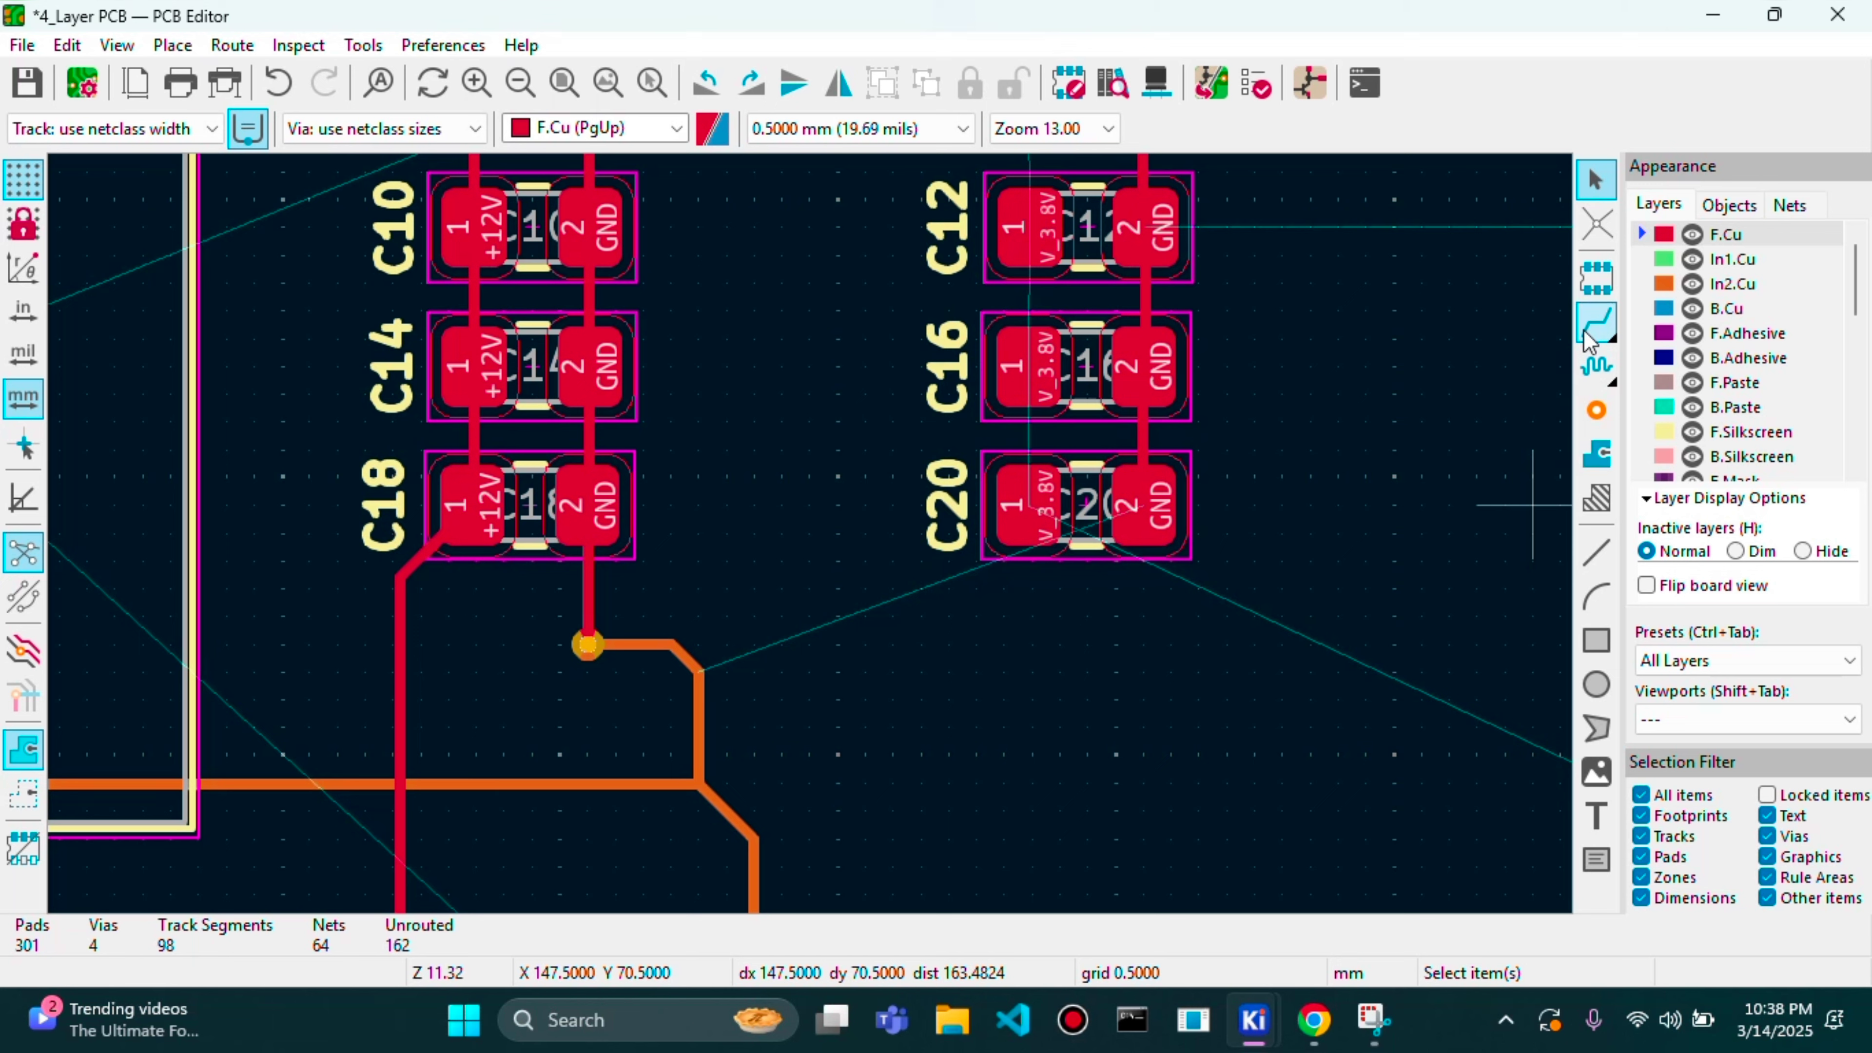
- Route a GND track on F.Cu from pad 2 of C20 to the via below C18
{"action": "left_click", "coordinate": [1130, 509]}
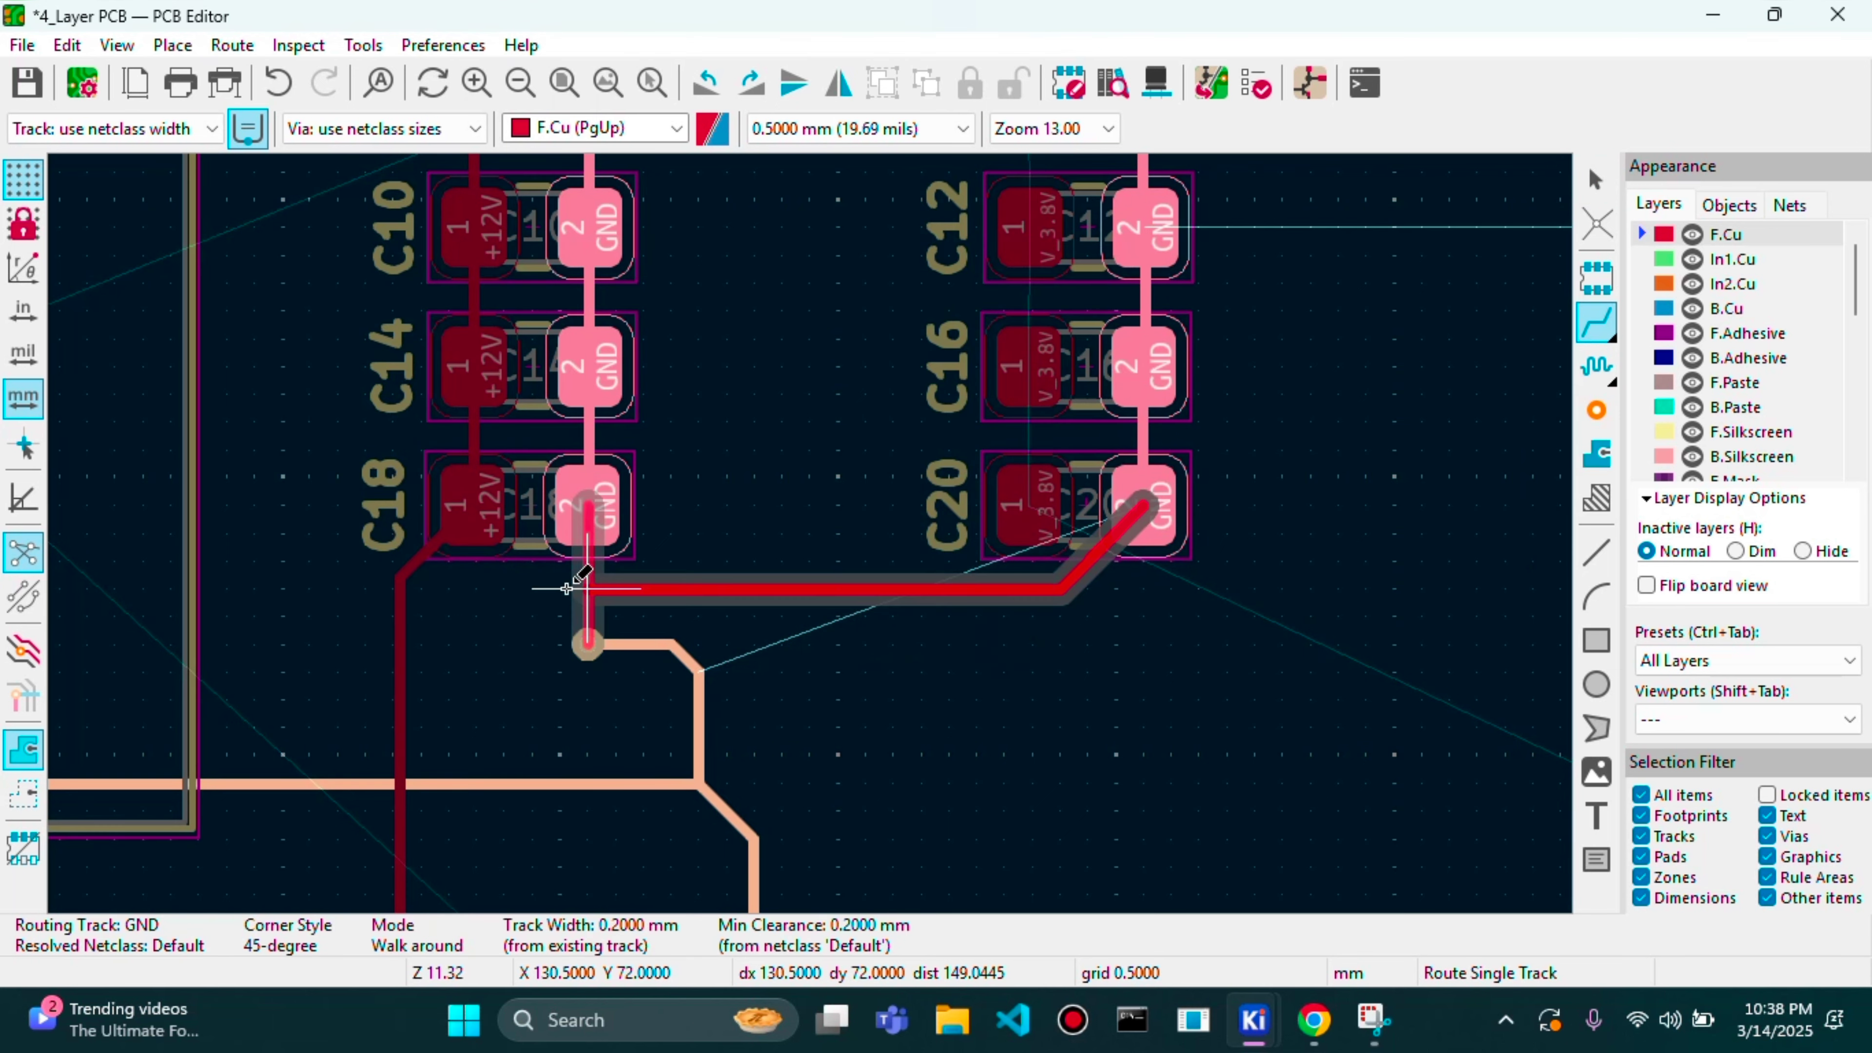
{"action": "left_click", "coordinate": [589, 645]}
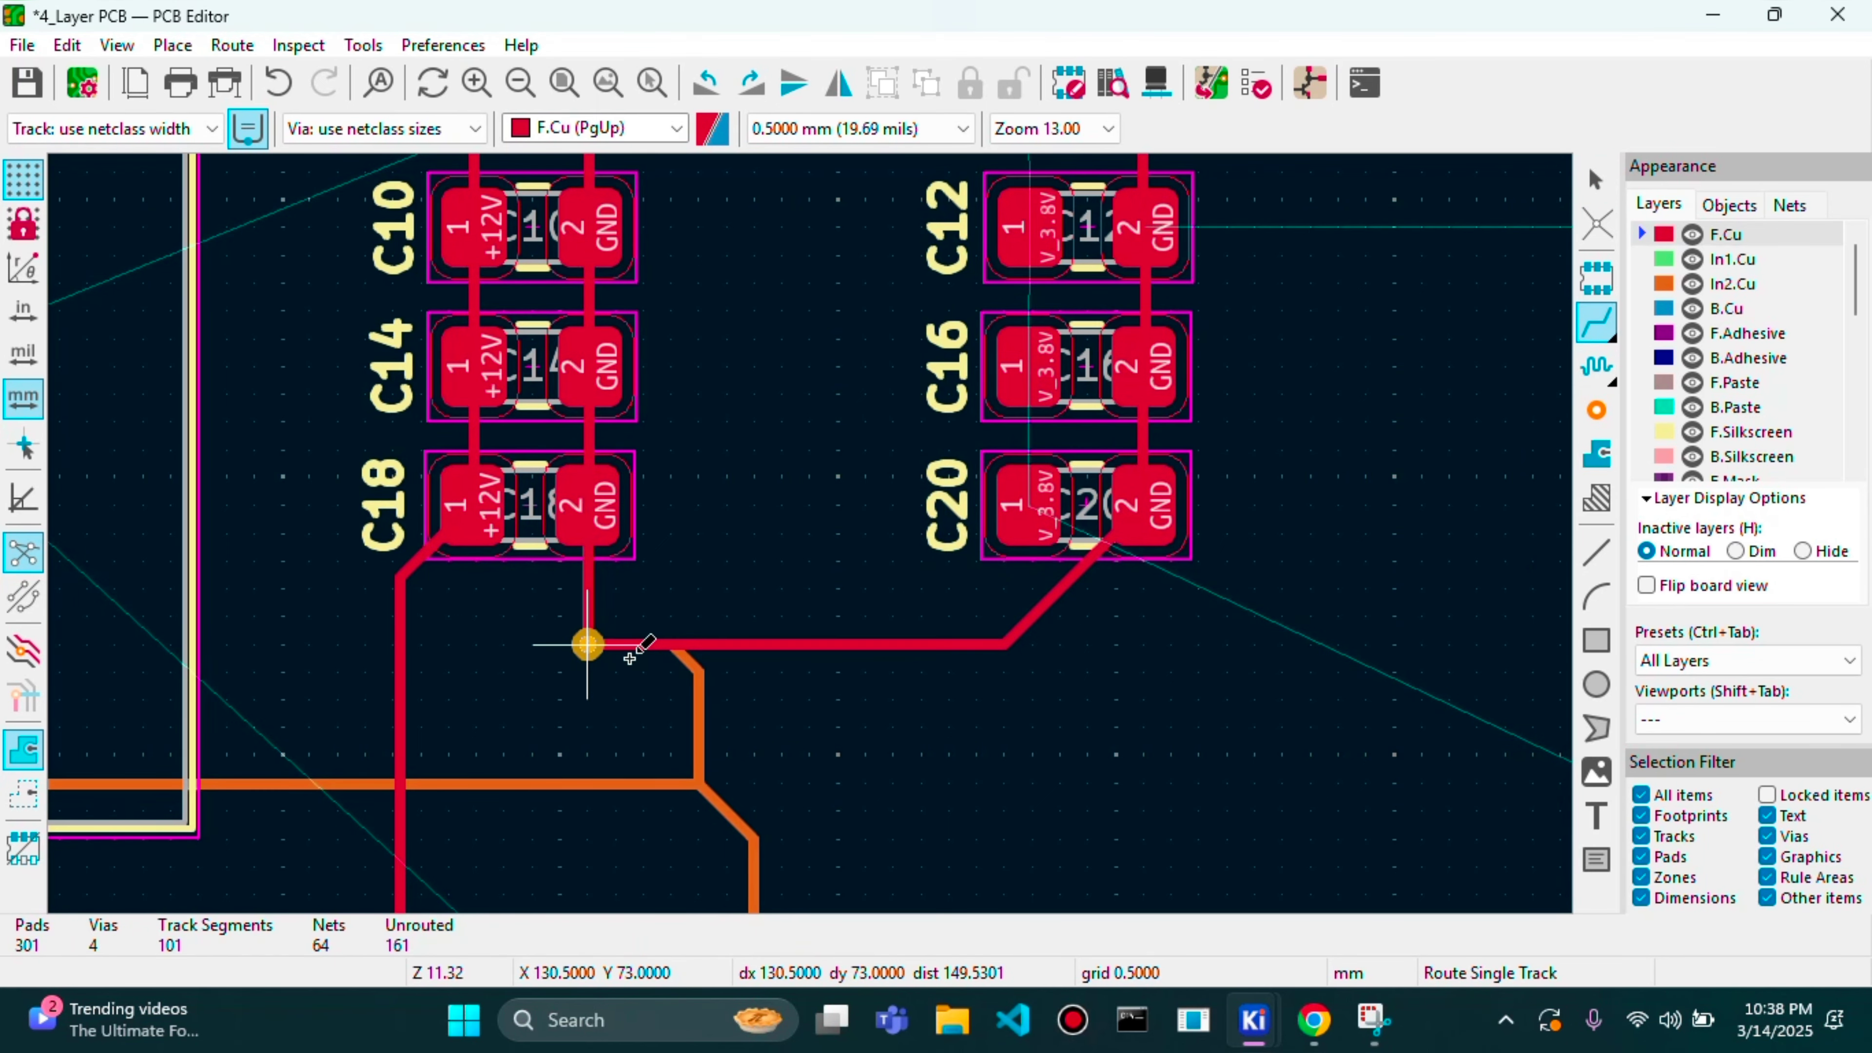
{"action": "key", "text": "Escape"}
- Link pad 1 of C8, C12, C16 and C20 in series with V_3.8V tracks on F.Cu
{"action": "scroll", "coordinate": [1087, 450], "scroll_direction": "up", "scroll_amount": 3}
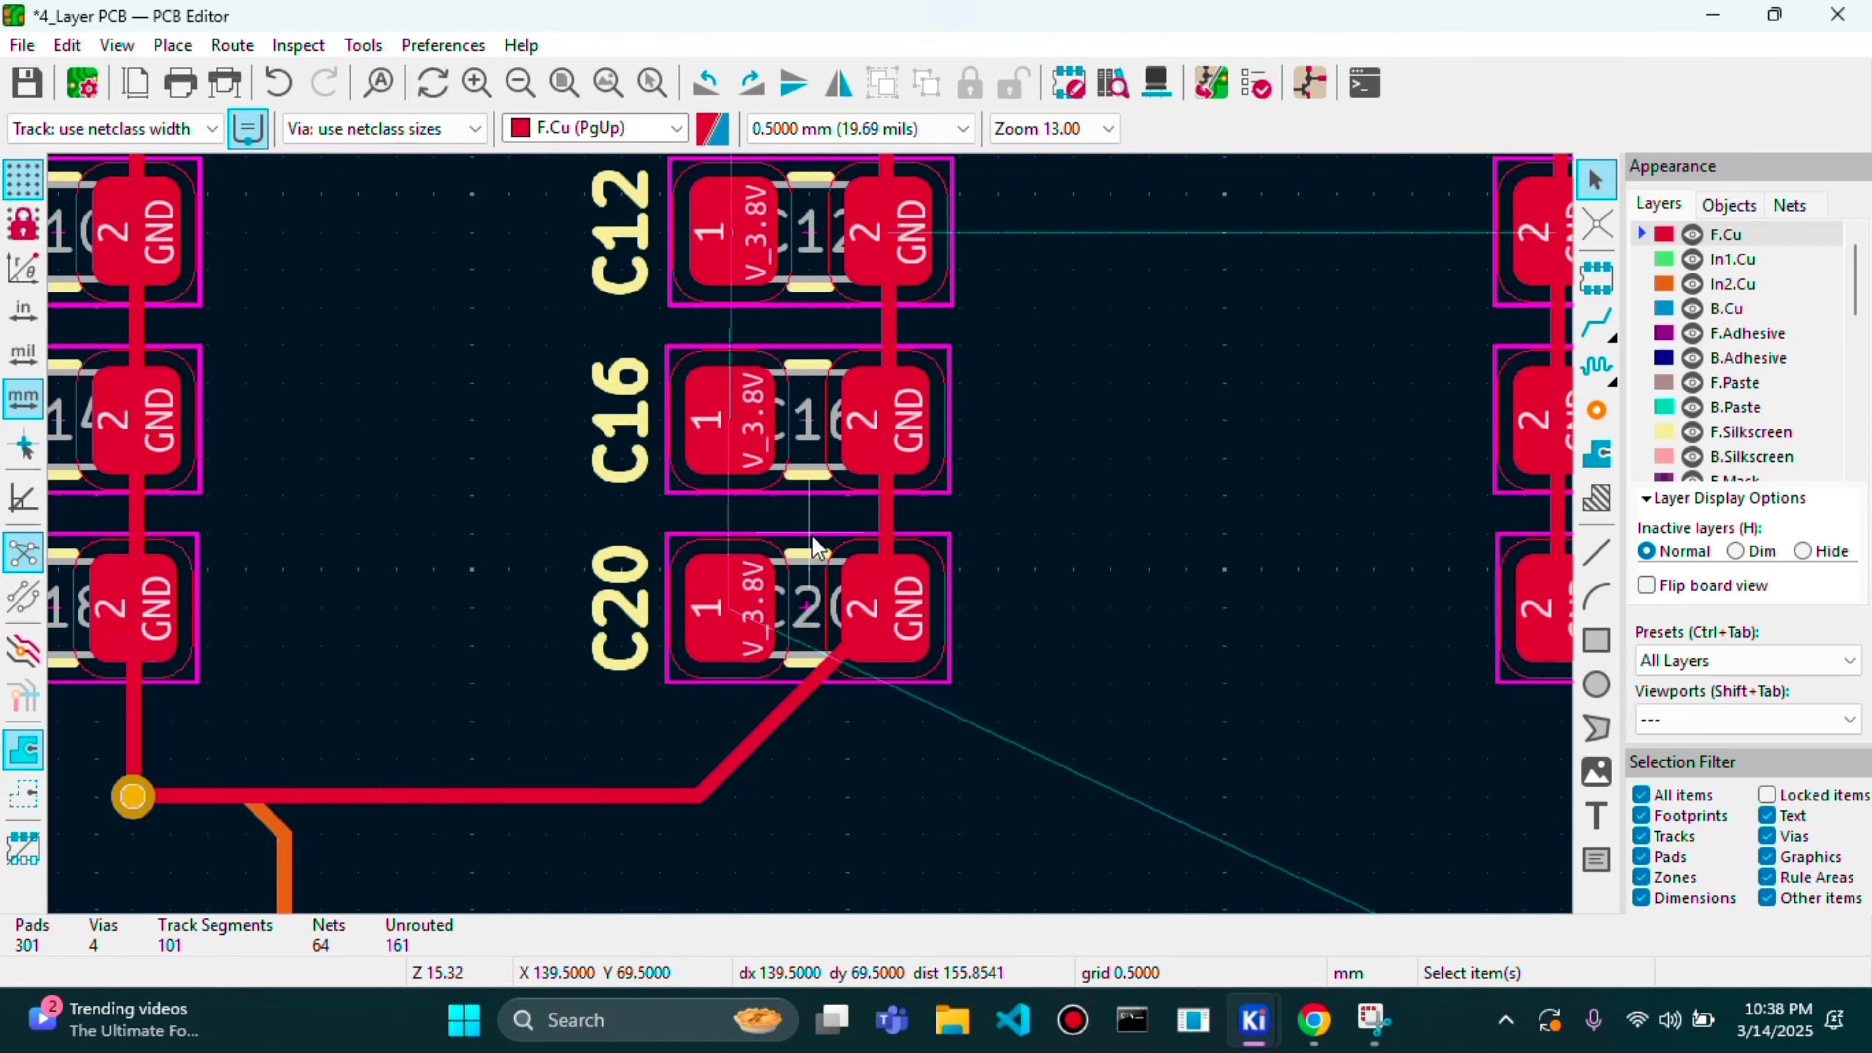
{"action": "scroll", "coordinate": [810, 536], "scroll_direction": "down", "scroll_amount": 4}
{"action": "scroll", "coordinate": [767, 181], "scroll_direction": "up", "scroll_amount": 2}
{"action": "scroll", "coordinate": [817, 547], "scroll_direction": "down", "scroll_amount": 2}
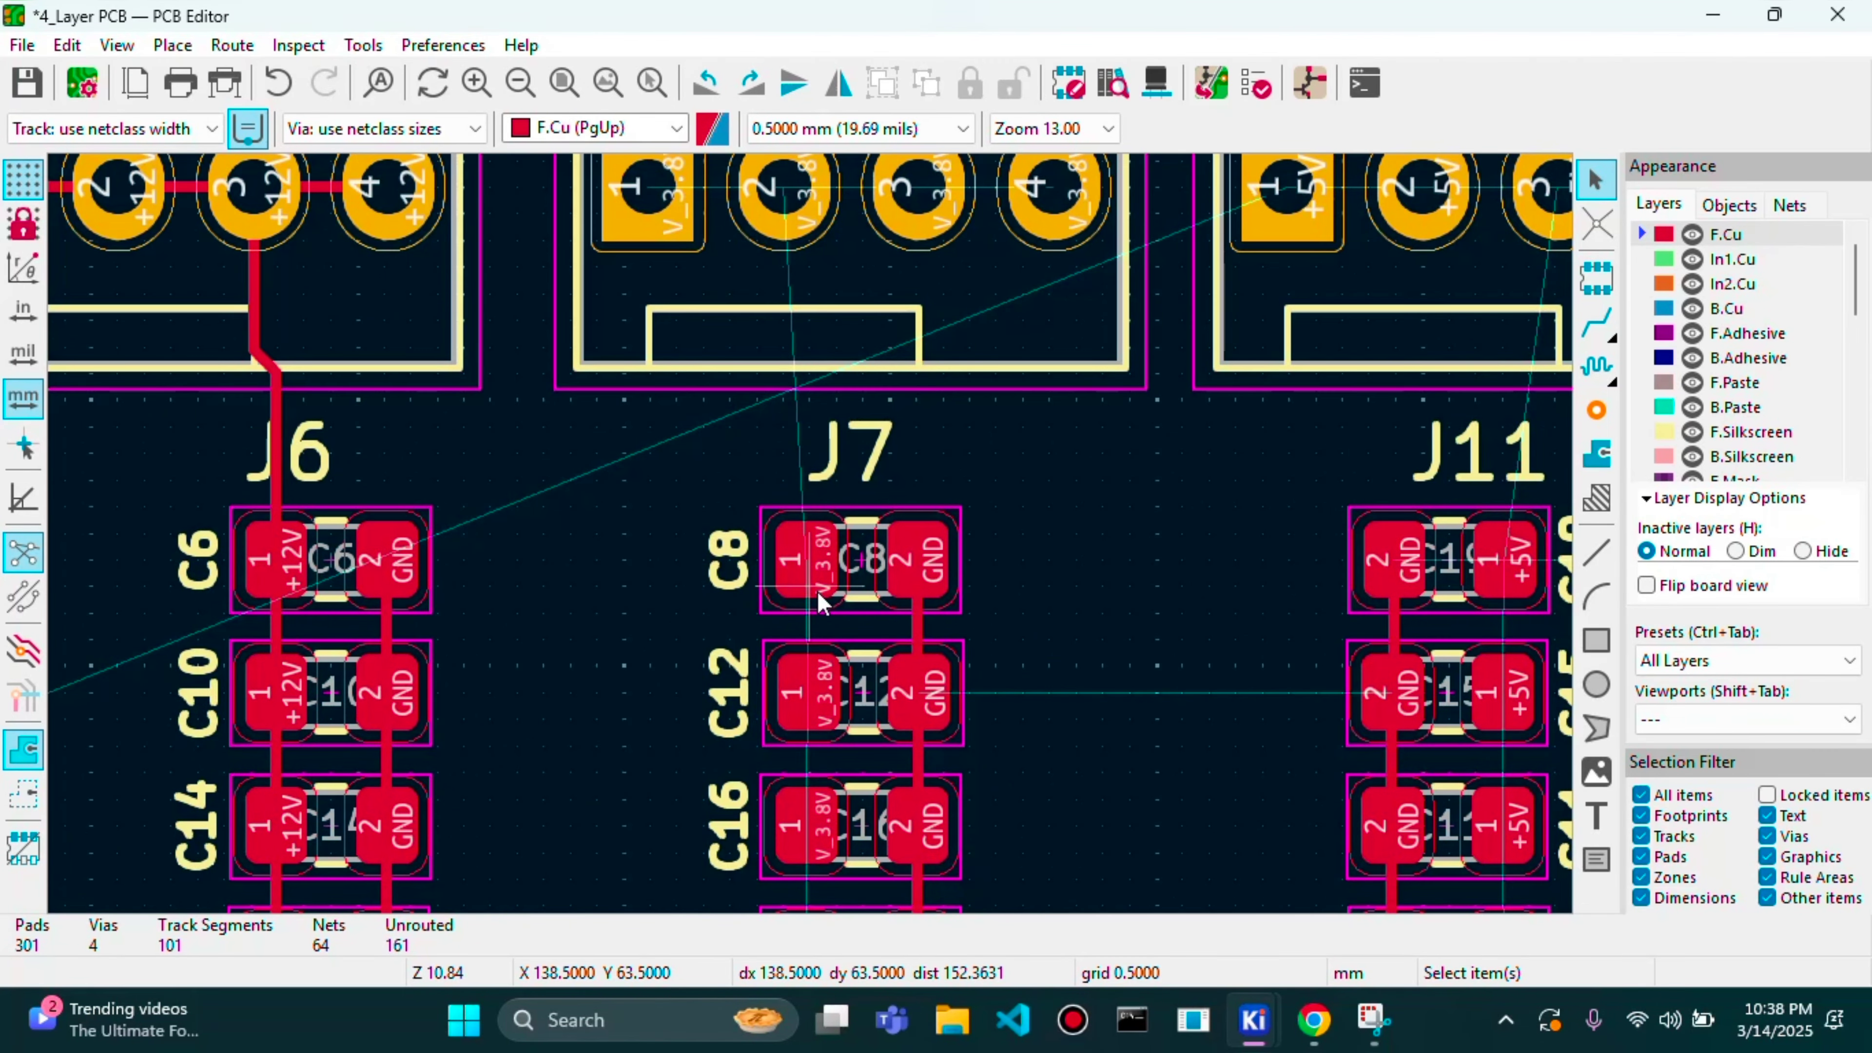
{"action": "scroll", "coordinate": [811, 722], "scroll_direction": "up", "scroll_amount": 3}
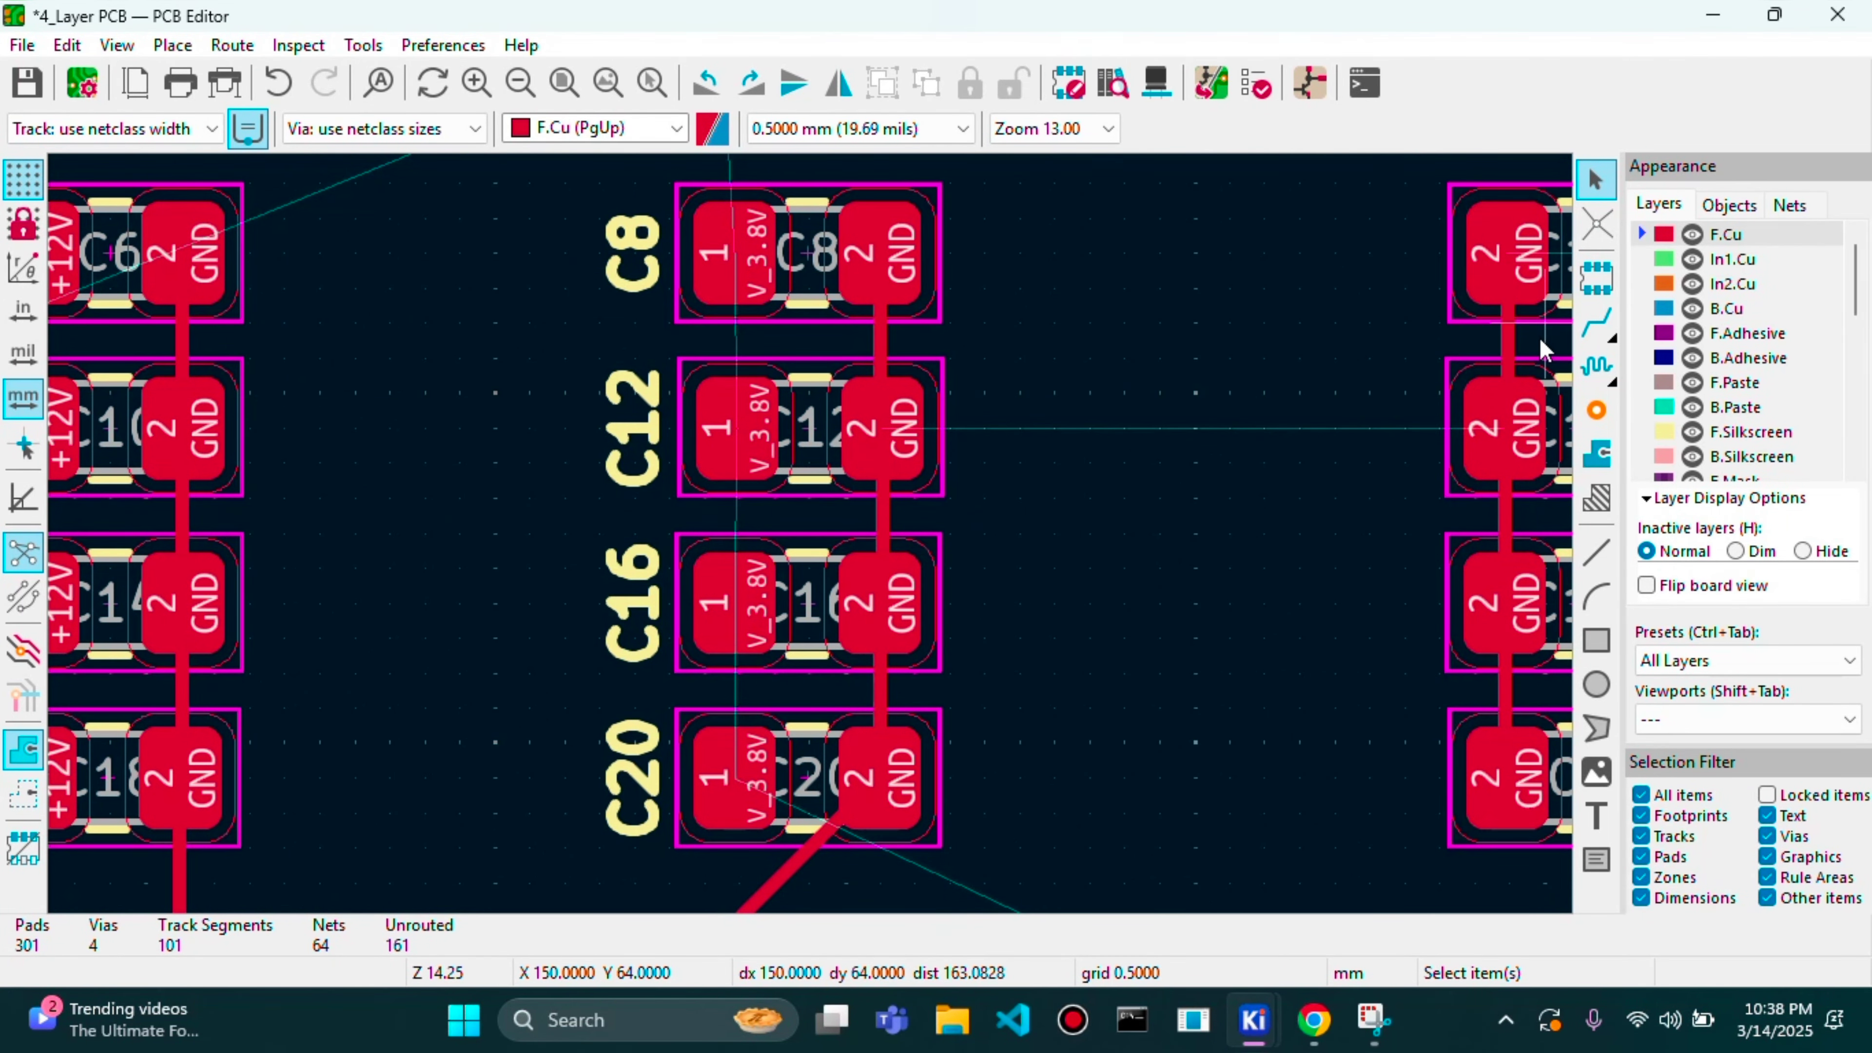
{"action": "left_click", "coordinate": [1596, 323]}
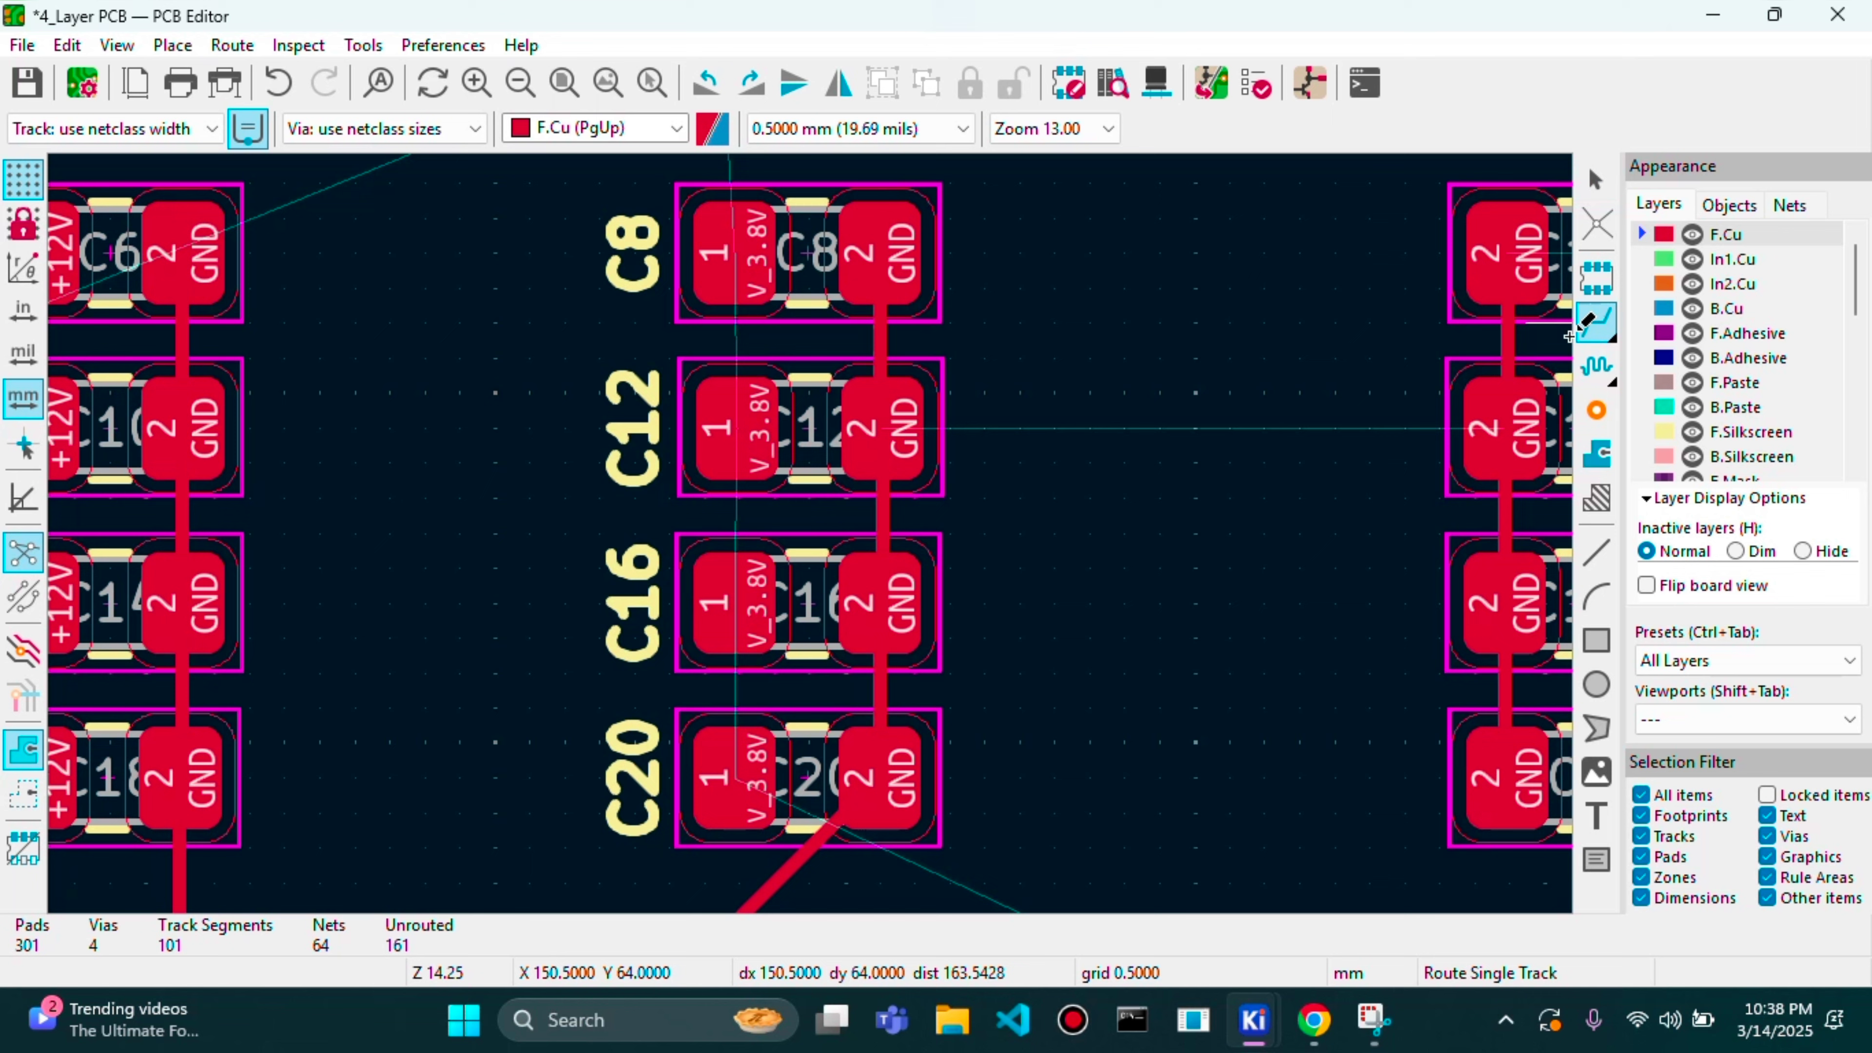
{"action": "left_click", "coordinate": [738, 257]}
{"action": "left_click", "coordinate": [737, 432]}
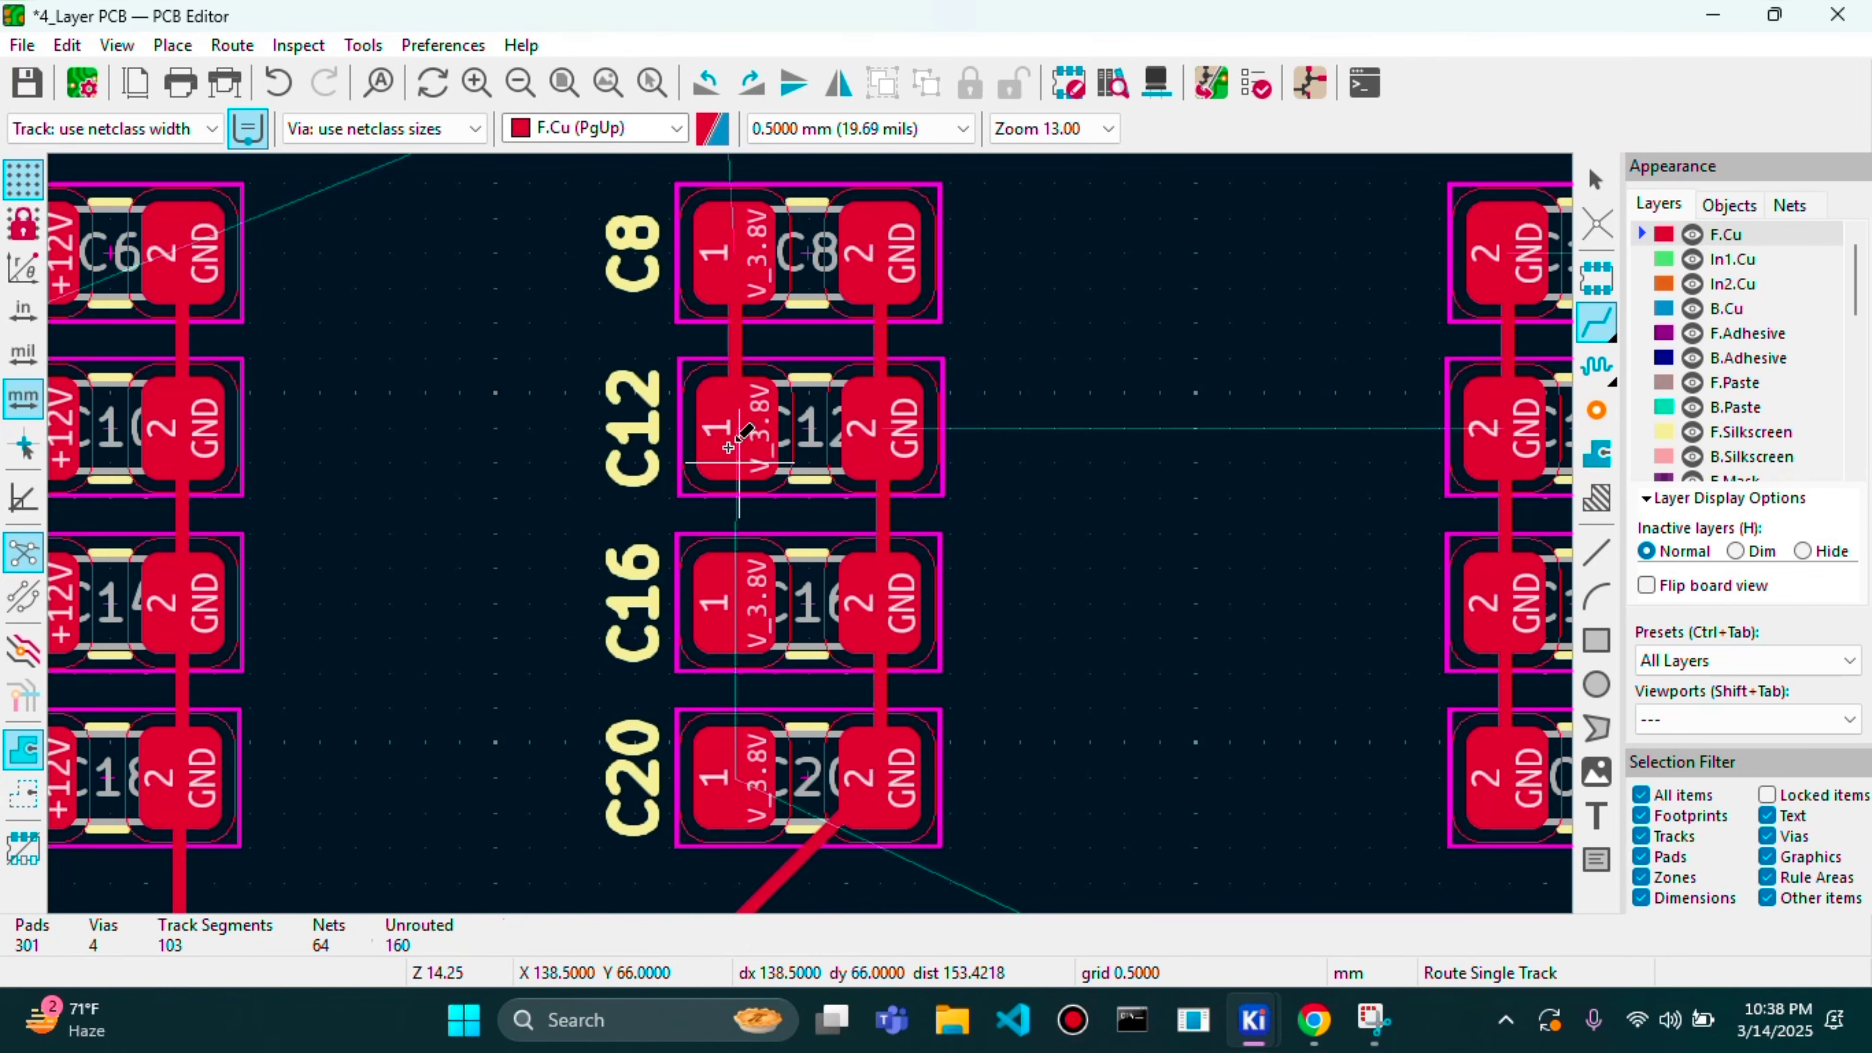
{"action": "left_click", "coordinate": [737, 434]}
{"action": "left_click", "coordinate": [736, 612]}
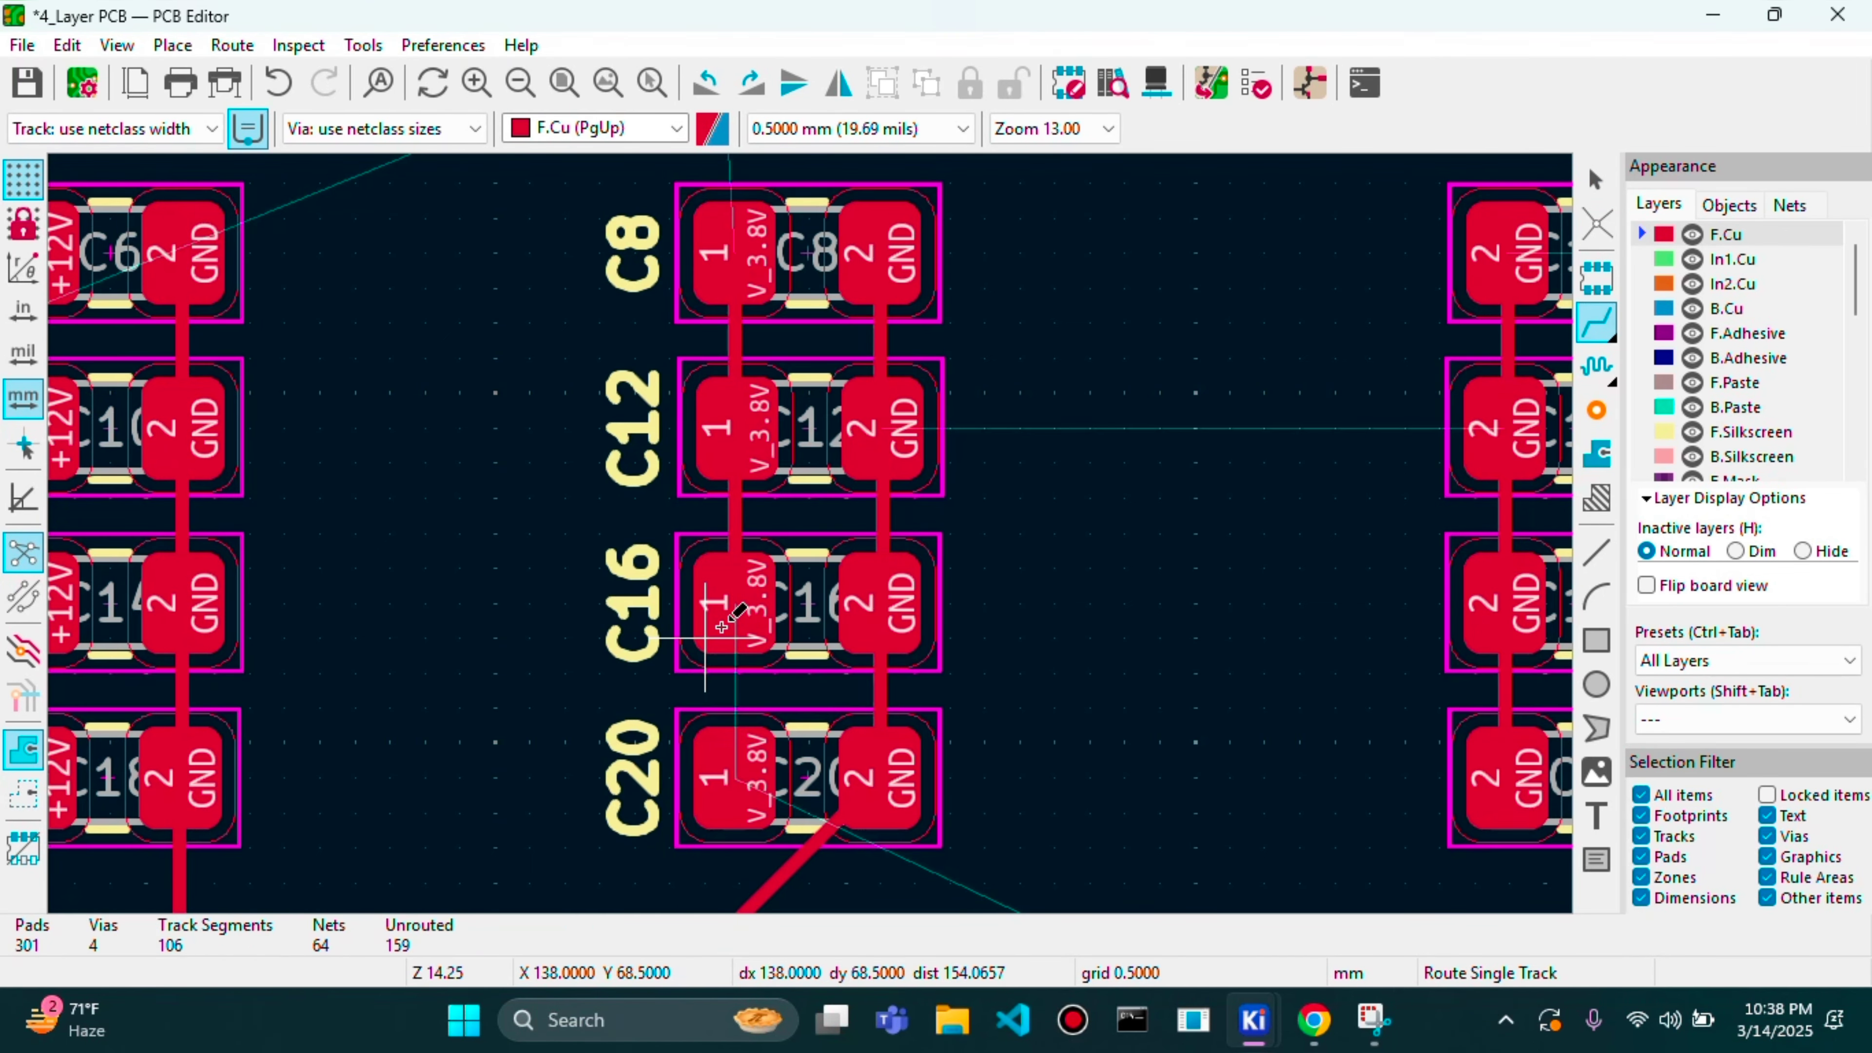
{"action": "left_click", "coordinate": [722, 626]}
{"action": "left_click", "coordinate": [729, 805]}
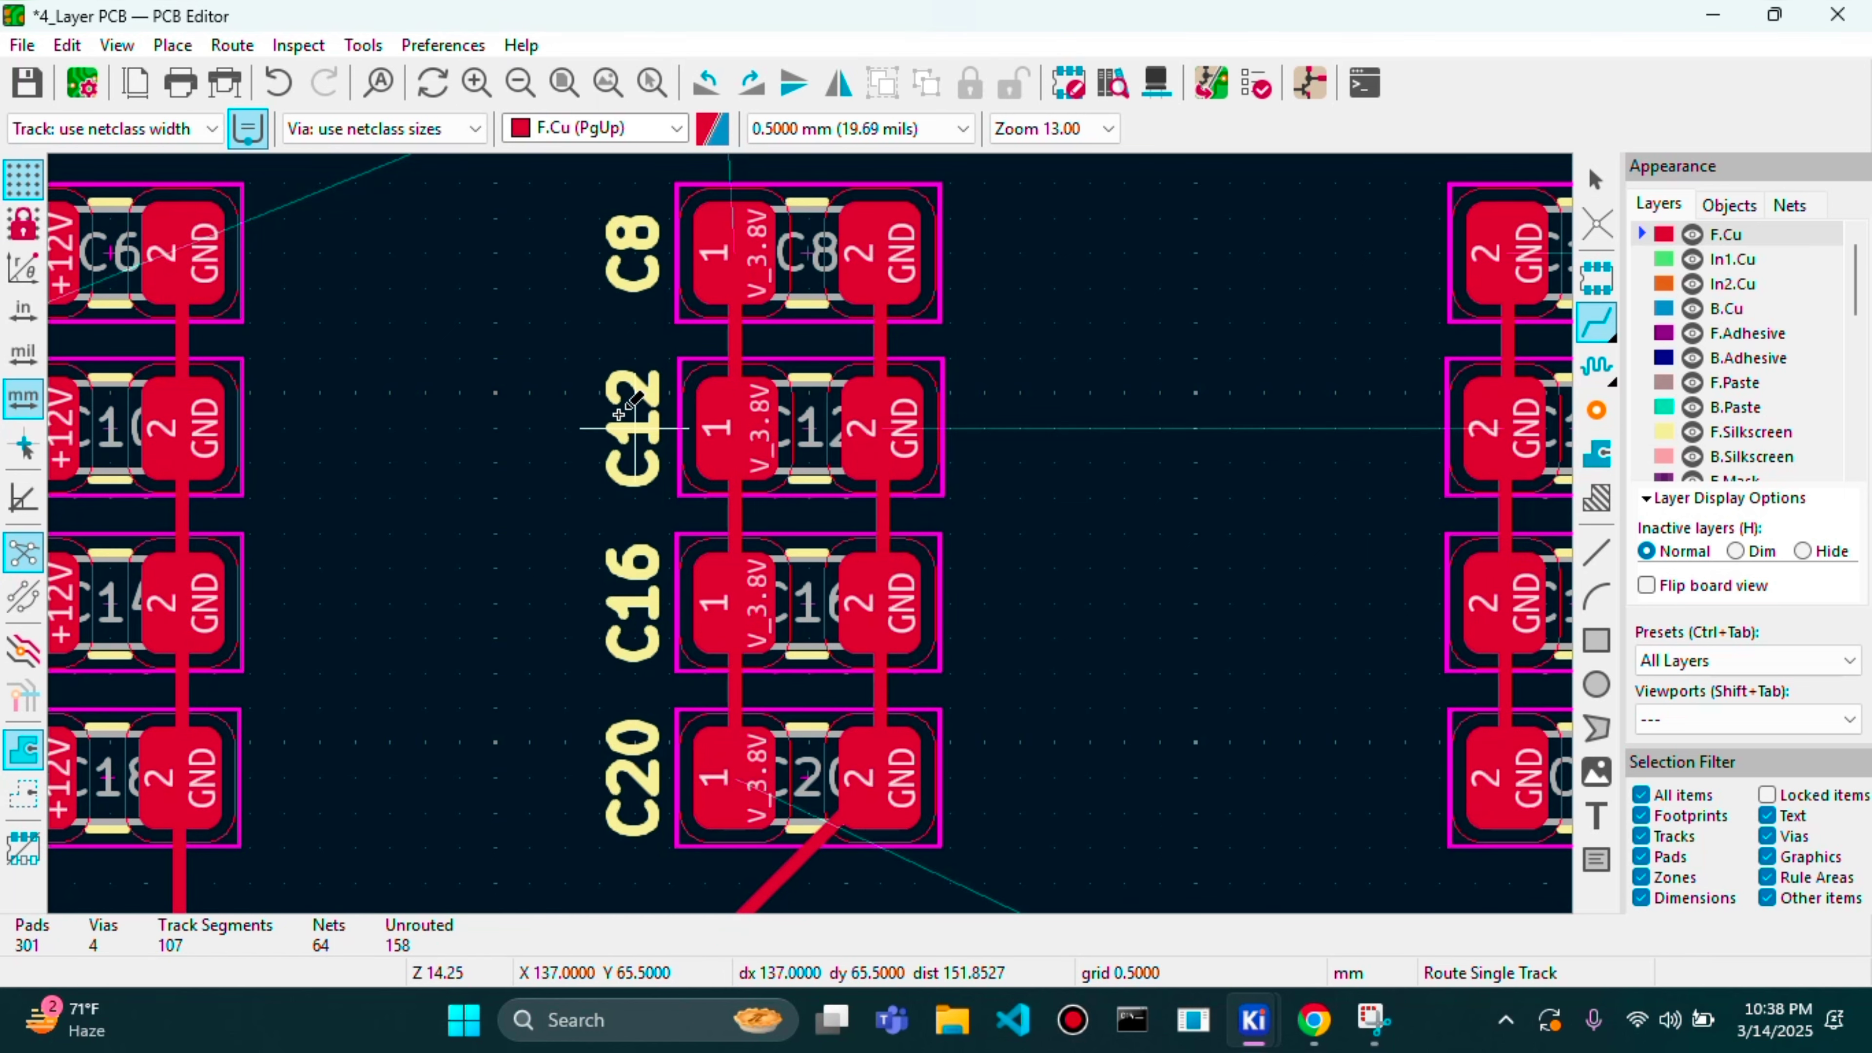
- Connect pads 1 to 4 of connector J7 with V_3.8V tracks on F.Cu
{"action": "scroll", "coordinate": [619, 414], "scroll_direction": "down", "scroll_amount": 3}
{"action": "scroll", "coordinate": [811, 533], "scroll_direction": "up", "scroll_amount": 3}
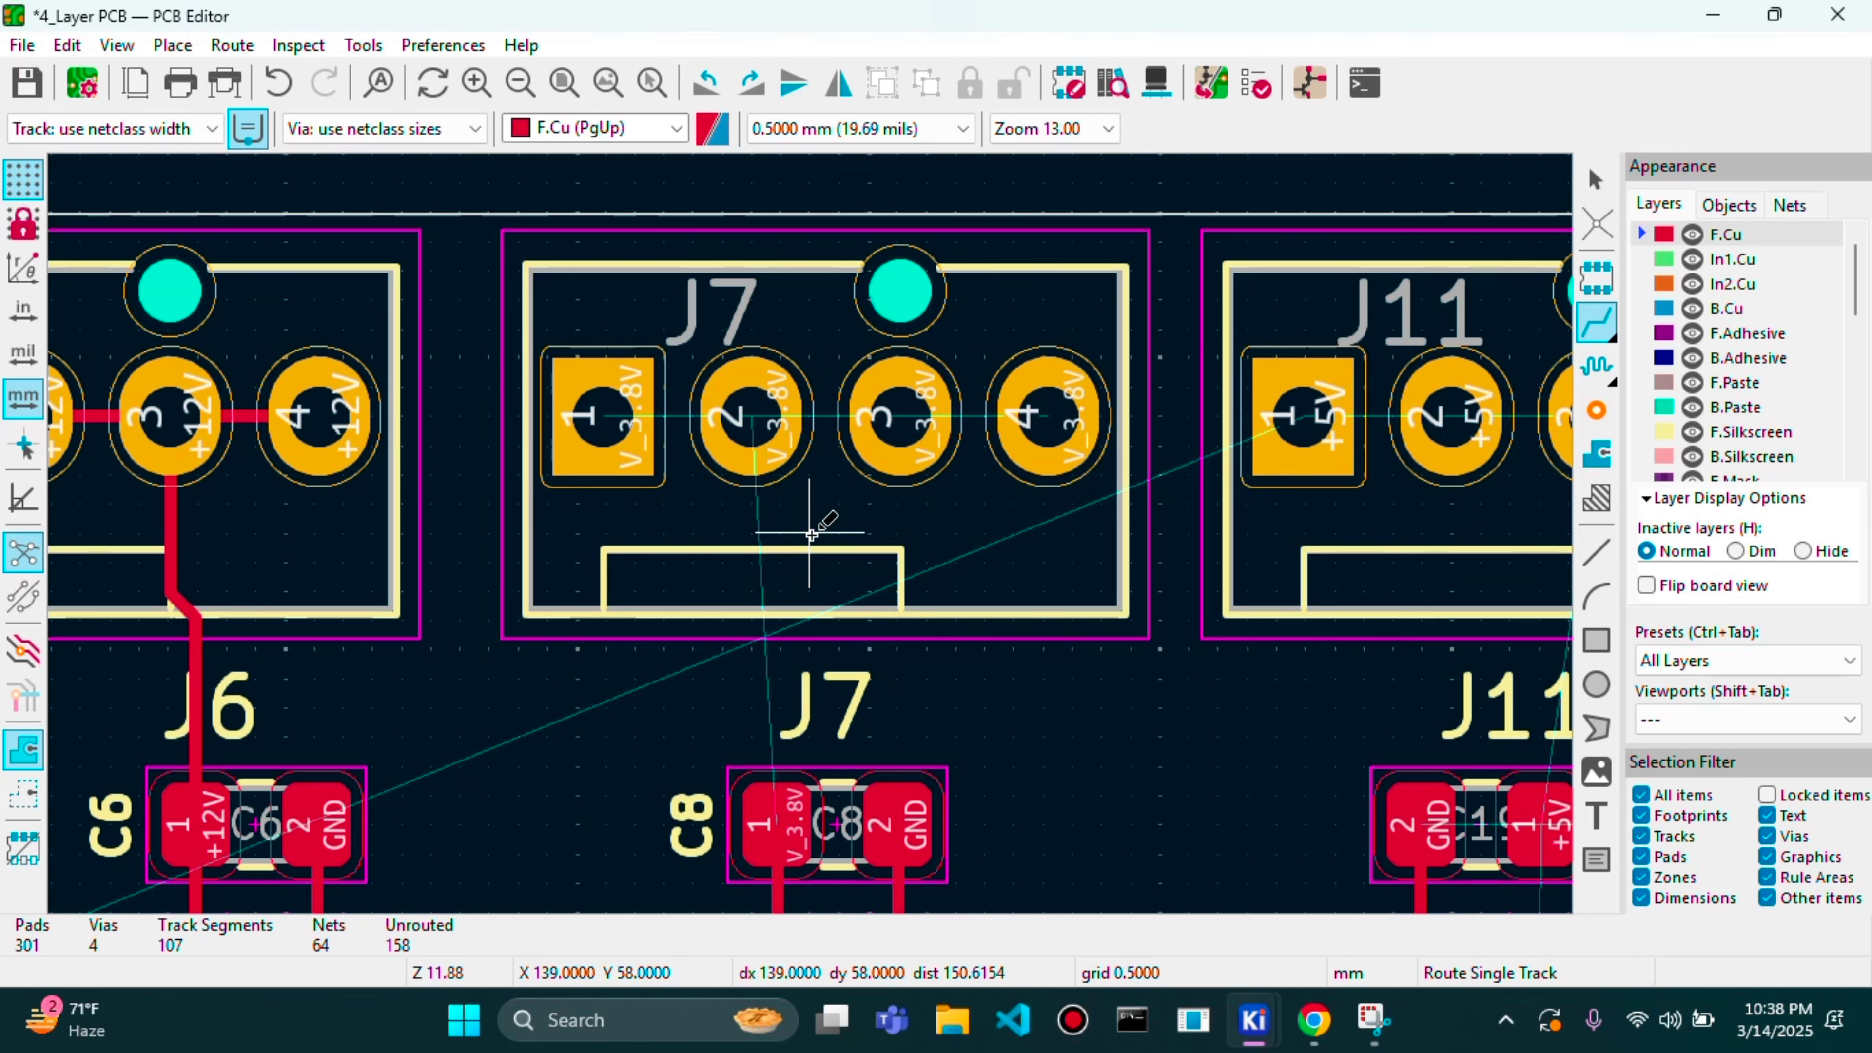
{"action": "scroll", "coordinate": [811, 533], "scroll_direction": "down", "scroll_amount": 2}
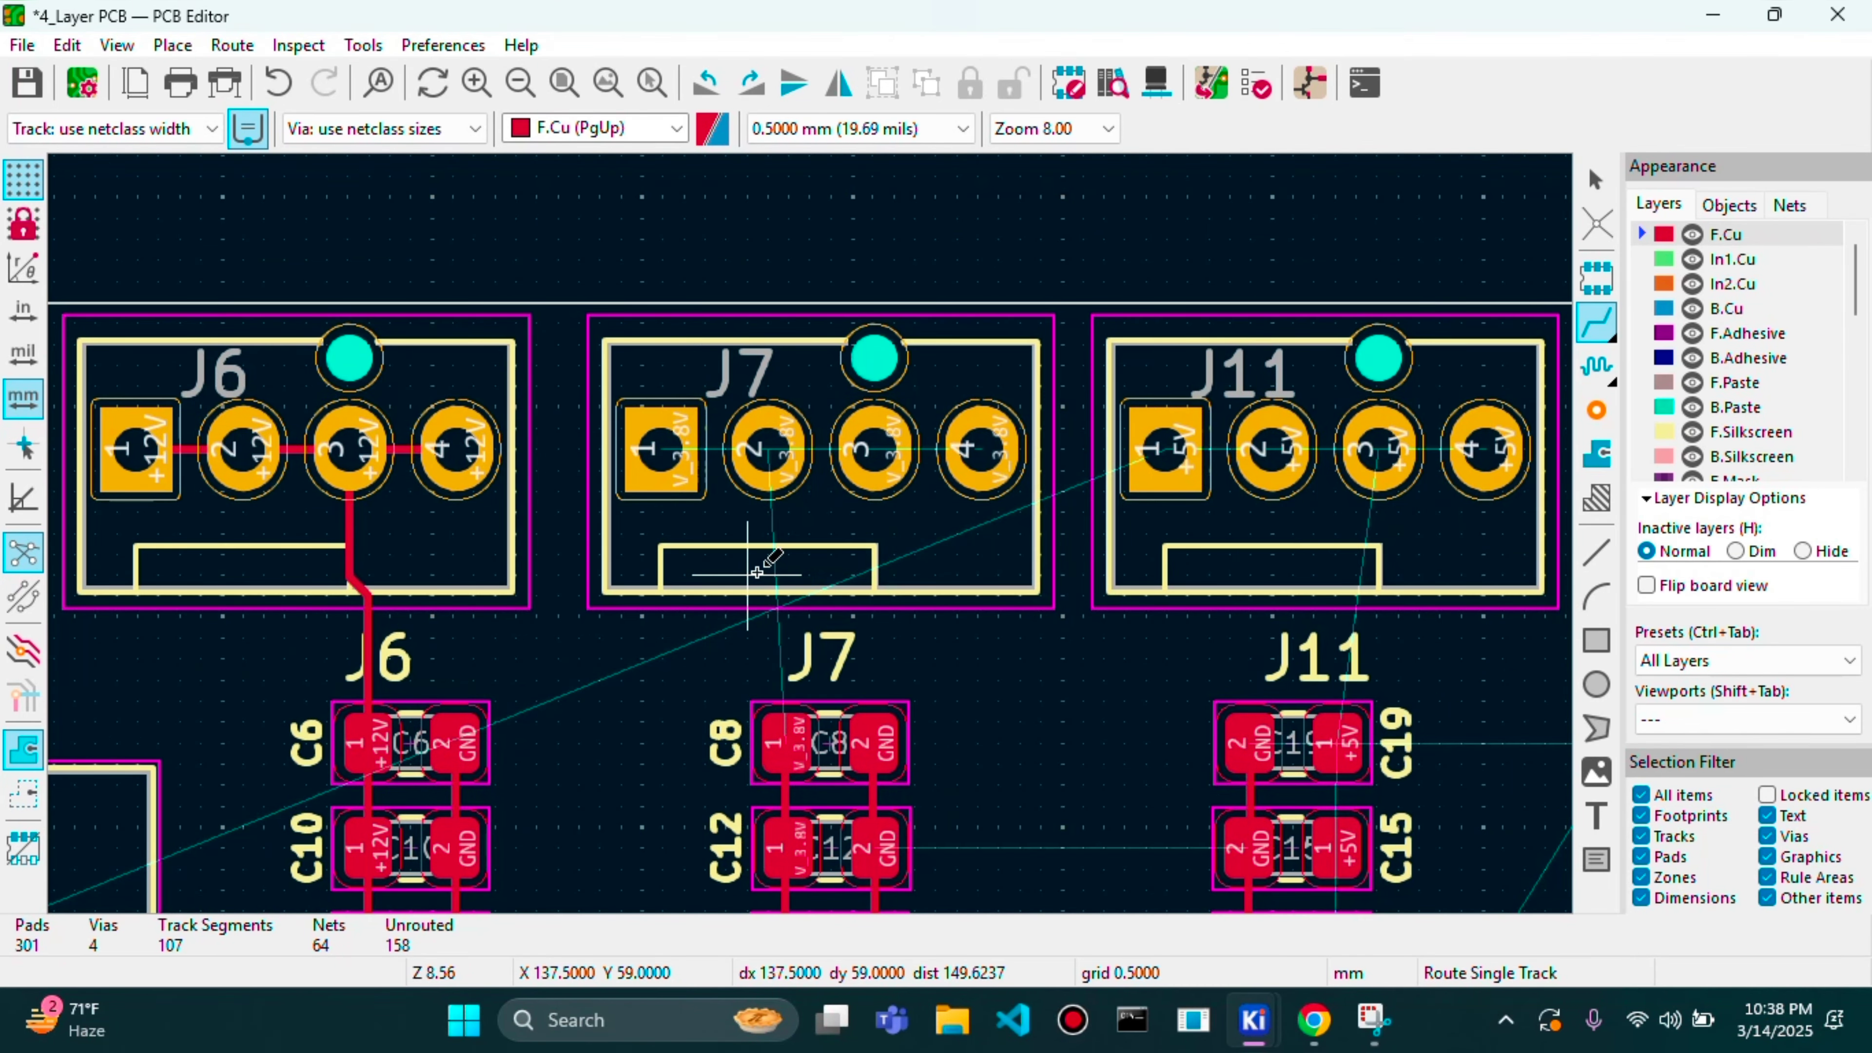
{"action": "left_click", "coordinate": [658, 449]}
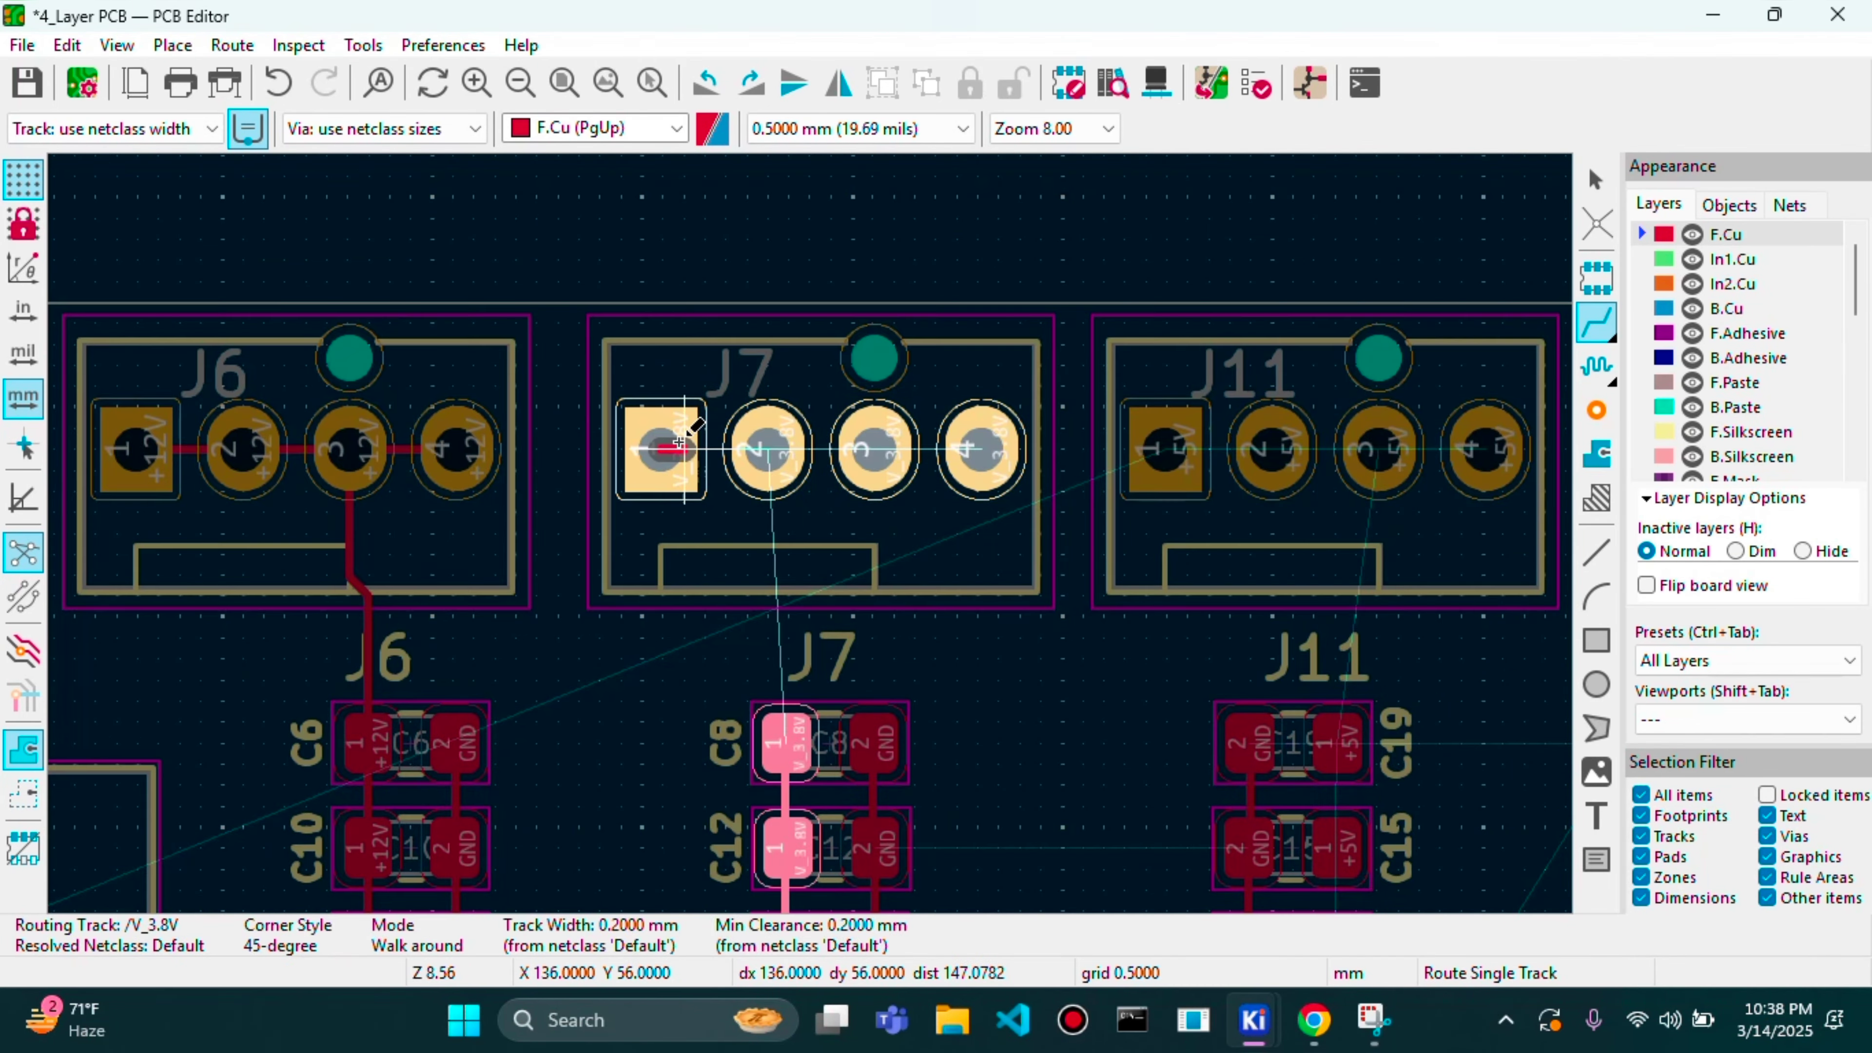
{"action": "left_click", "coordinate": [769, 446]}
{"action": "left_click", "coordinate": [769, 445]}
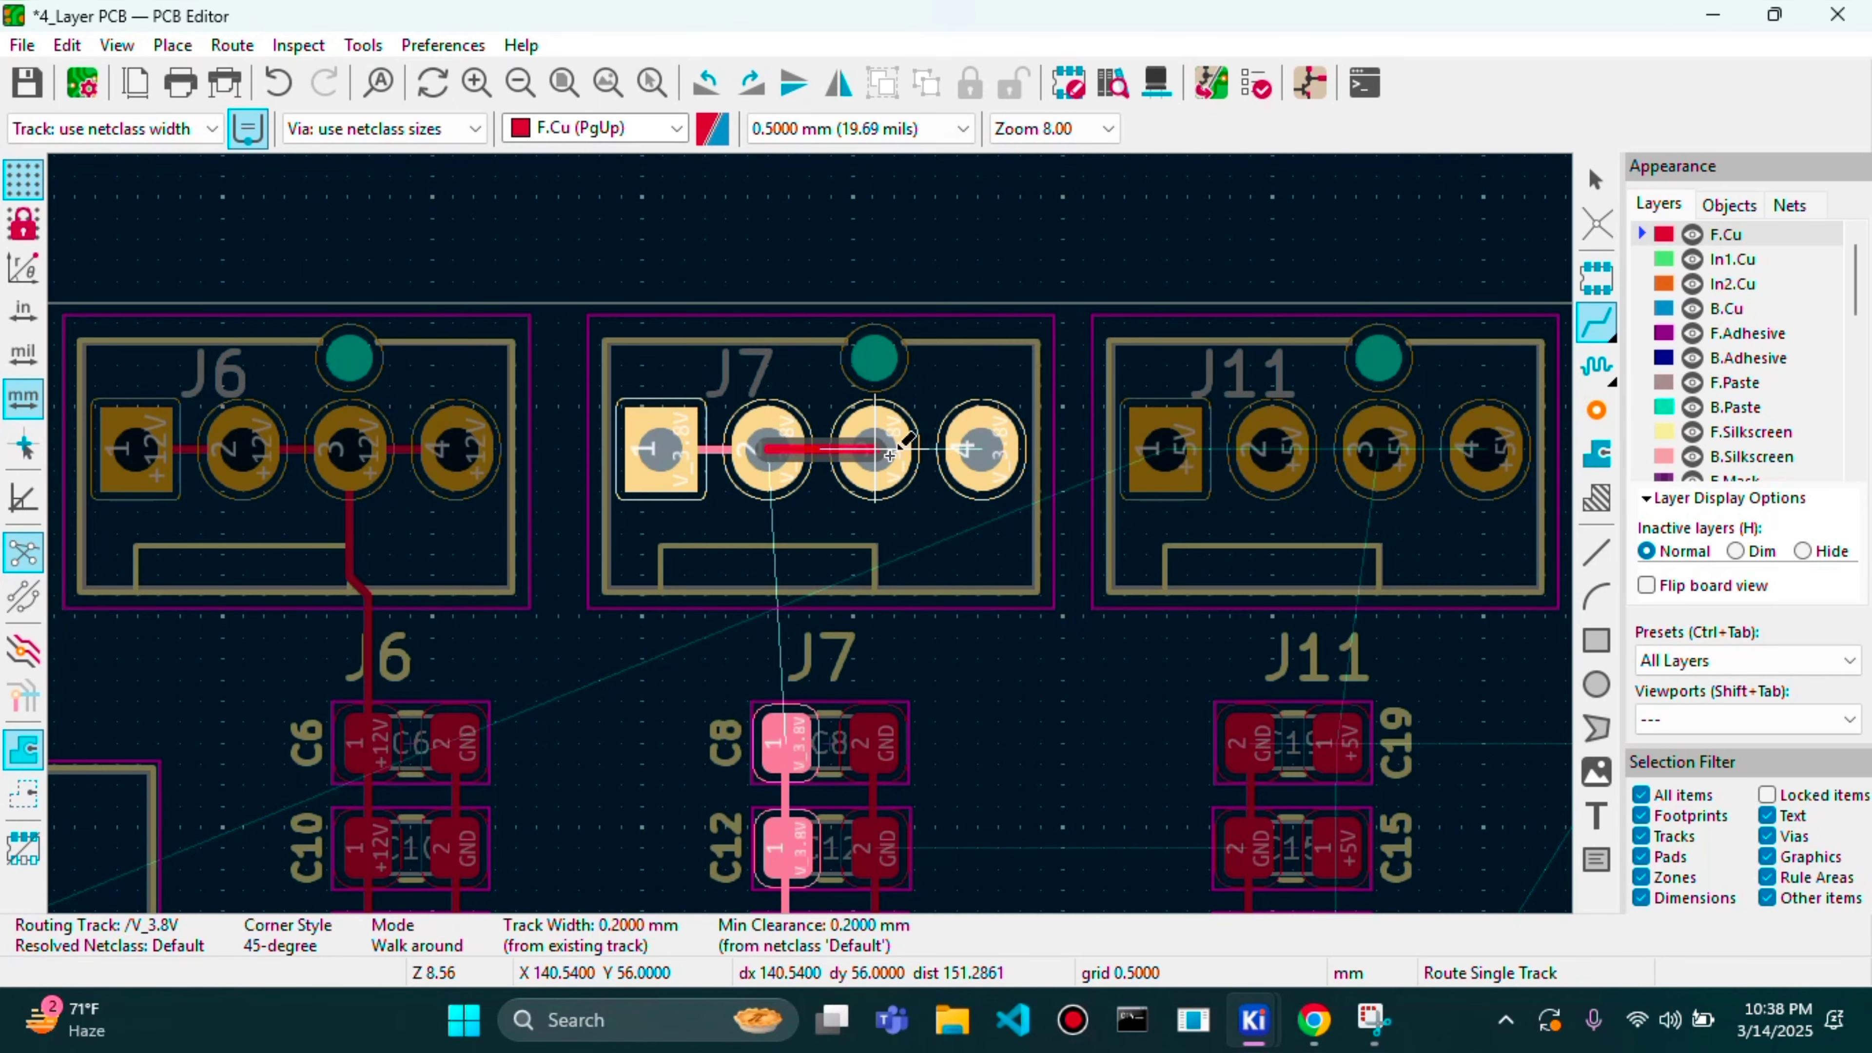
{"action": "left_click", "coordinate": [882, 457]}
{"action": "left_click", "coordinate": [882, 457]}
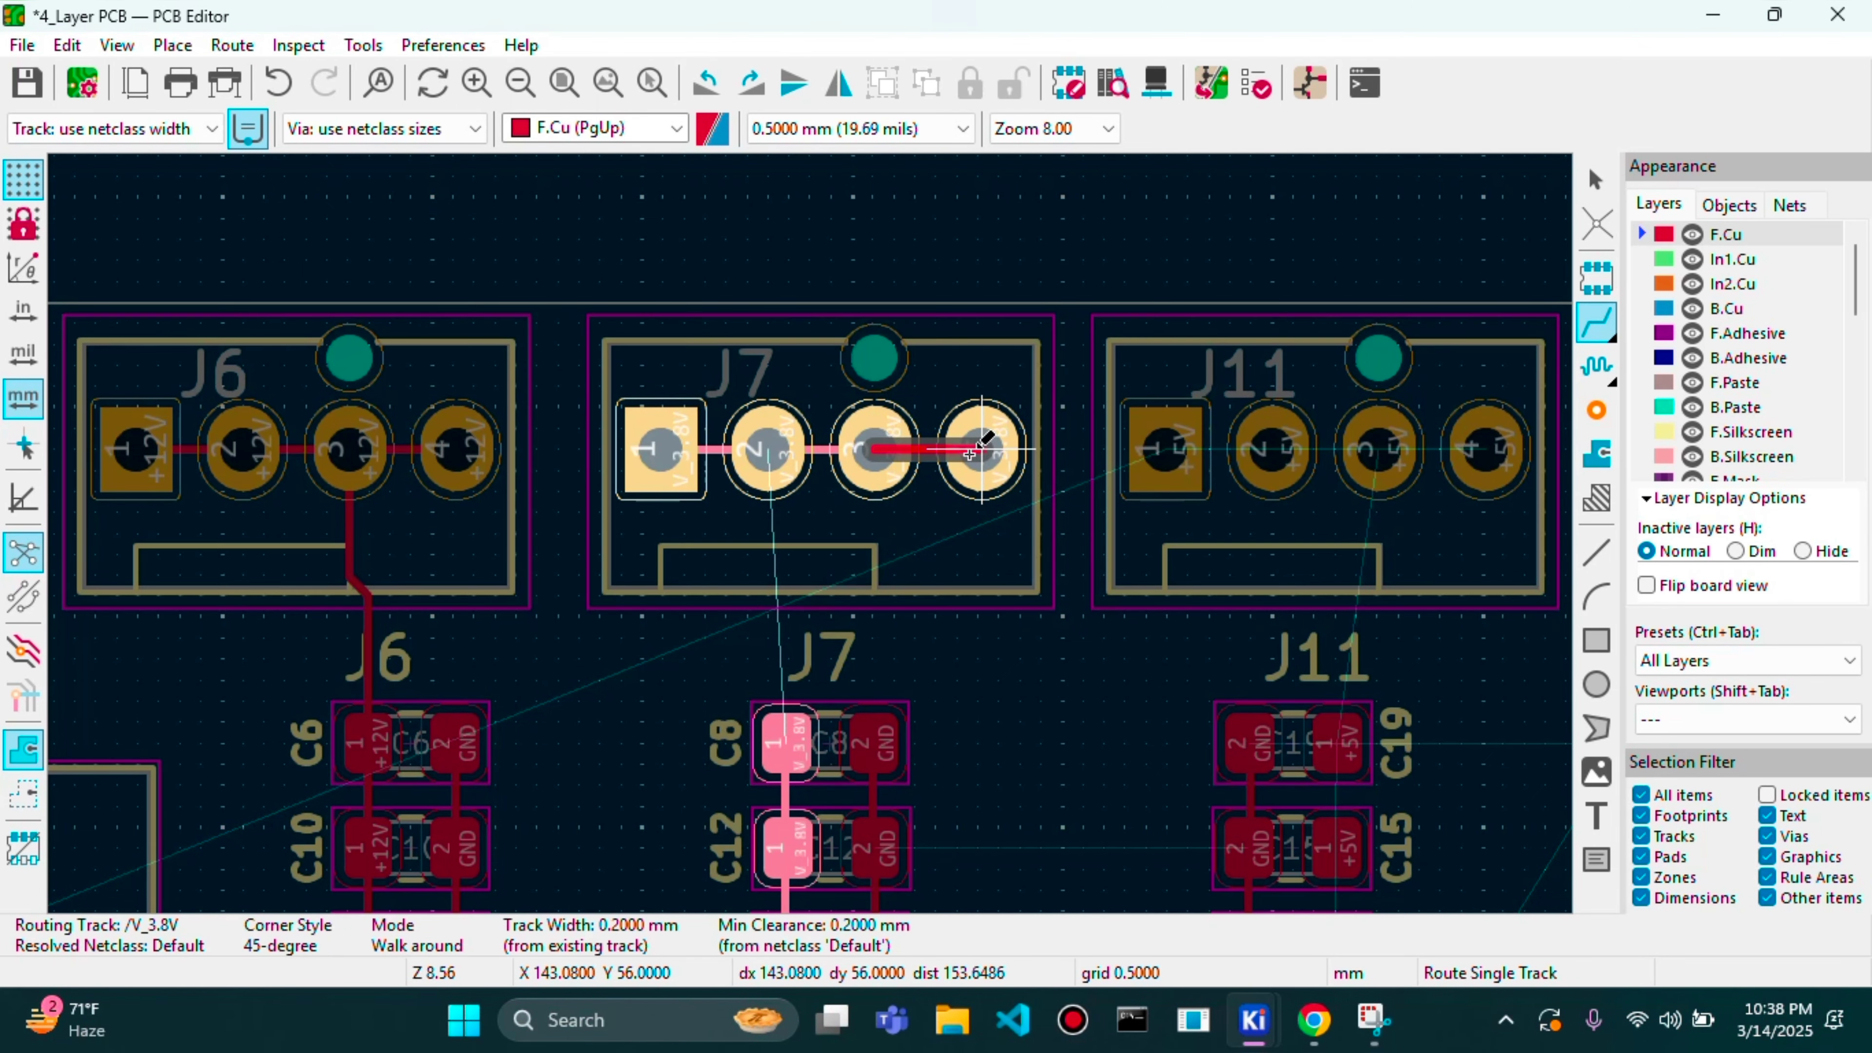
{"action": "left_click", "coordinate": [982, 450]}
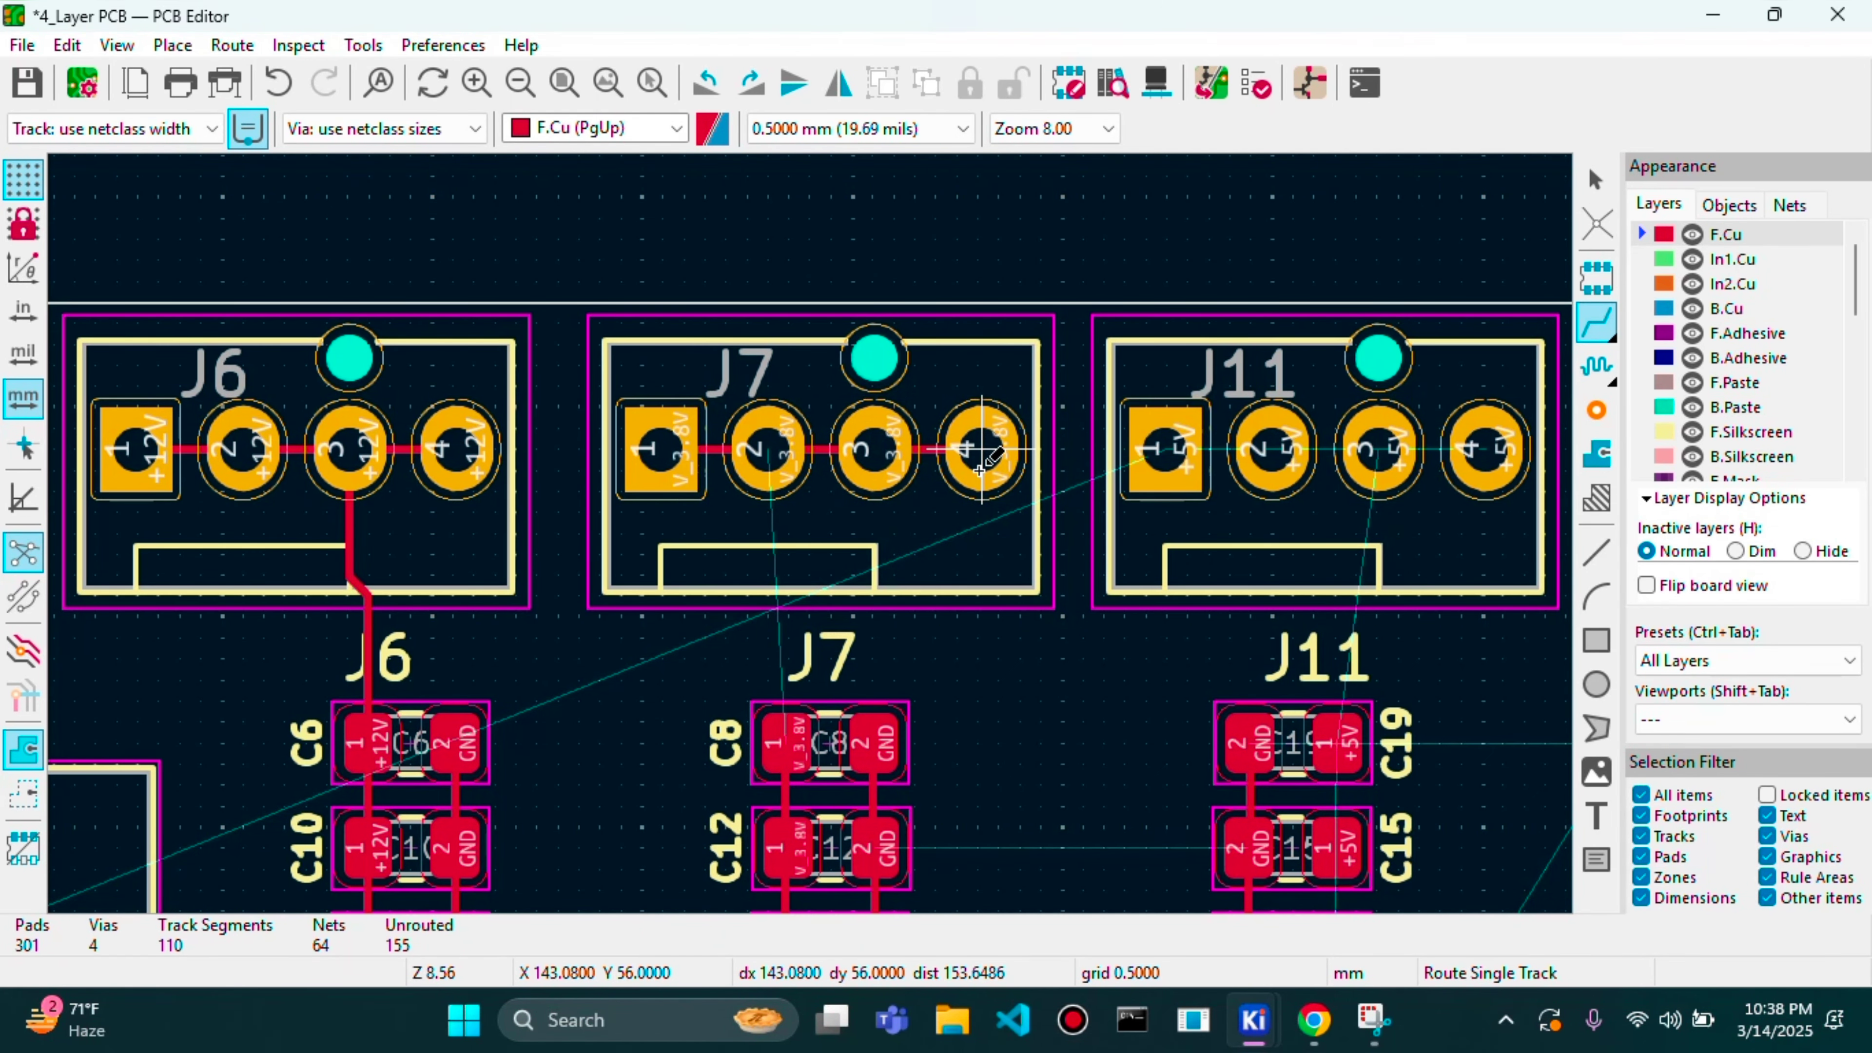
{"action": "left_click", "coordinate": [653, 449]}
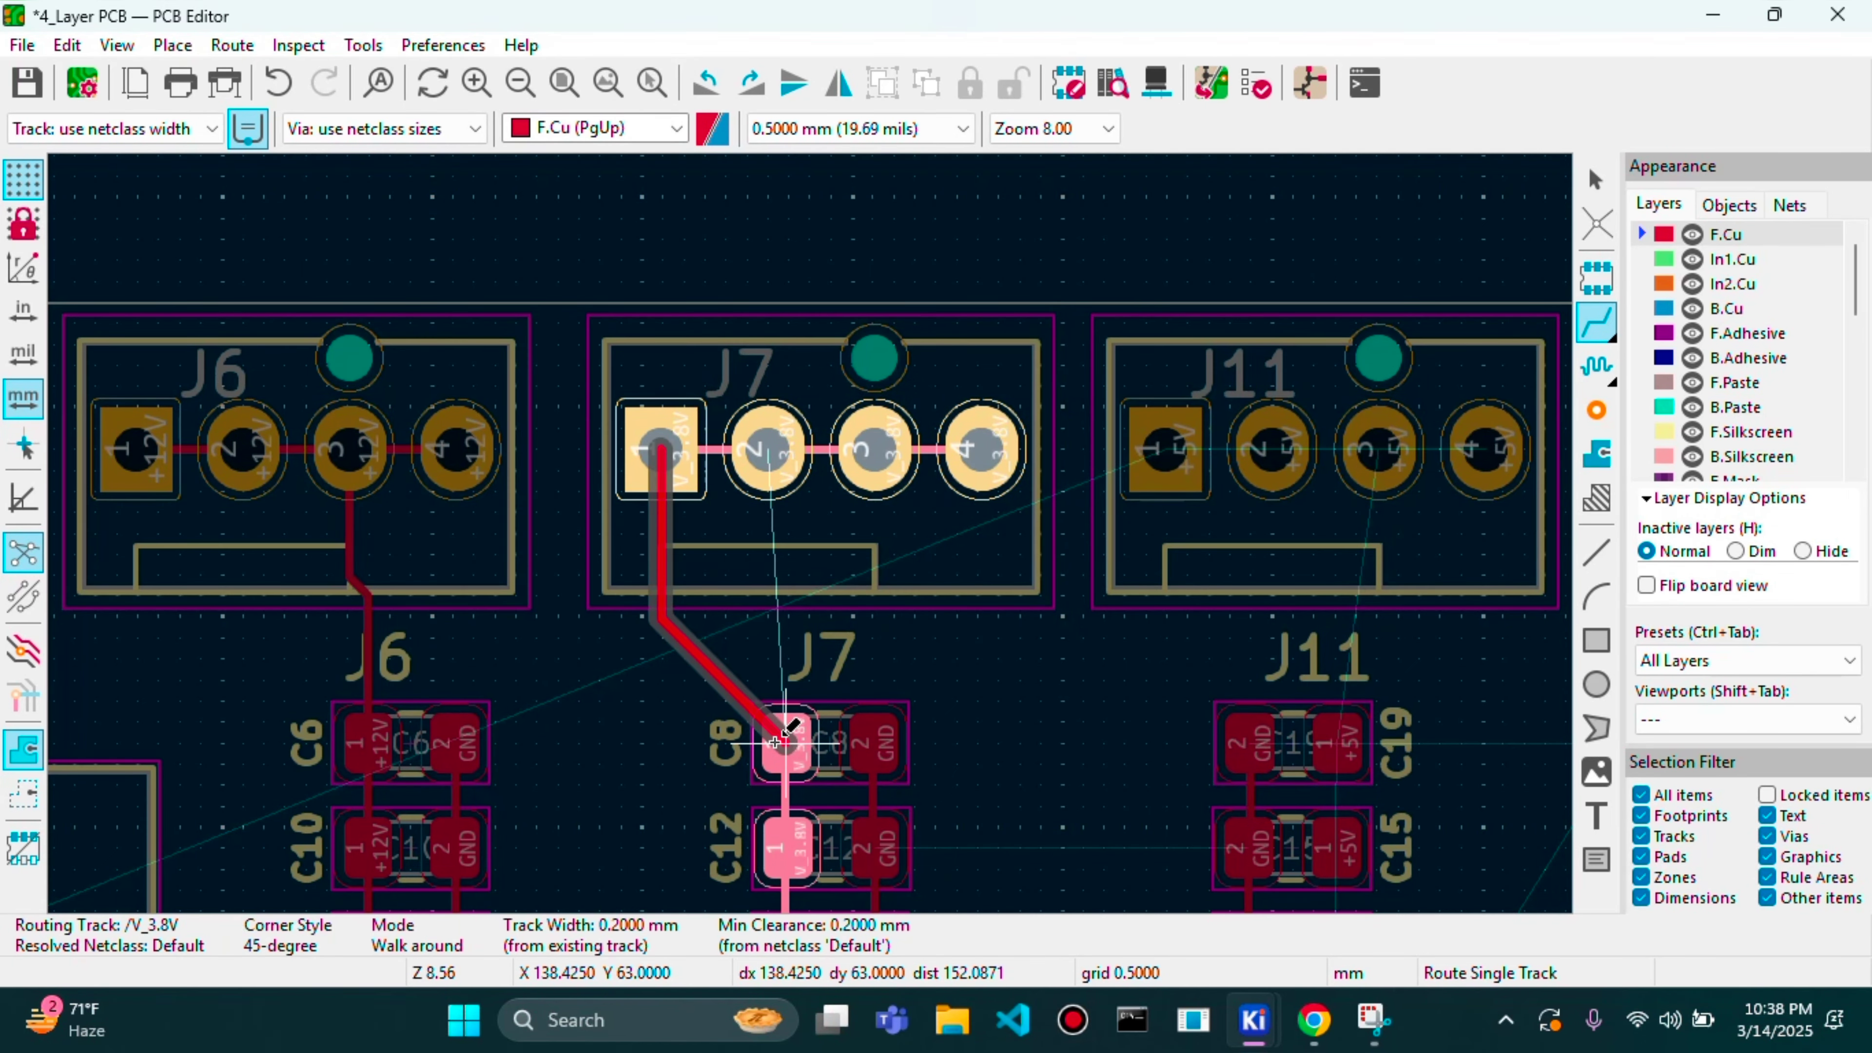
{"action": "key", "text": "Escape"}
{"action": "key", "text": "Escape"}
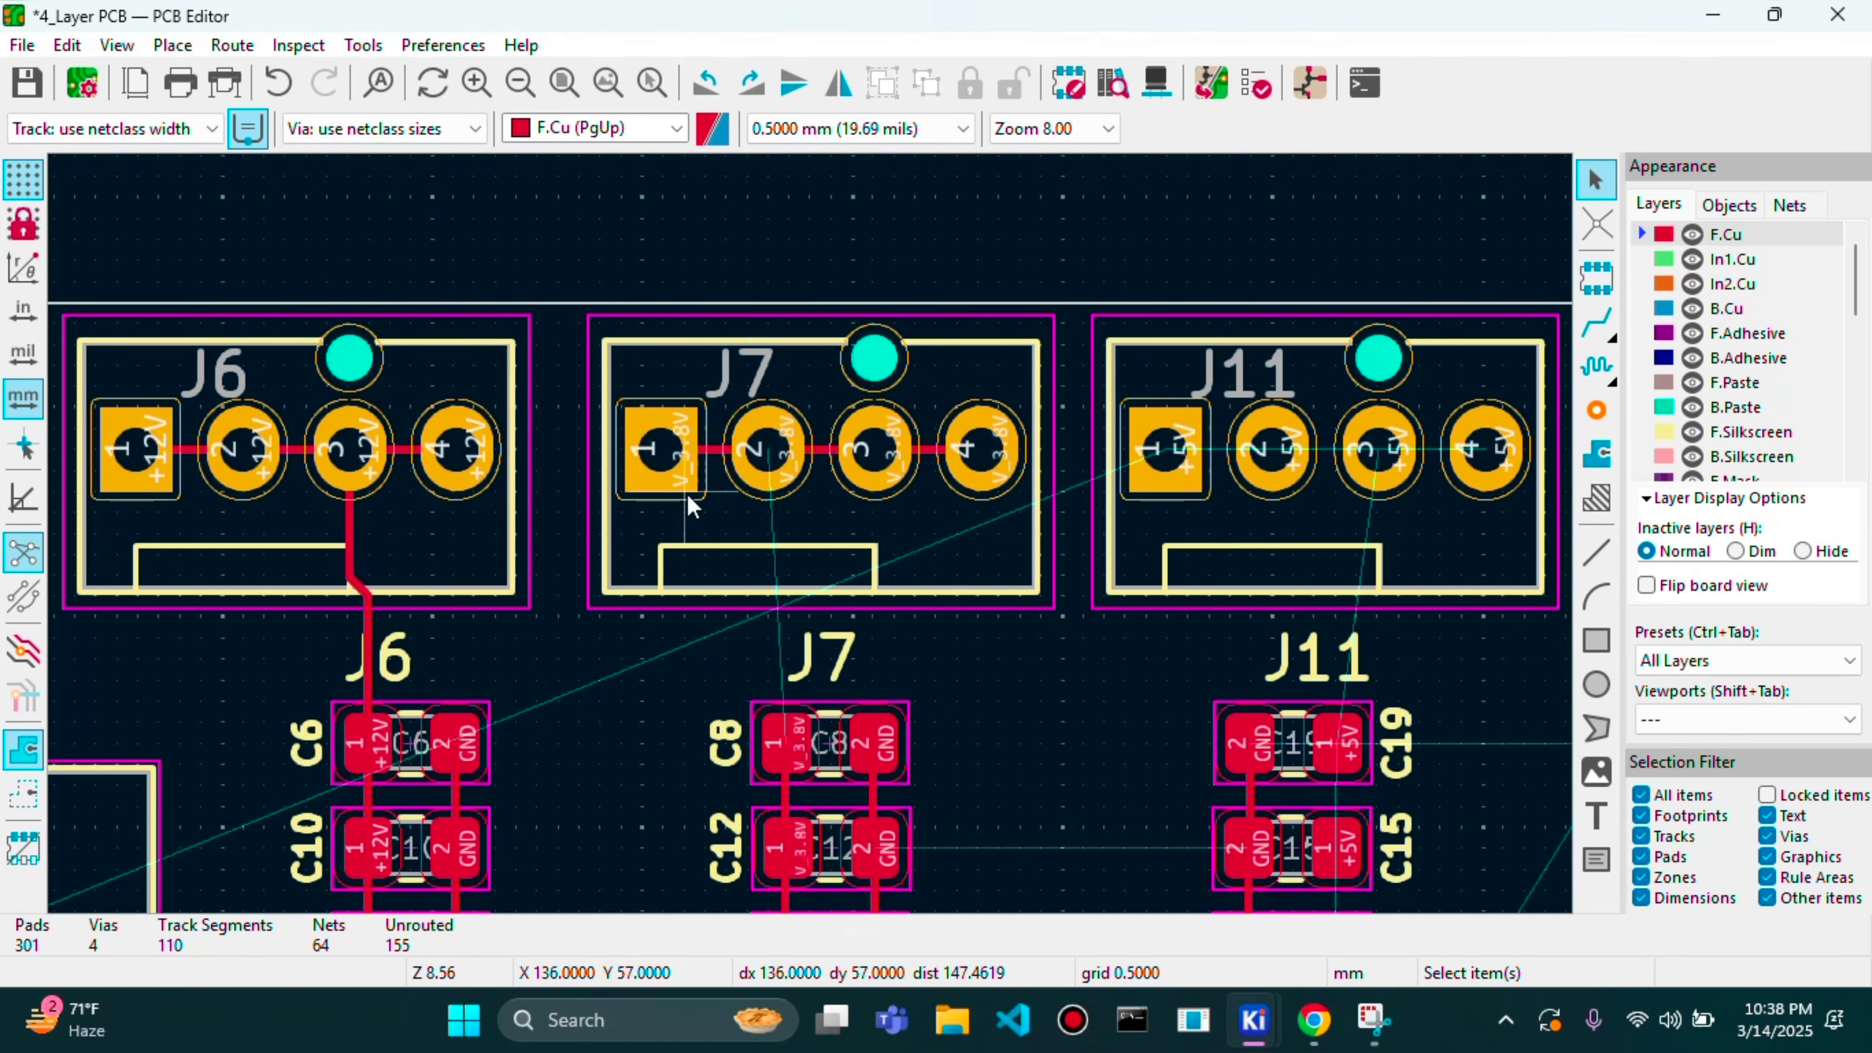
- Route a V_3.8V track on F.Cu from pad 2 of J7 down to pad 1 of C8
{"action": "left_click", "coordinate": [1594, 331]}
{"action": "left_click", "coordinate": [776, 440]}
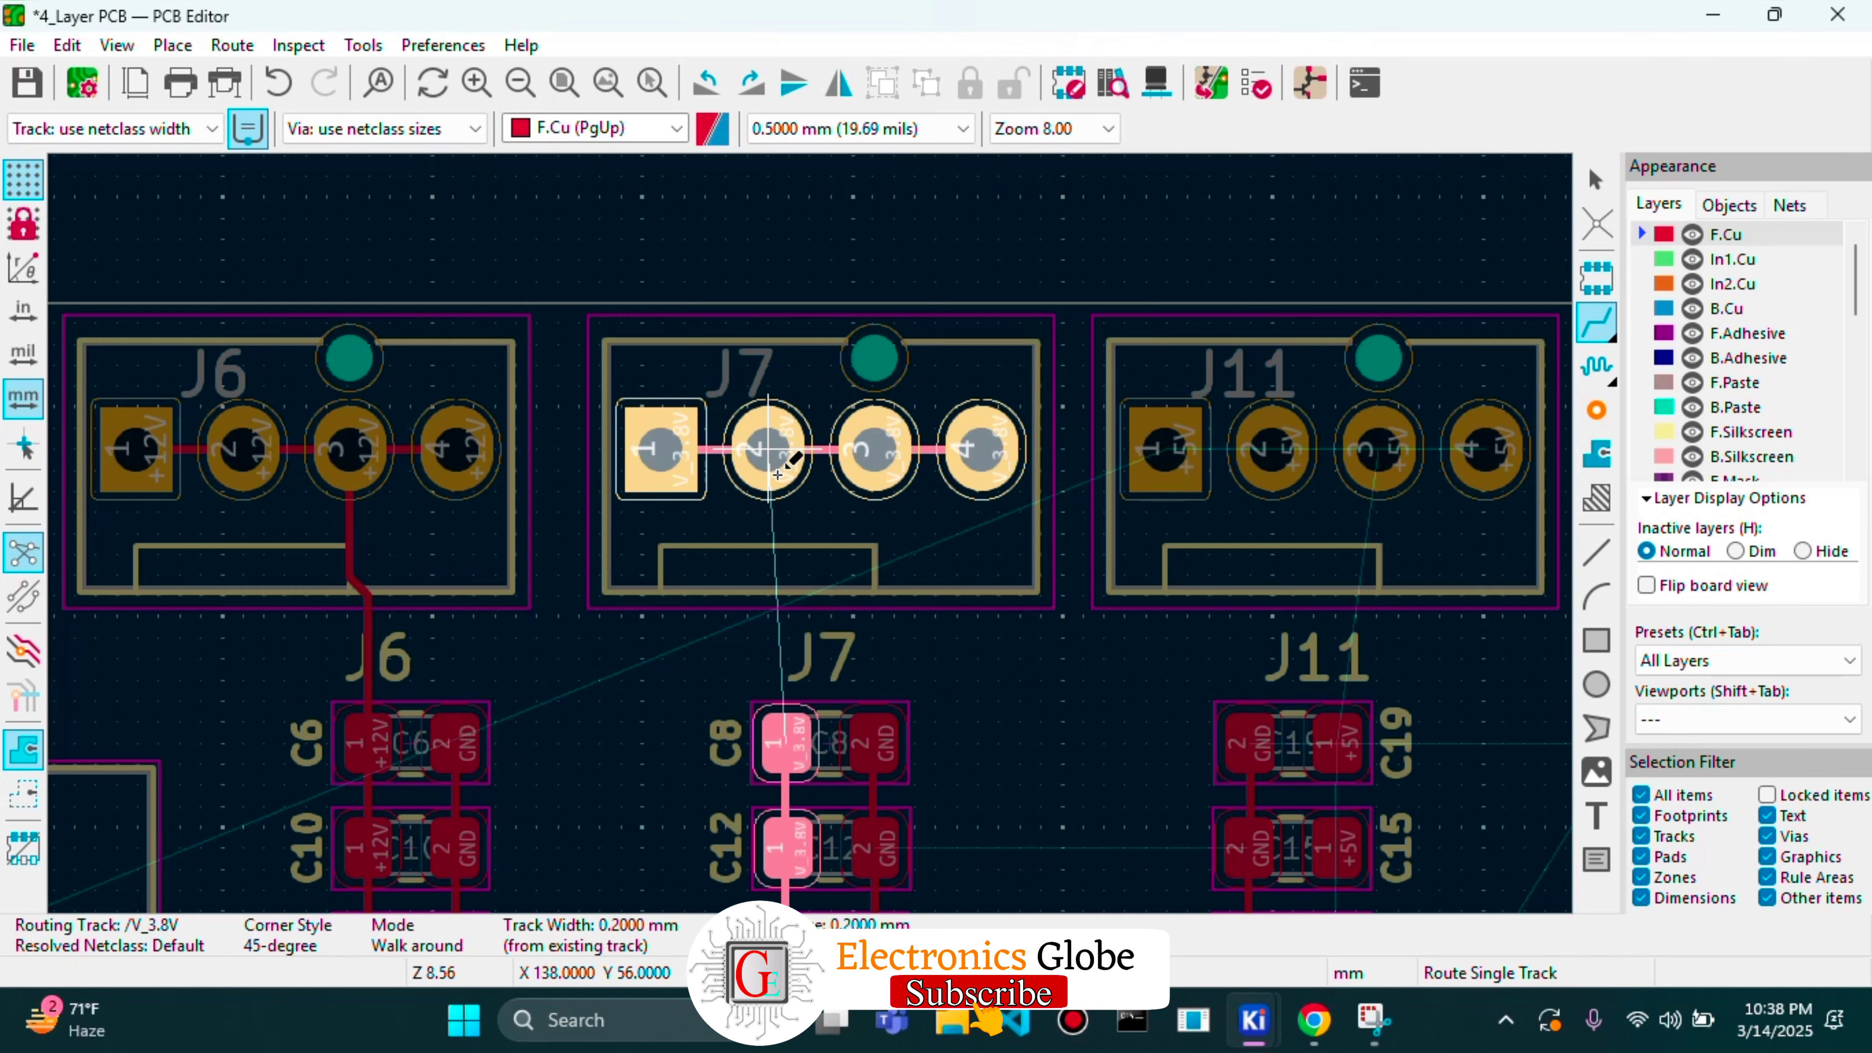
{"action": "left_click", "coordinate": [781, 737]}
- Connect pads 1 to 4 of connector J11 with +5V tracks on F.Cu
{"action": "scroll", "coordinate": [1376, 449], "scroll_direction": "up", "scroll_amount": 1}
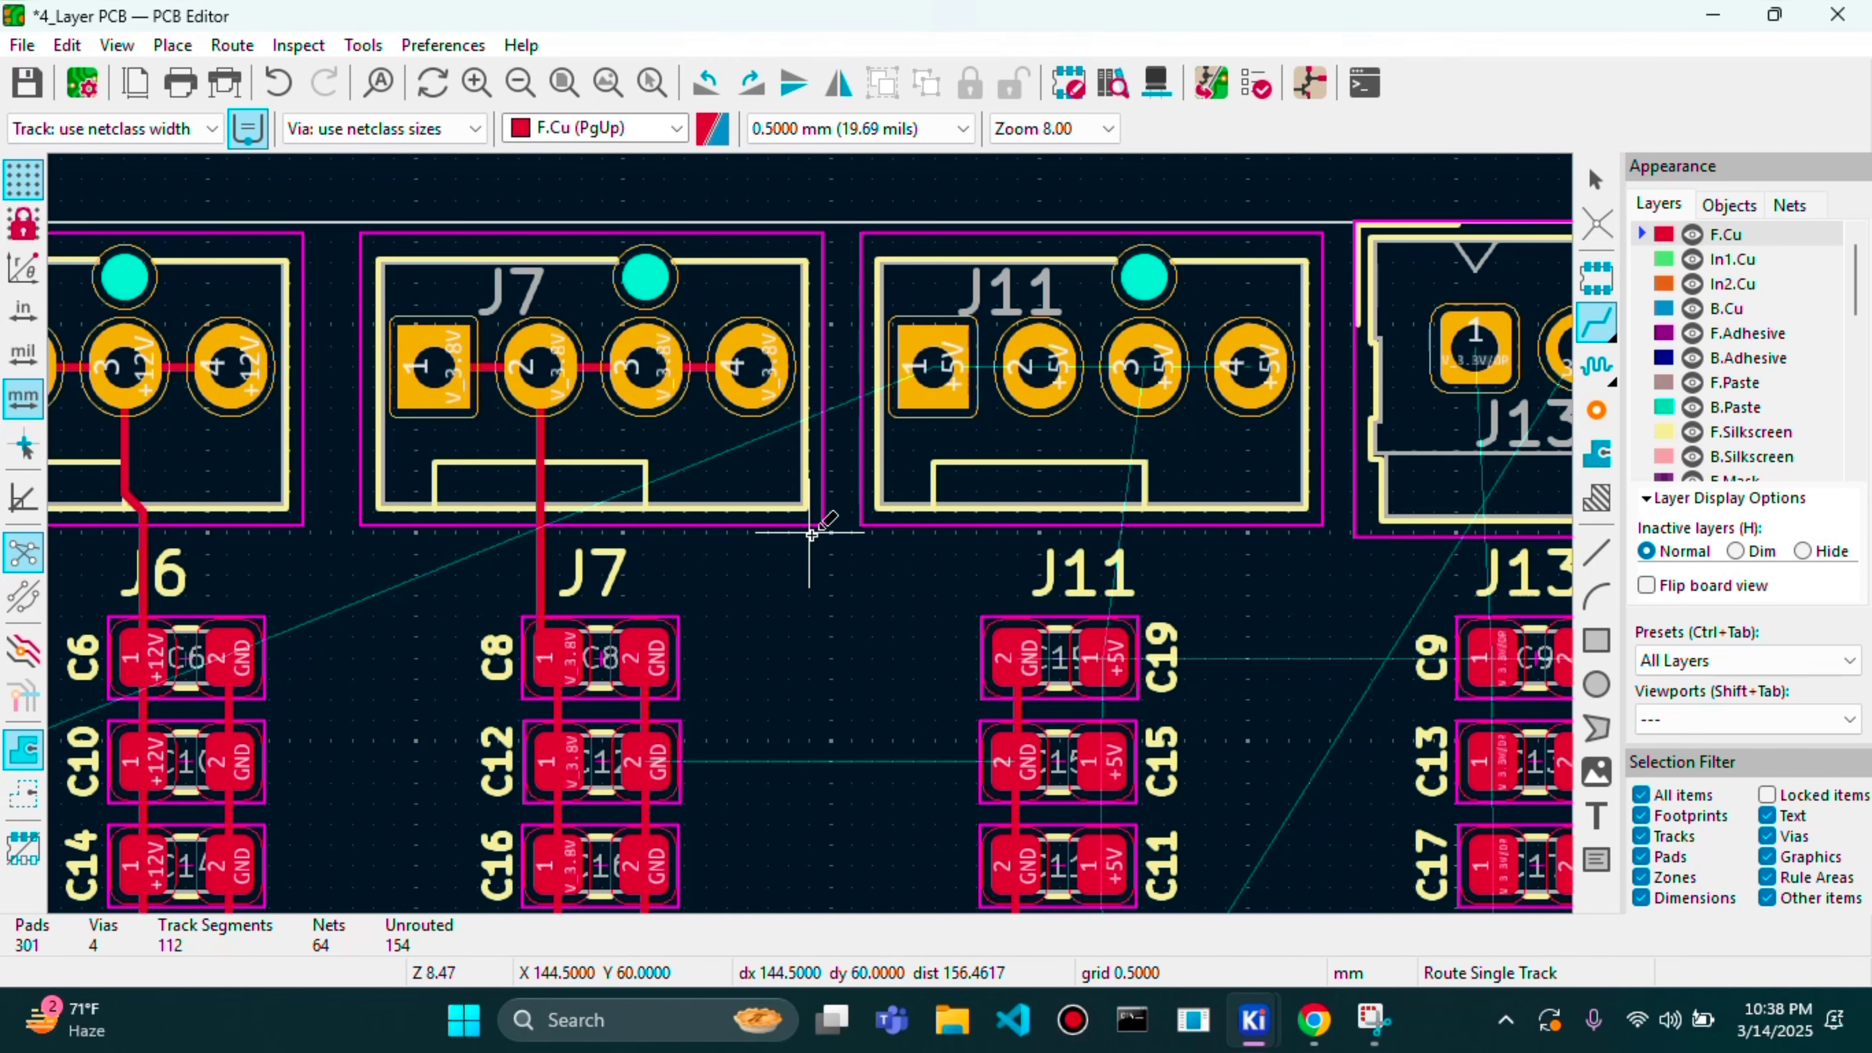
{"action": "scroll", "coordinate": [811, 532], "scroll_direction": "up", "scroll_amount": 2}
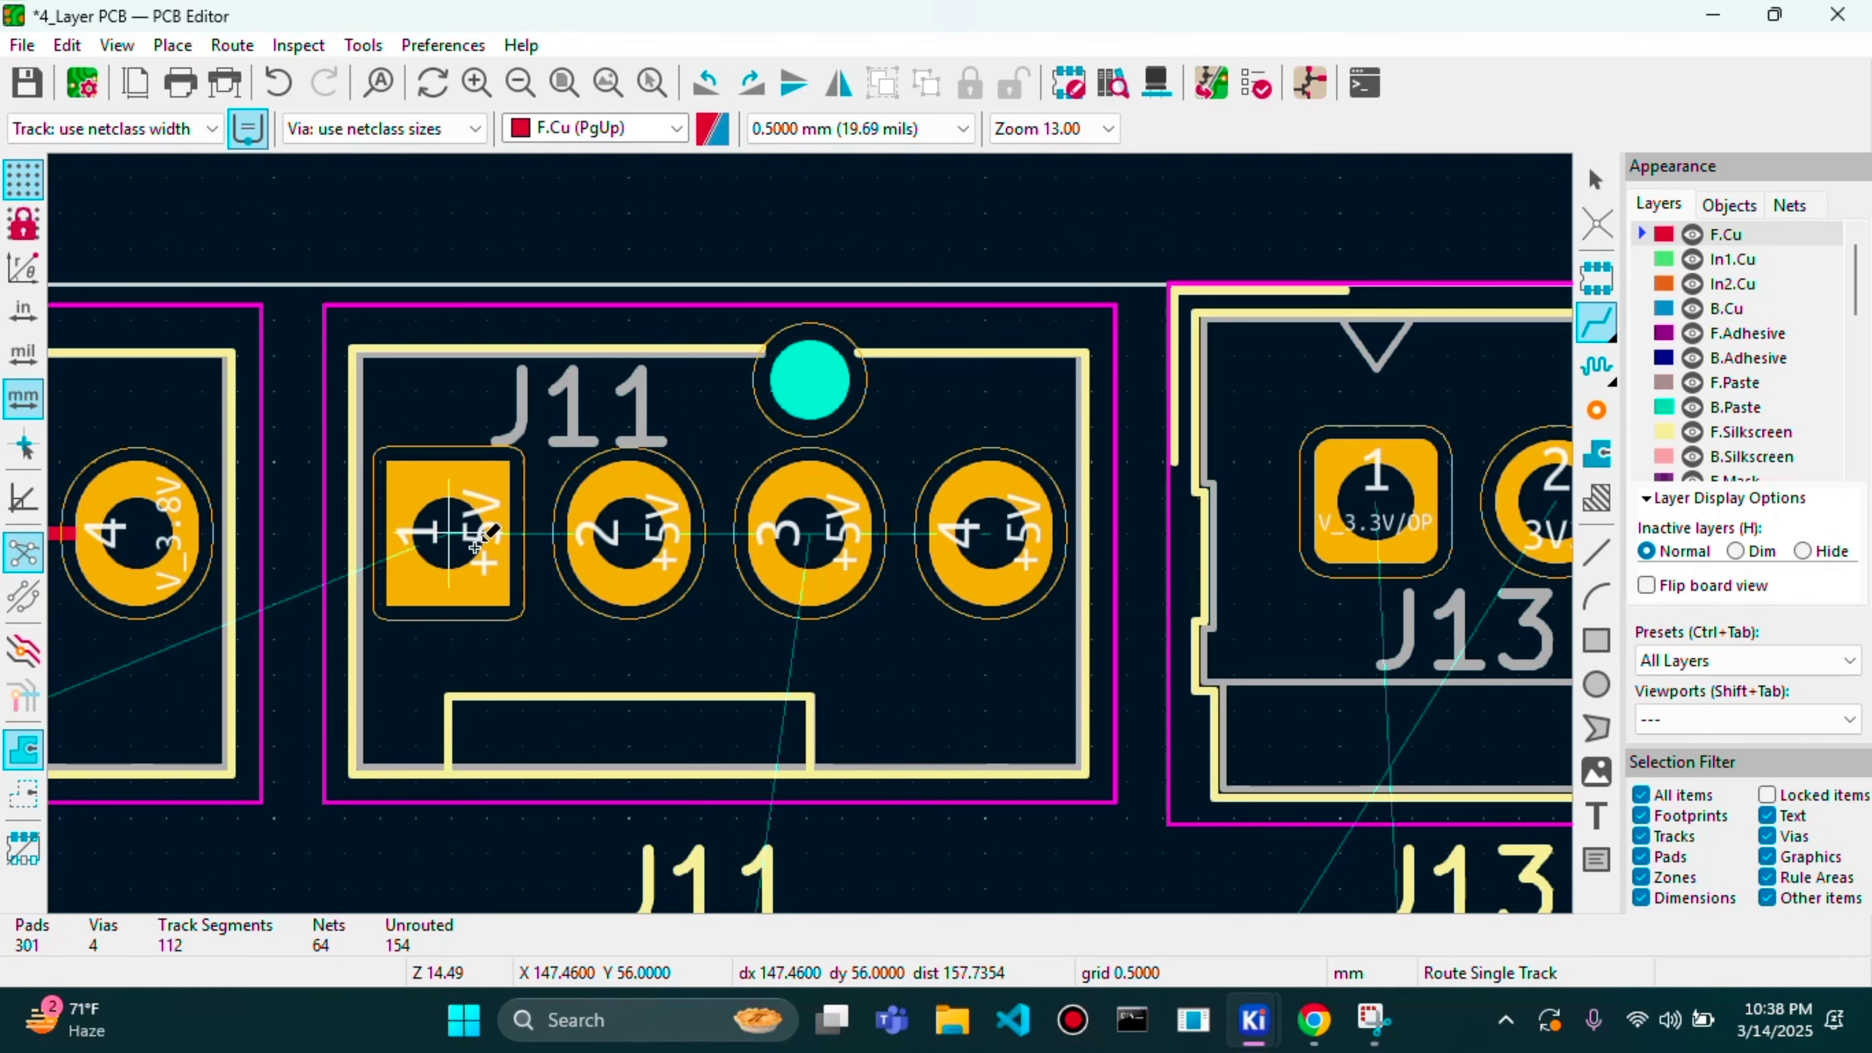
{"action": "left_click", "coordinate": [451, 542]}
{"action": "left_click", "coordinate": [608, 520]}
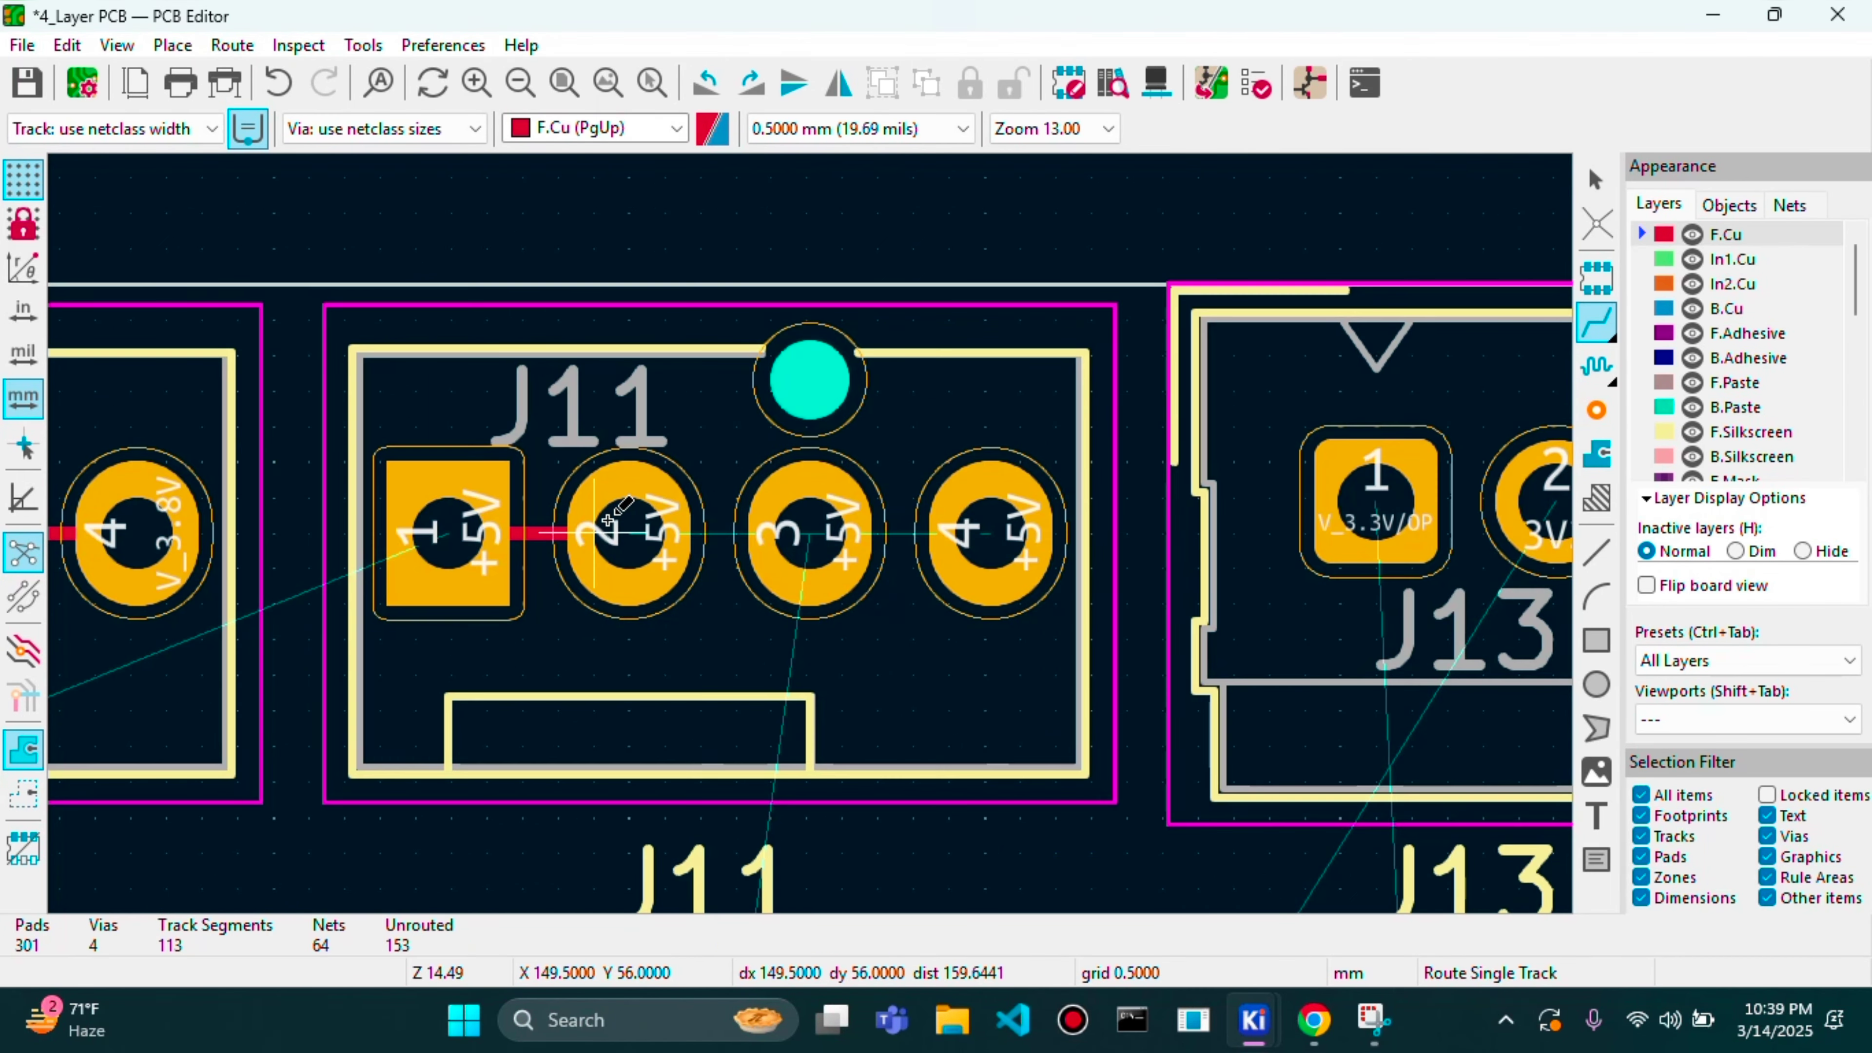
{"action": "left_click", "coordinate": [608, 520]}
{"action": "left_click", "coordinate": [842, 528]}
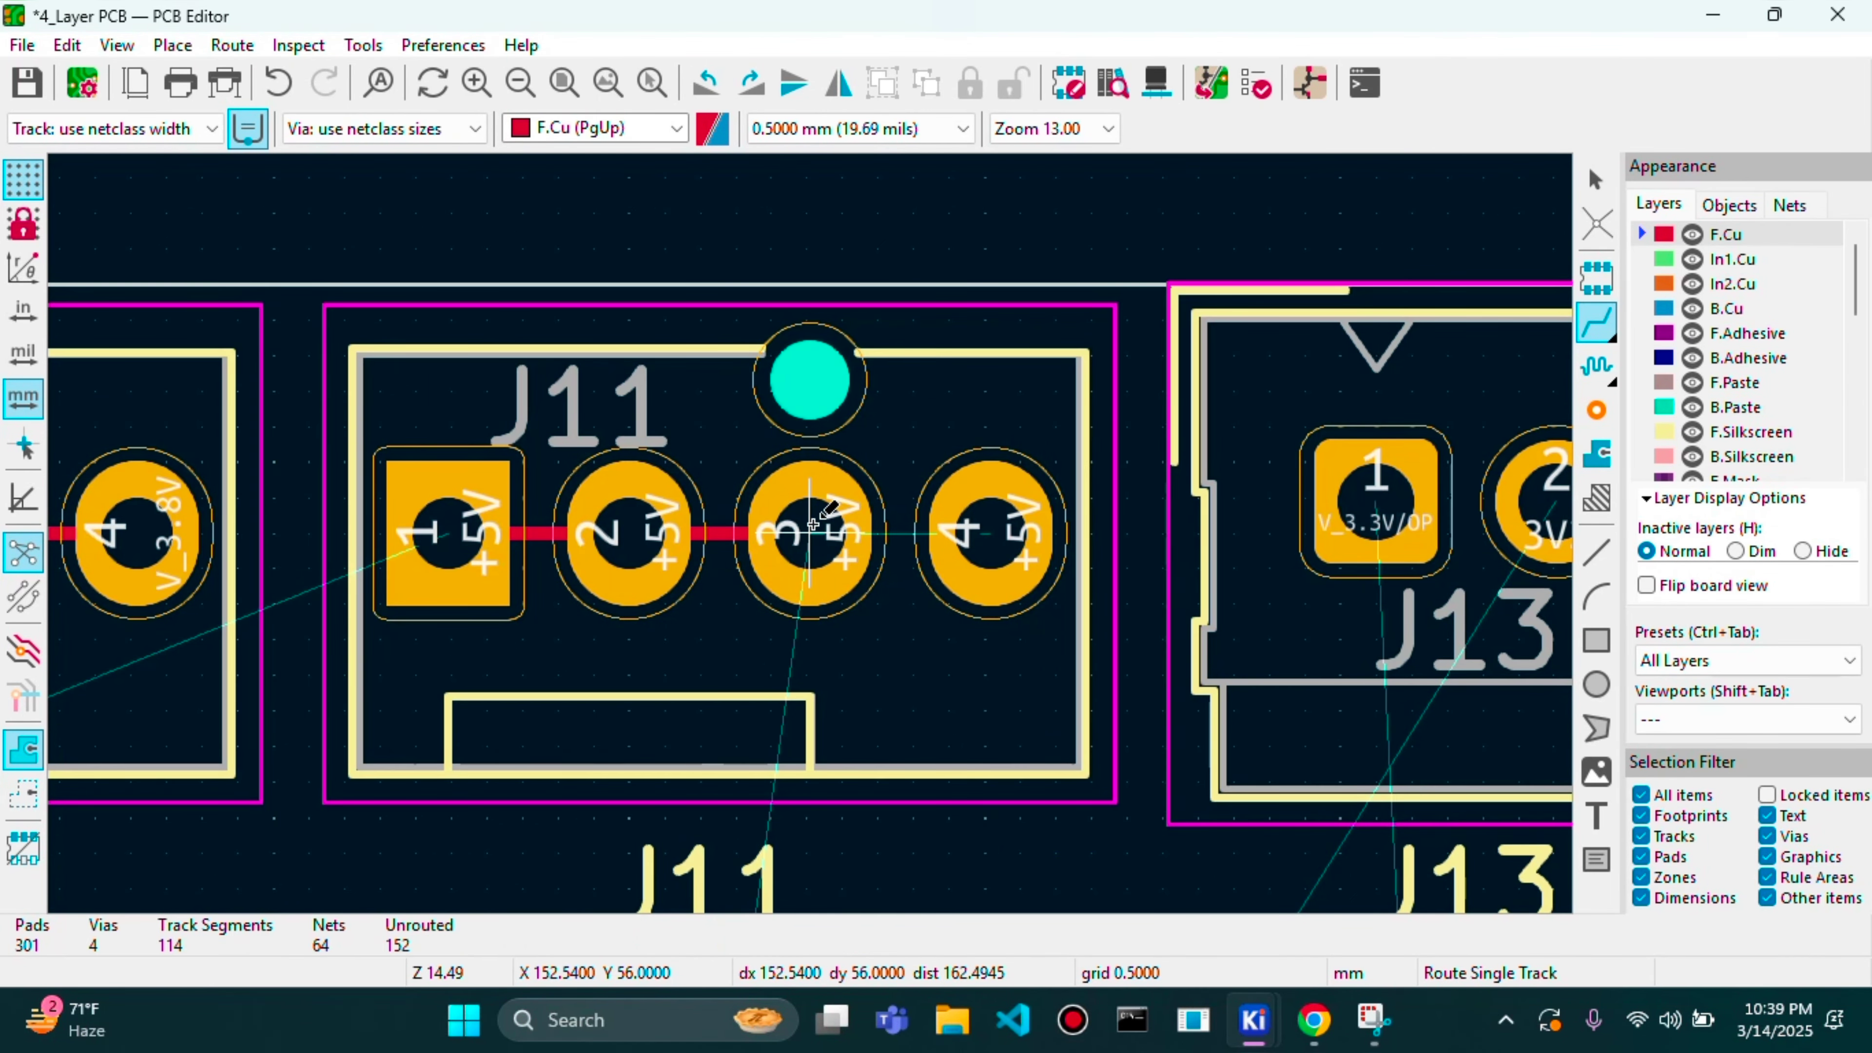
{"action": "left_click", "coordinate": [824, 516]}
{"action": "left_click", "coordinate": [982, 537]}
- Link pad 1 of C19, C15, C11 and C7 in series with +5V tracks on F.Cu
{"action": "scroll", "coordinate": [983, 537], "scroll_direction": "down", "scroll_amount": 4}
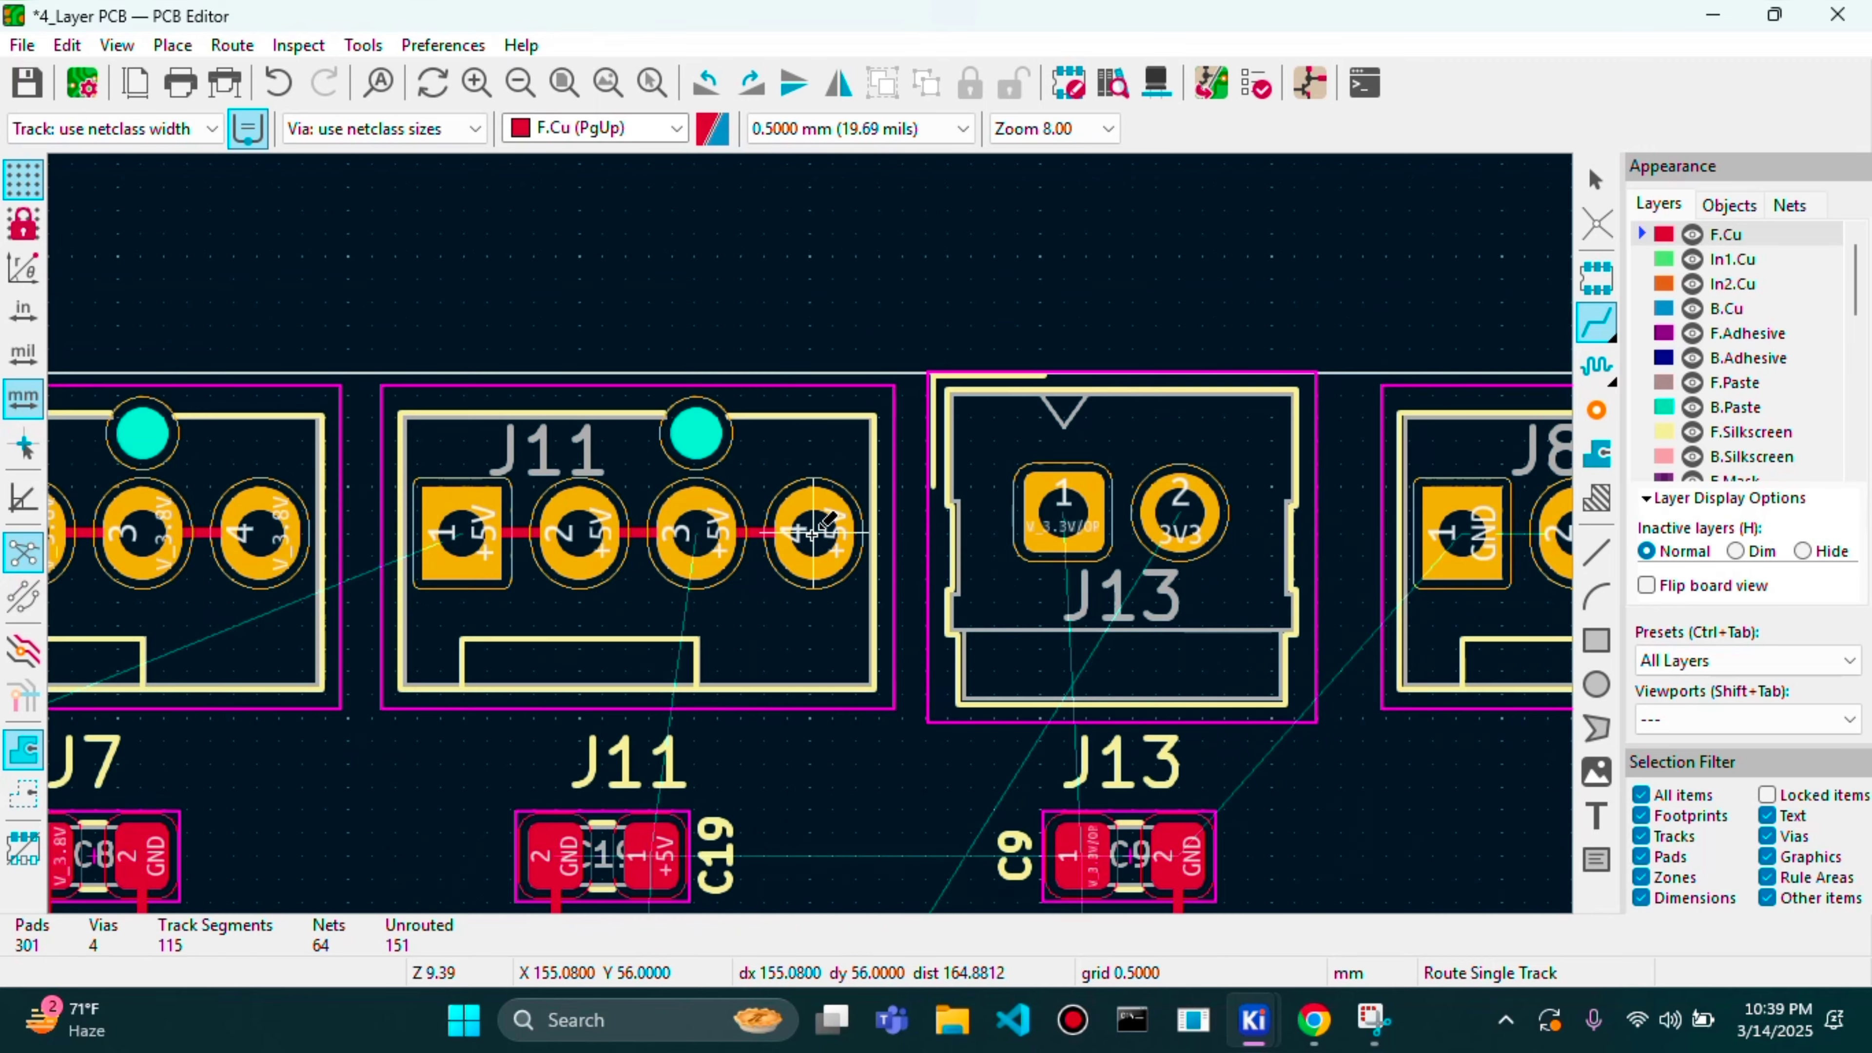
{"action": "scroll", "coordinate": [811, 535], "scroll_direction": "up", "scroll_amount": 4}
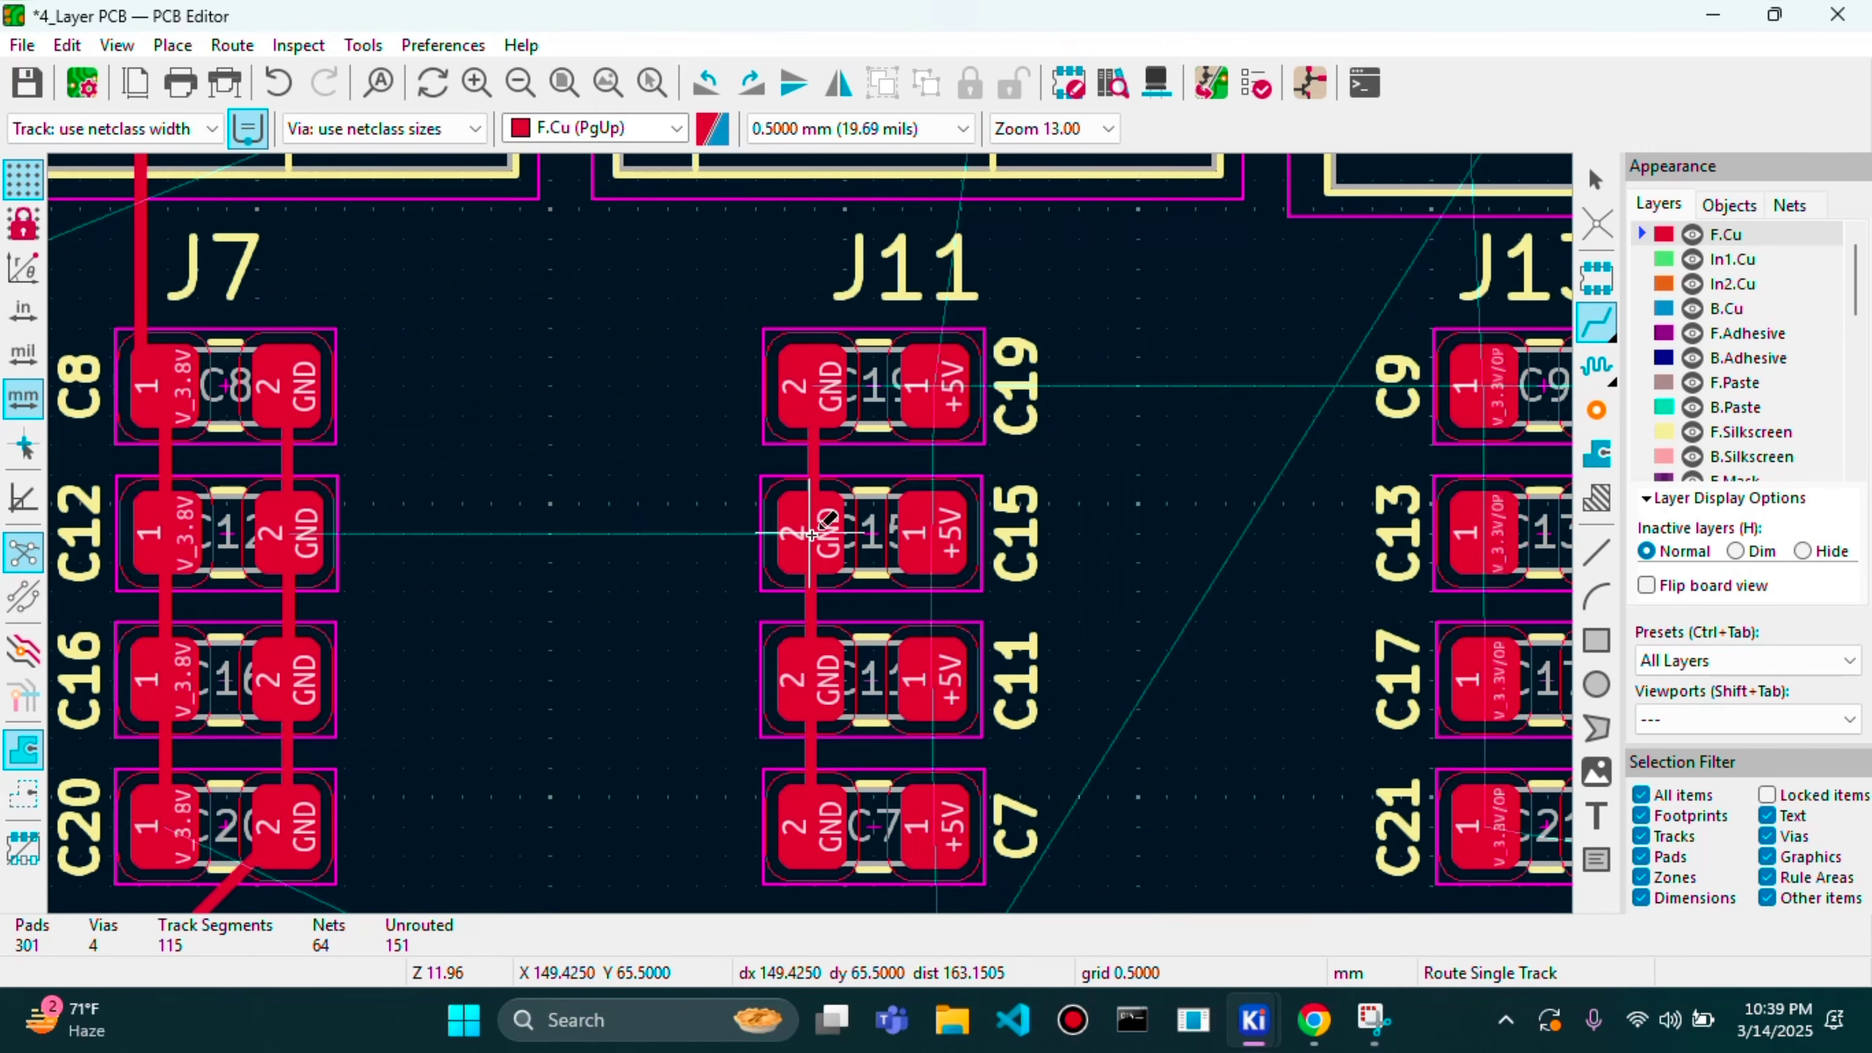
{"action": "scroll", "coordinate": [810, 535], "scroll_direction": "down", "scroll_amount": 3}
{"action": "left_click", "coordinate": [885, 445]}
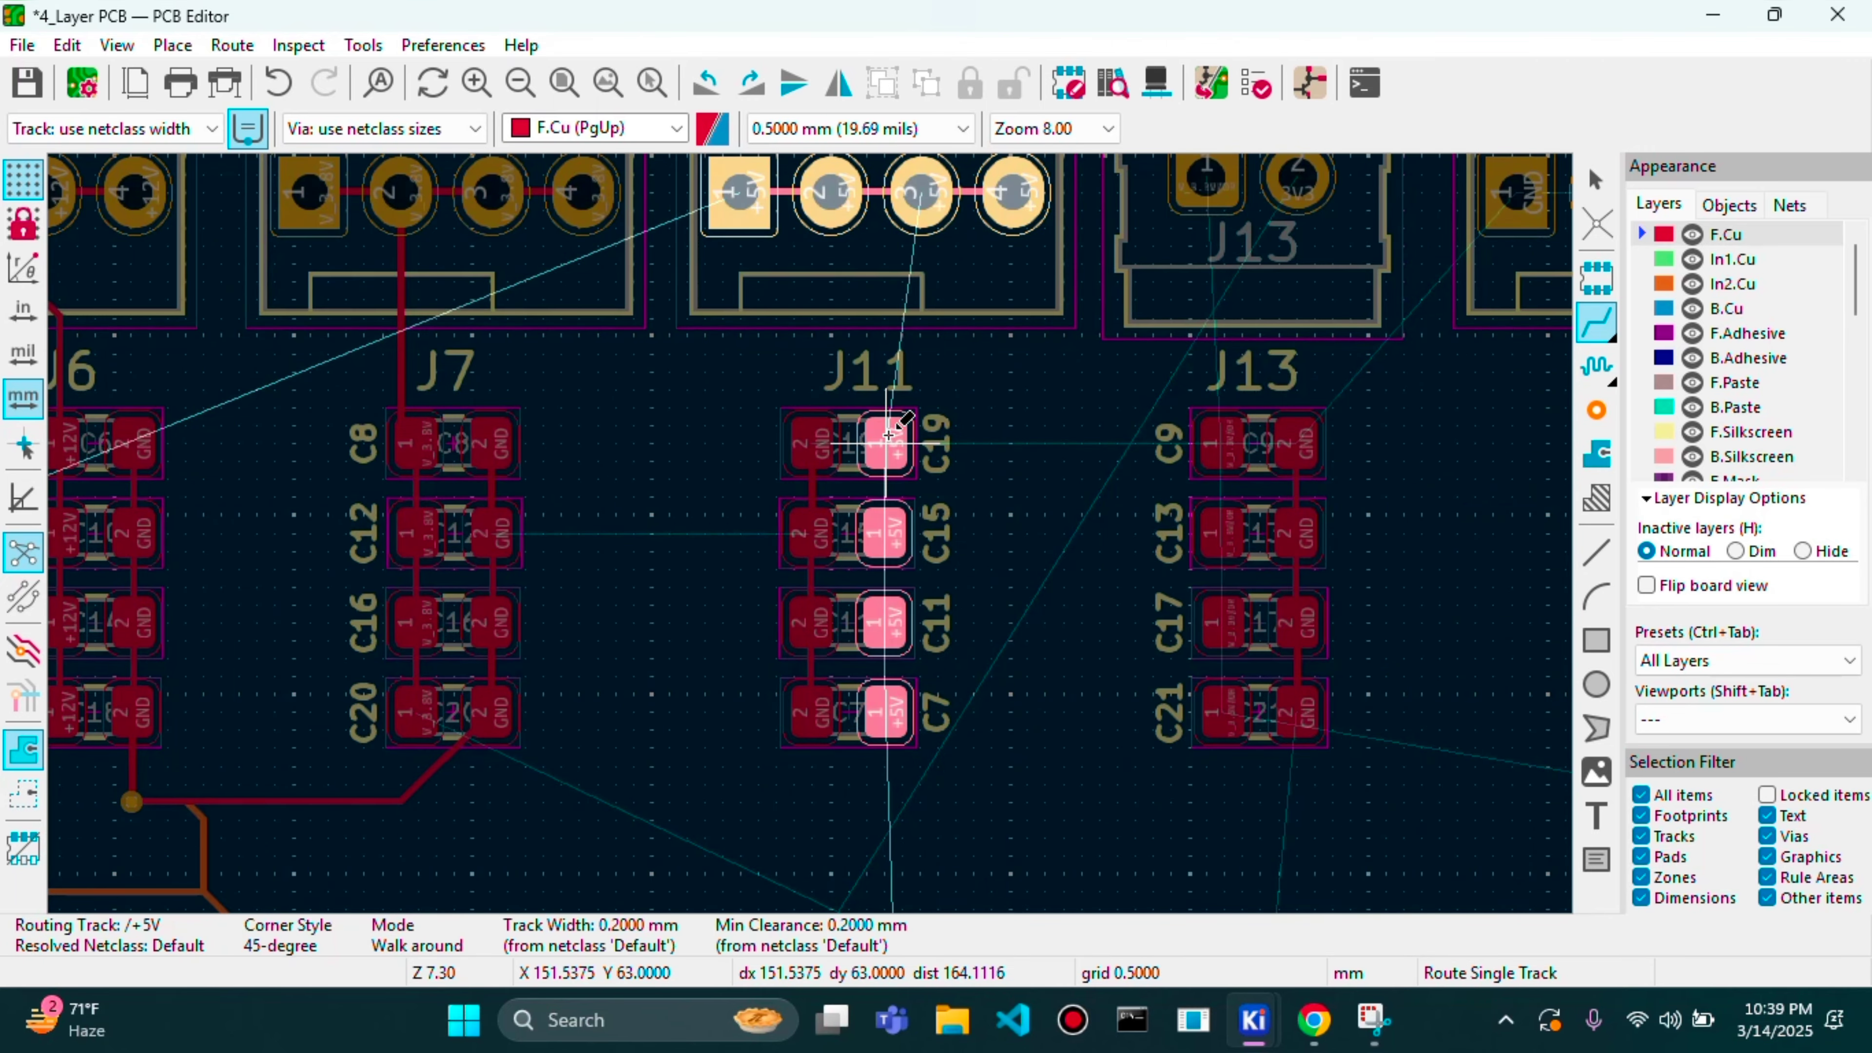
{"action": "left_click", "coordinate": [892, 531]}
{"action": "key", "text": "Escape"}
{"action": "double_click", "coordinate": [887, 531]}
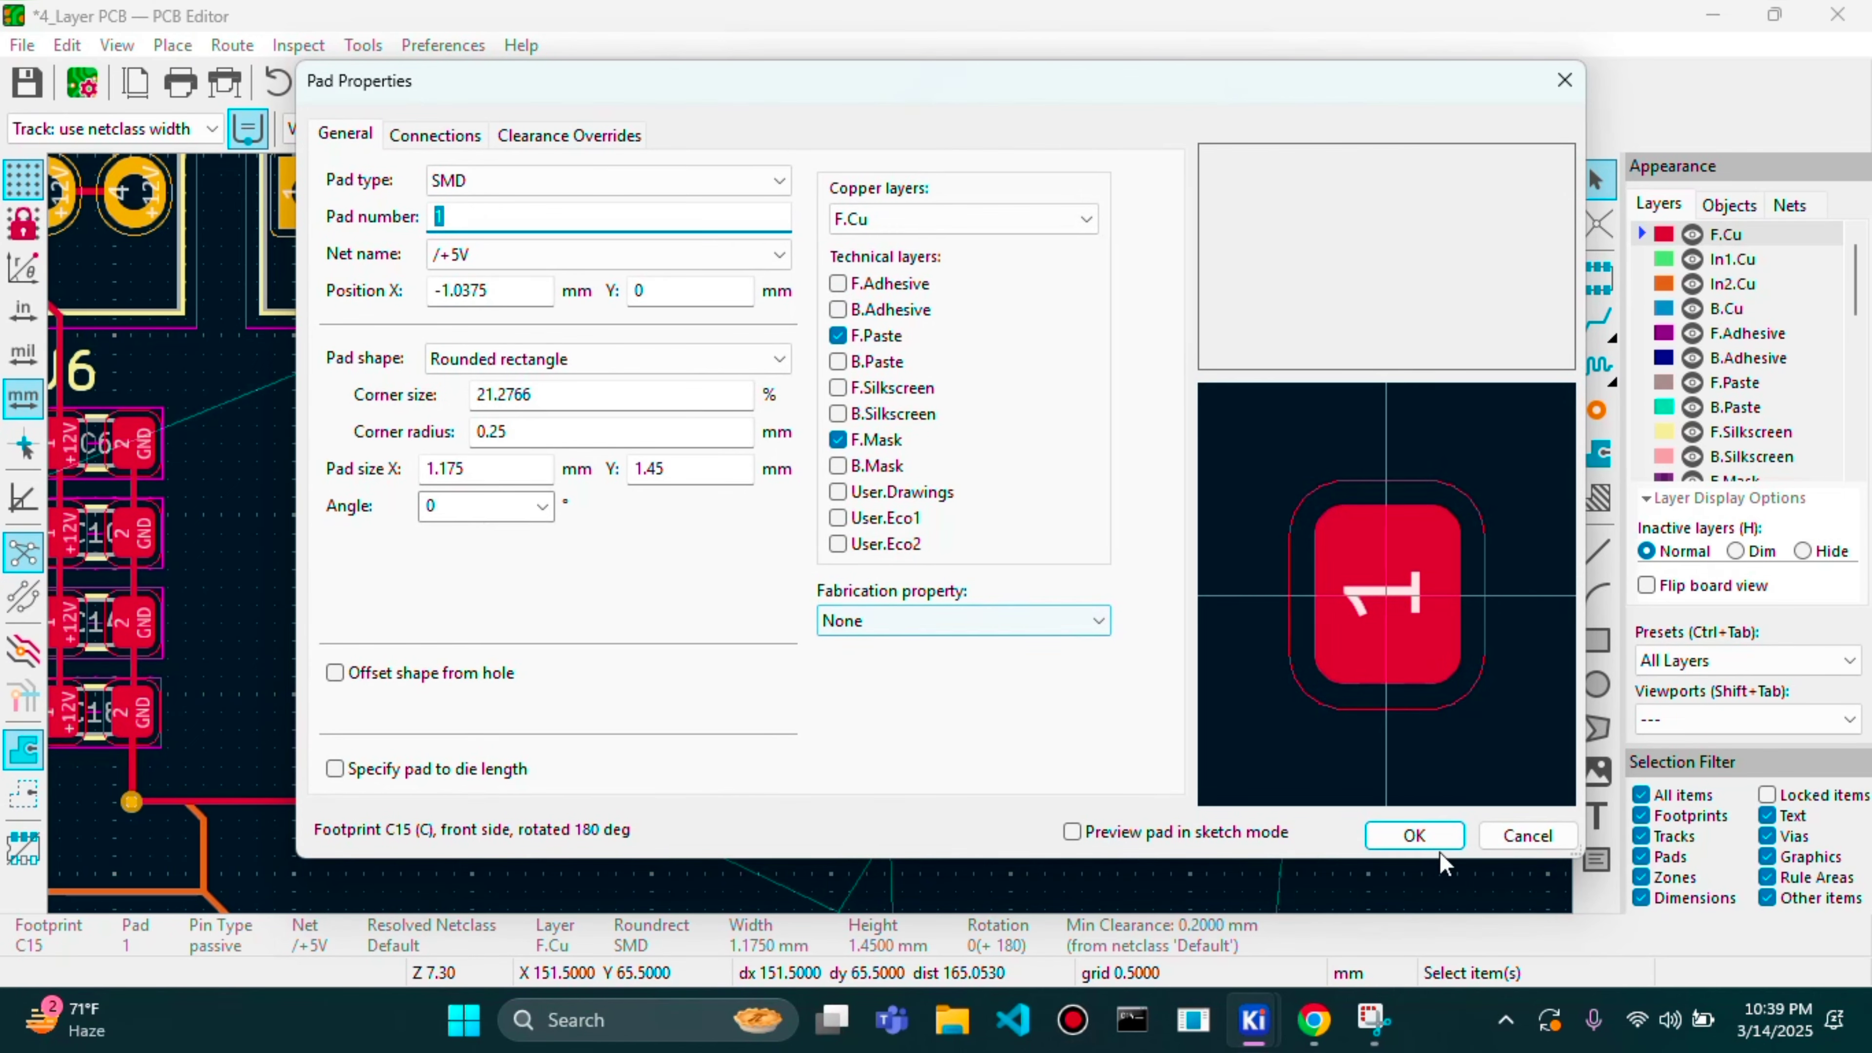
{"action": "left_click", "coordinate": [1414, 835]}
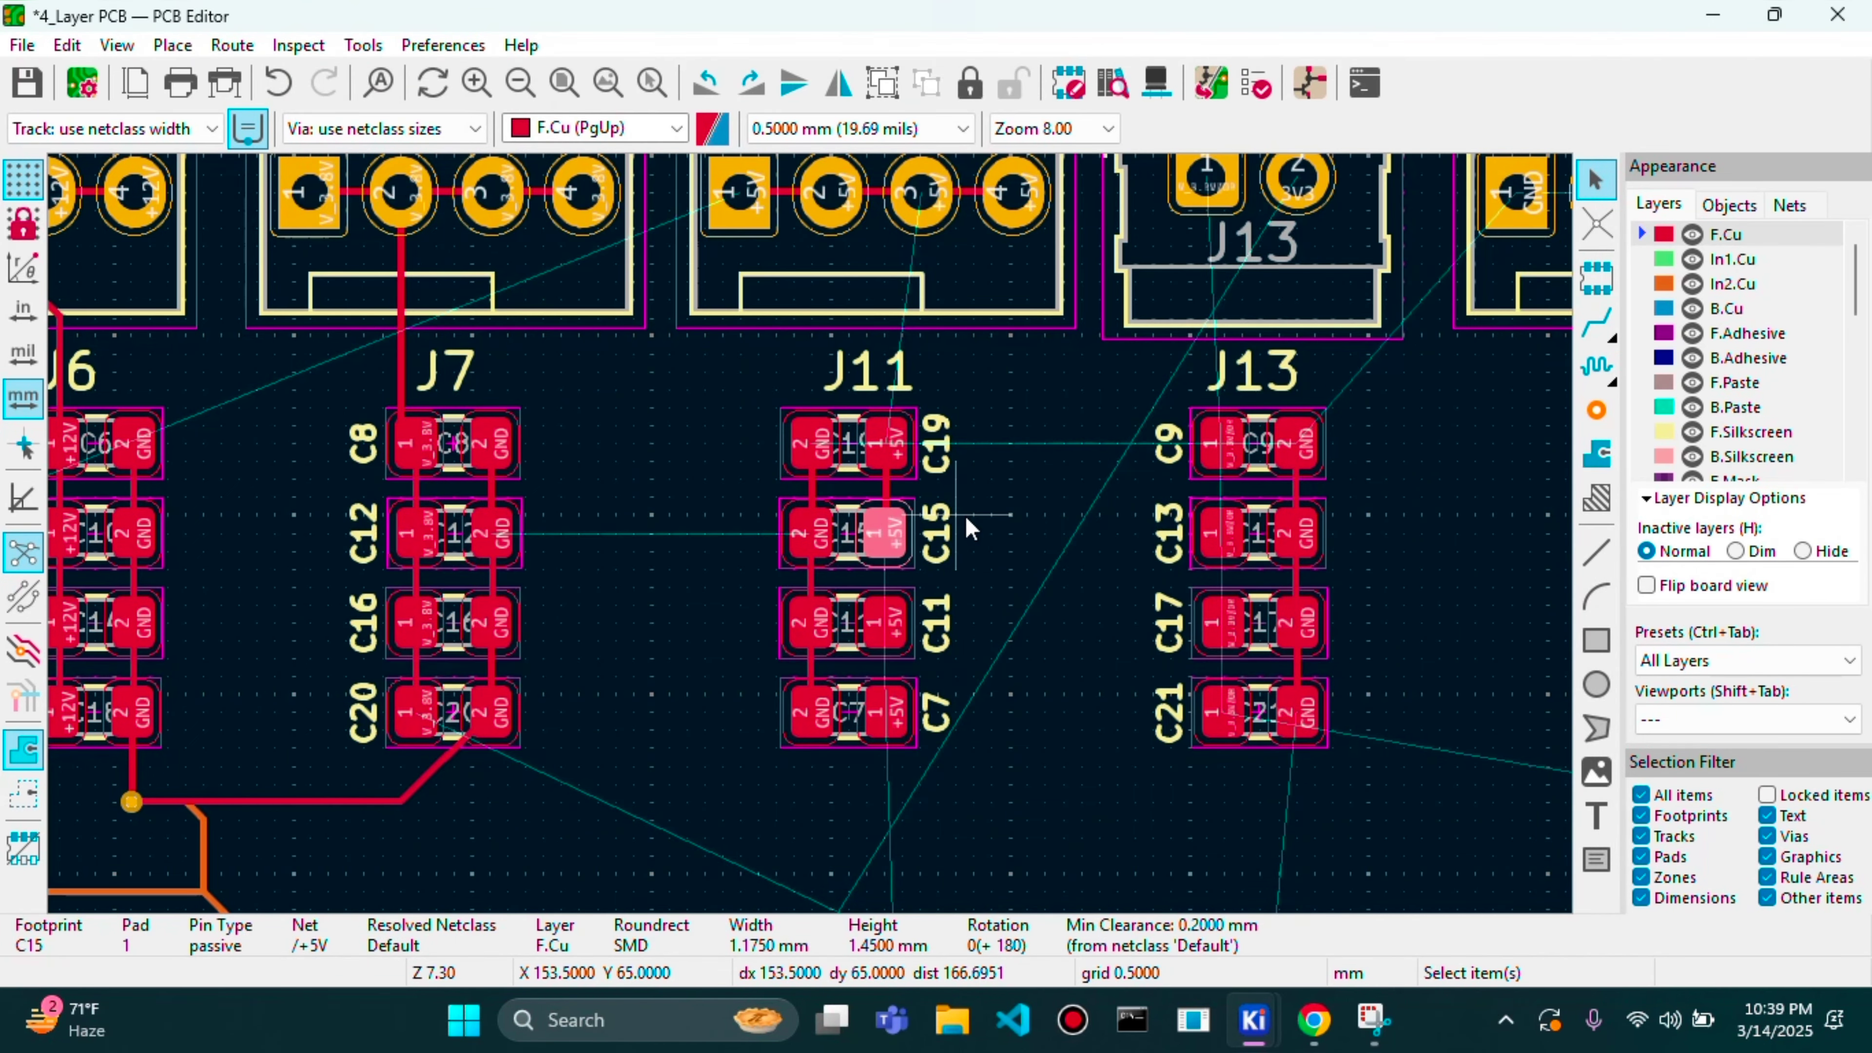
{"action": "key", "text": "x"}
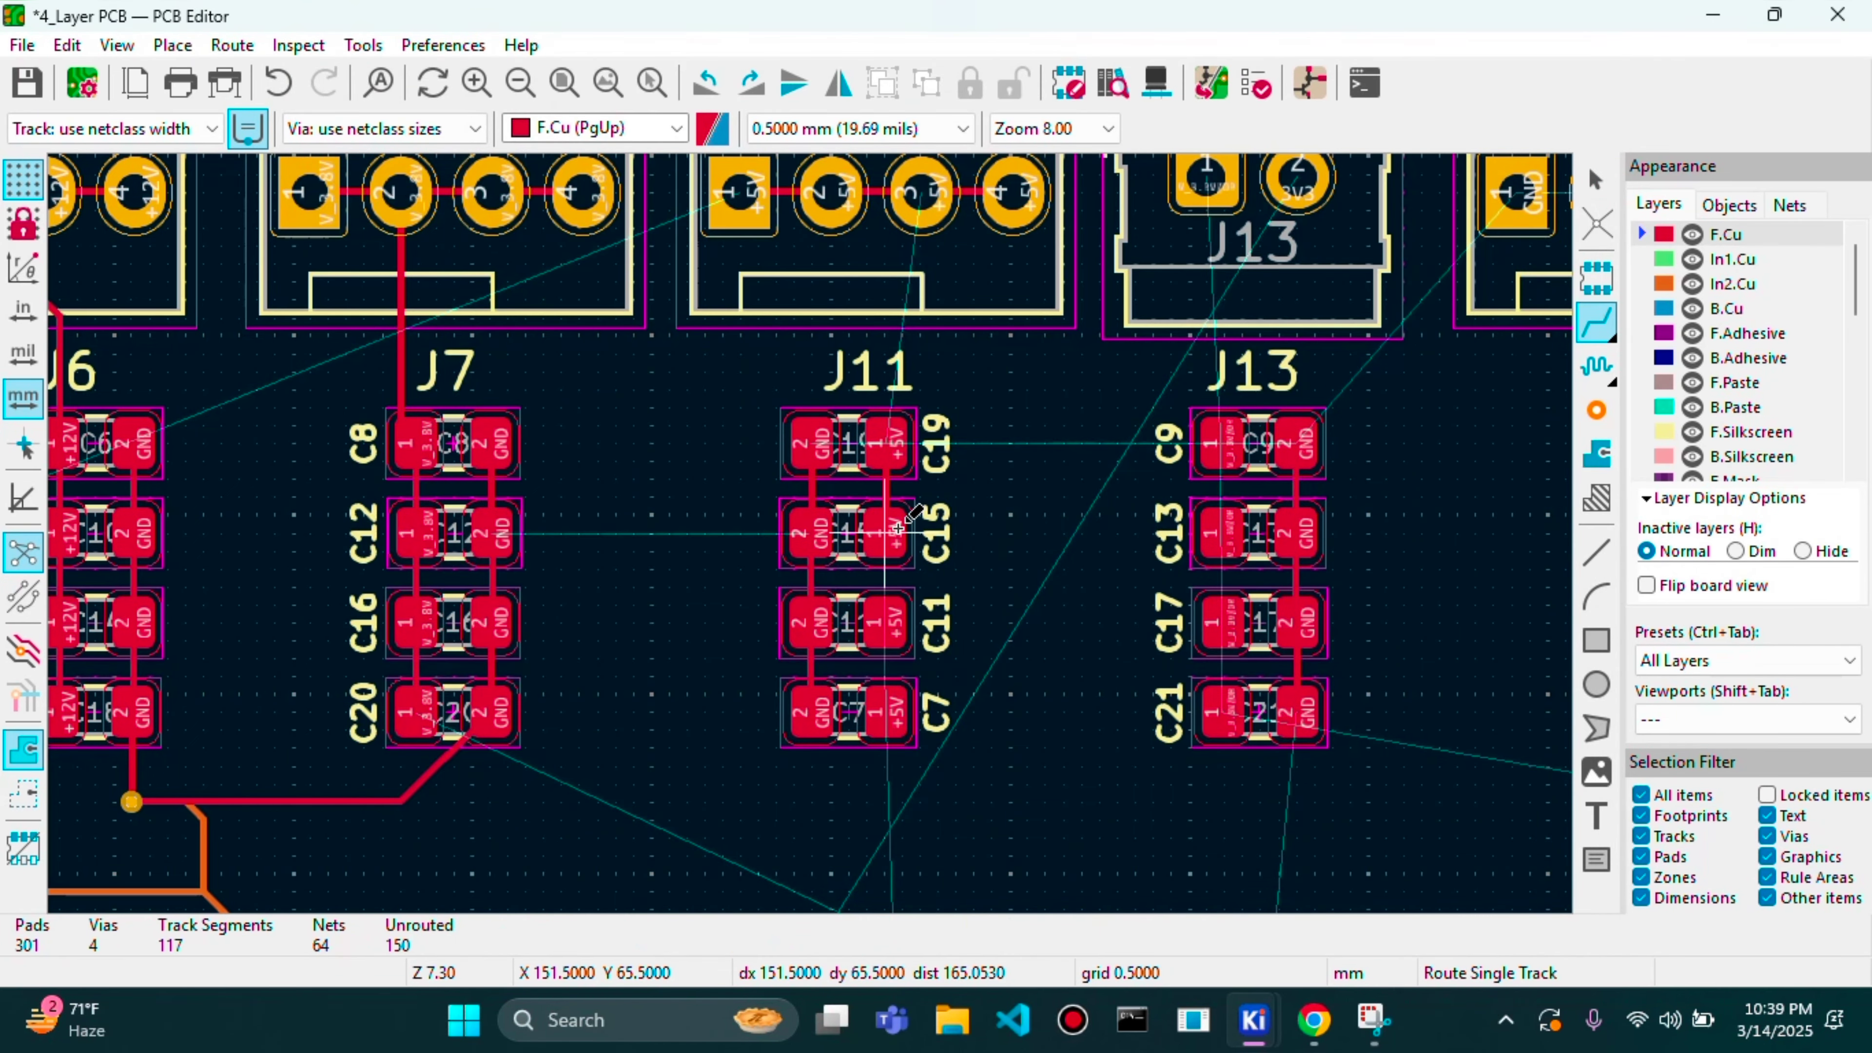
{"action": "left_click", "coordinate": [897, 528]}
{"action": "key", "text": "Escape"}
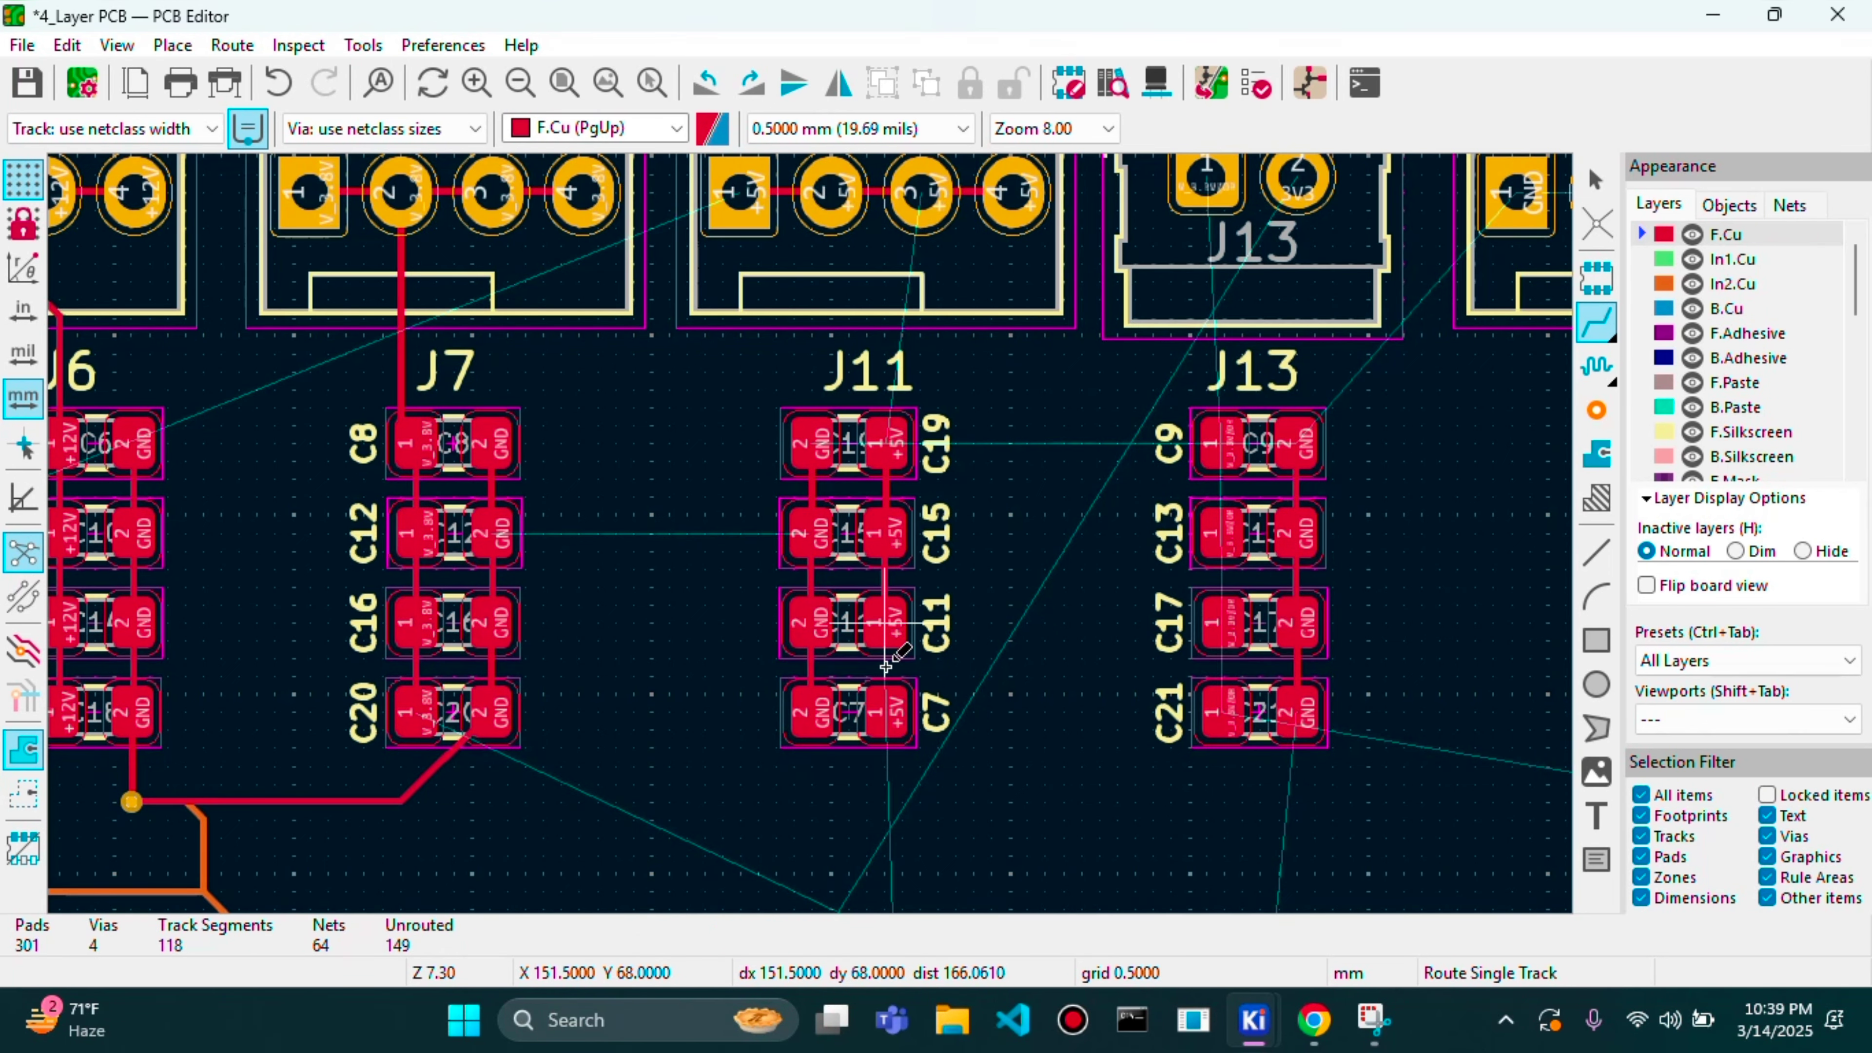
{"action": "left_click", "coordinate": [881, 619]}
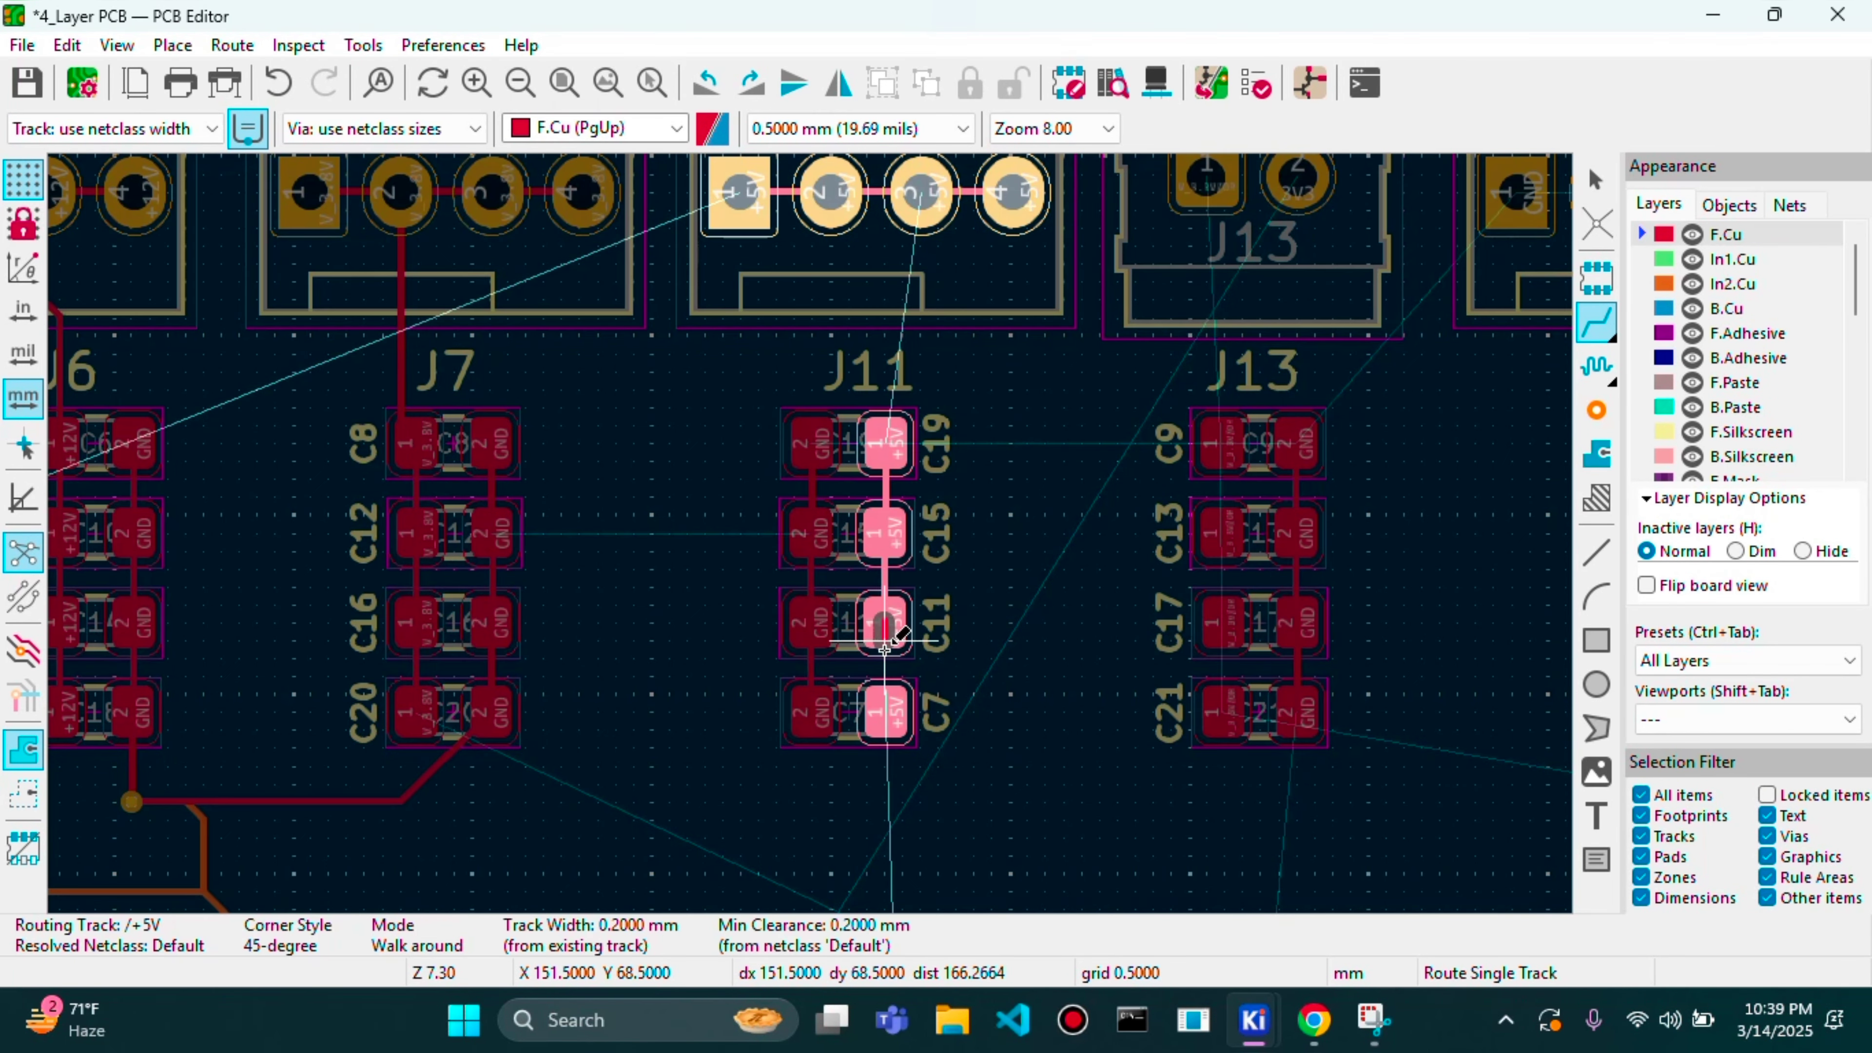
{"action": "left_click", "coordinate": [887, 706]}
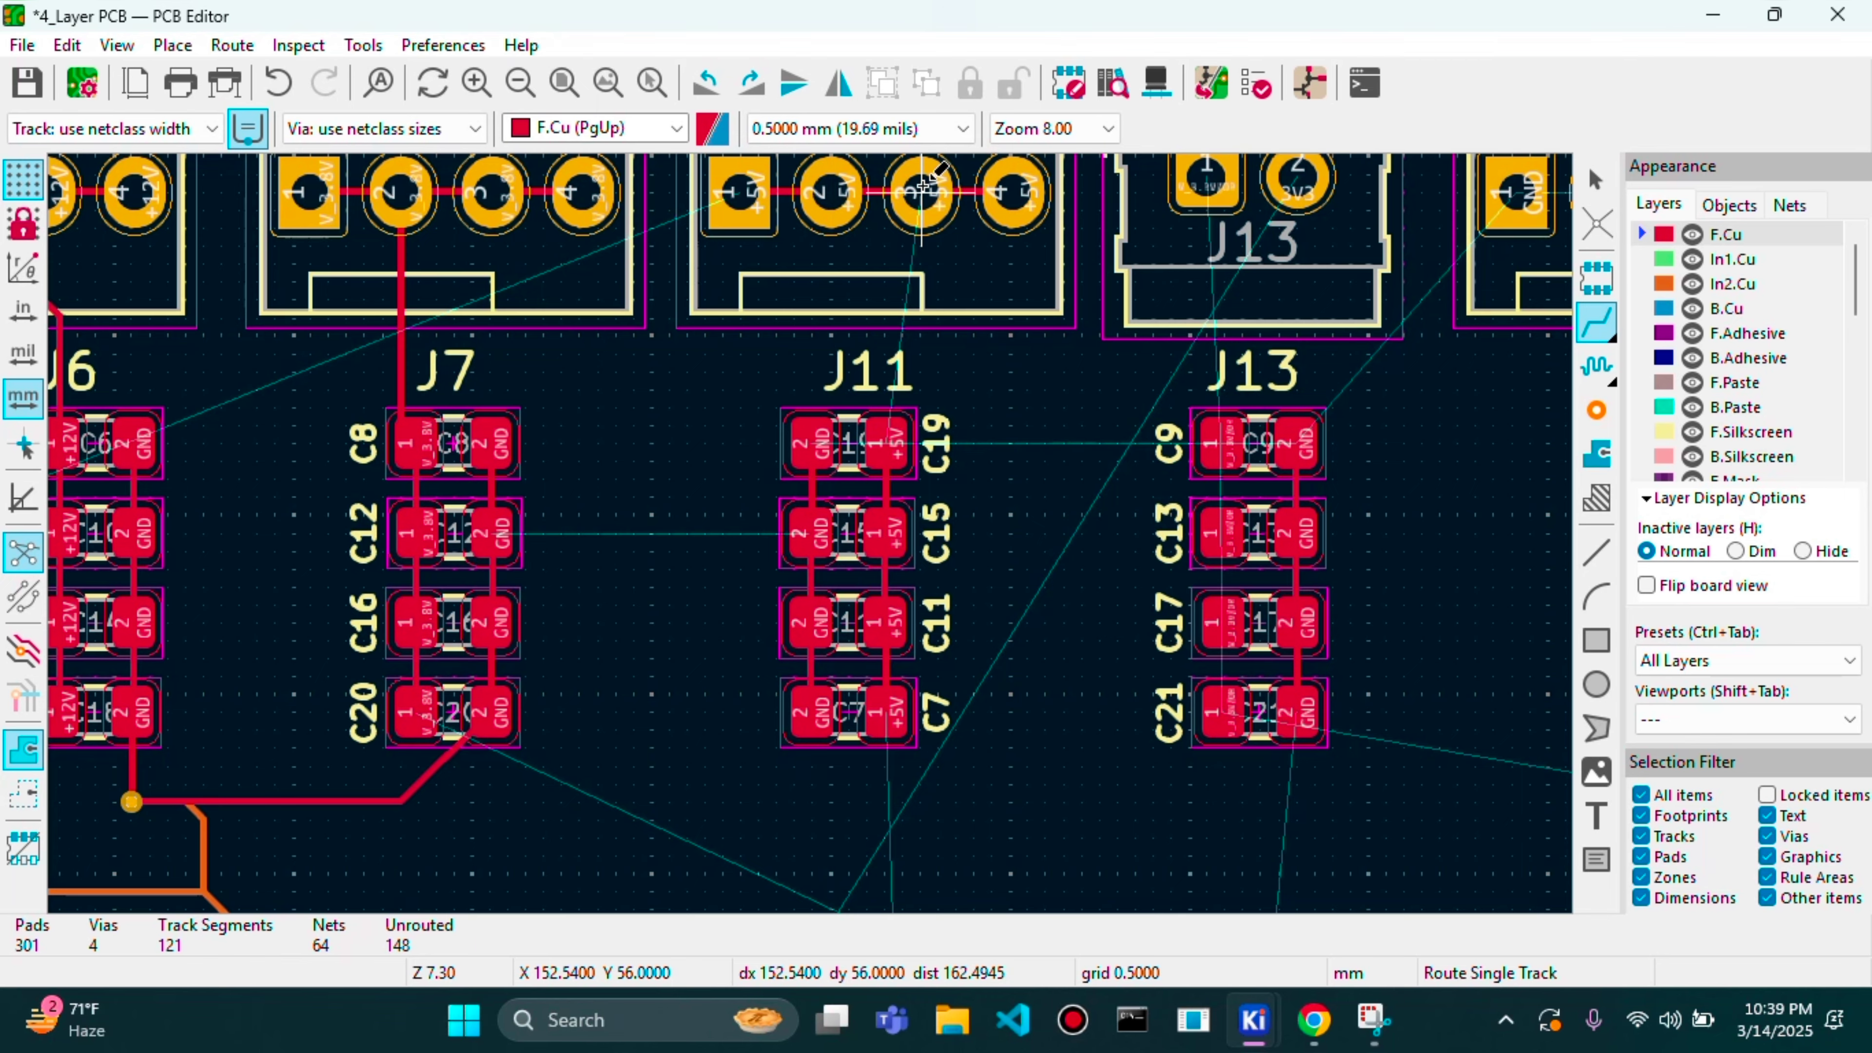
- Route a +5V track on F.Cu from pad 3 of J11 to pad 1 of C19
{"action": "left_click", "coordinate": [922, 187]}
{"action": "left_click", "coordinate": [928, 426]}
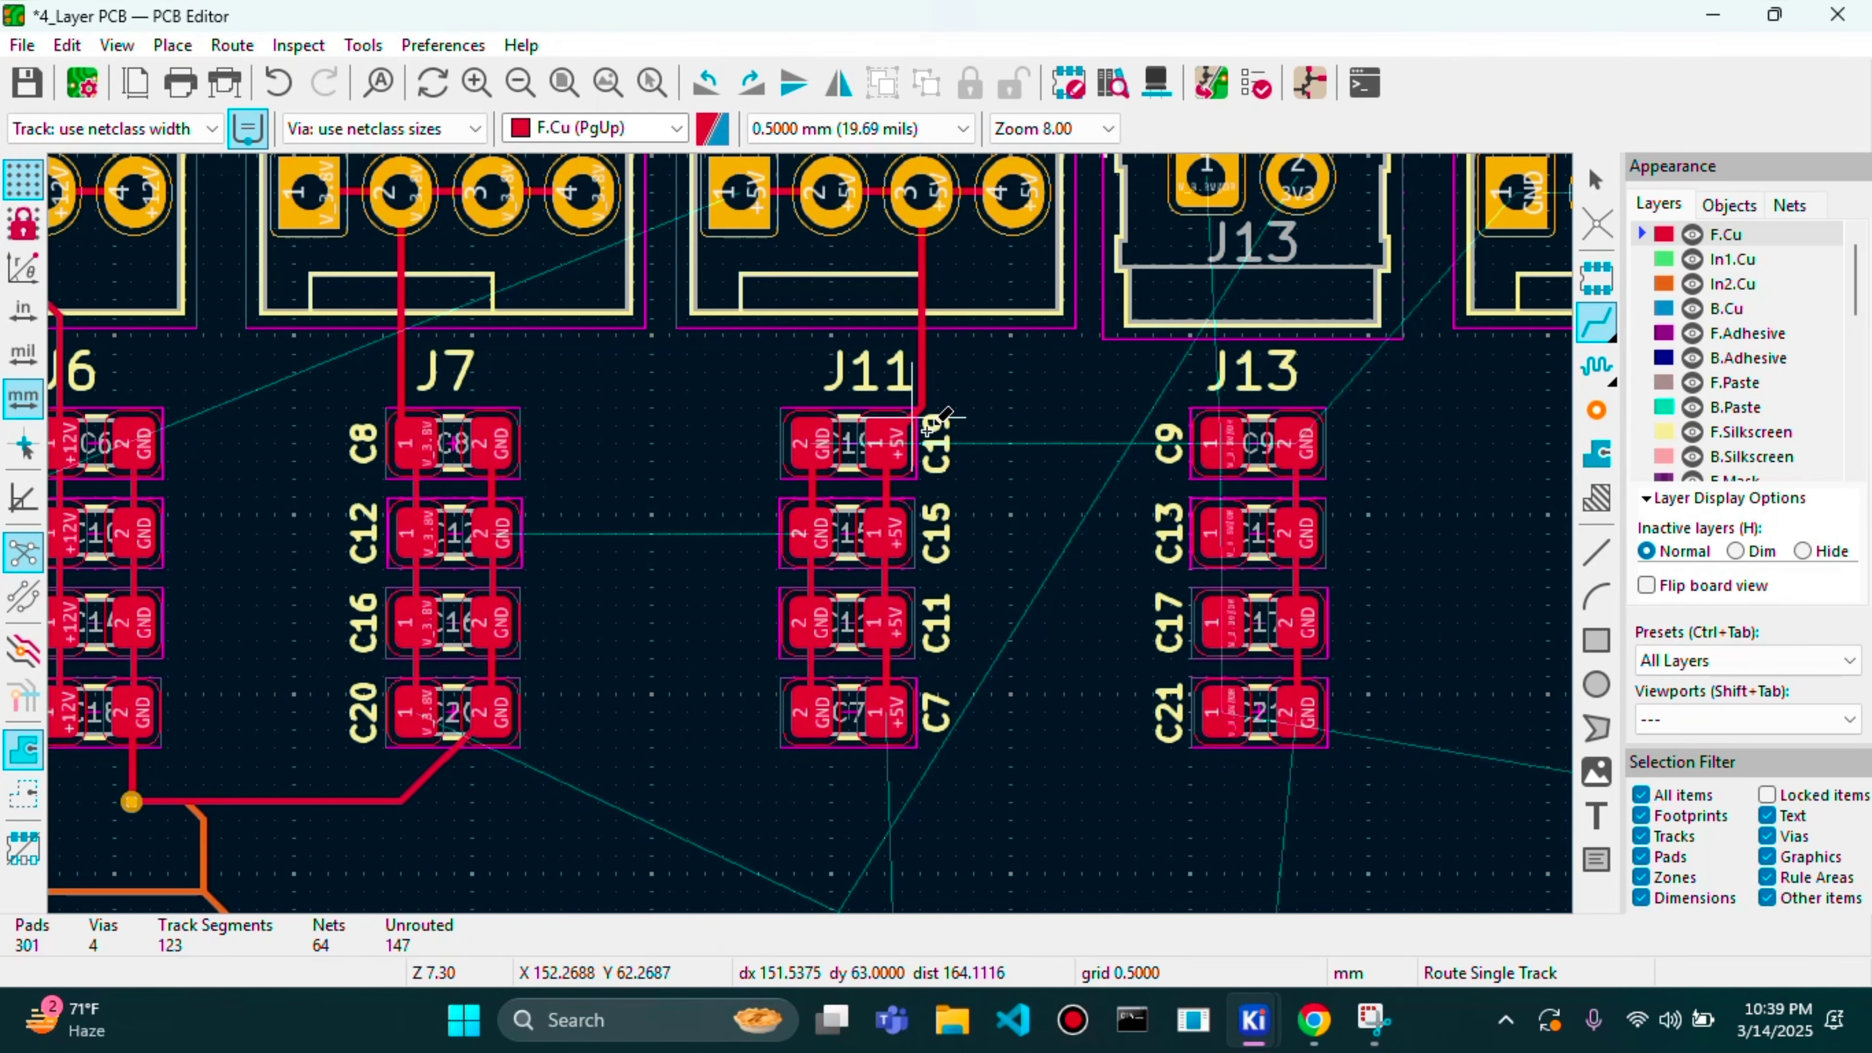
- Link pad 1 of C9, C13, C17 and C21 in series with V_3.3V/OP tracks on F.Cu
{"action": "scroll", "coordinate": [927, 429], "scroll_direction": "down", "scroll_amount": 2}
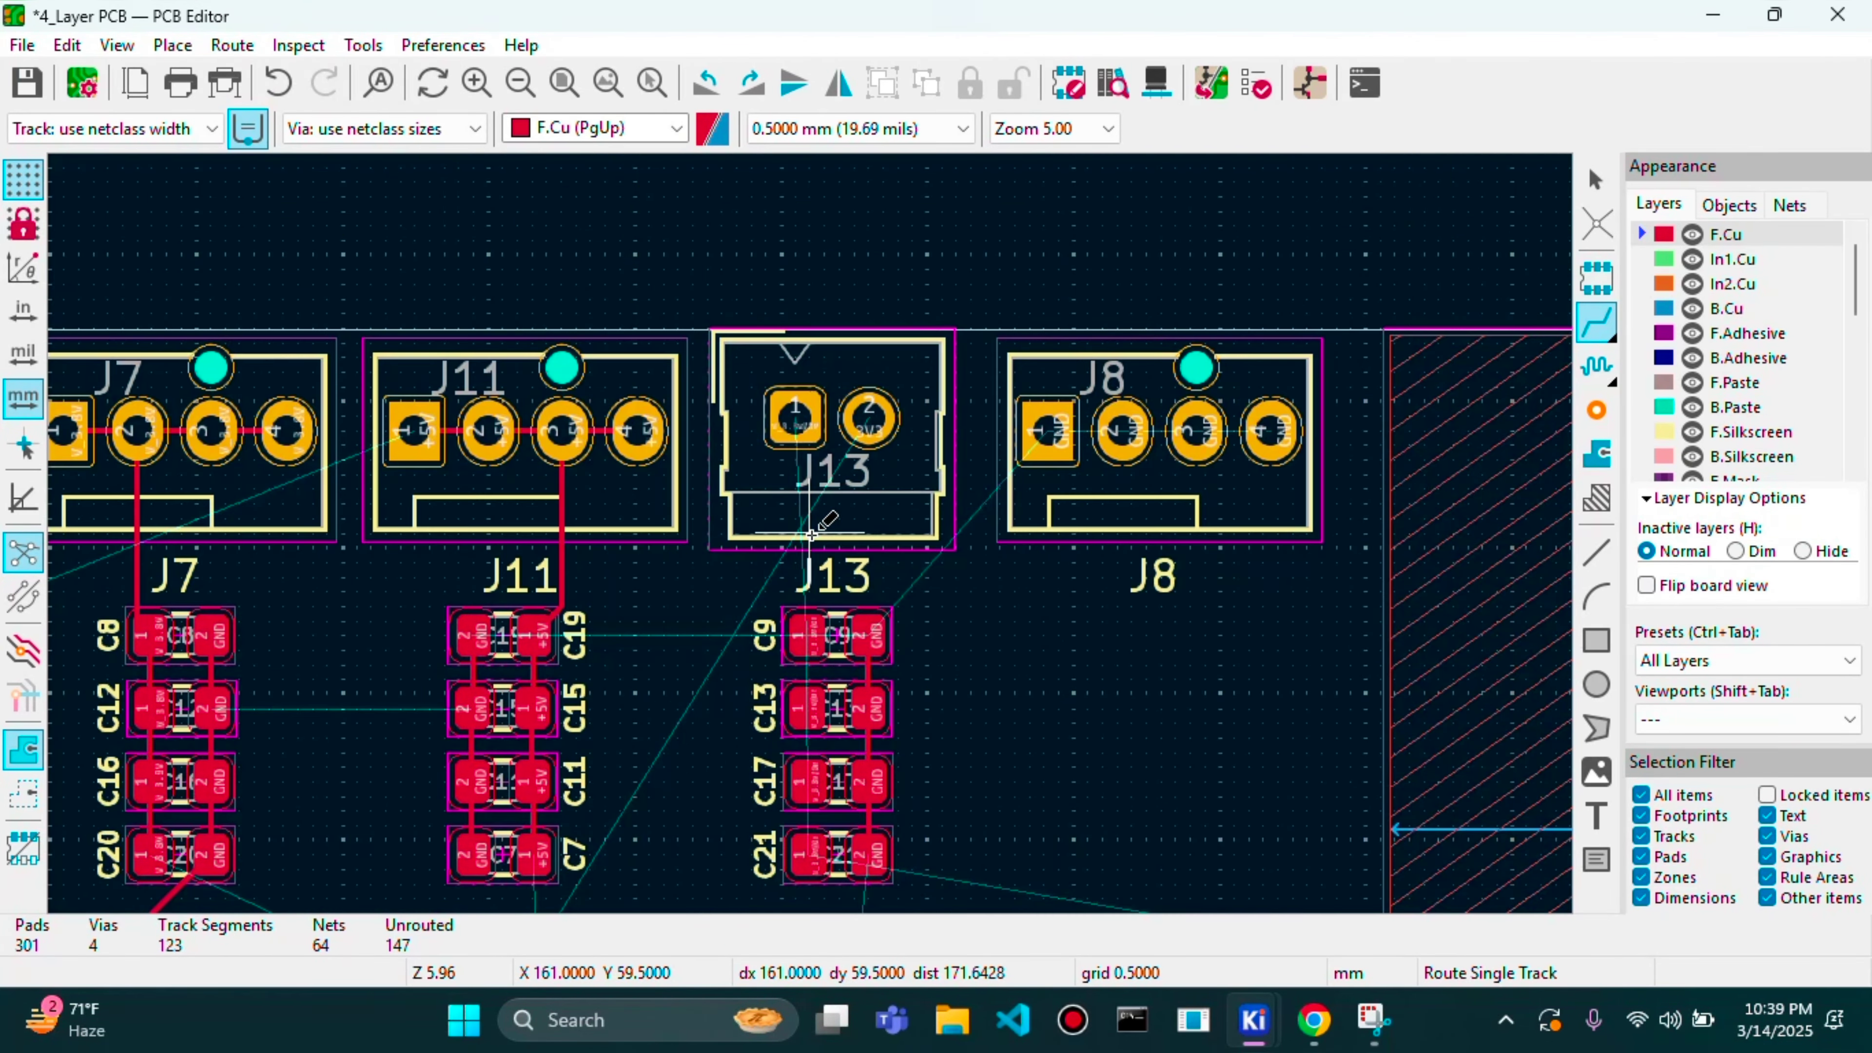
{"action": "scroll", "coordinate": [811, 534], "scroll_direction": "up", "scroll_amount": 2}
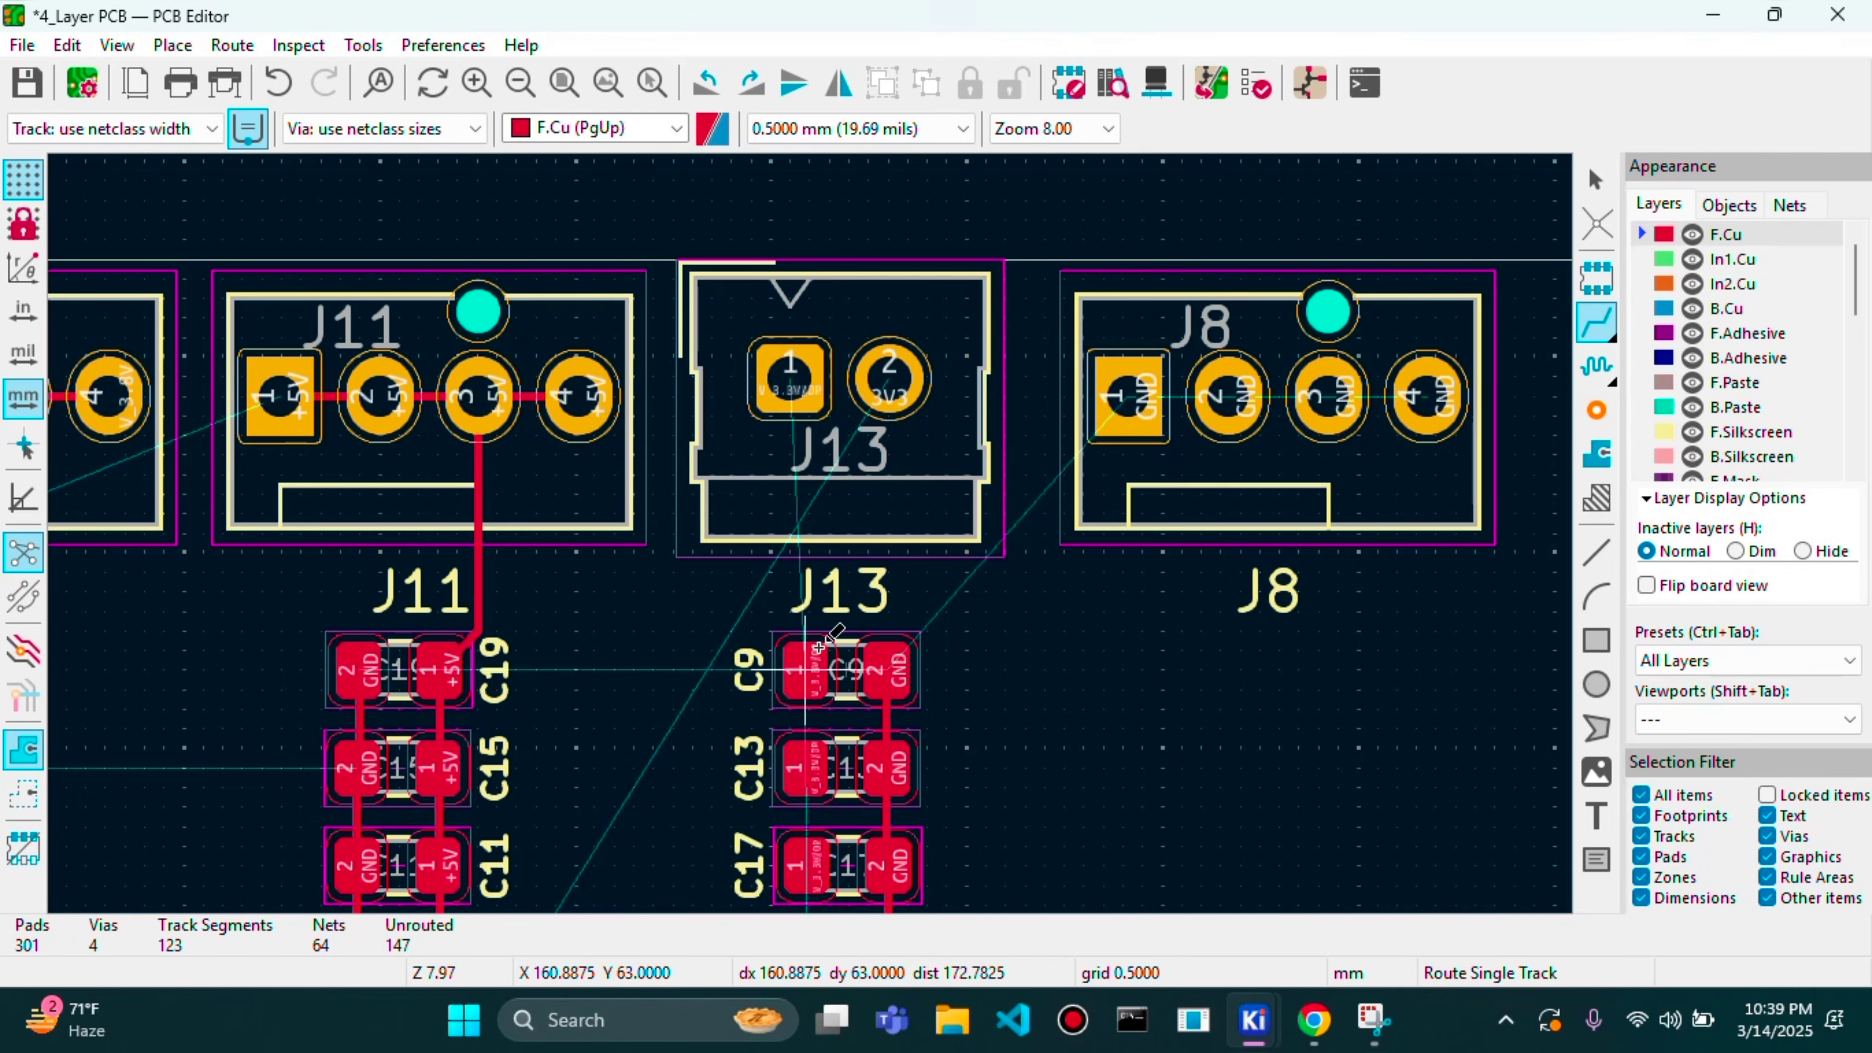
{"action": "scroll", "coordinate": [818, 528], "scroll_direction": "down", "scroll_amount": 2, "text": "shift"}
{"action": "scroll", "coordinate": [811, 534], "scroll_direction": "up", "scroll_amount": 1}
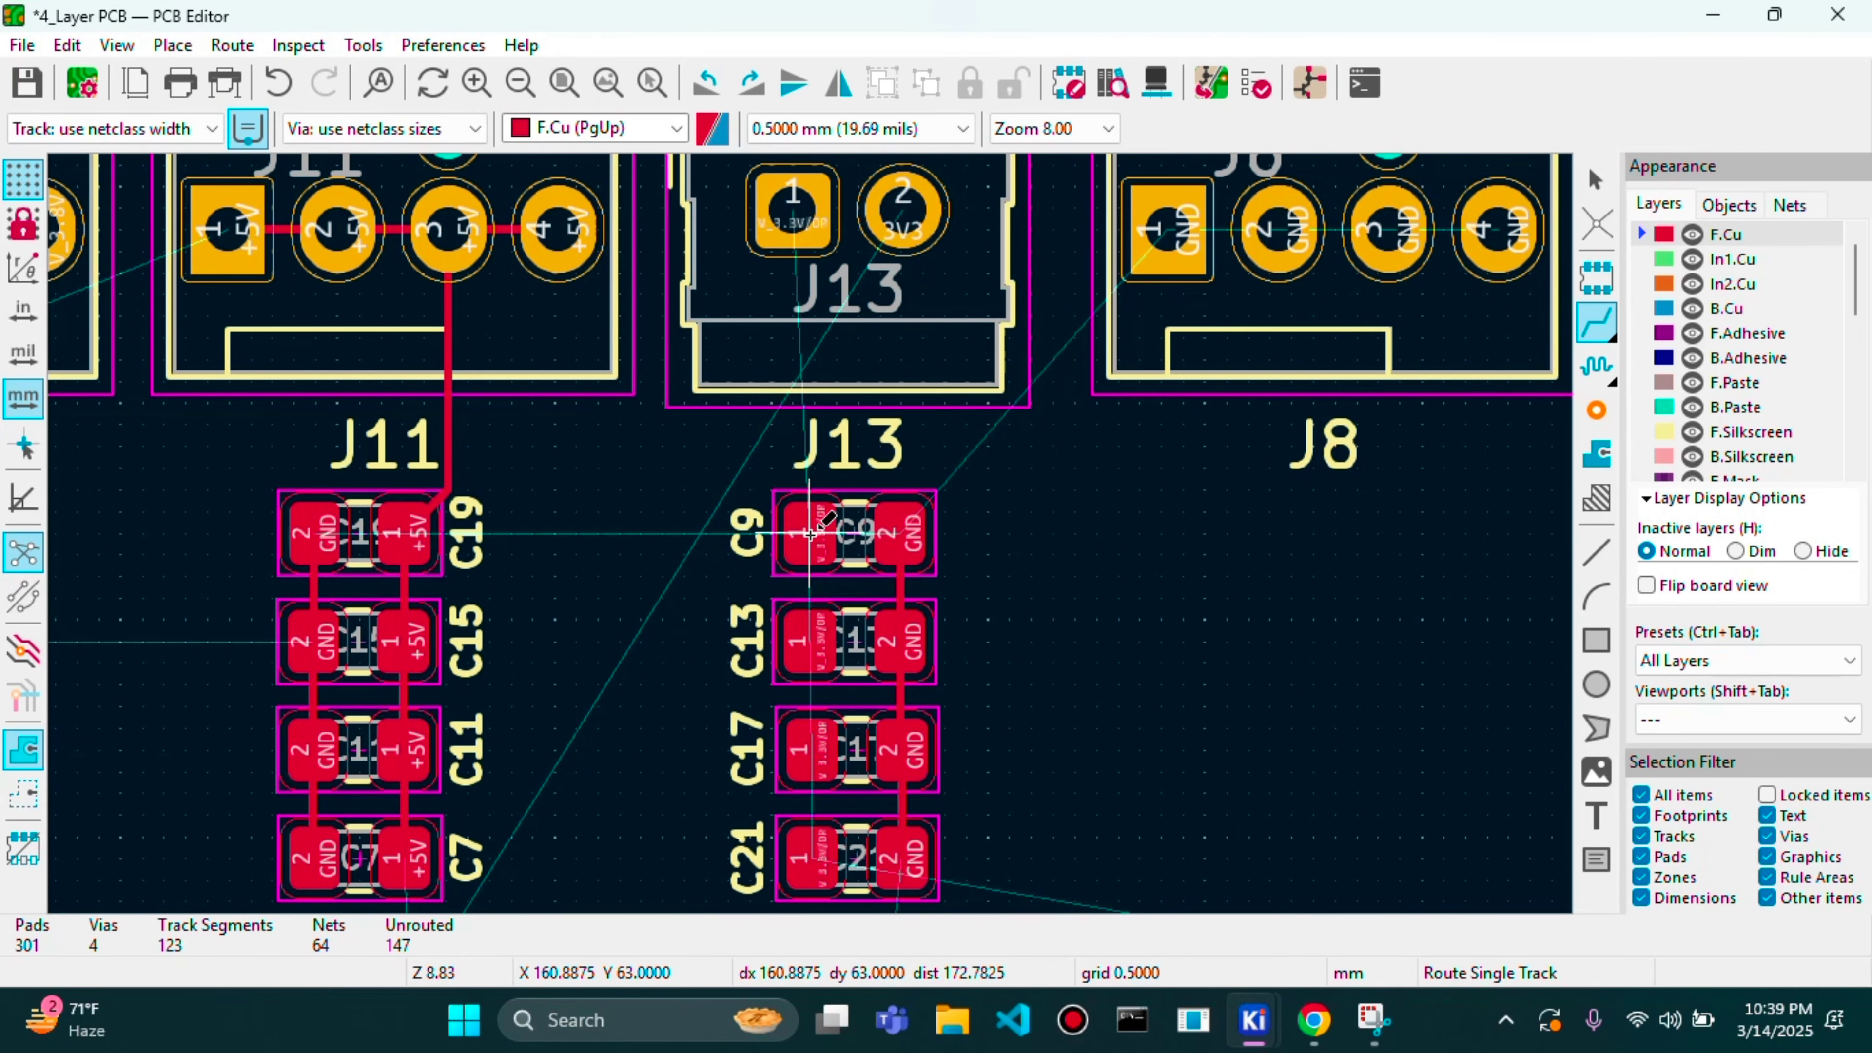
{"action": "left_click", "coordinate": [810, 534]}
{"action": "double_click", "coordinate": [811, 642]}
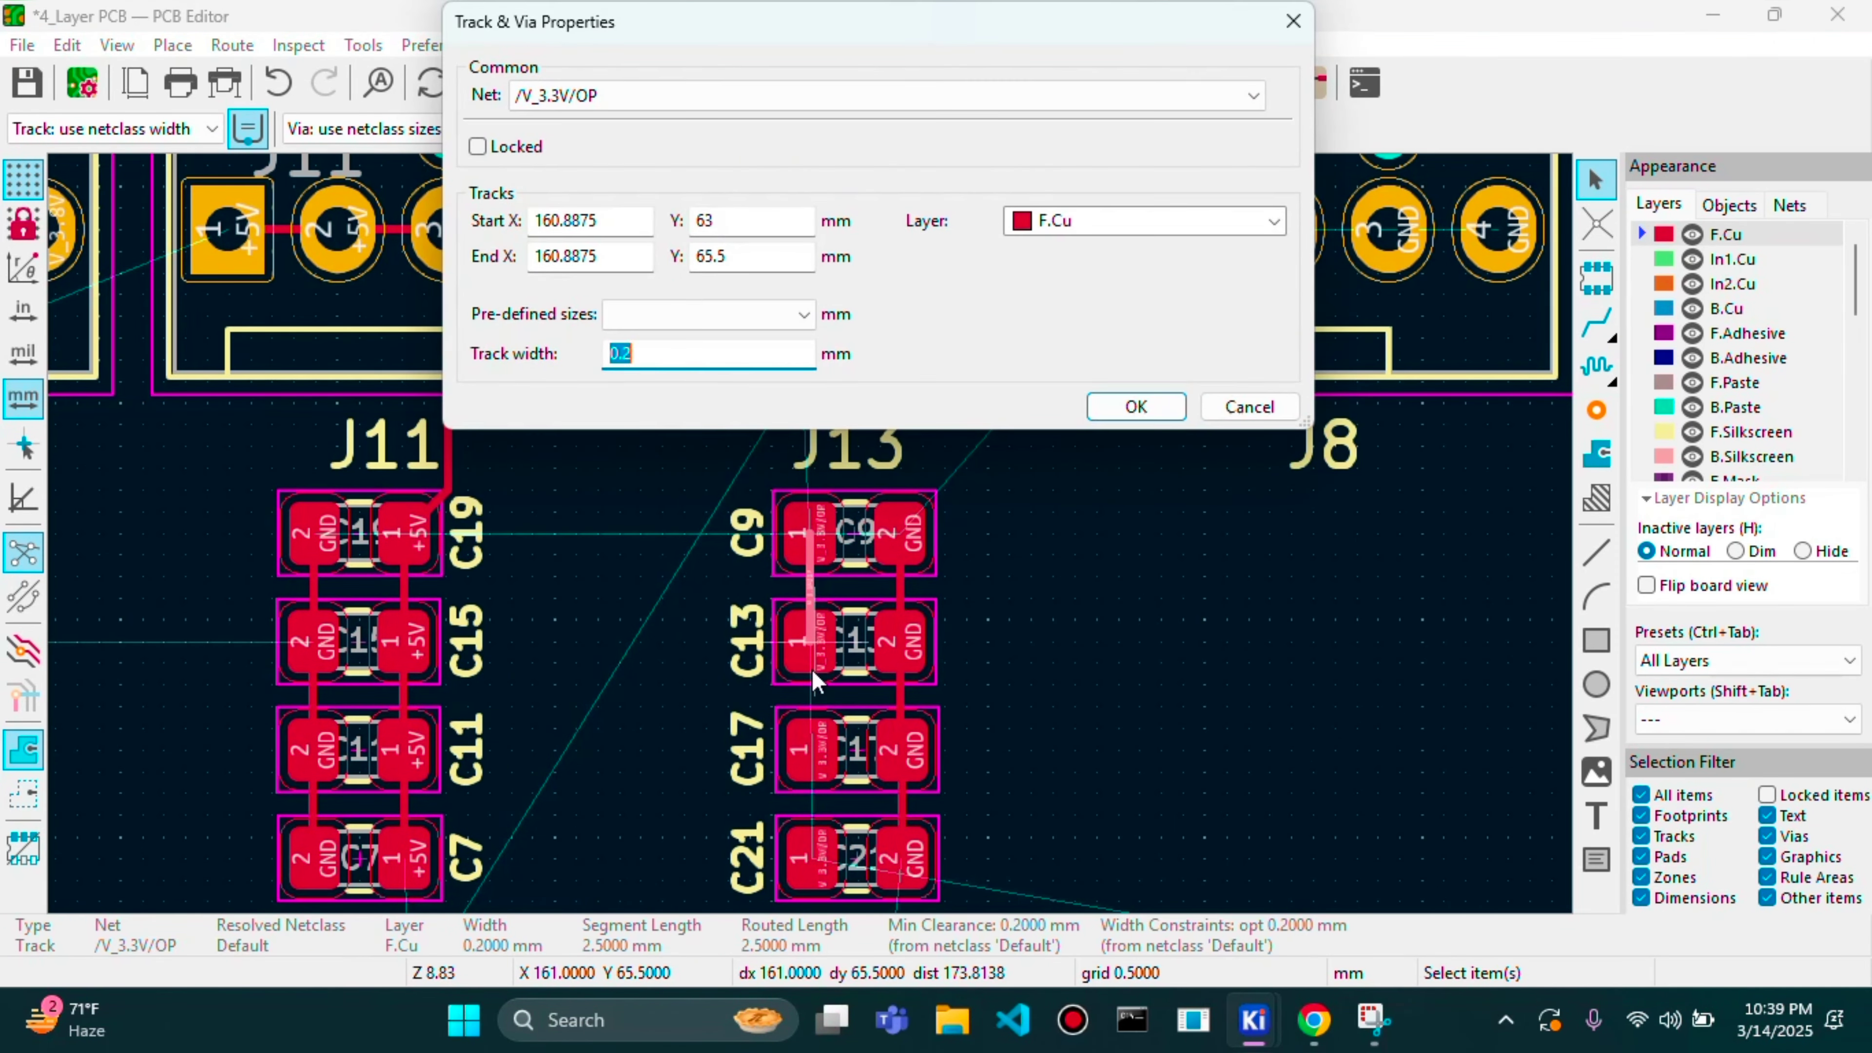
{"action": "left_click", "coordinate": [1135, 406]}
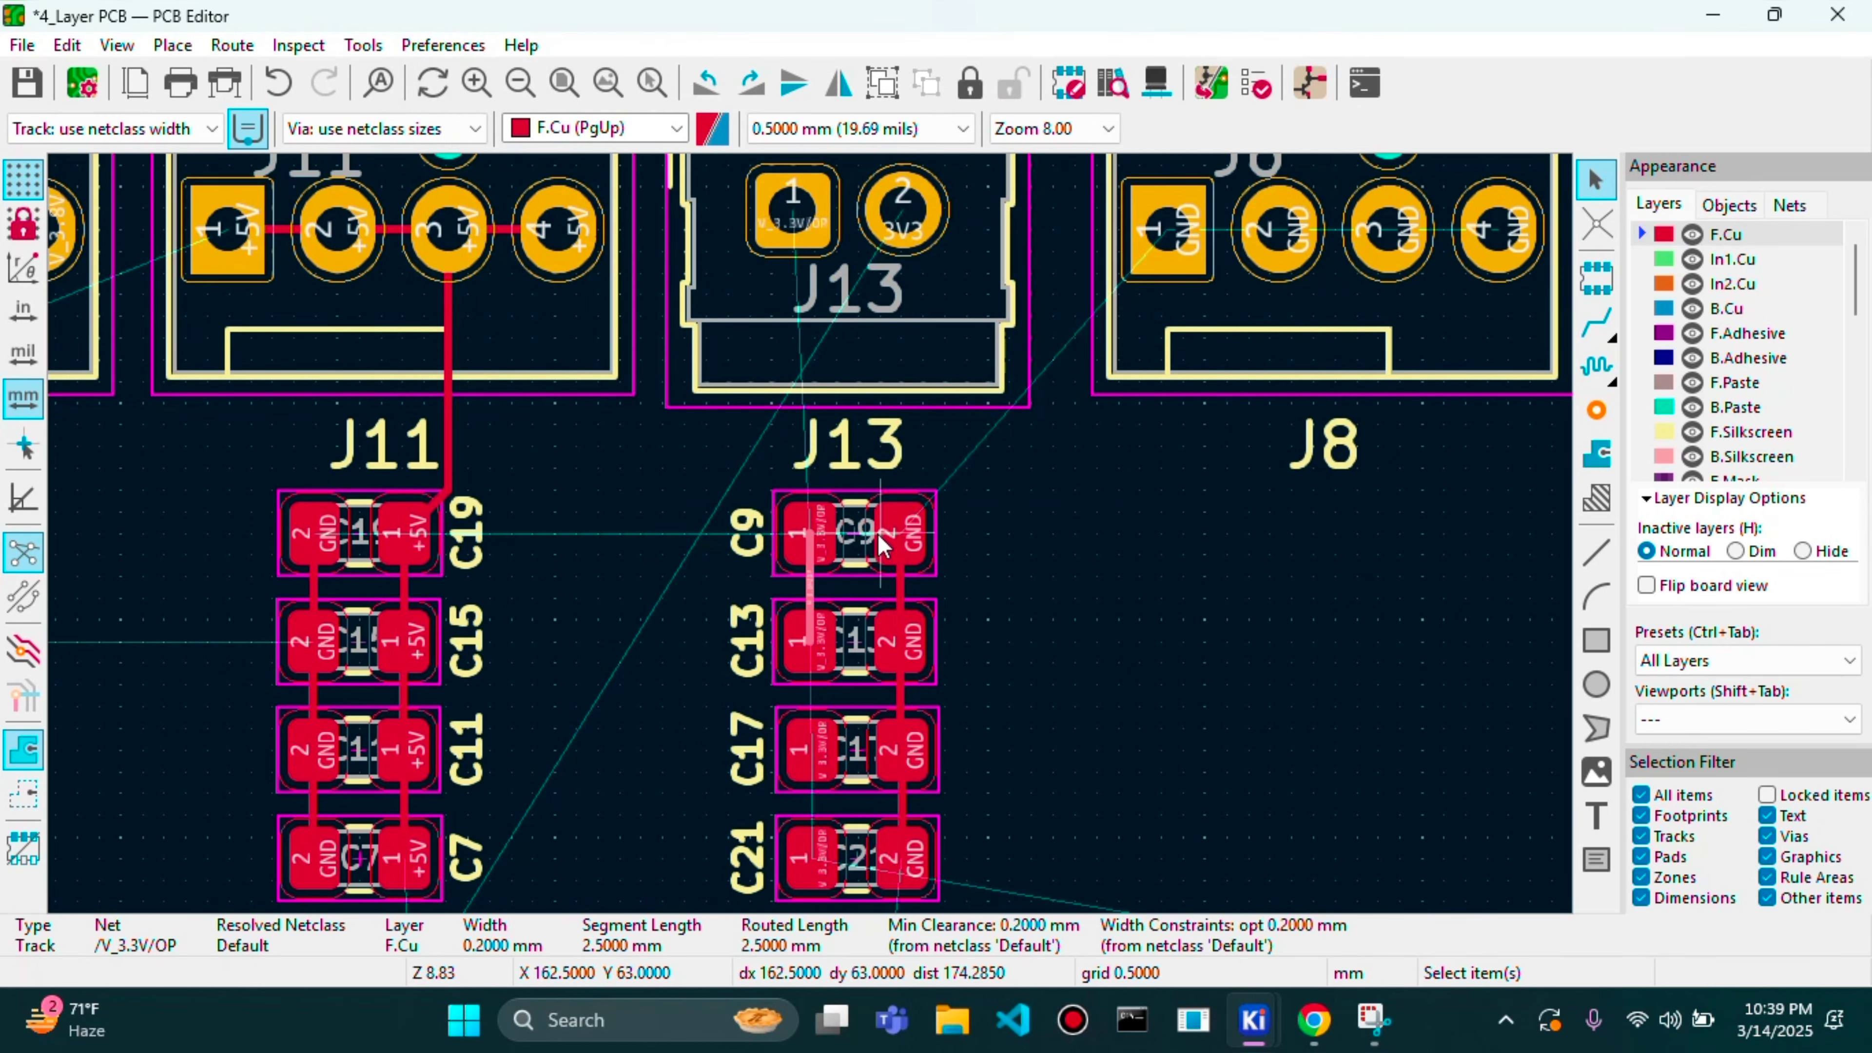
{"action": "key", "text": "x"}
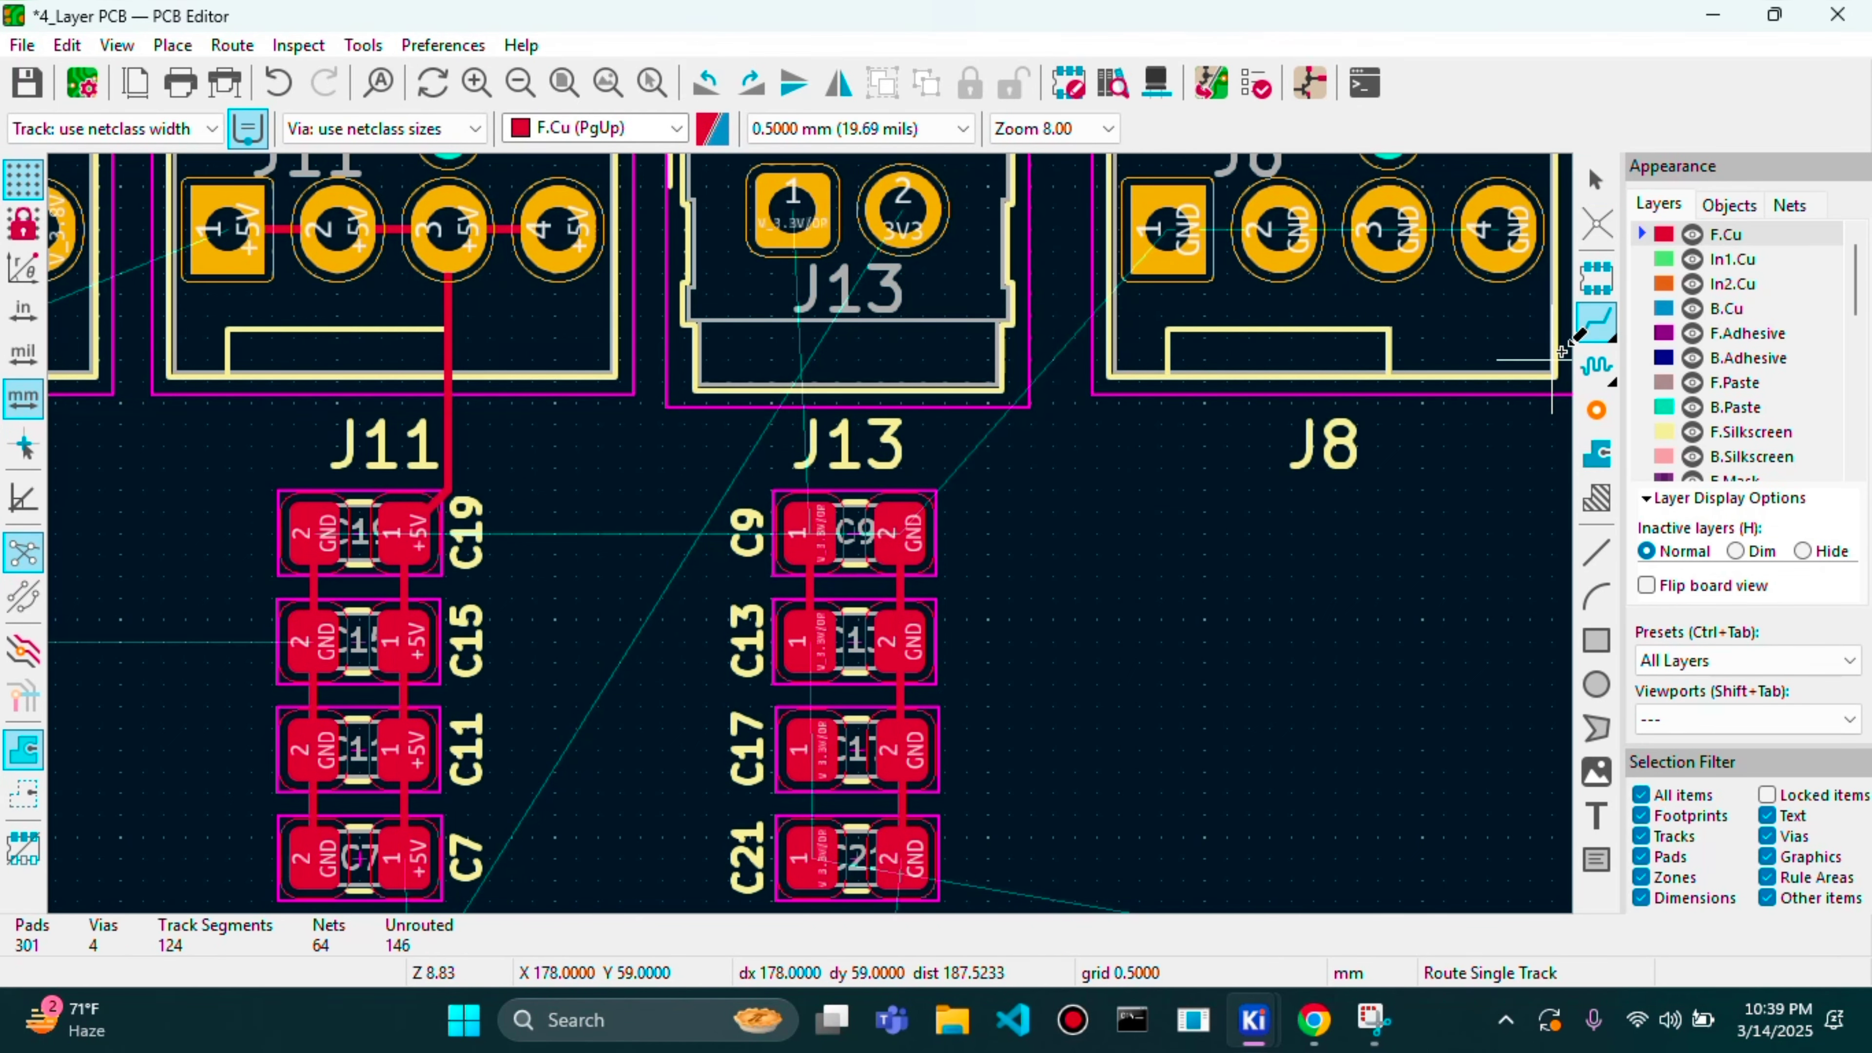
{"action": "left_click", "coordinate": [811, 640]}
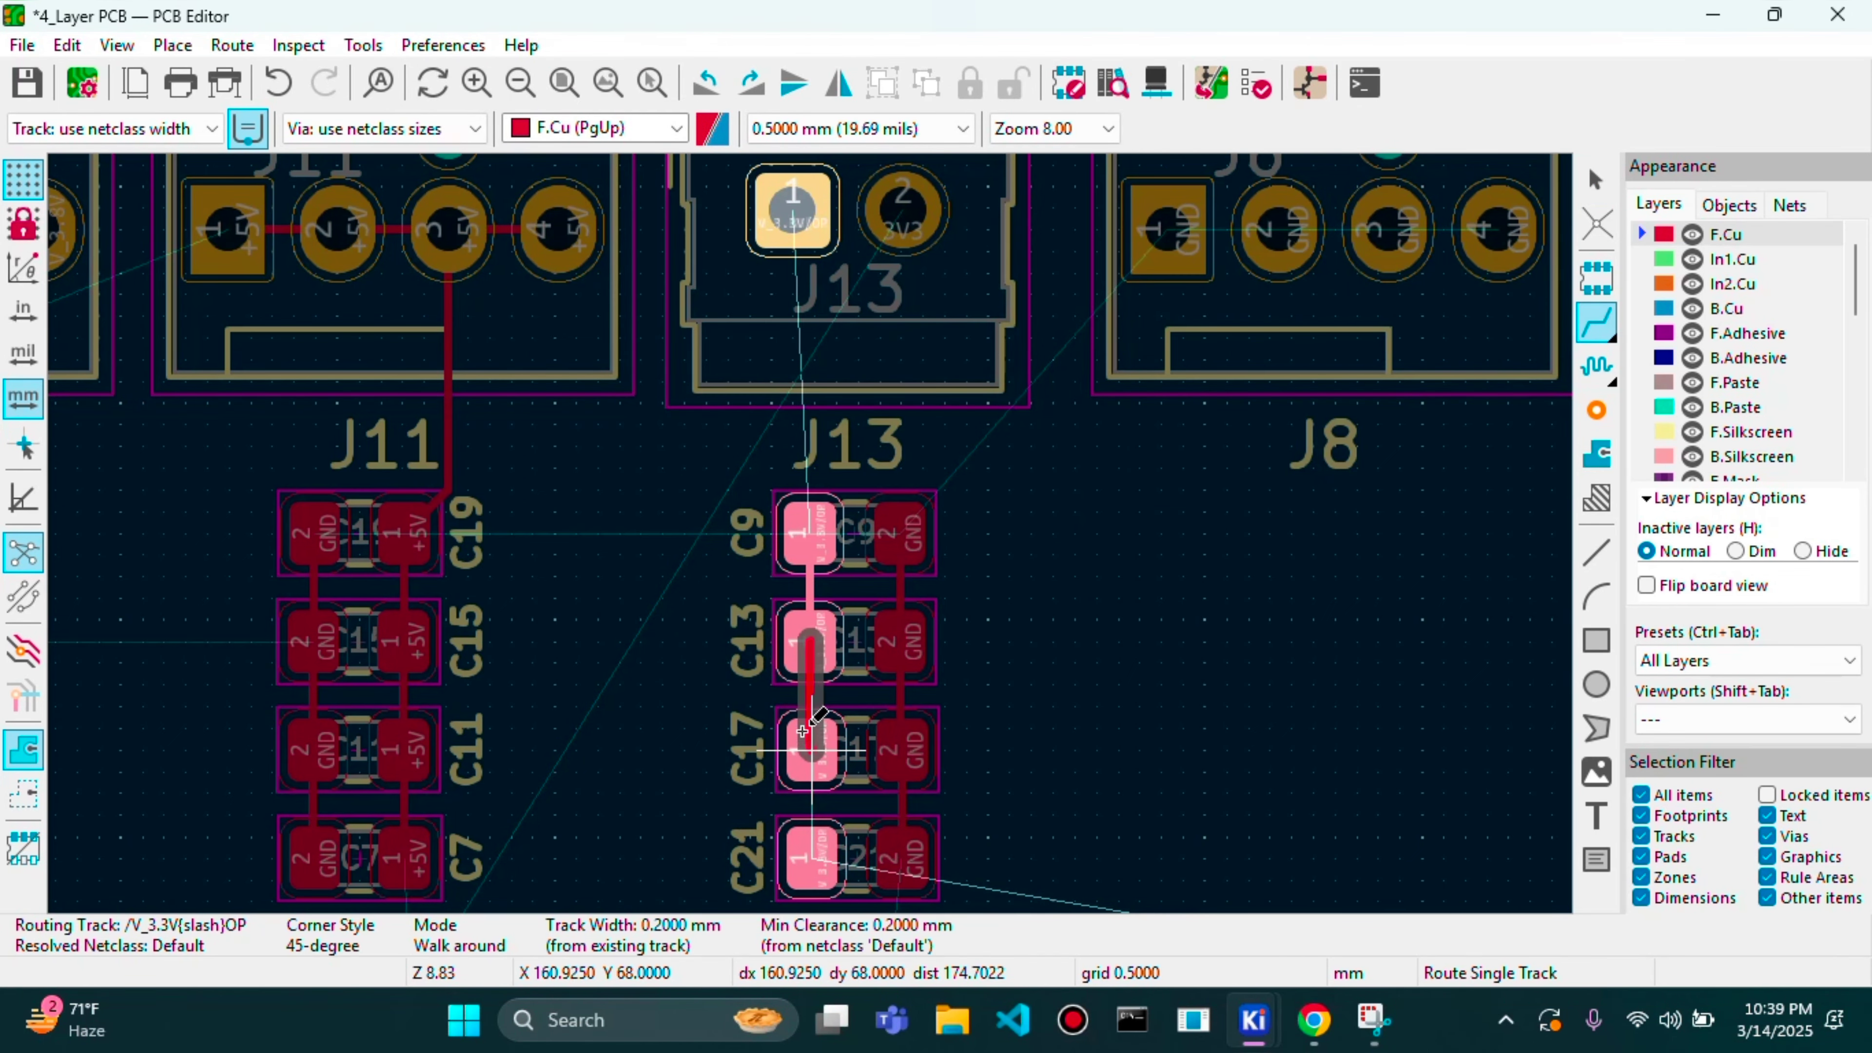
{"action": "left_click", "coordinate": [809, 745]}
{"action": "left_click", "coordinate": [809, 745]}
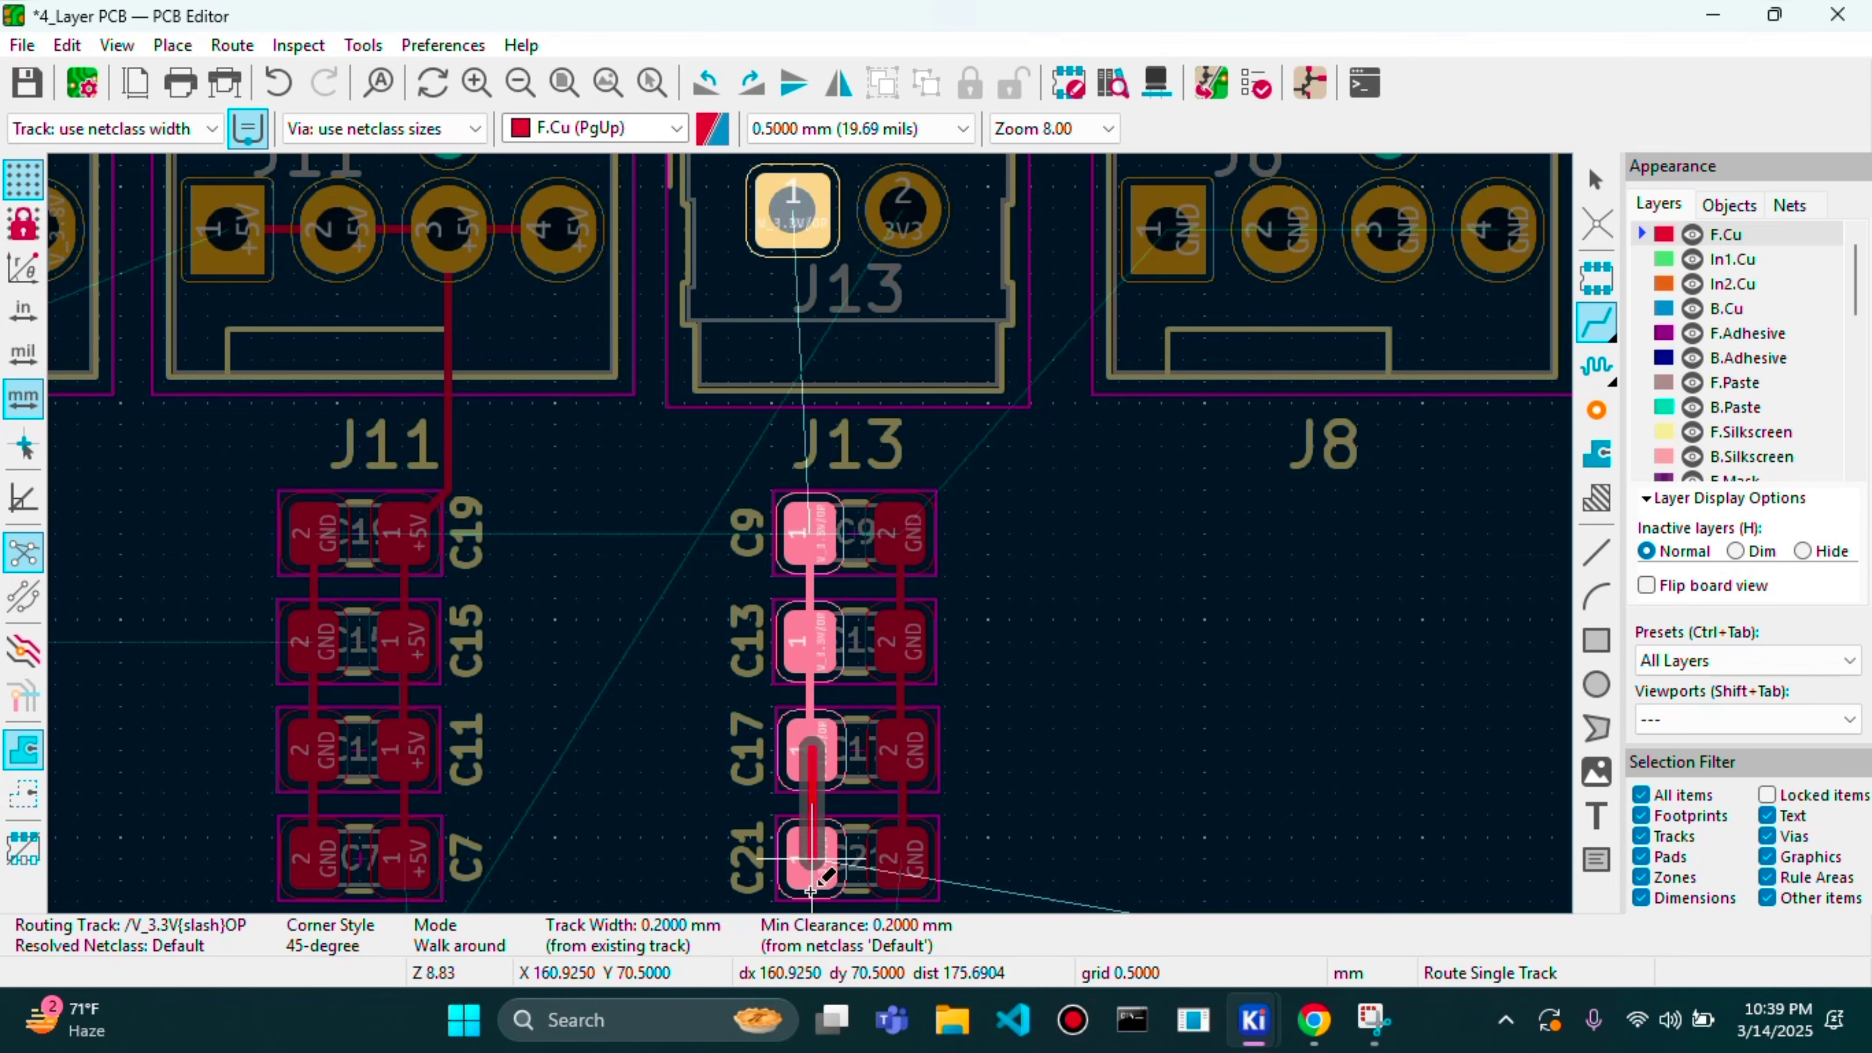
{"action": "left_click", "coordinate": [809, 856]}
- Route a V_3.3V/OP track on F.Cu from pad 1 of J13 down to pad 1 of C9
{"action": "scroll", "coordinate": [809, 855], "scroll_direction": "down", "scroll_amount": 1}
{"action": "scroll", "coordinate": [812, 536], "scroll_direction": "down", "scroll_amount": 1}
{"action": "scroll", "coordinate": [797, 264], "scroll_direction": "up", "scroll_amount": 1}
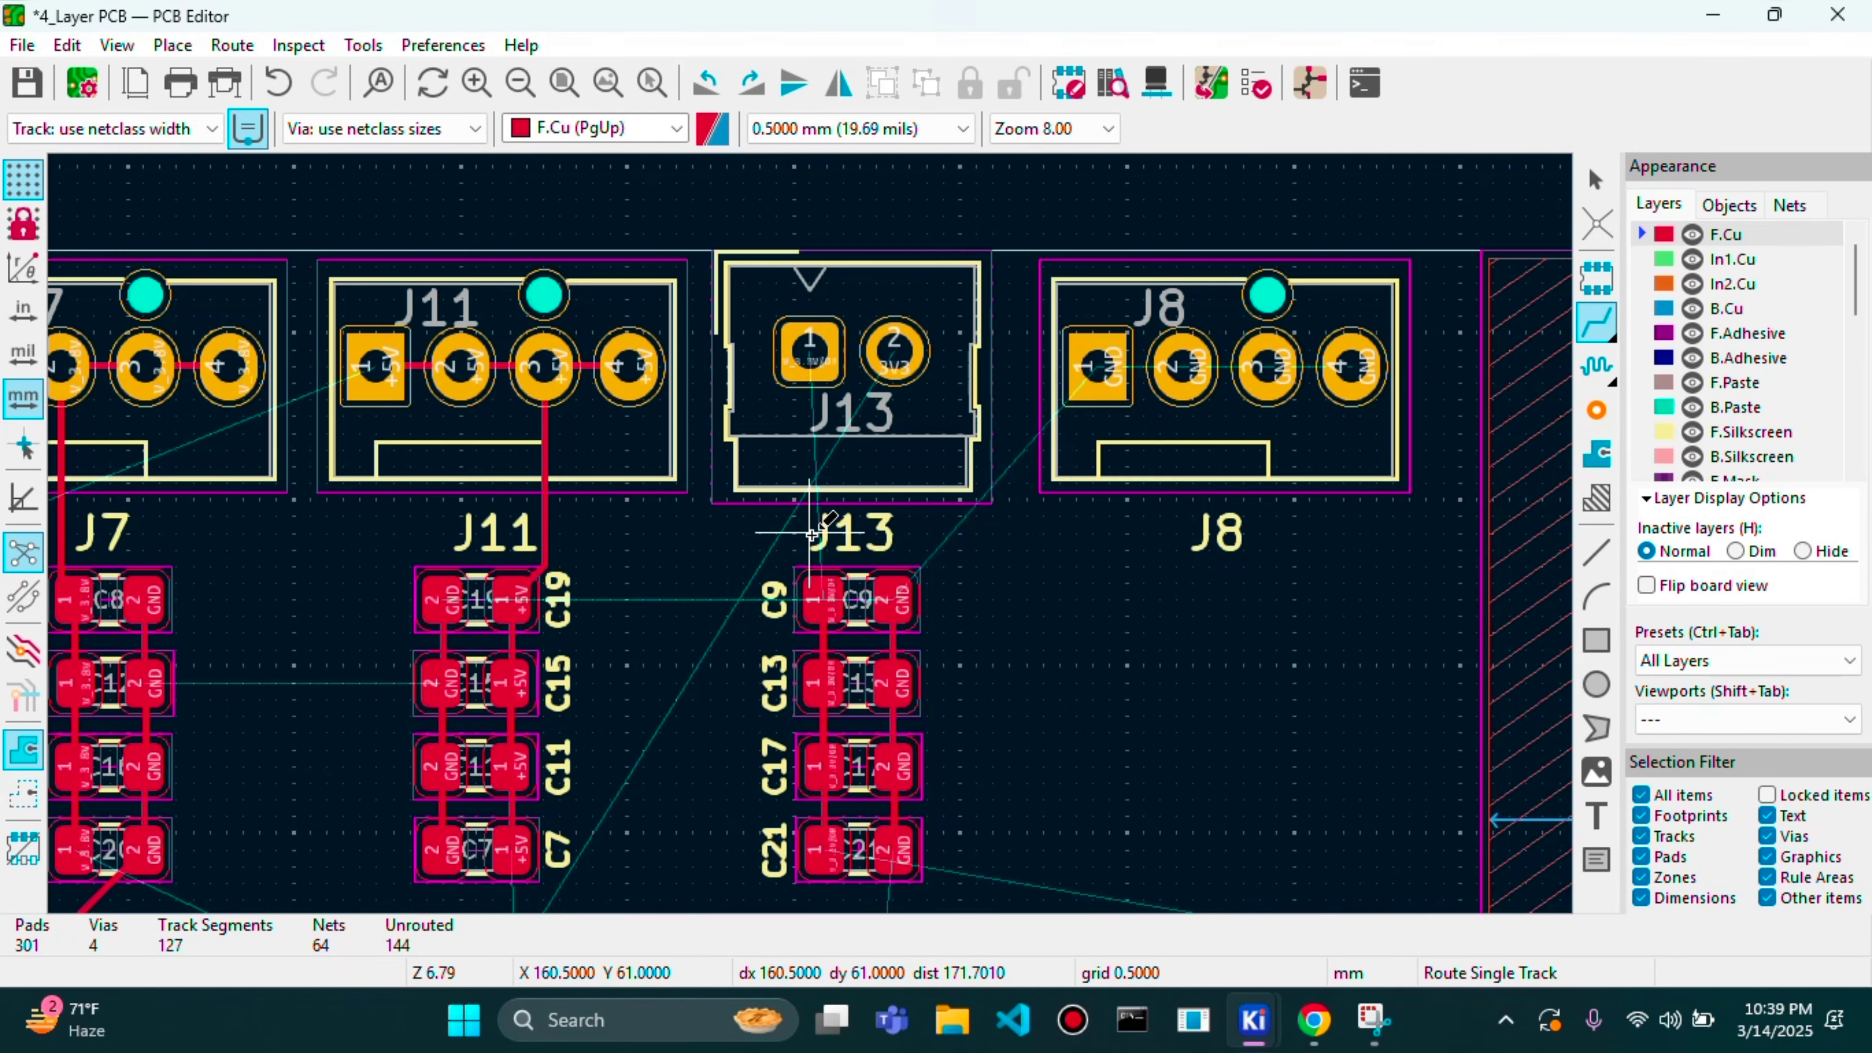
{"action": "scroll", "coordinate": [812, 534], "scroll_direction": "down", "scroll_amount": 1}
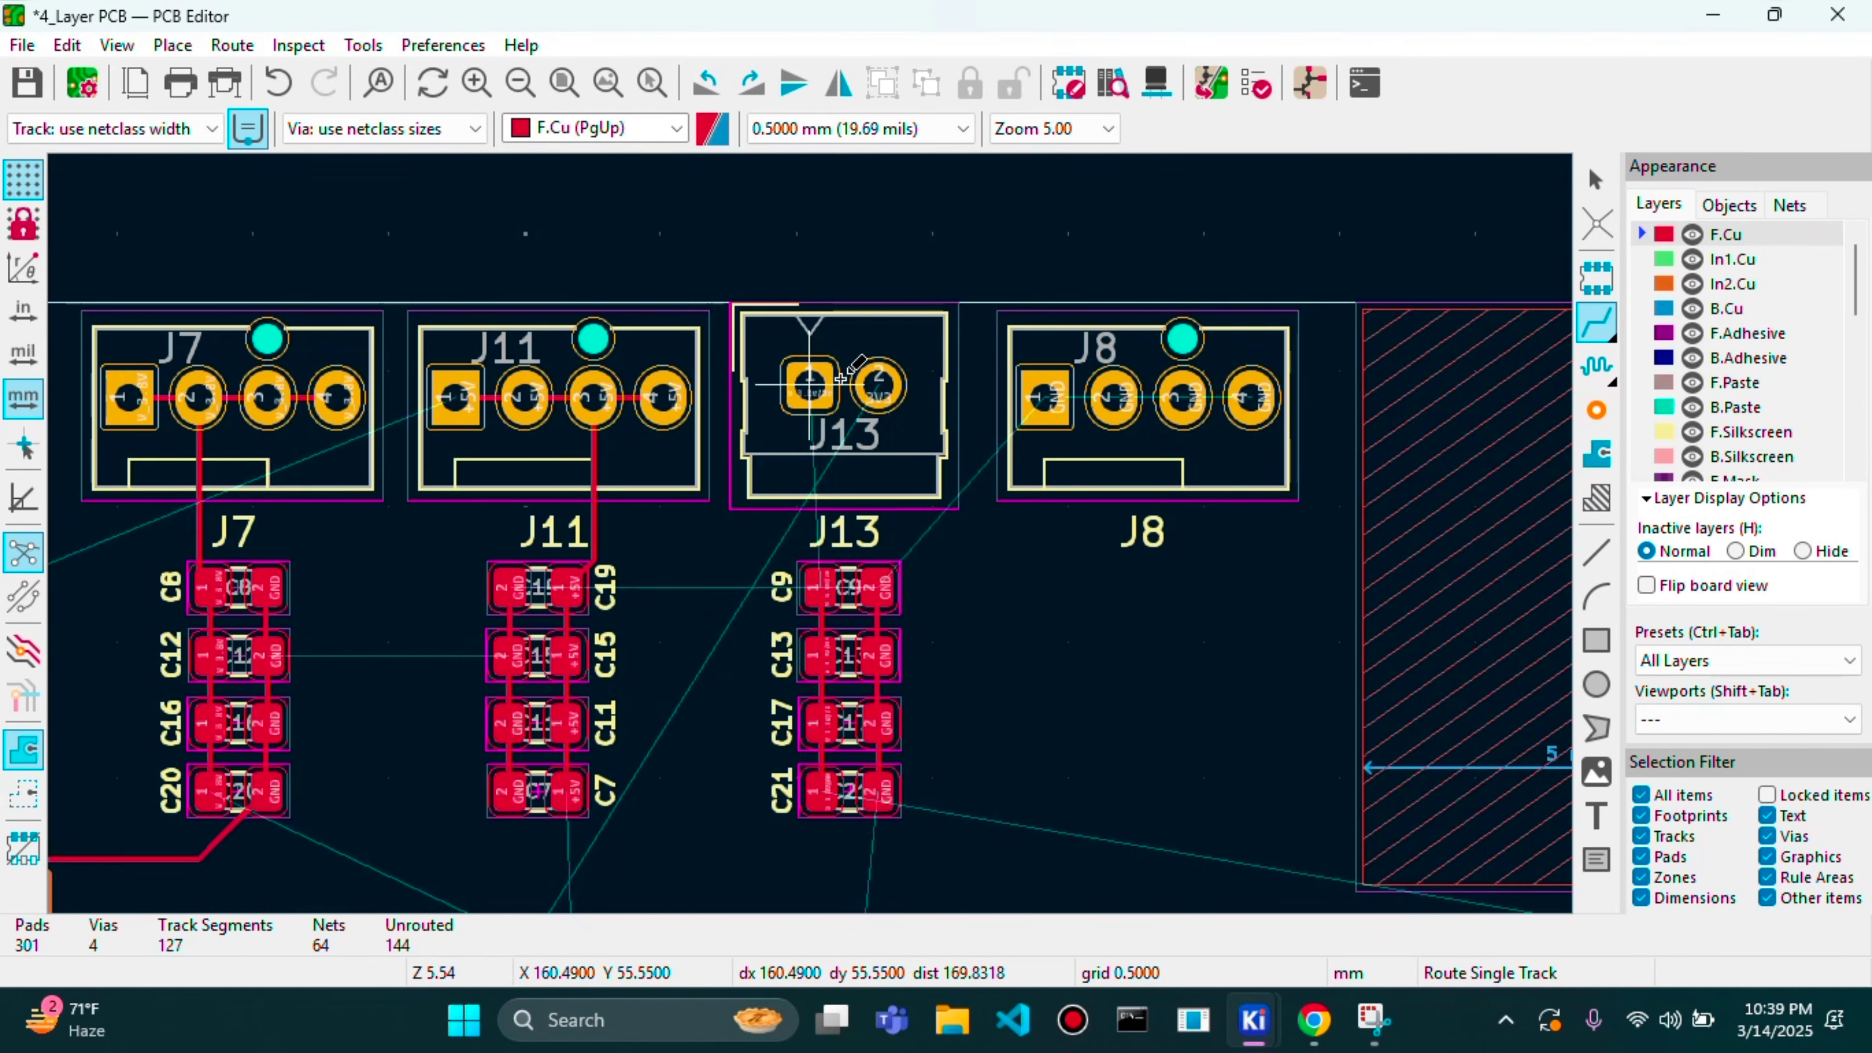
{"action": "scroll", "coordinate": [812, 385], "scroll_direction": "up", "scroll_amount": 2}
{"action": "scroll", "coordinate": [812, 534], "scroll_direction": "up", "scroll_amount": 4}
{"action": "scroll", "coordinate": [812, 534], "scroll_direction": "down", "scroll_amount": 2}
{"action": "left_click", "coordinate": [812, 534]}
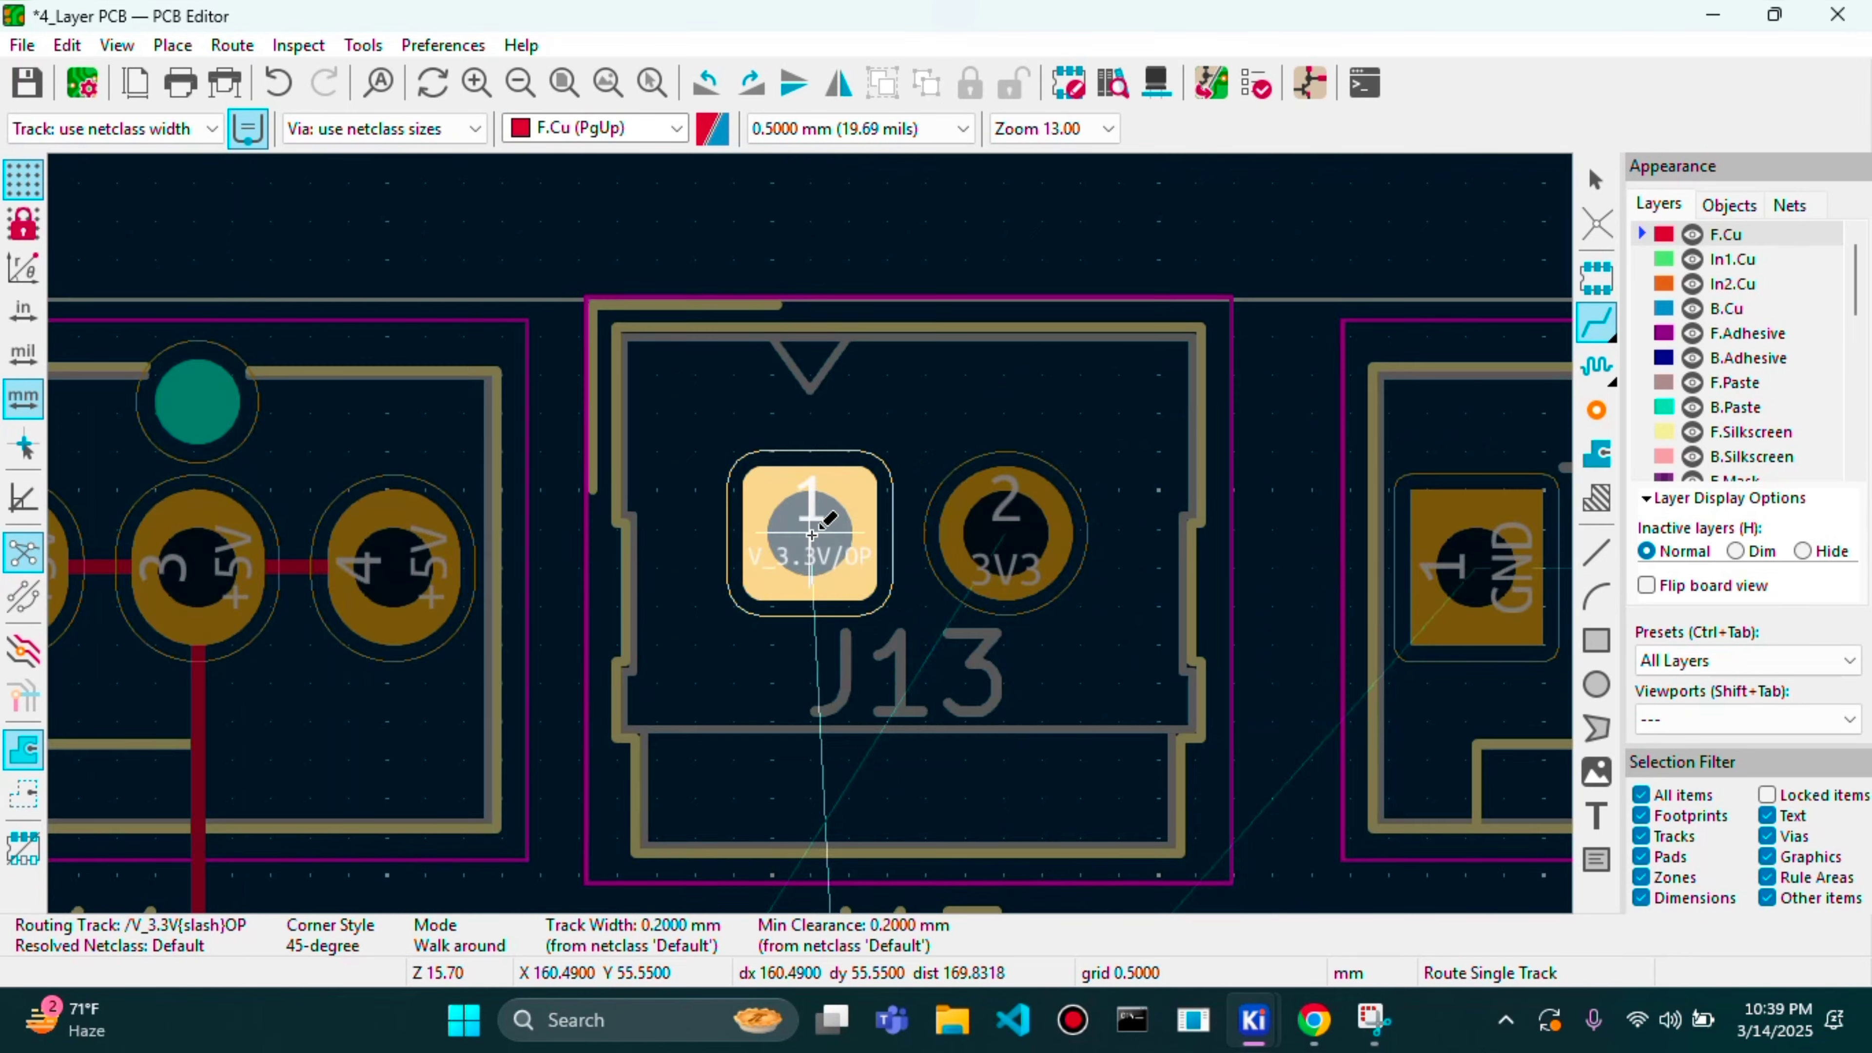
{"action": "scroll", "coordinate": [812, 534], "scroll_direction": "down", "scroll_amount": 4}
{"action": "key", "text": "Escape"}
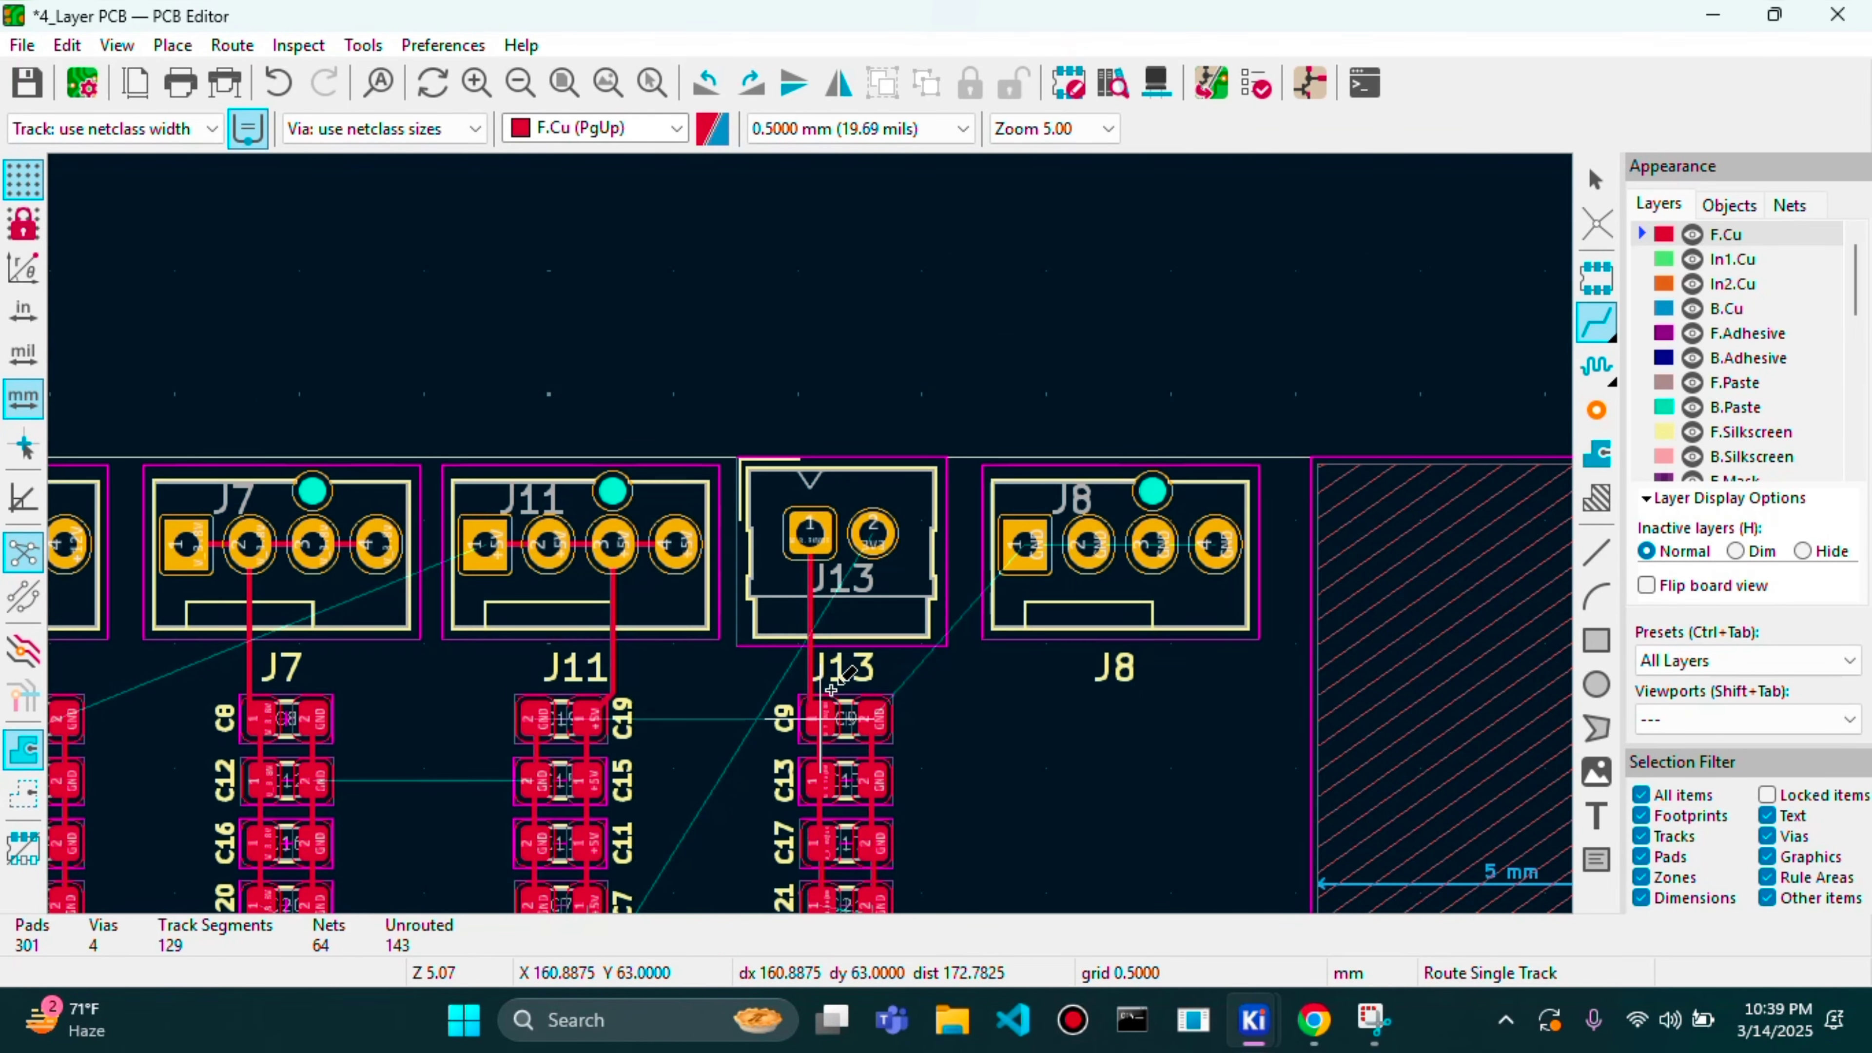
{"action": "left_click", "coordinate": [874, 531]}
{"action": "scroll", "coordinate": [873, 530], "scroll_direction": "down", "scroll_amount": 4}
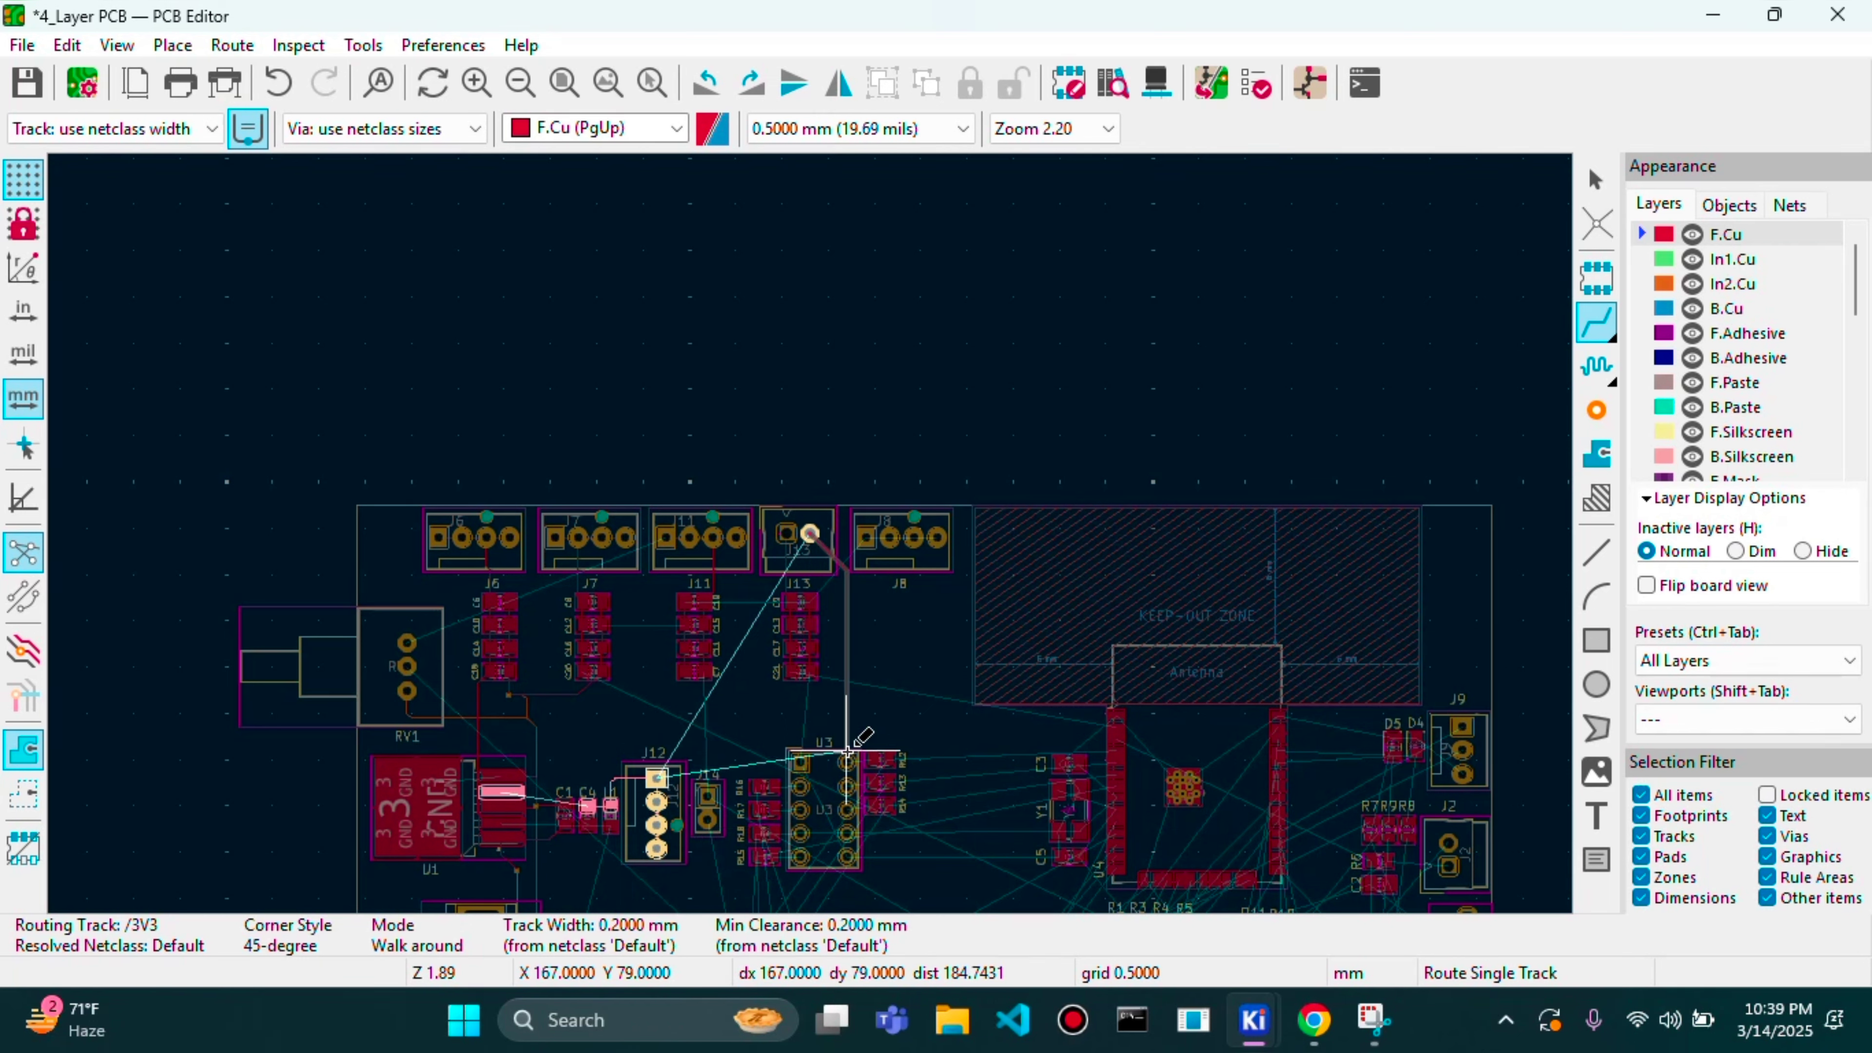
{"action": "key", "text": "Escape"}
{"action": "key", "text": "Escape"}
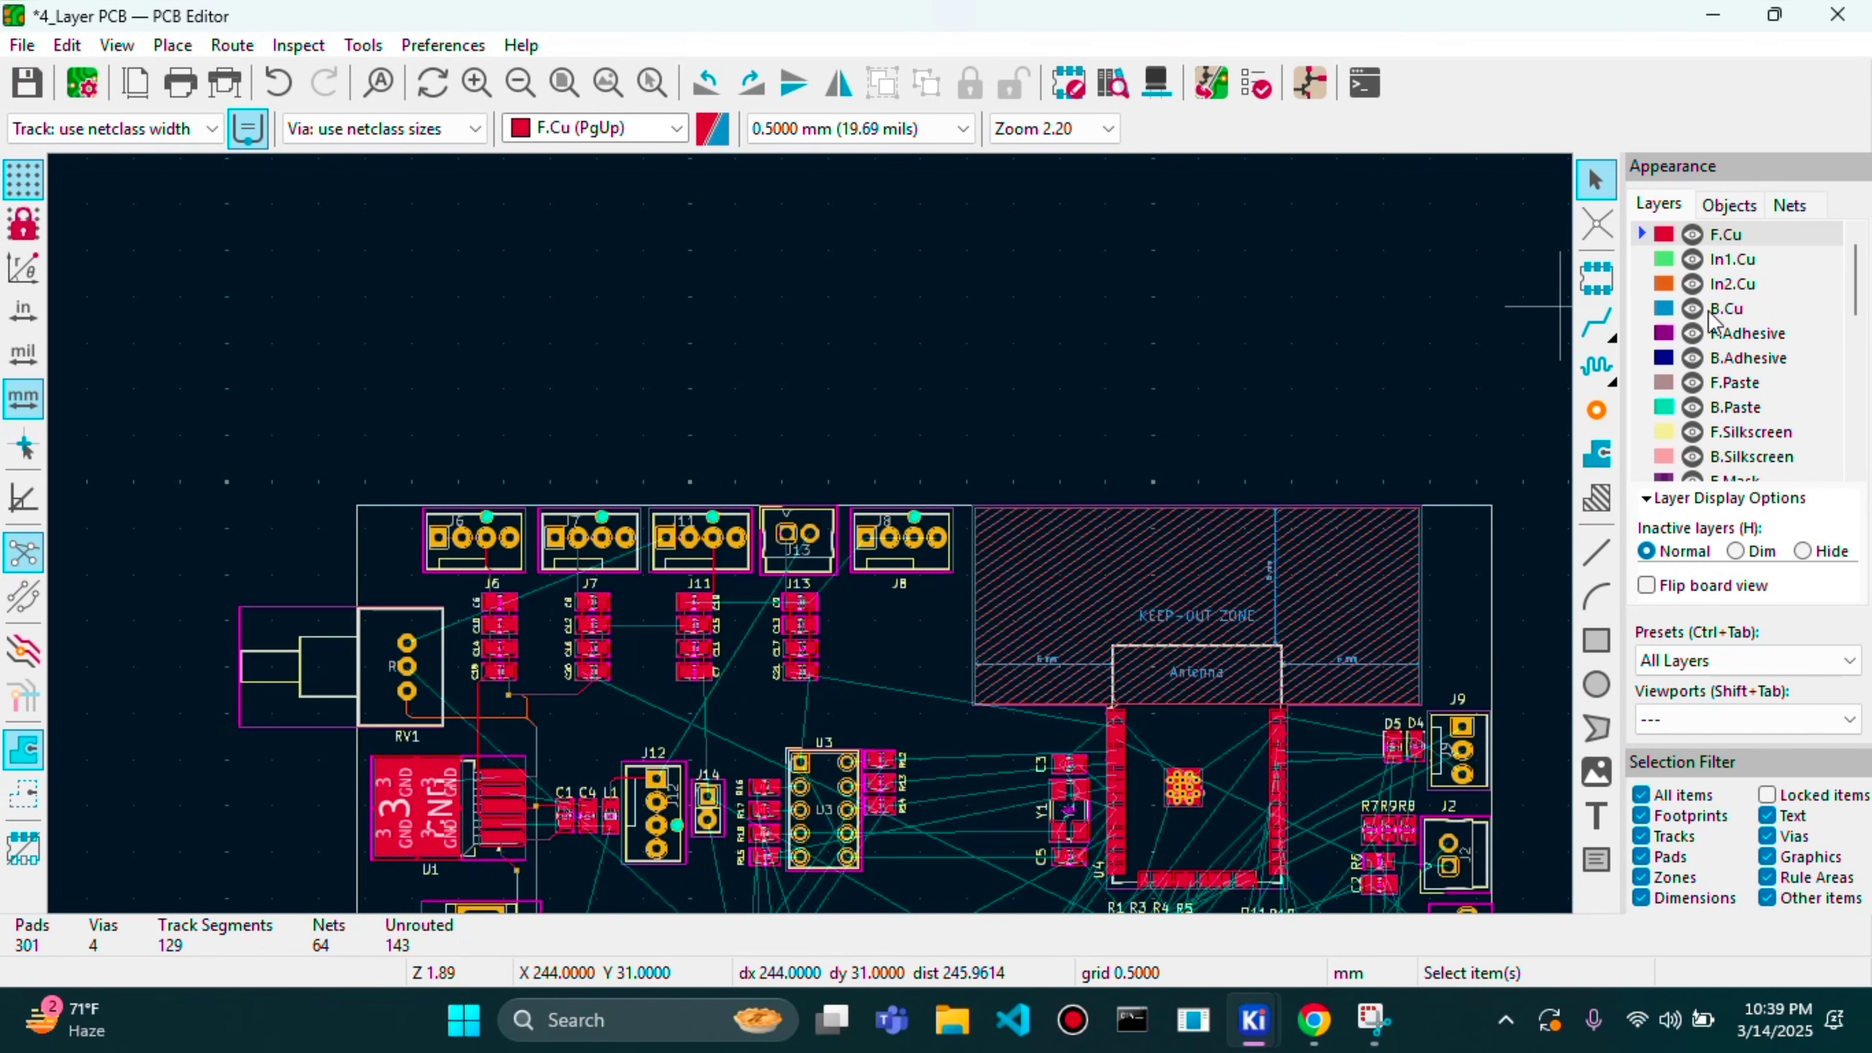
- Route a 3V3 track on the In1.Cu layer from pad 2 of J13 to pad 1 of J12
{"action": "left_click", "coordinate": [1638, 266]}
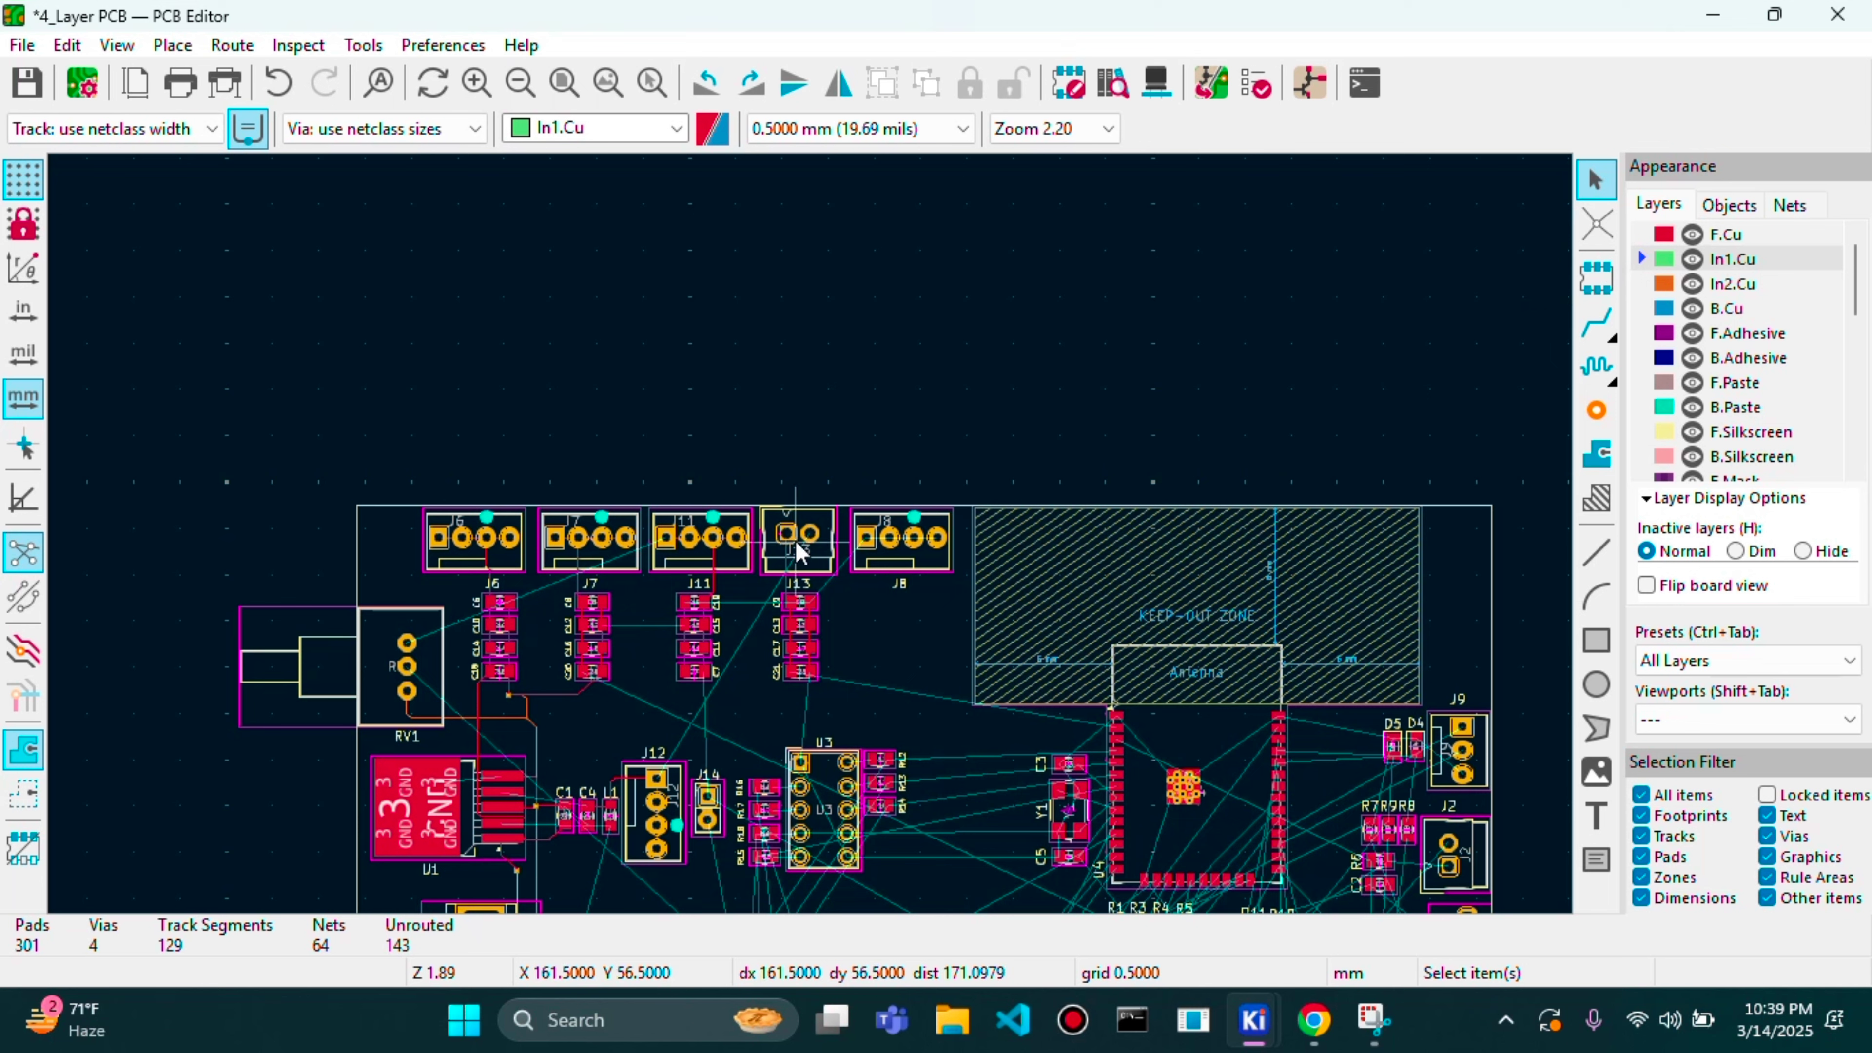
{"action": "left_click", "coordinate": [1597, 322]}
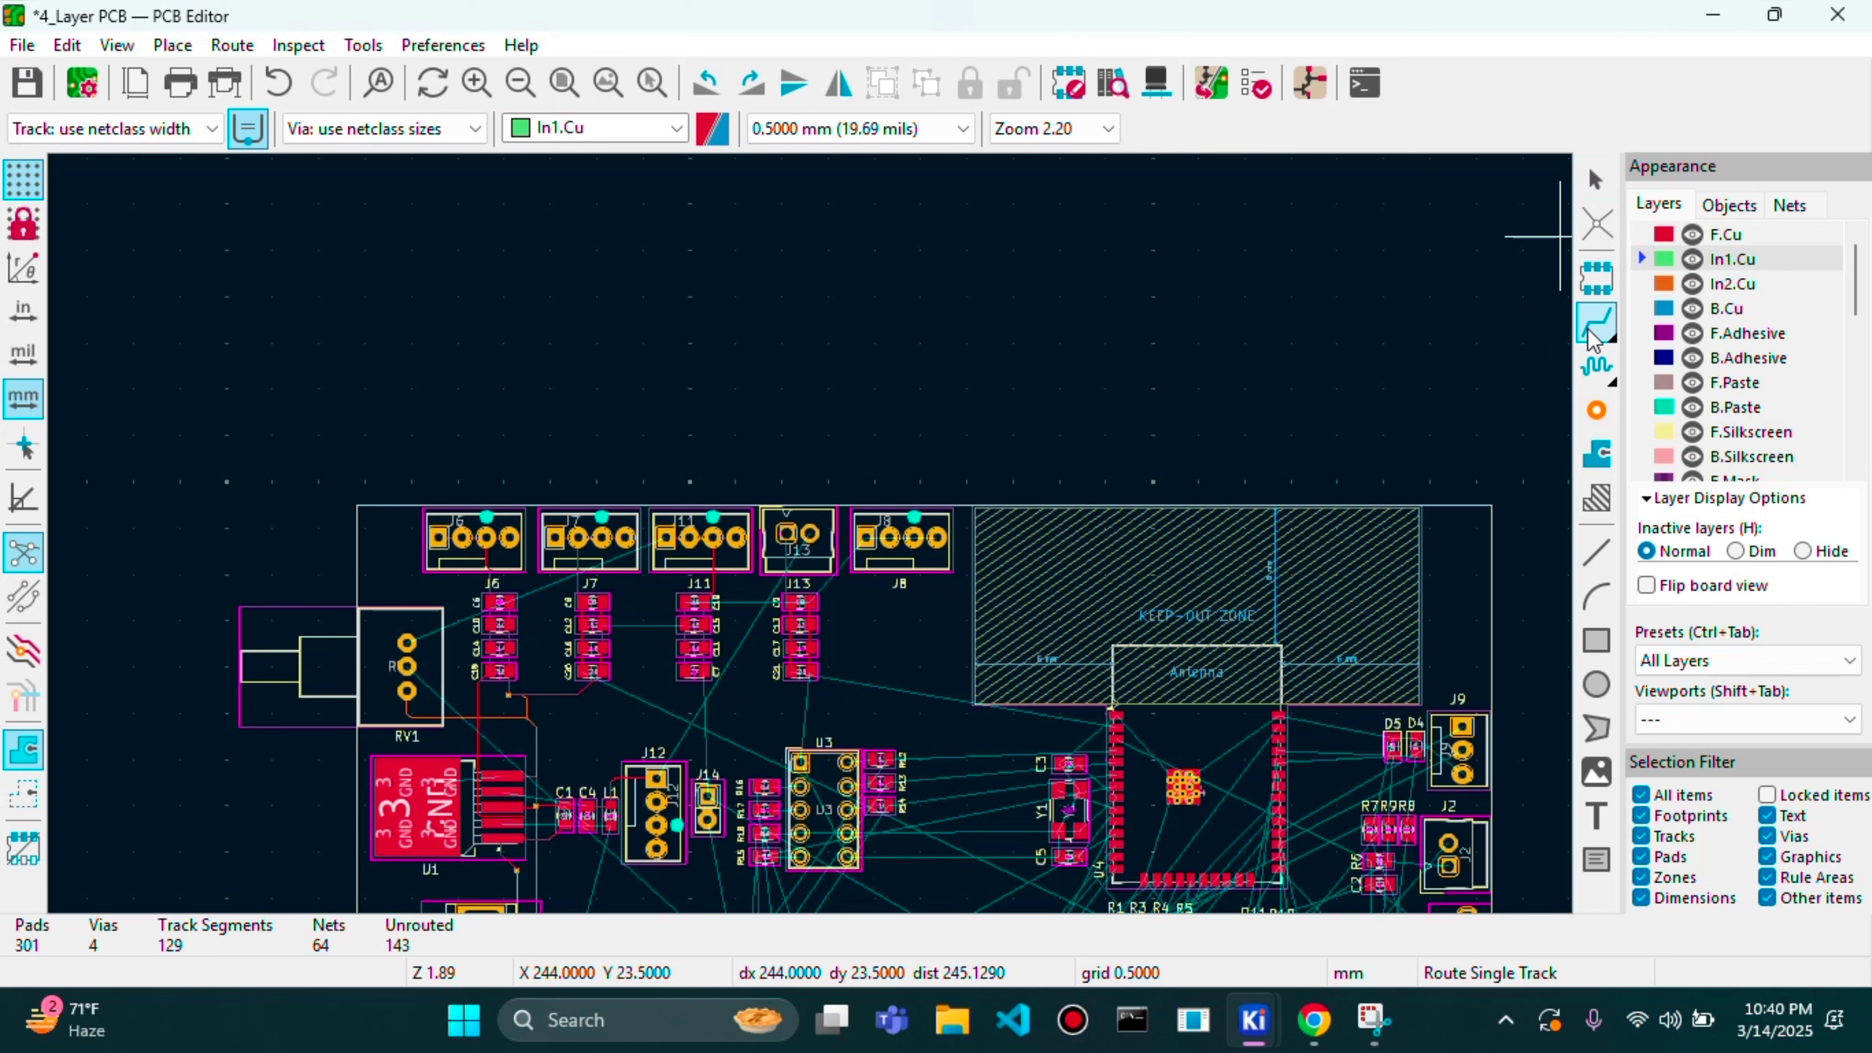
{"action": "left_click", "coordinate": [810, 531]}
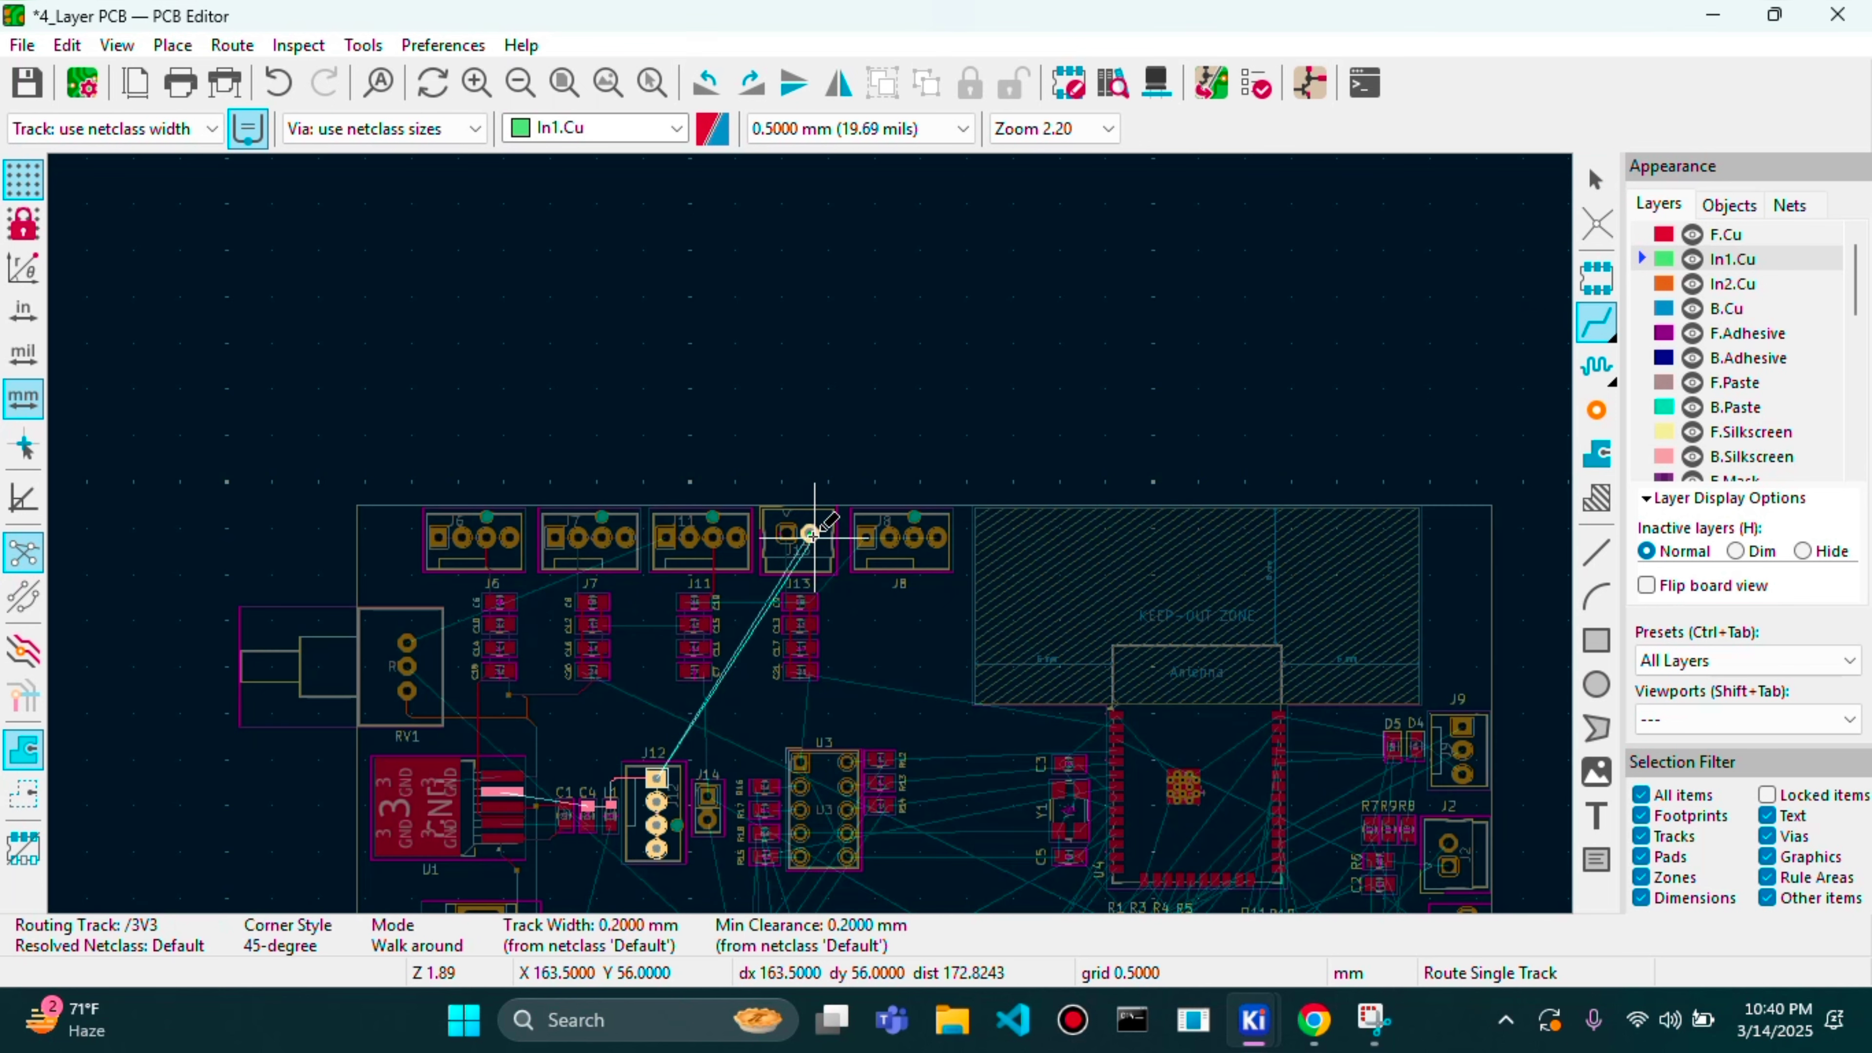
{"action": "left_click", "coordinate": [658, 776]}
{"action": "key", "text": "Escape"}
{"action": "scroll", "coordinate": [658, 776], "scroll_direction": "up", "scroll_amount": 5}
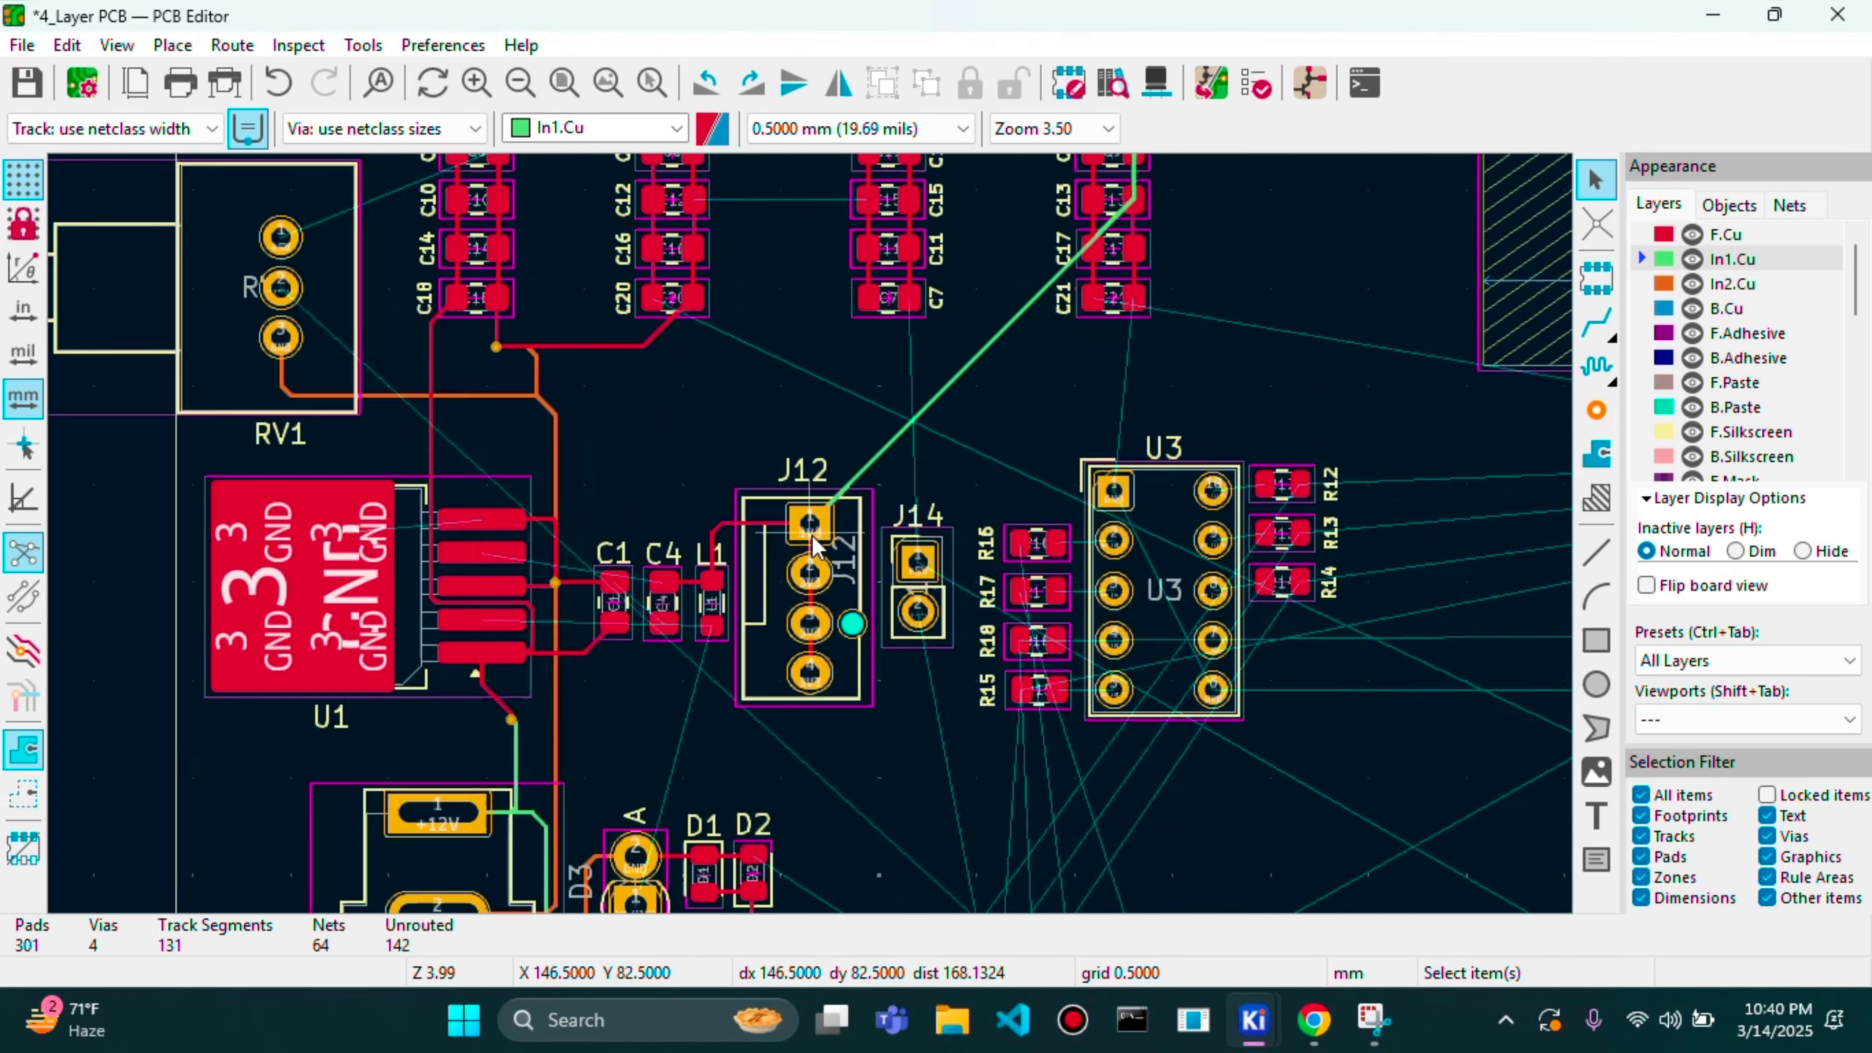
- Shift the diagonal segment of the 3V3 track toward U3 so that it bends just below C21
{"action": "scroll", "coordinate": [812, 535], "scroll_direction": "down", "scroll_amount": 3}
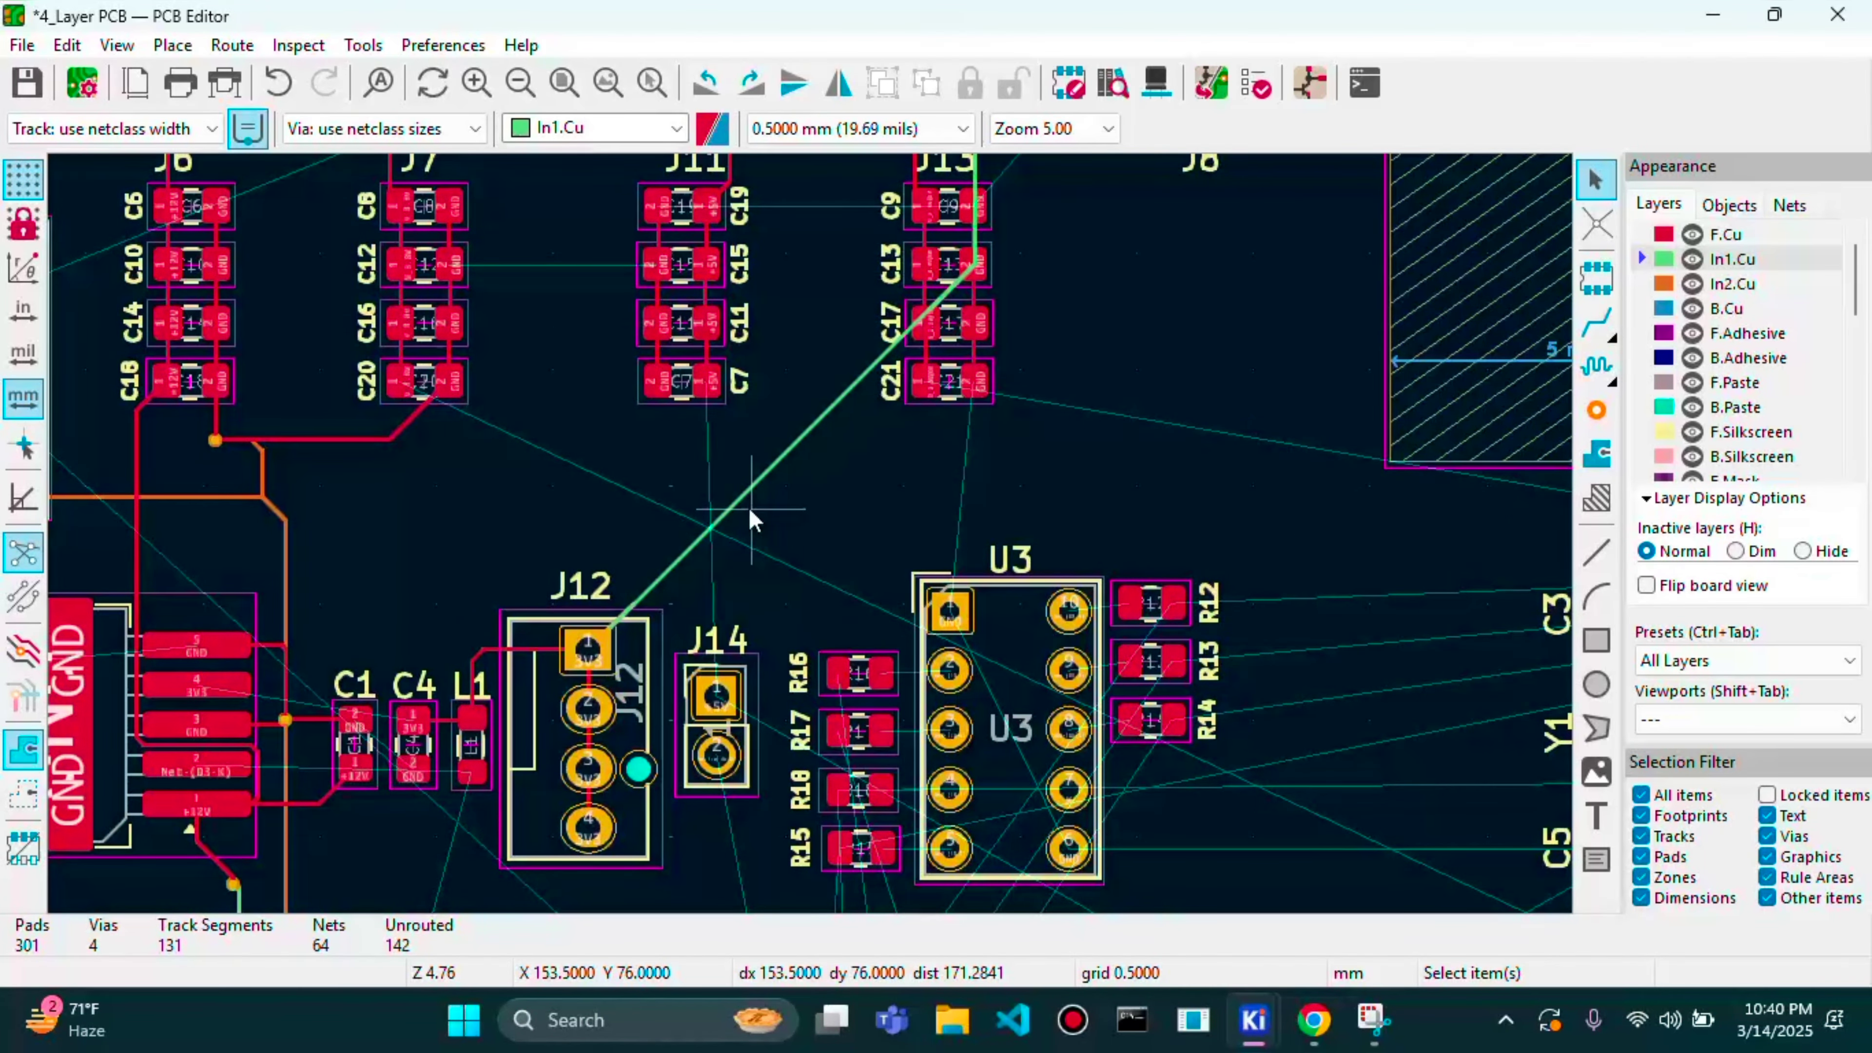
{"action": "left_click", "coordinate": [739, 495]}
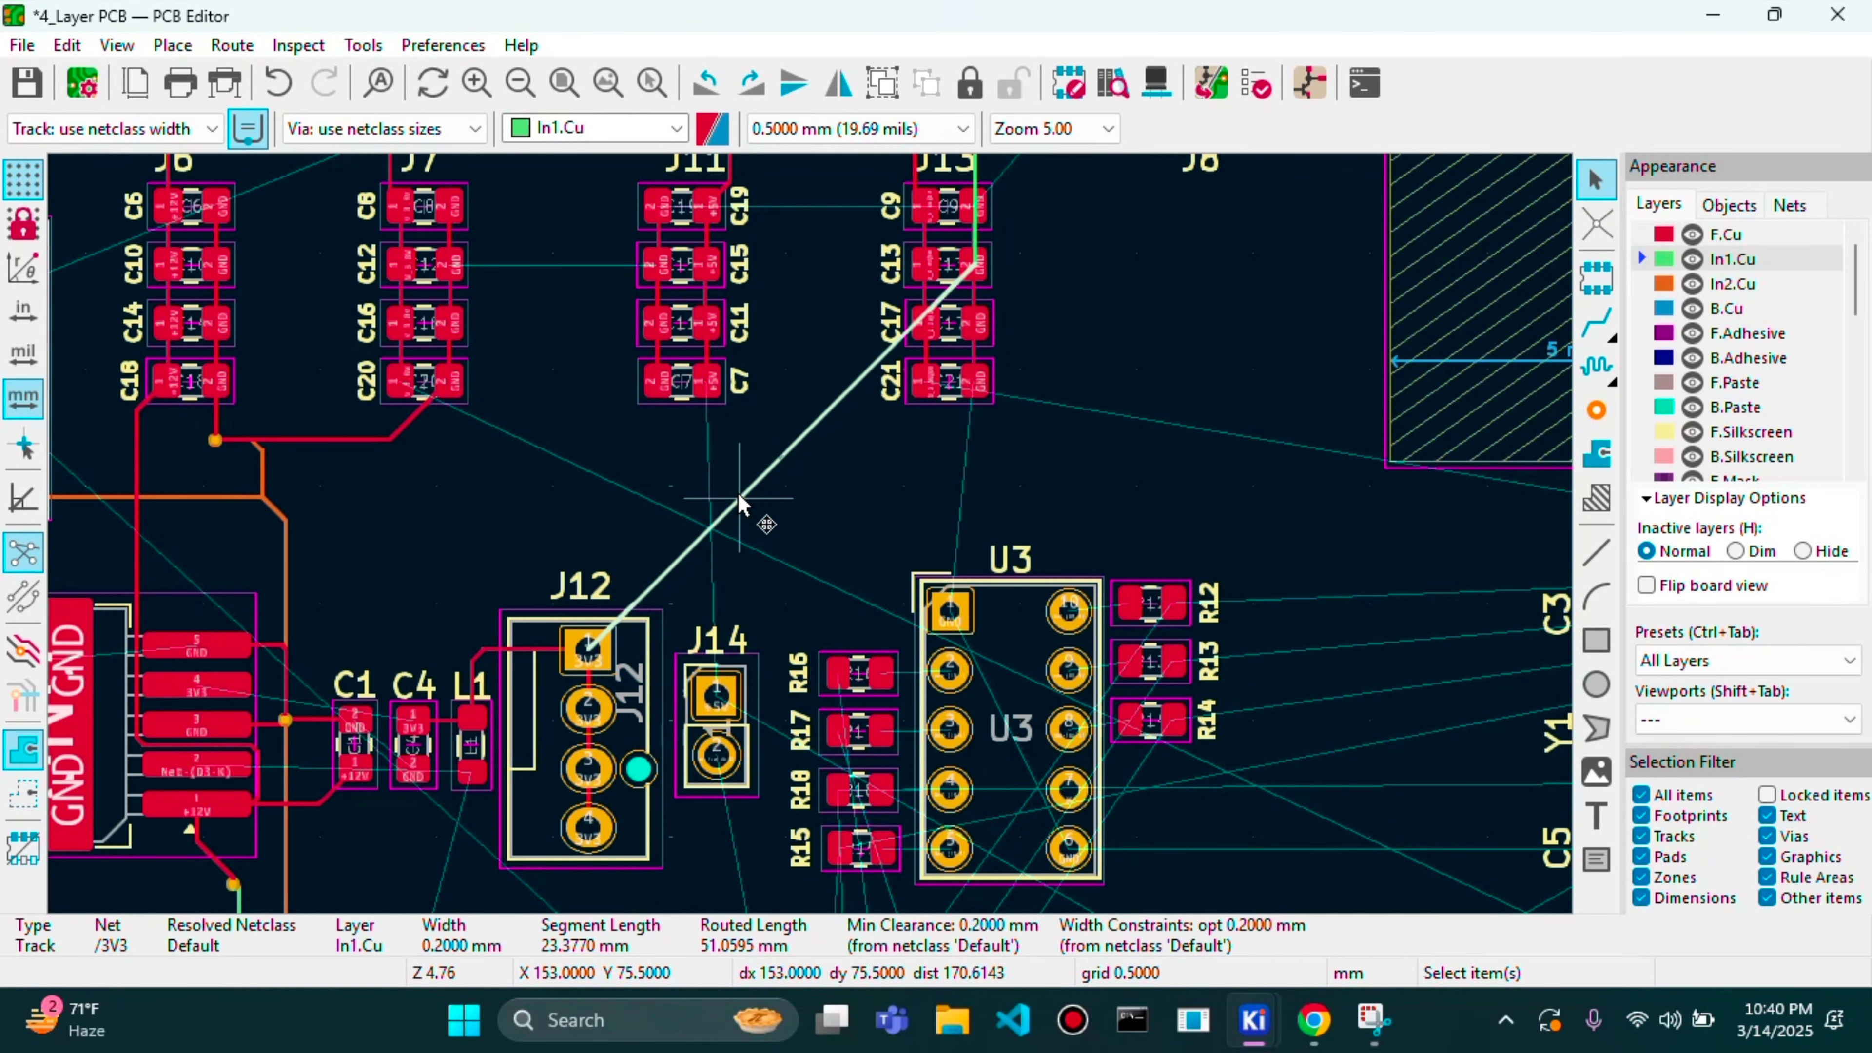
{"action": "left_click_drag", "start_coordinate": [737, 492], "coordinate": [920, 465]}
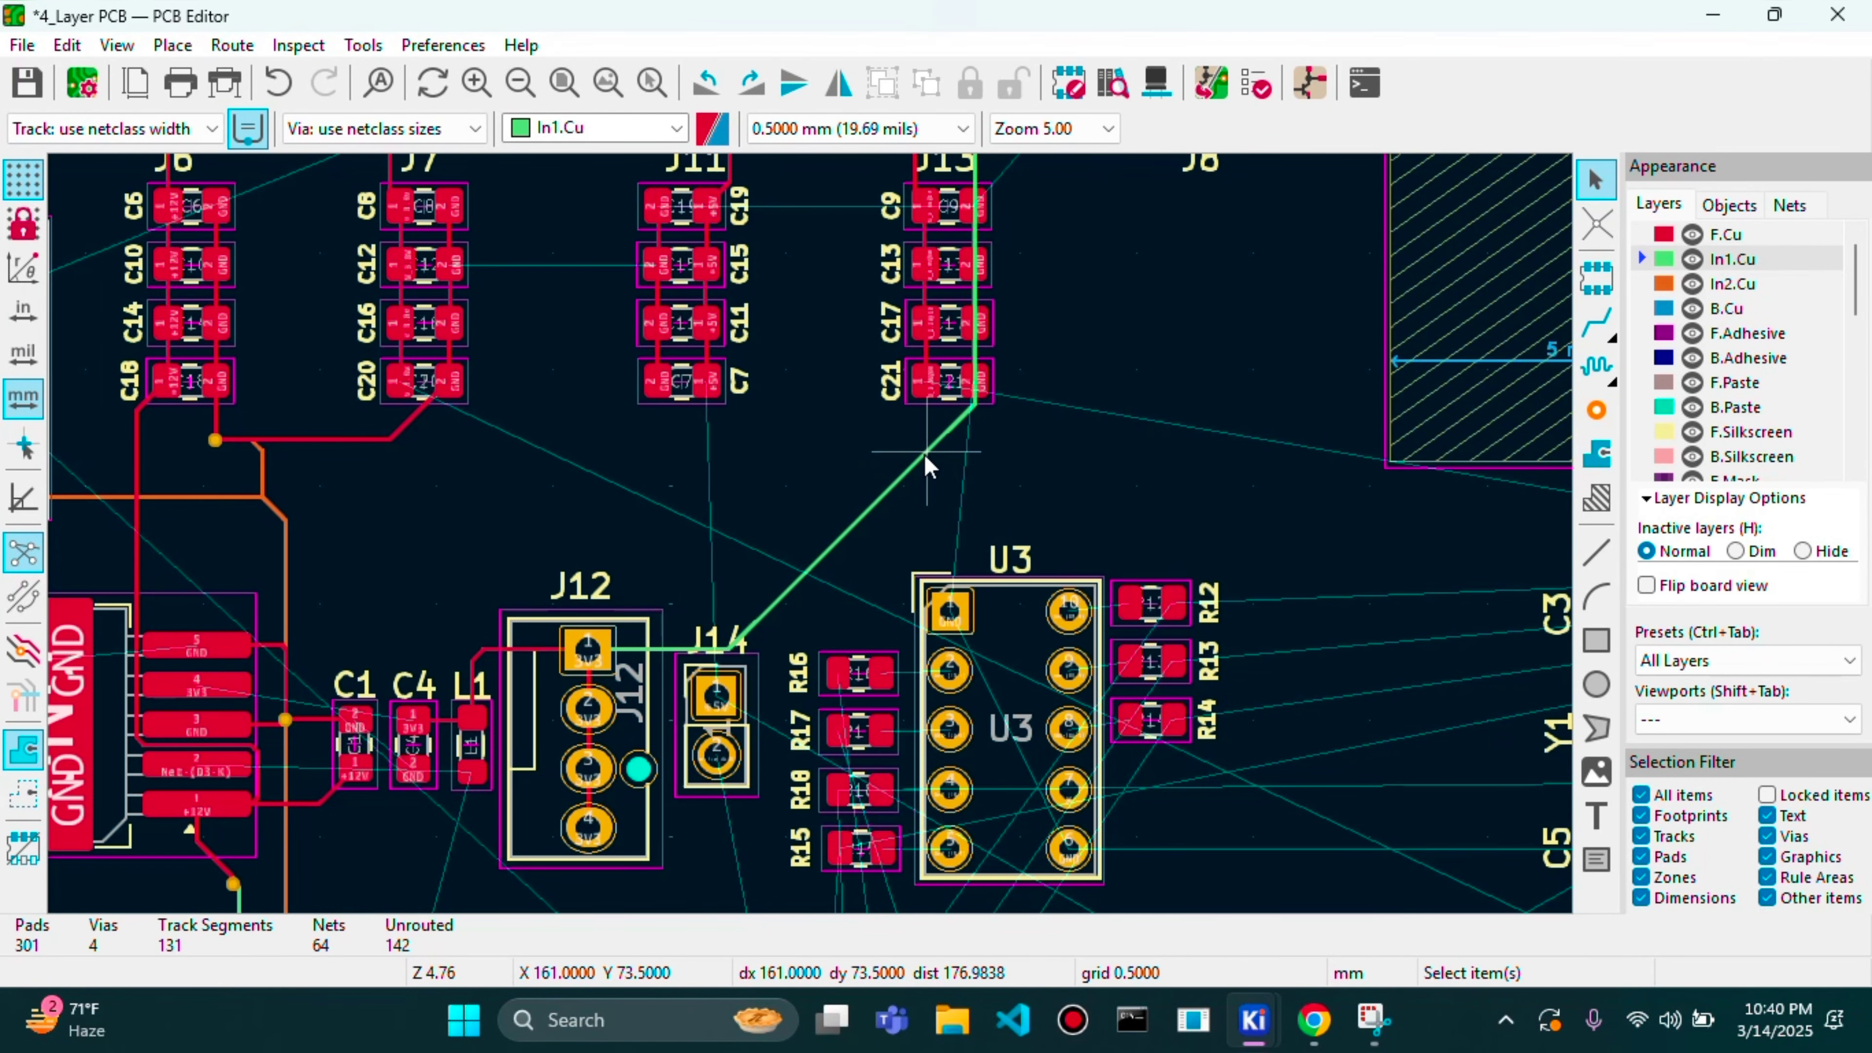
- Reshape the 3V3 track so it runs vertically between the J11 and J13 capacitor columns and enters pad 1 of J12 horizontally
{"action": "scroll", "coordinate": [812, 536], "scroll_direction": "down", "scroll_amount": 1}
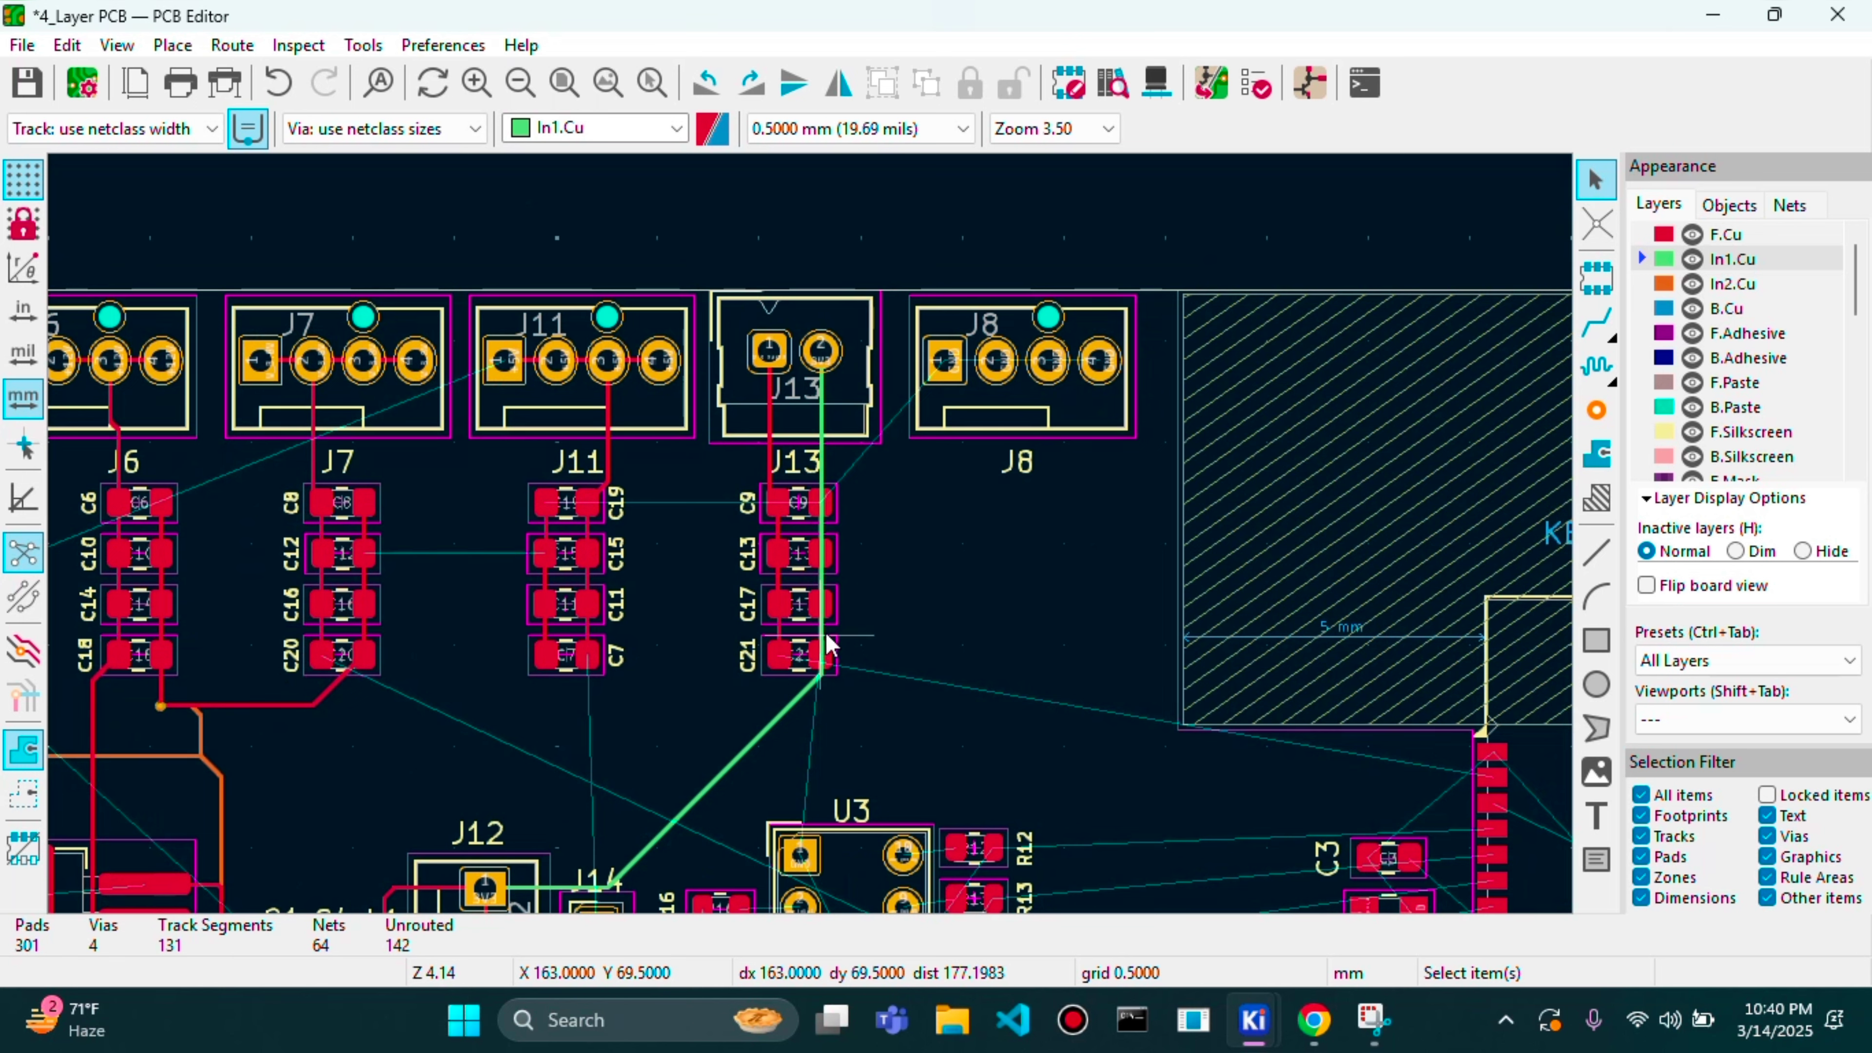
{"action": "left_click", "coordinate": [804, 689]}
{"action": "key", "text": "d"}
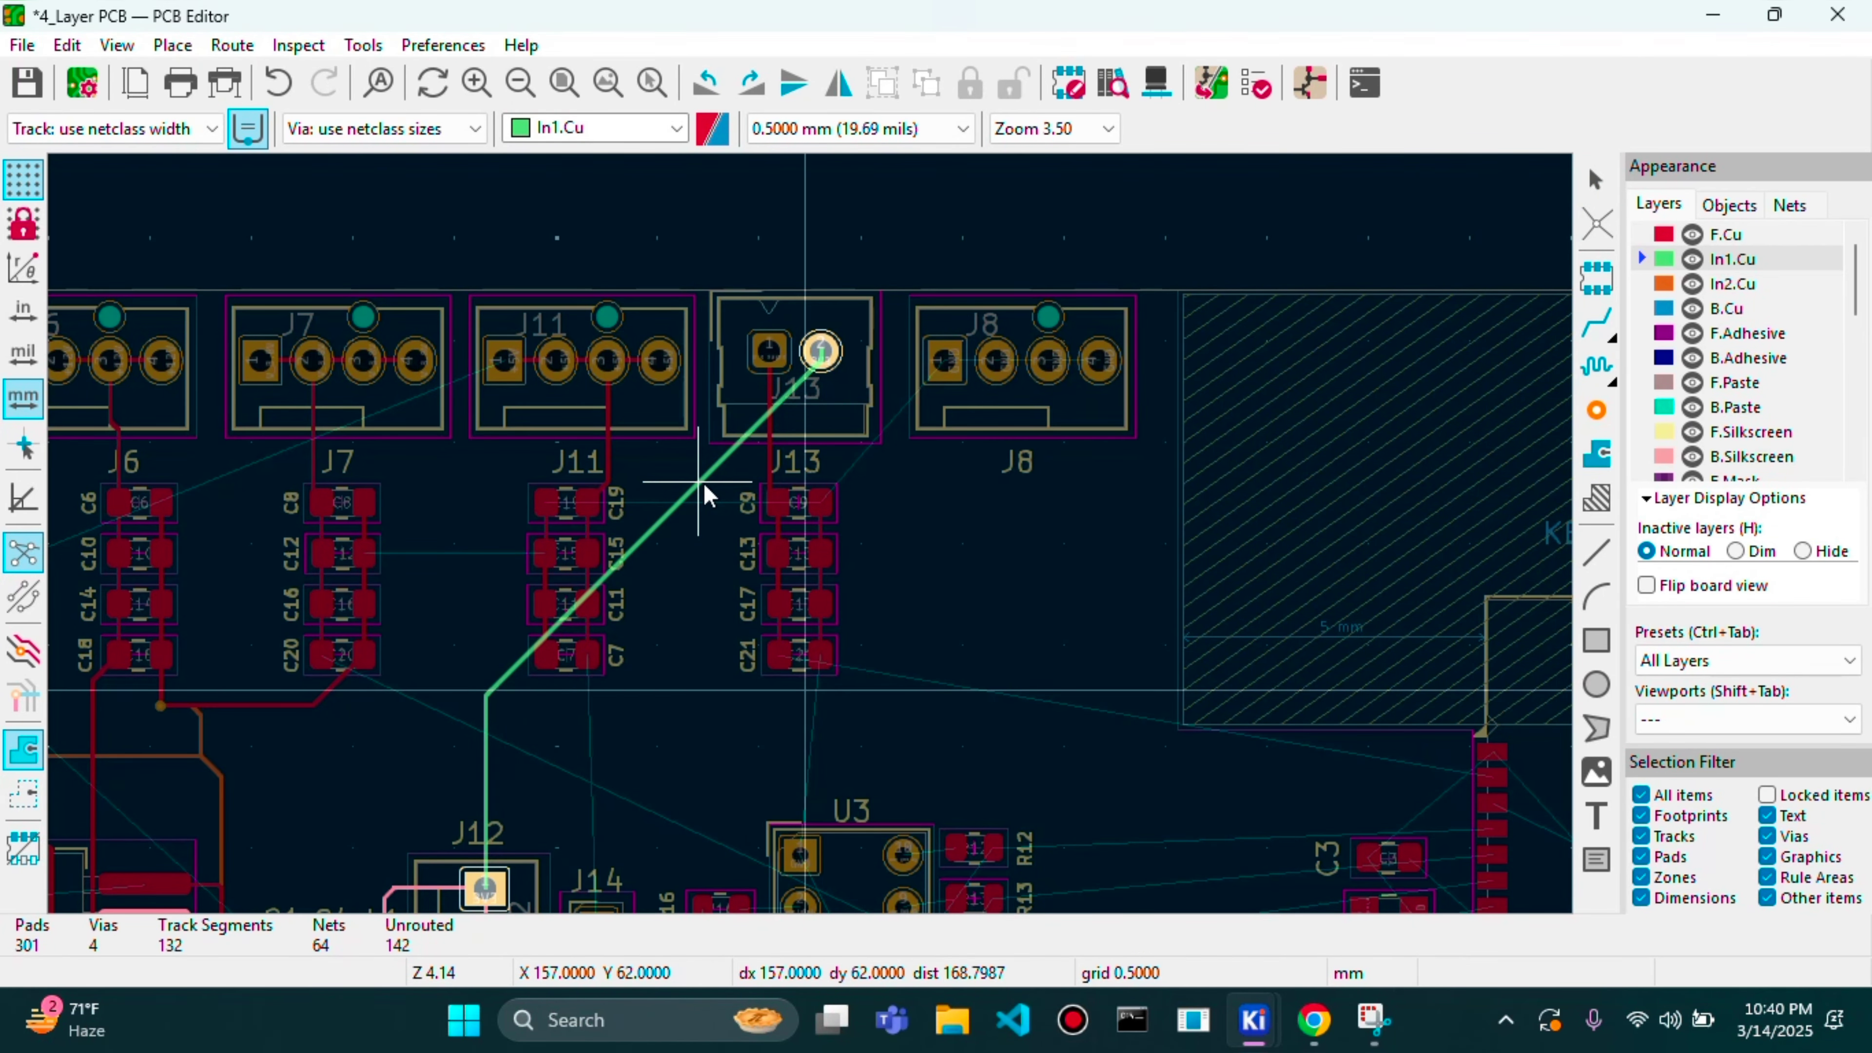
{"action": "left_click", "coordinate": [704, 494]}
{"action": "left_click", "coordinate": [483, 735]}
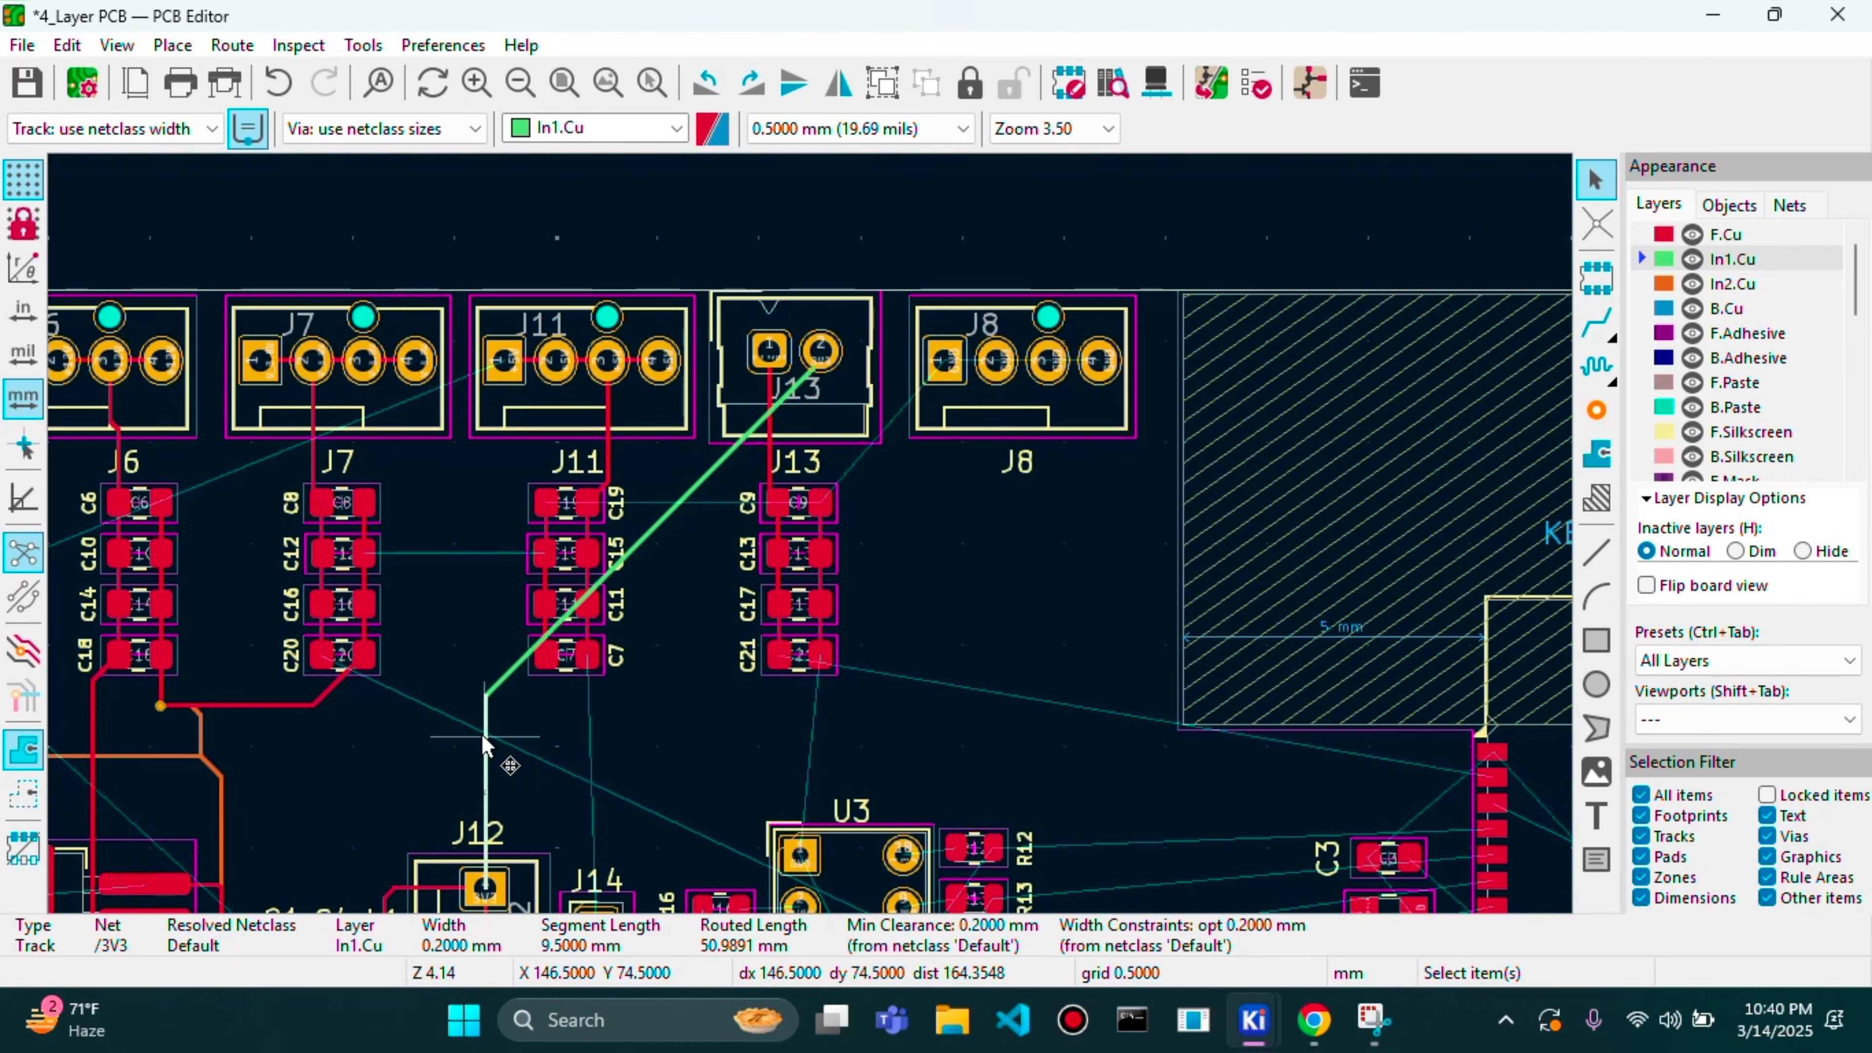
{"action": "key", "text": "d"}
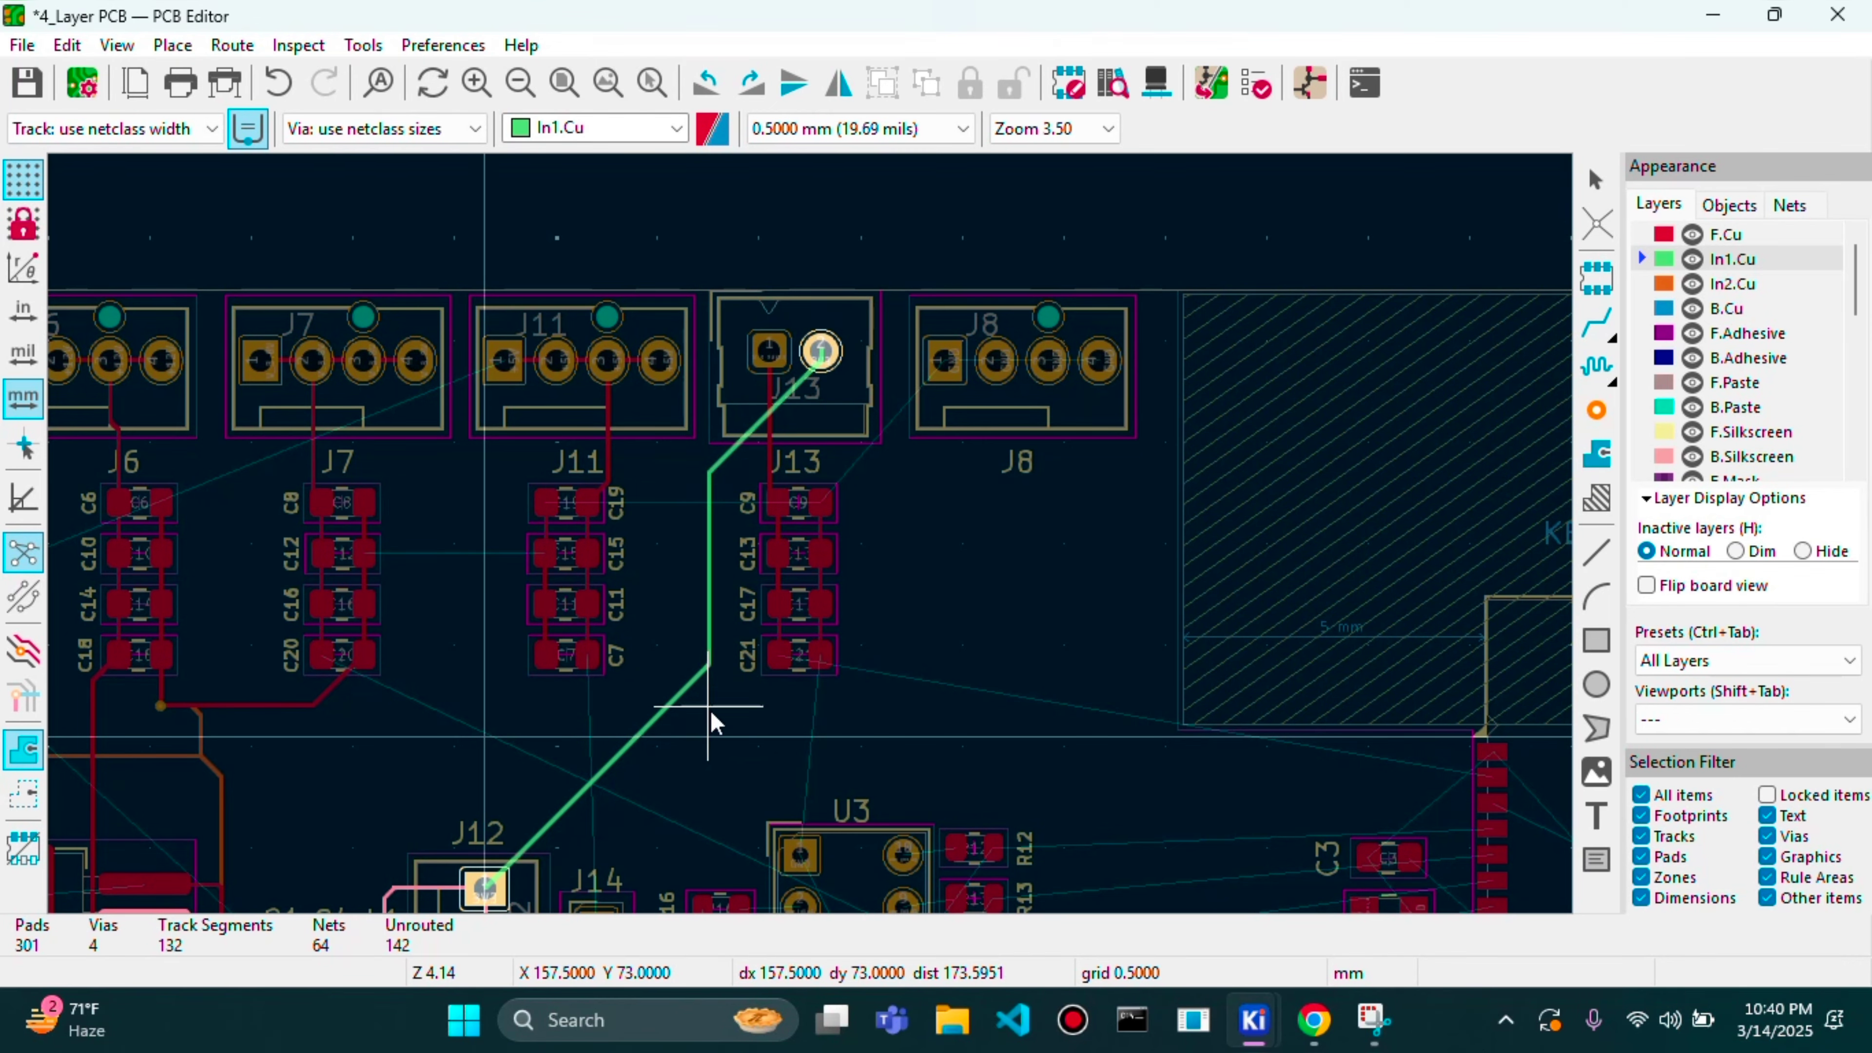
{"action": "left_click", "coordinate": [686, 709]}
{"action": "left_click", "coordinate": [646, 725]}
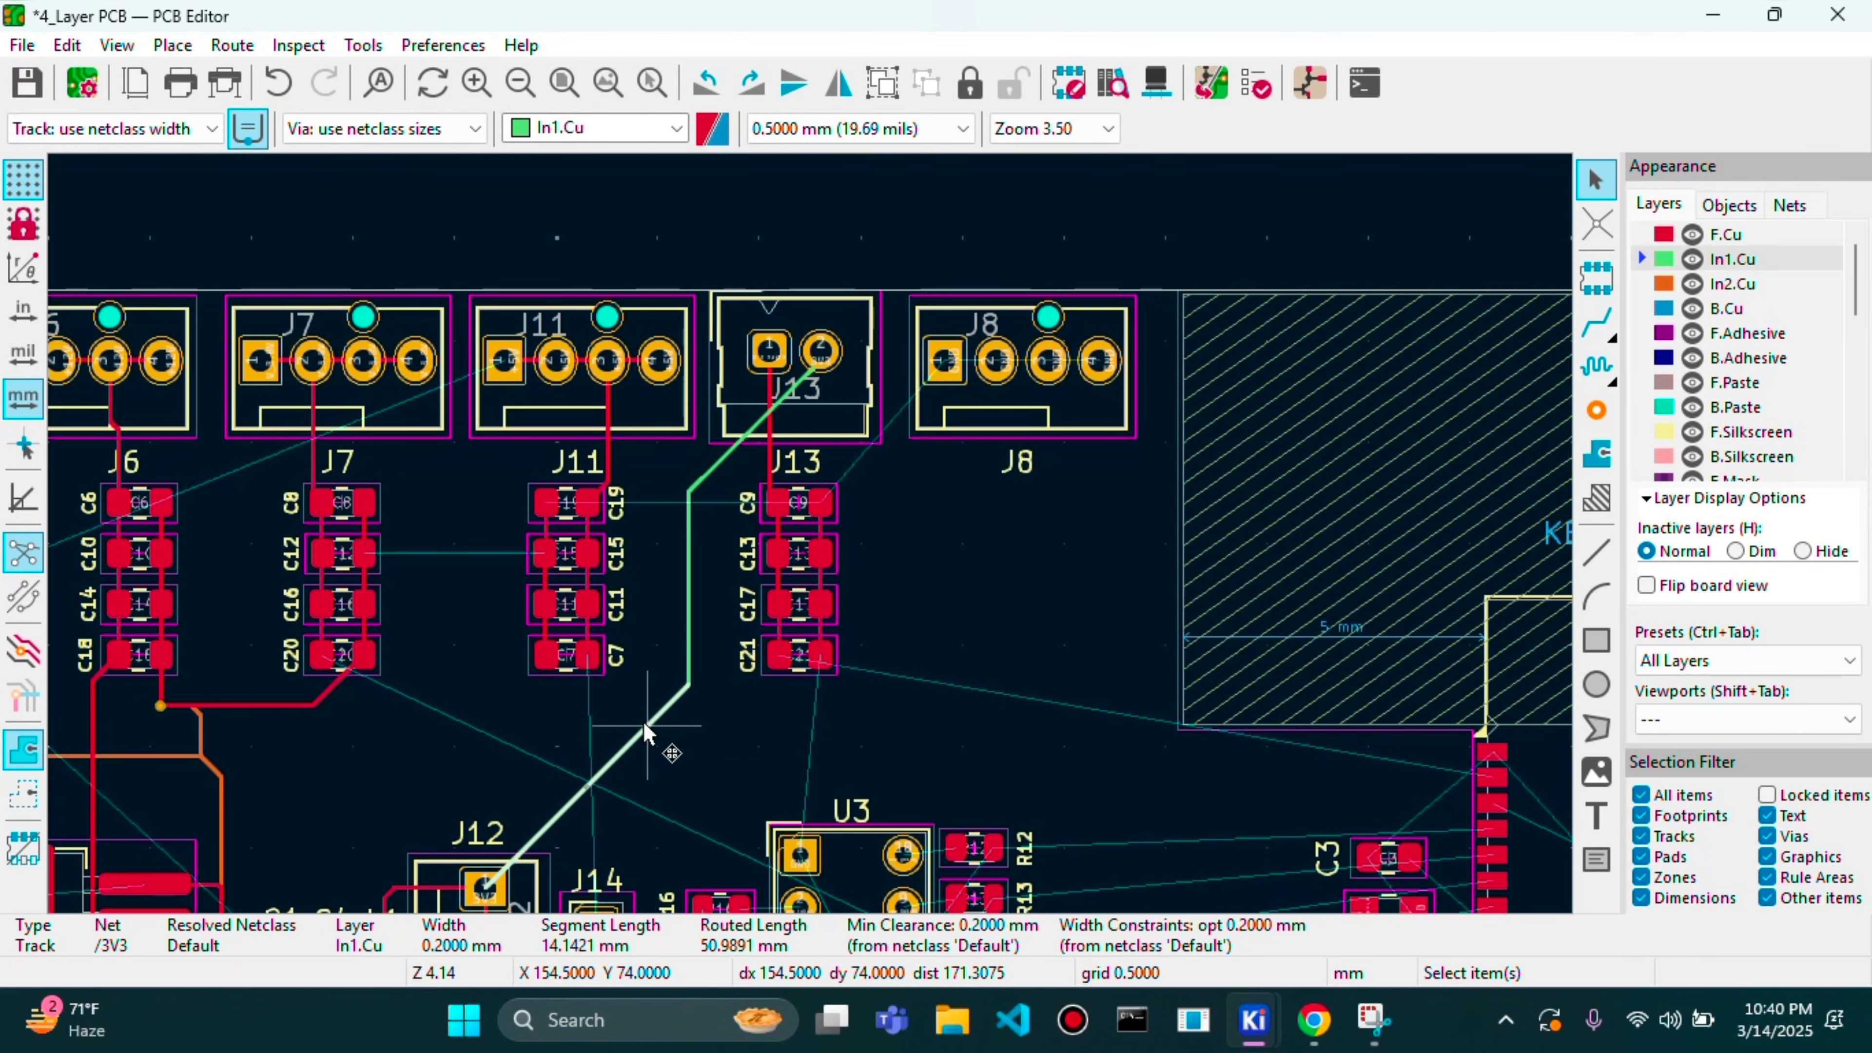
{"action": "key", "text": "d"}
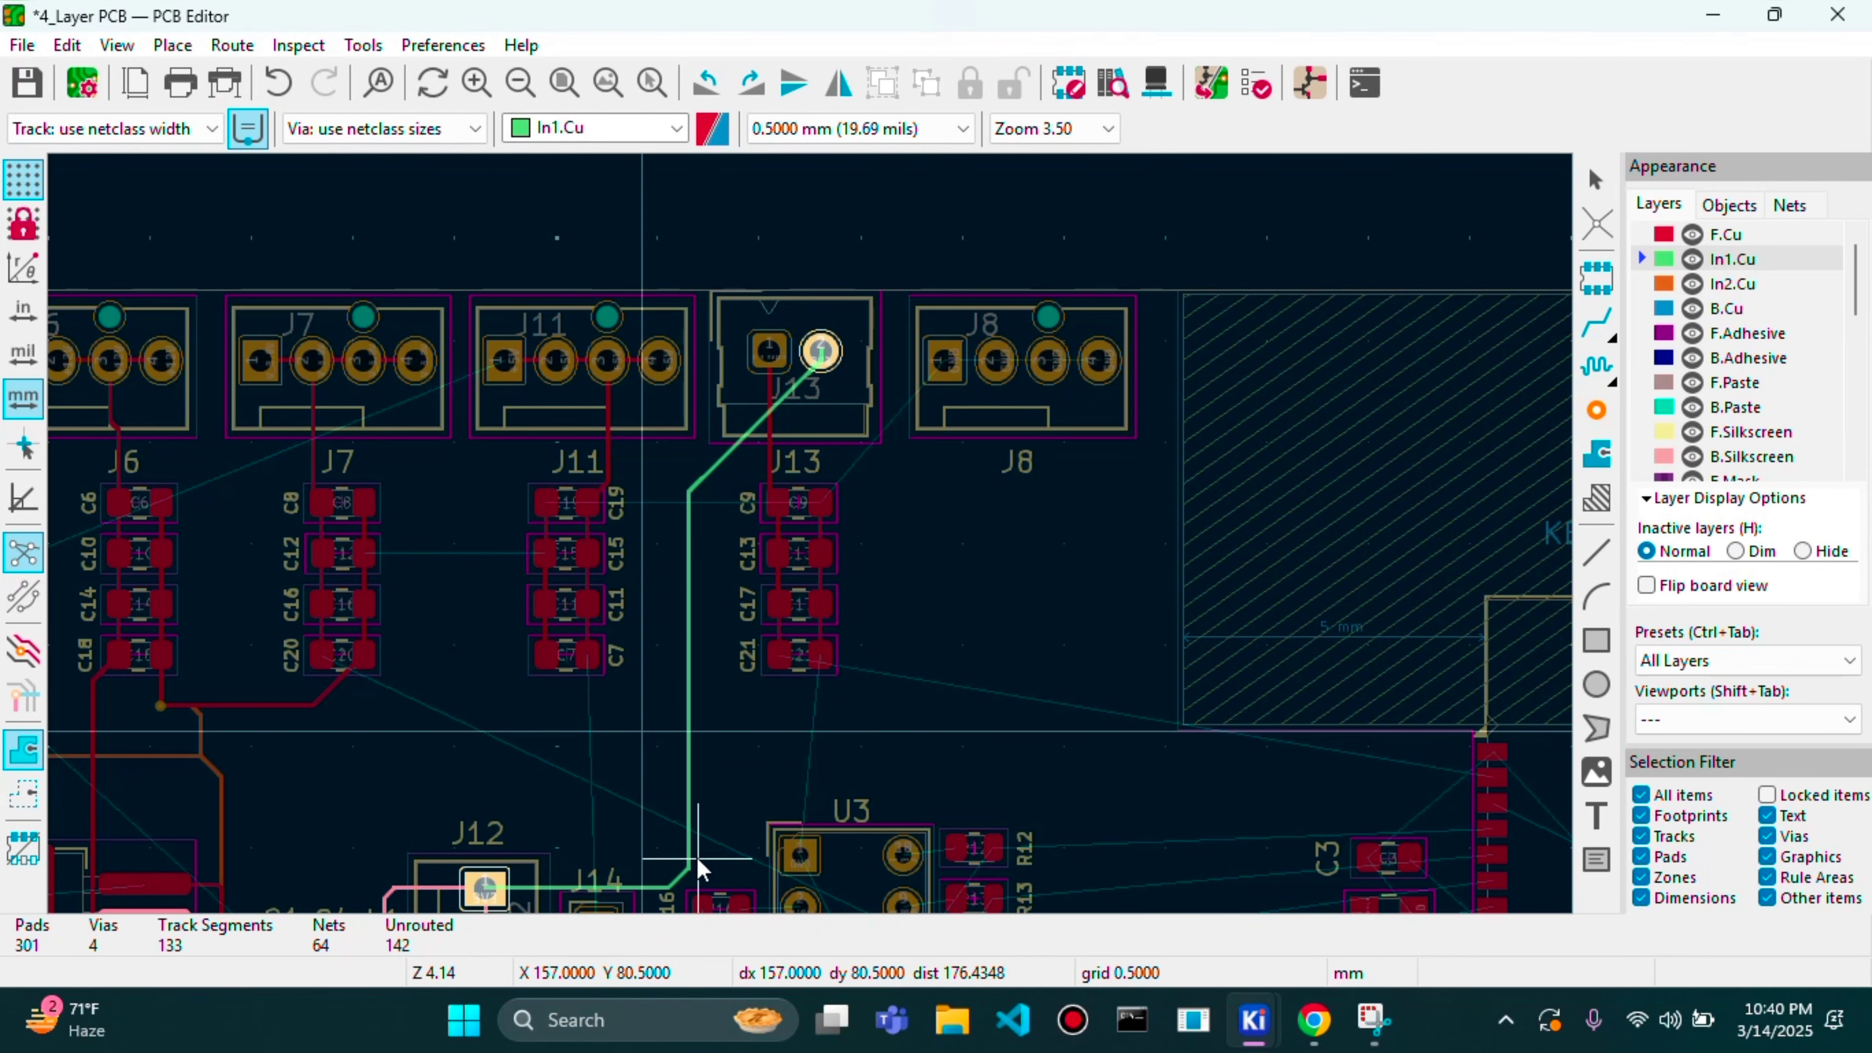
{"action": "left_click", "coordinate": [700, 855]}
- Examine the rerouted 3V3 track and the remaining unrouted connections around the capacitor columns, J12, J14 and U3
{"action": "scroll", "coordinate": [730, 804], "scroll_direction": "down", "scroll_amount": 2}
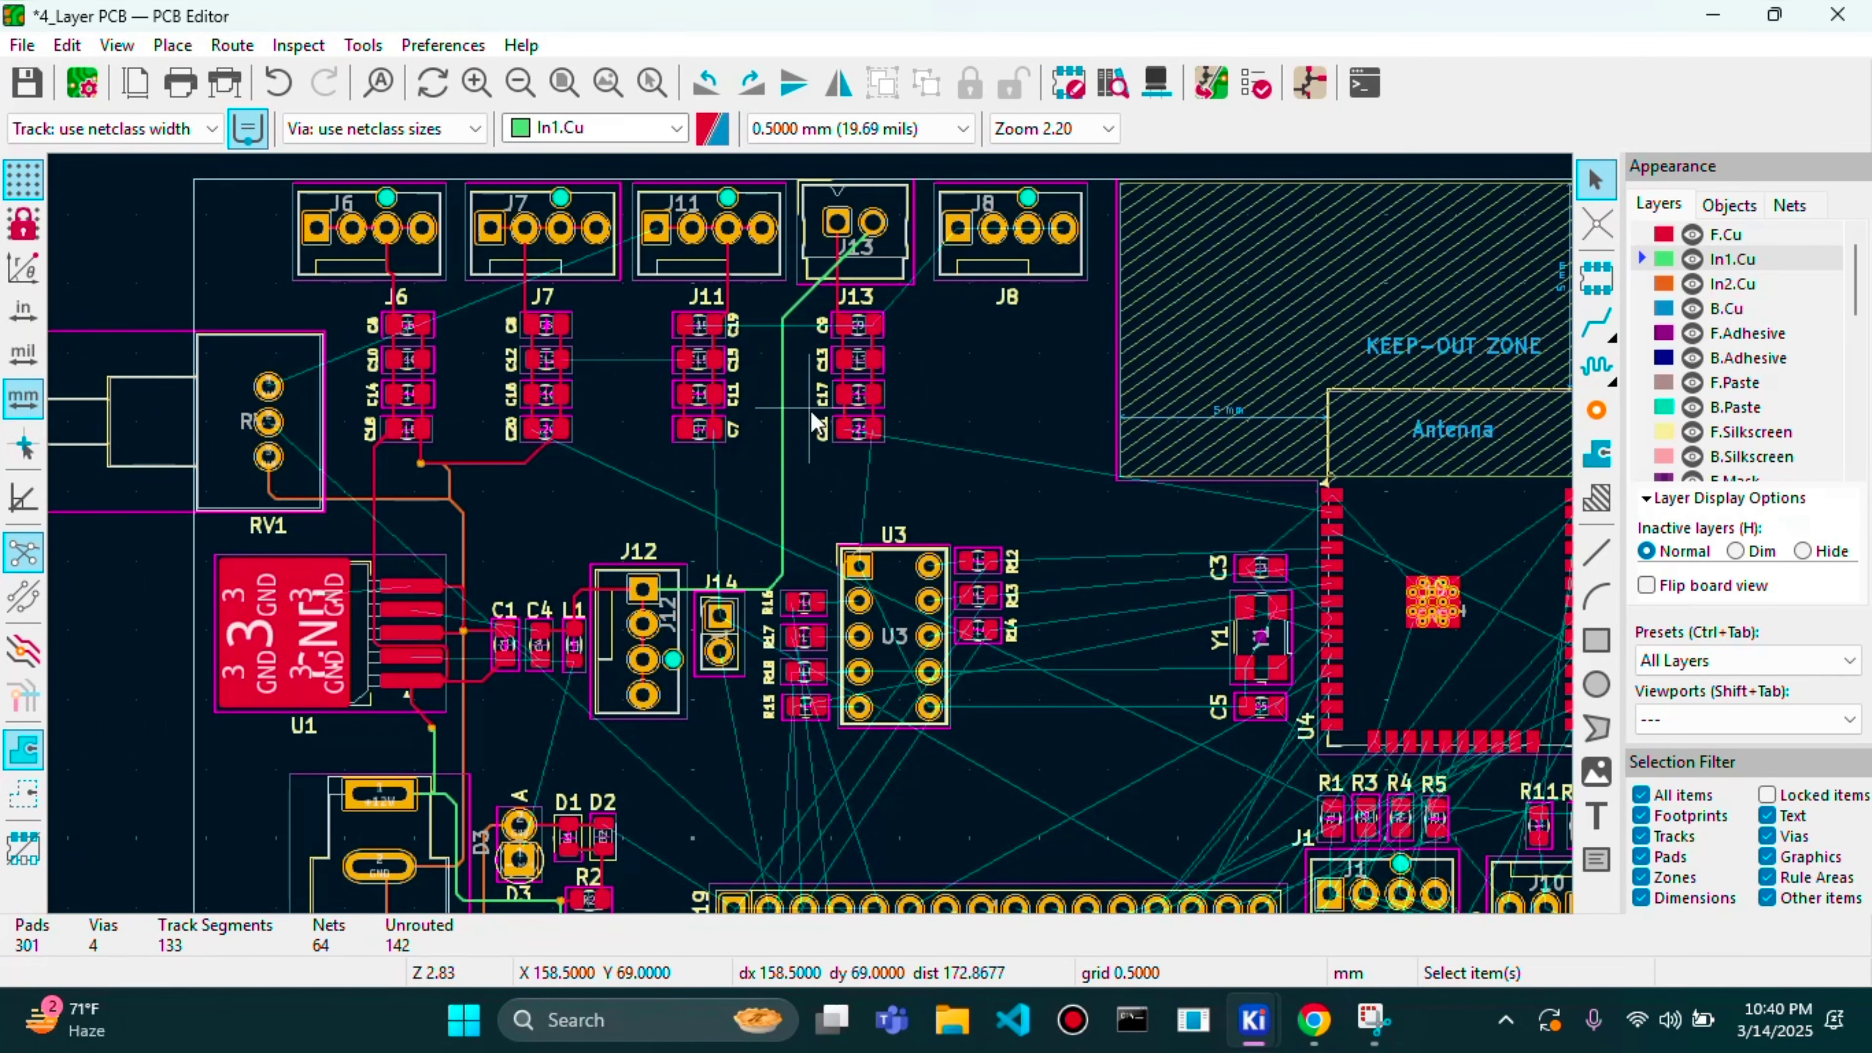
{"action": "scroll", "coordinate": [812, 535], "scroll_direction": "up", "scroll_amount": 3}
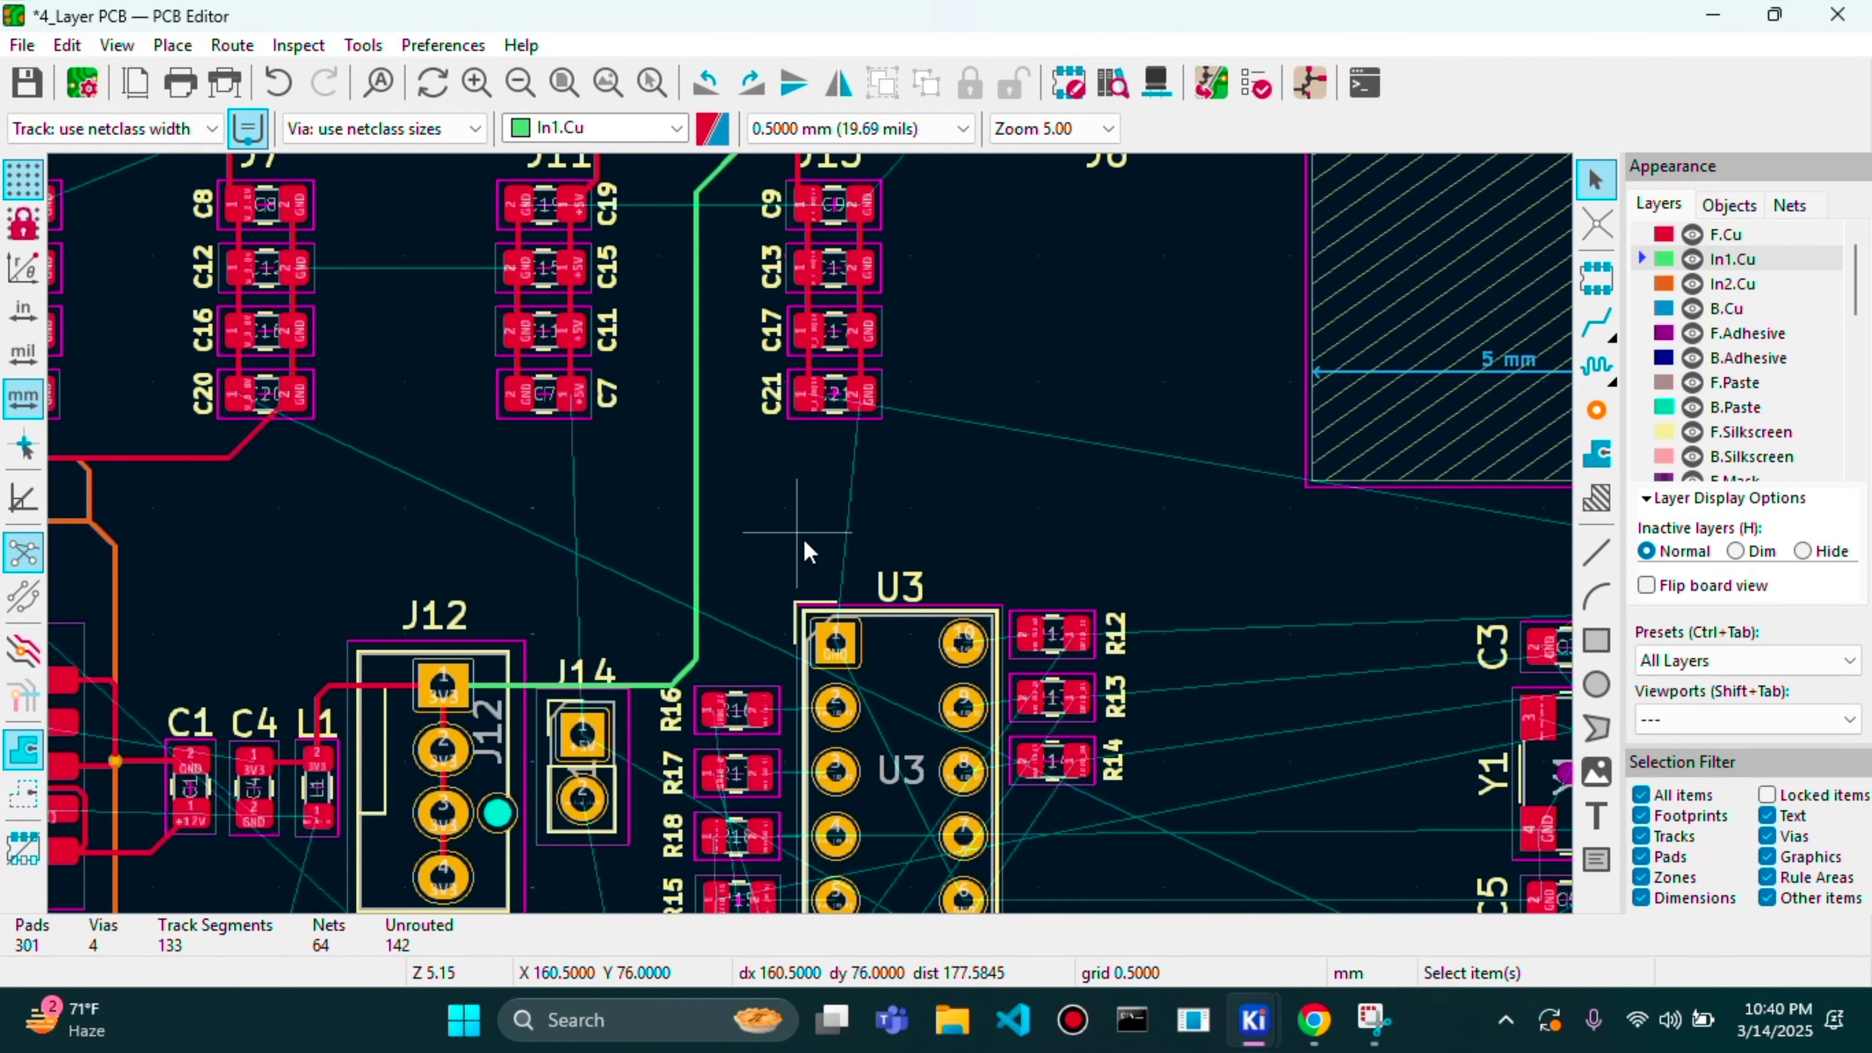
{"action": "scroll", "coordinate": [807, 539], "scroll_direction": "up", "scroll_amount": 2}
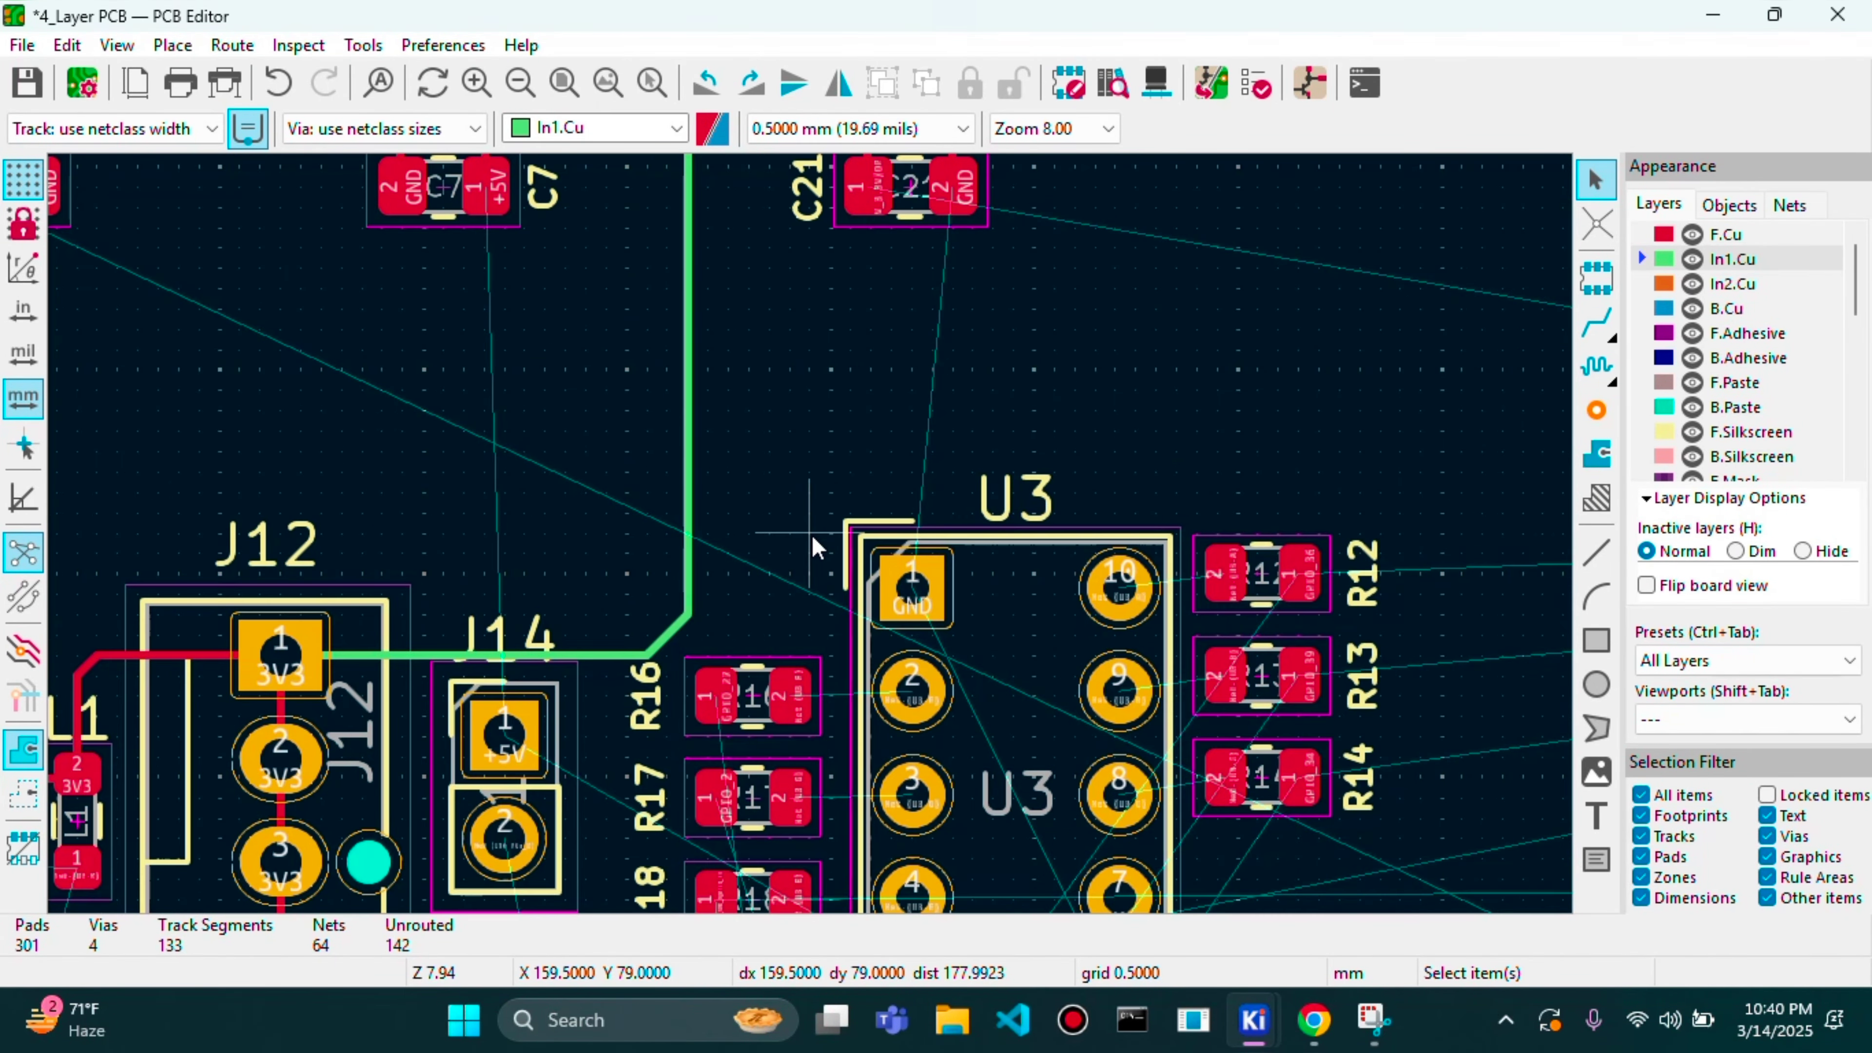
{"action": "scroll", "coordinate": [810, 538], "scroll_direction": "down", "scroll_amount": 3}
{"action": "scroll", "coordinate": [810, 548], "scroll_direction": "up", "scroll_amount": 2}
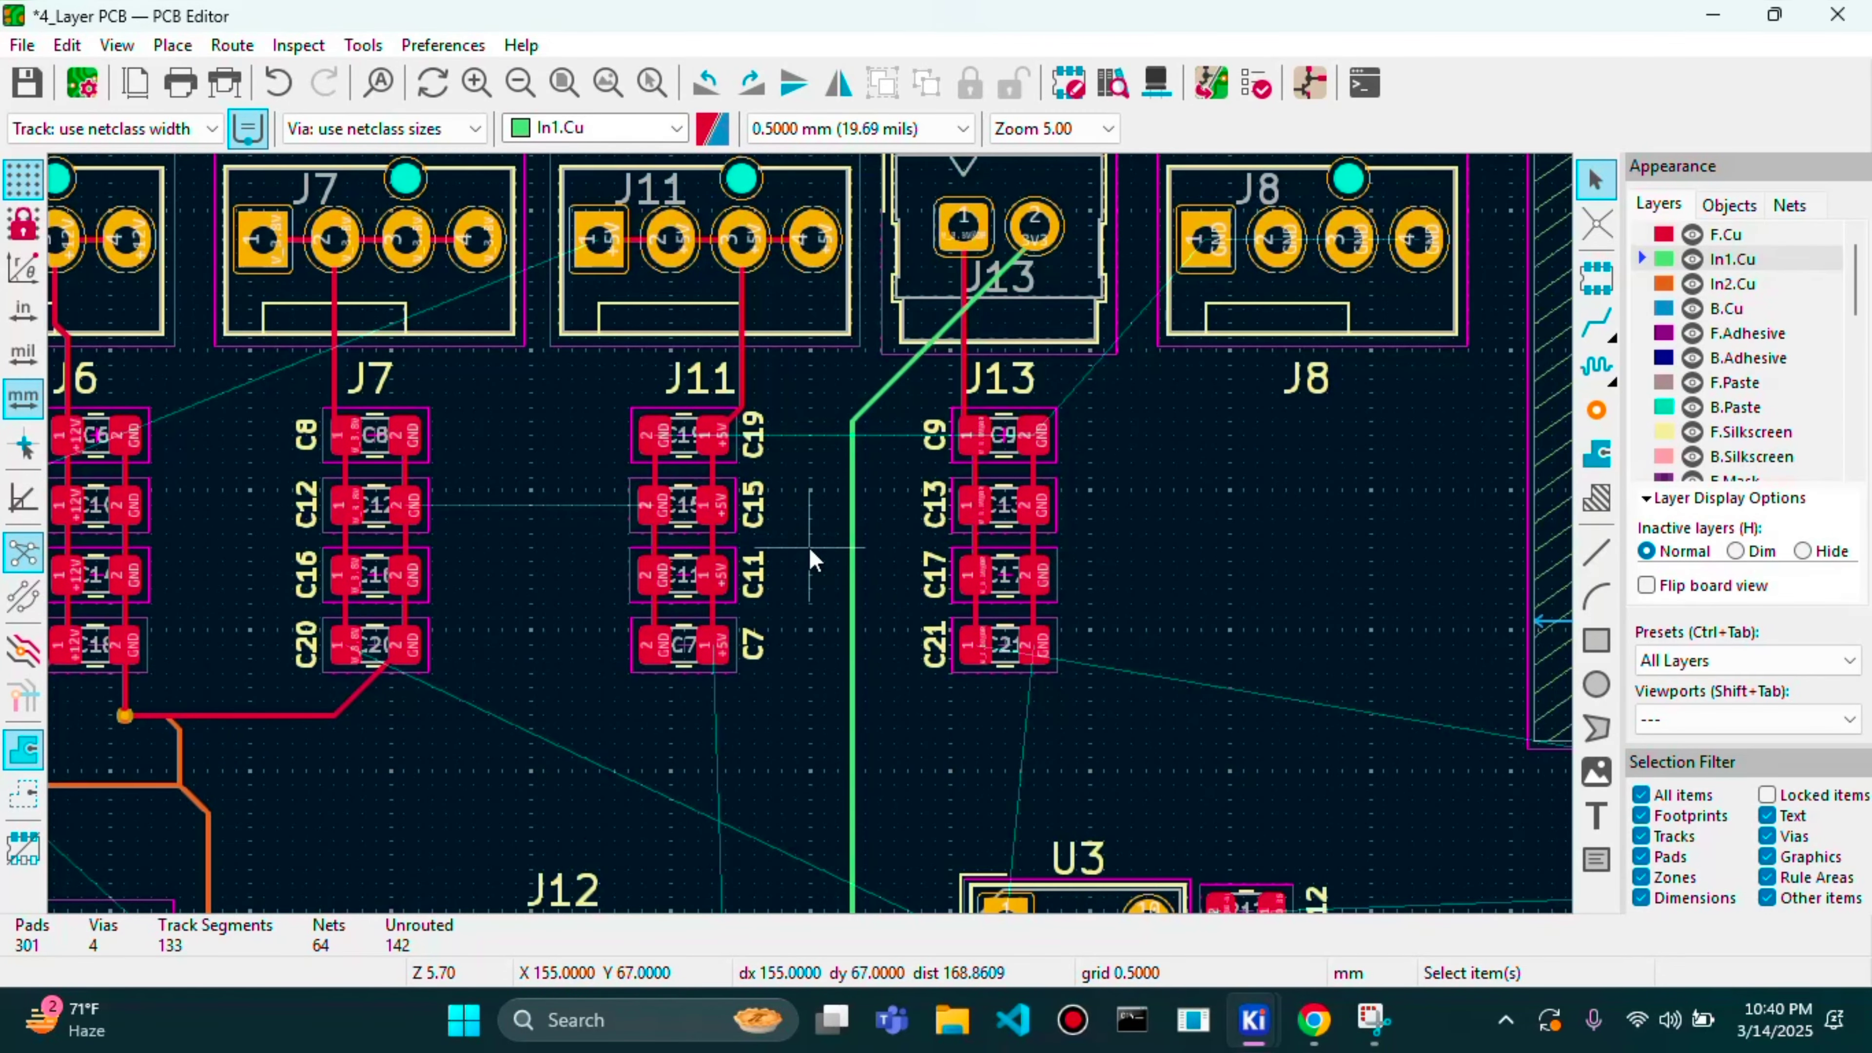
{"action": "scroll", "coordinate": [571, 562], "scroll_direction": "up", "scroll_amount": 1}
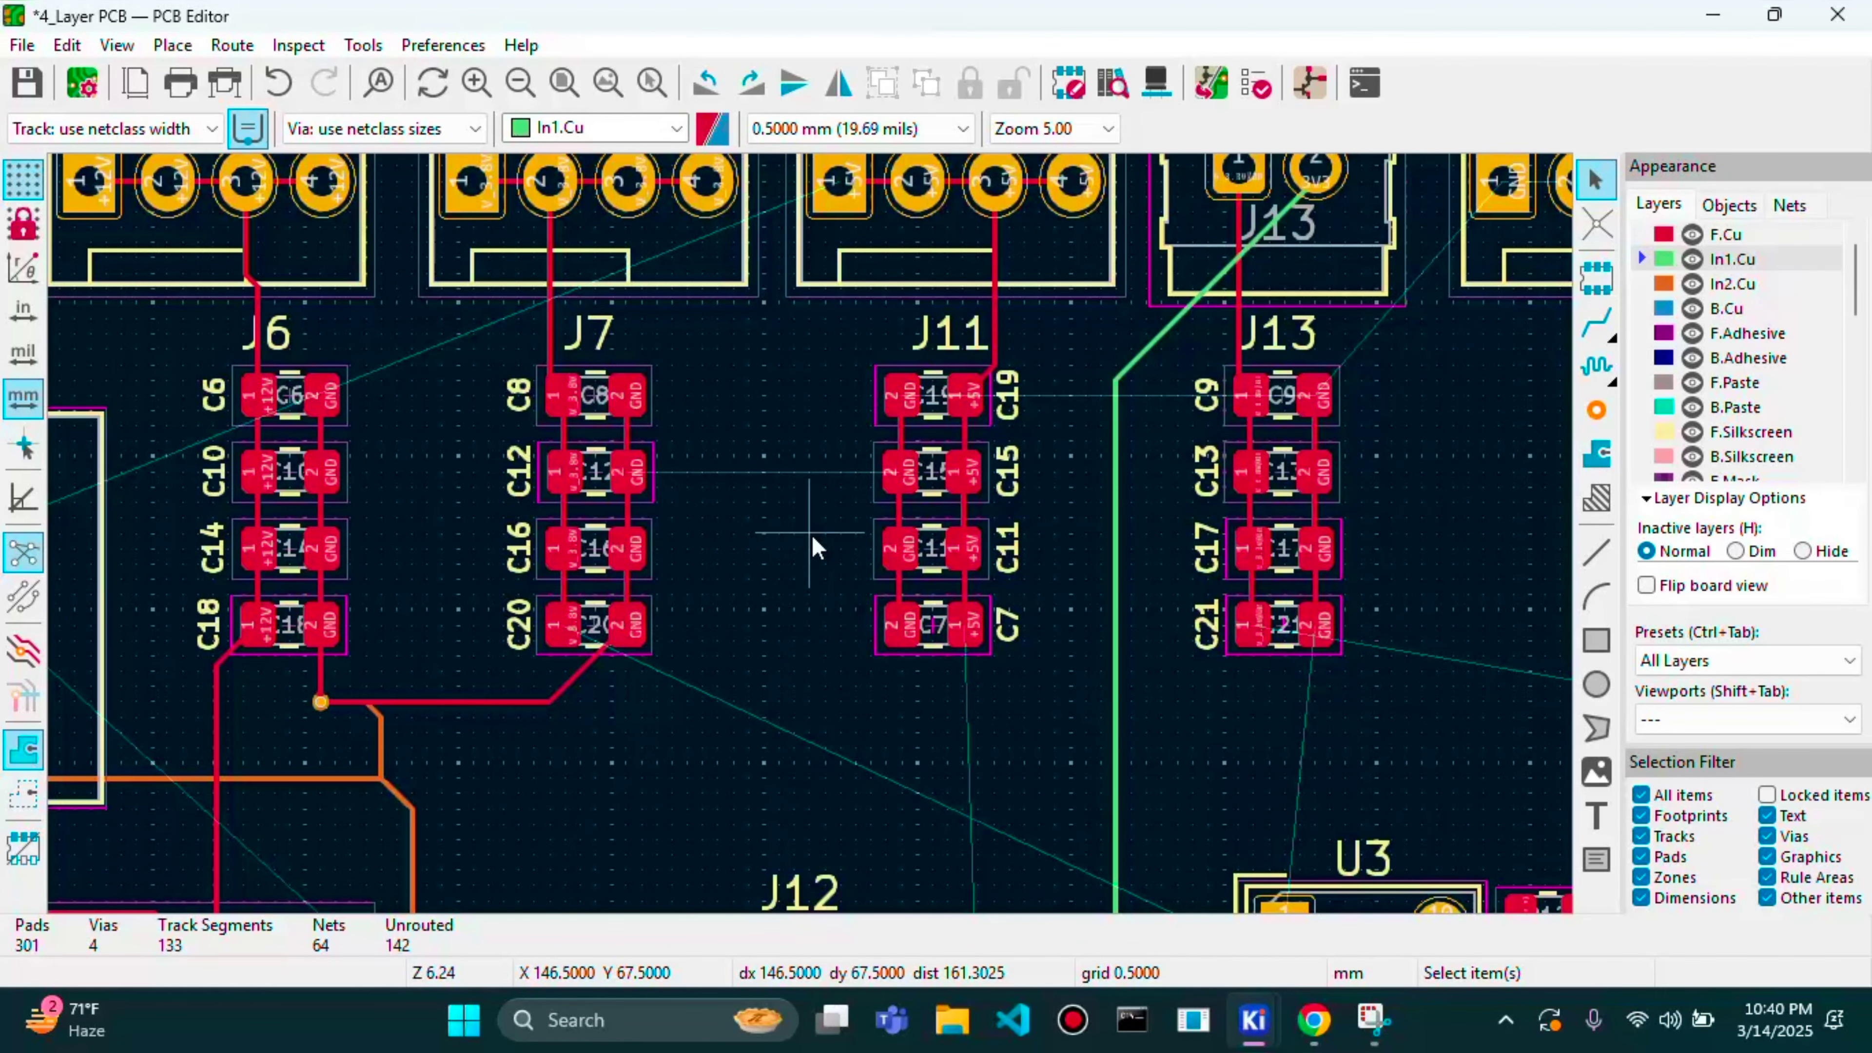
{"action": "scroll", "coordinate": [812, 537], "scroll_direction": "down", "scroll_amount": 4}
{"action": "scroll", "coordinate": [812, 537], "scroll_direction": "up", "scroll_amount": 1}
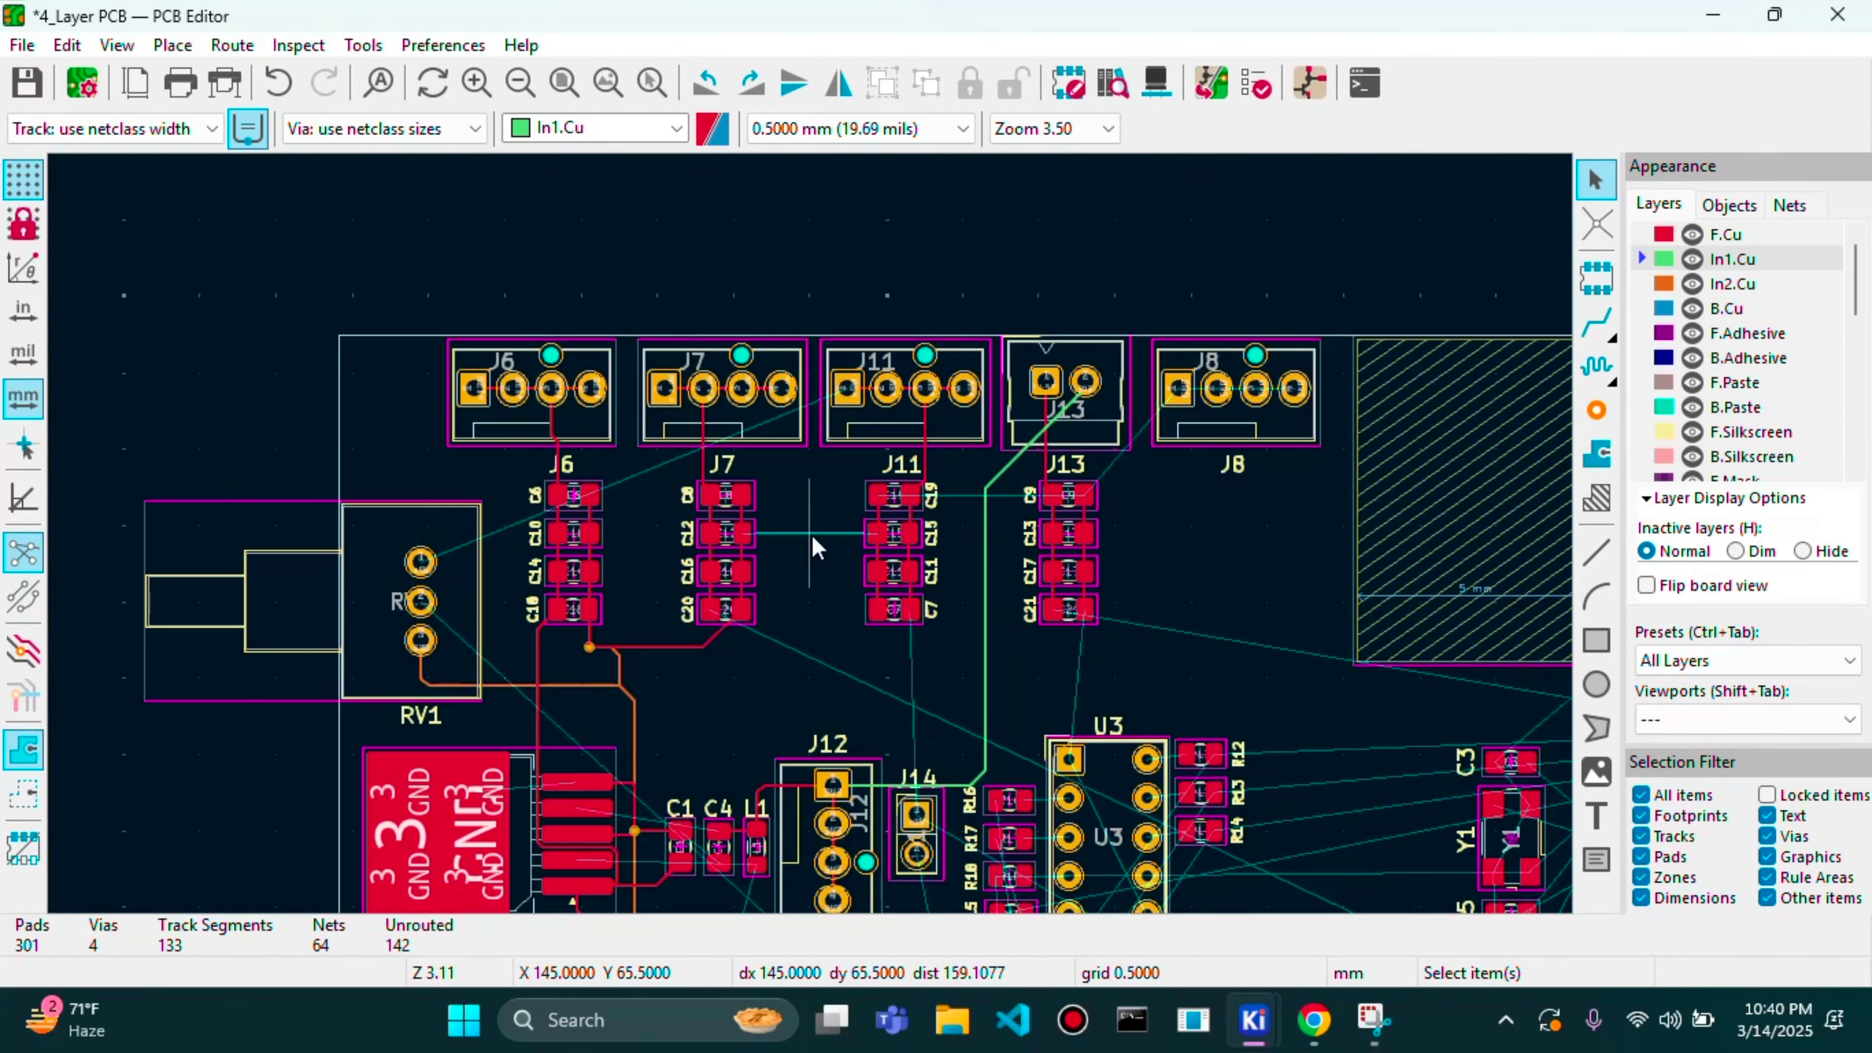
{"action": "scroll", "coordinate": [813, 546], "scroll_direction": "up", "scroll_amount": 3}
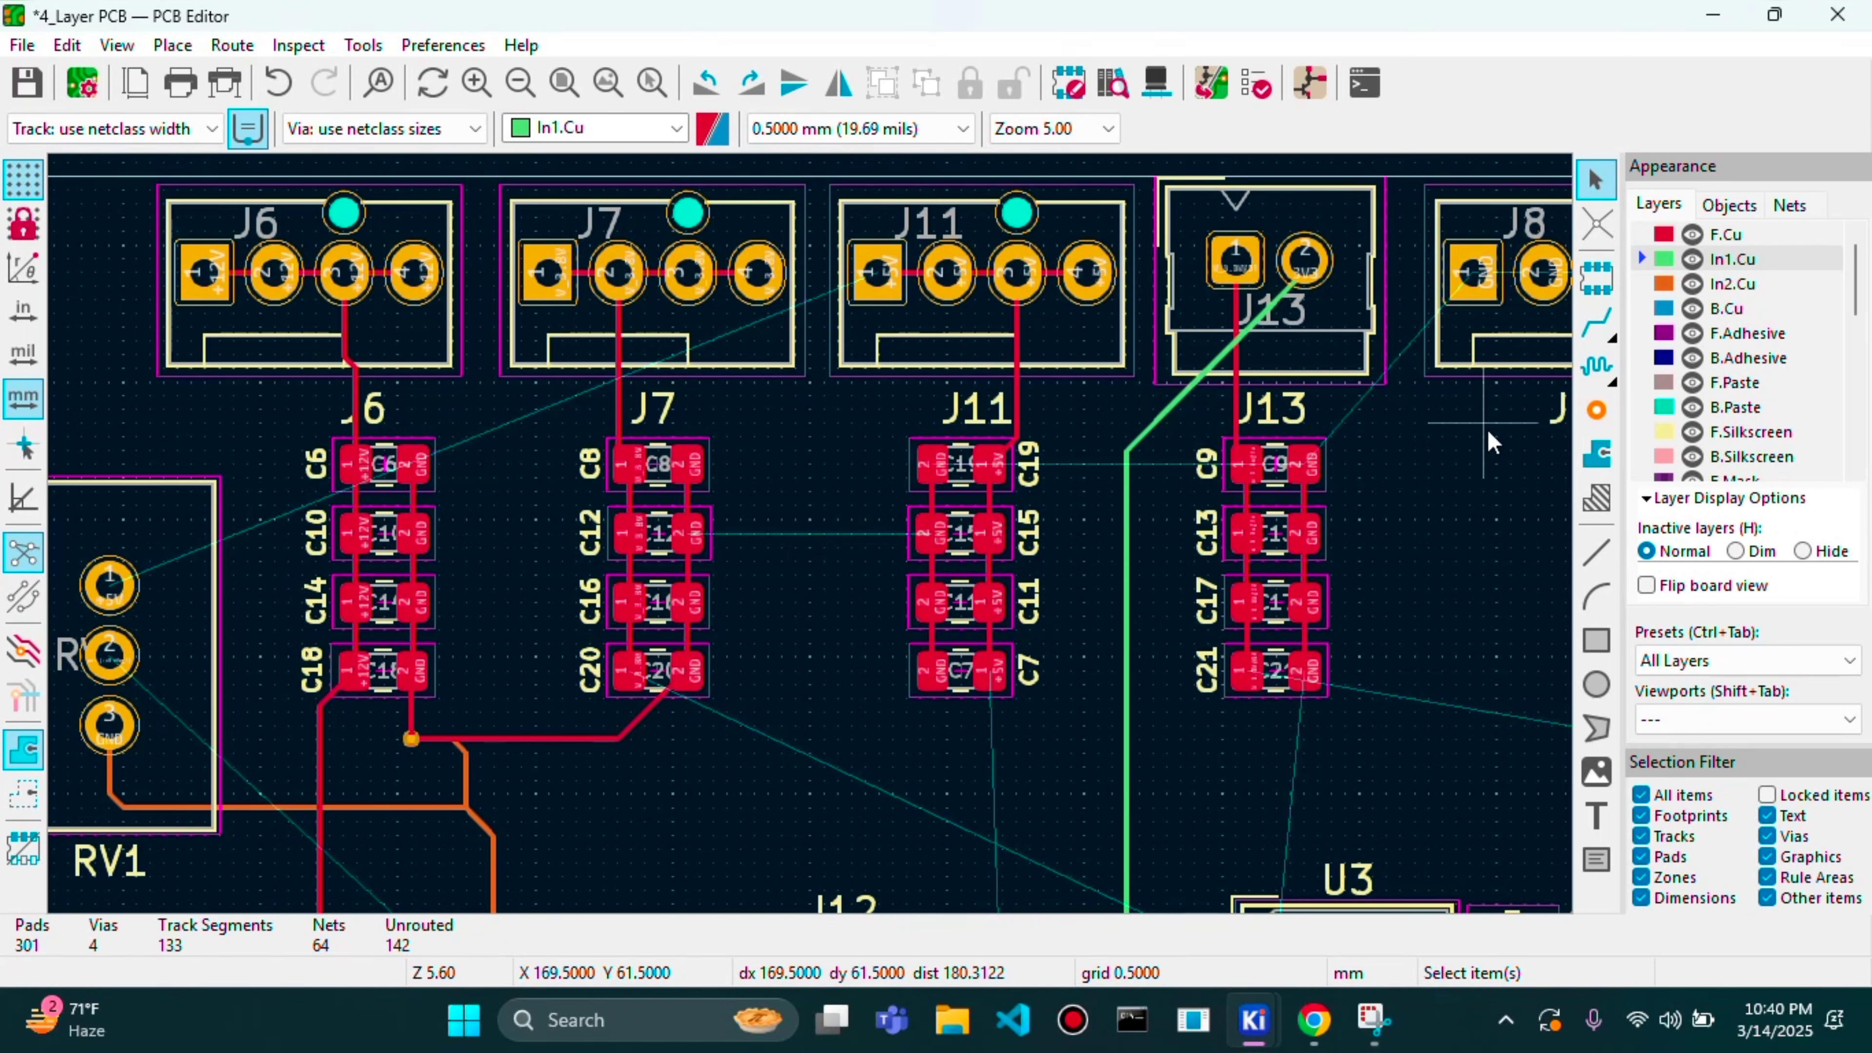
- Route a +5V track on the In1.Cu layer from pad 1 of RV1 to pad 1 of J11
{"action": "left_click", "coordinate": [1596, 322]}
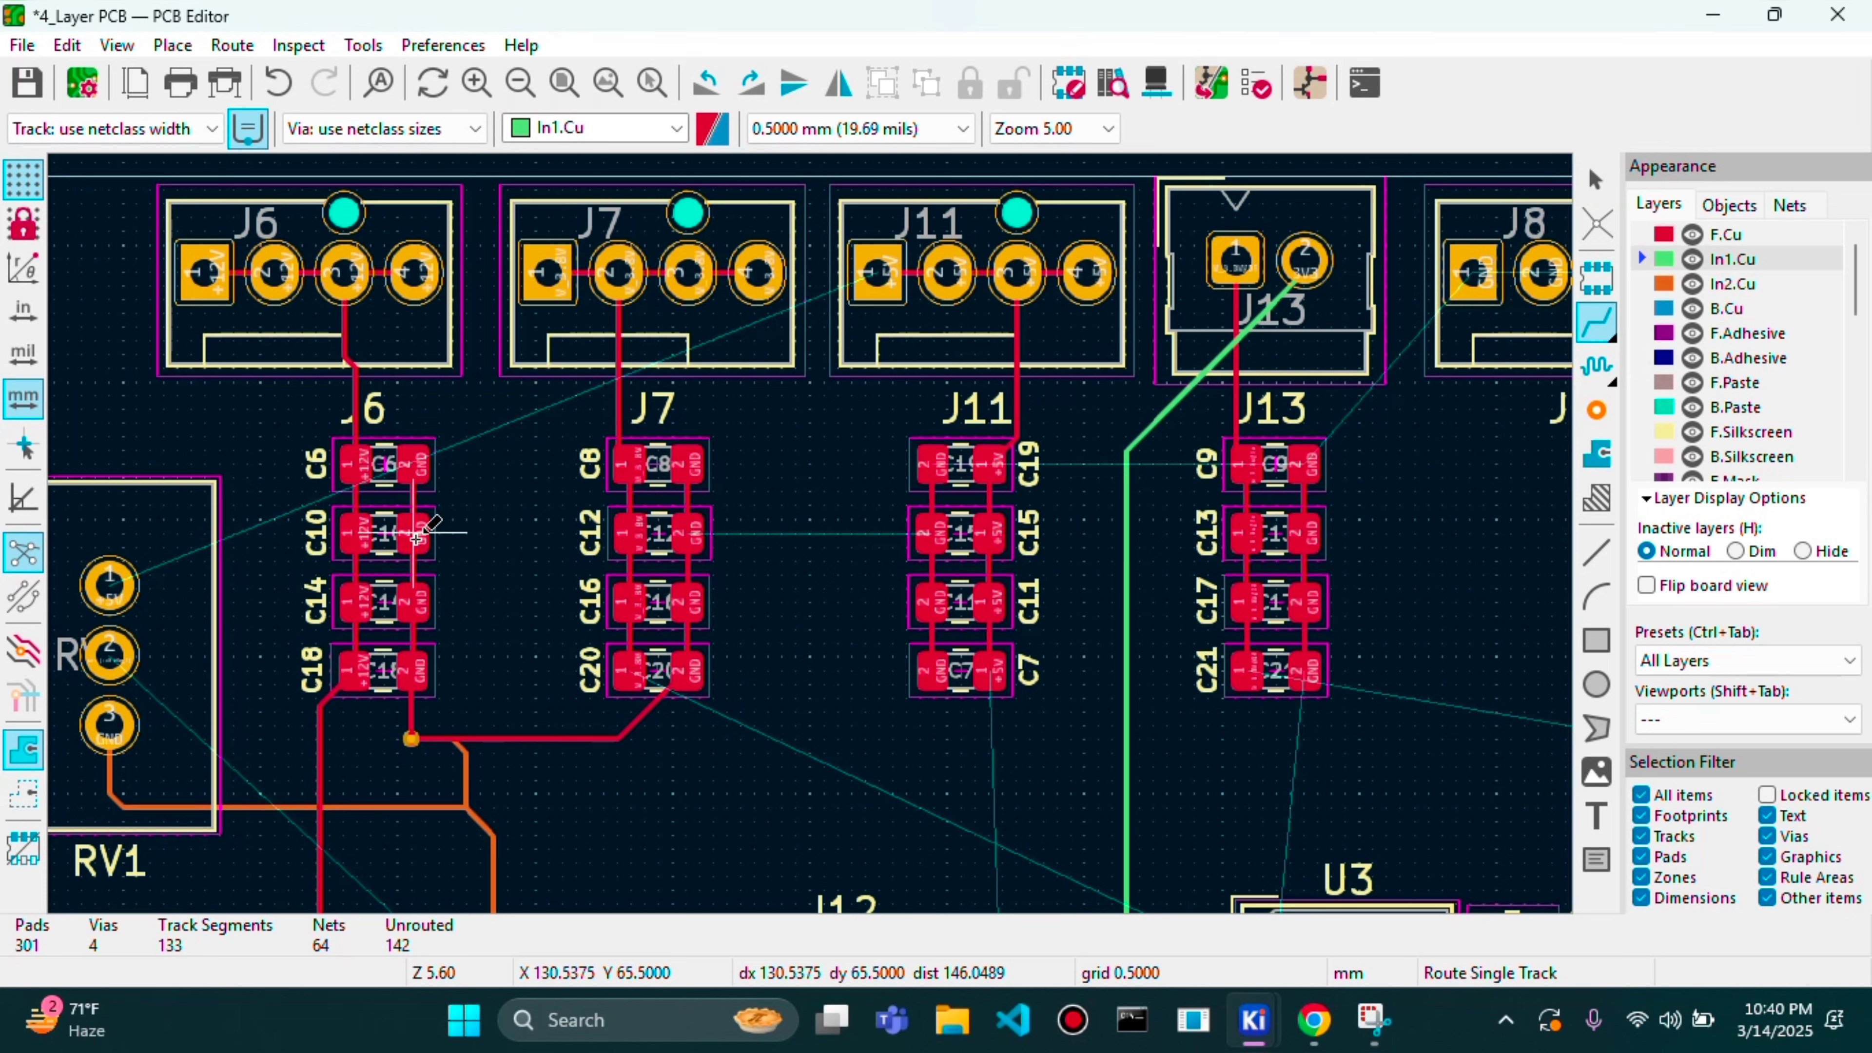
{"action": "left_click", "coordinate": [110, 585]}
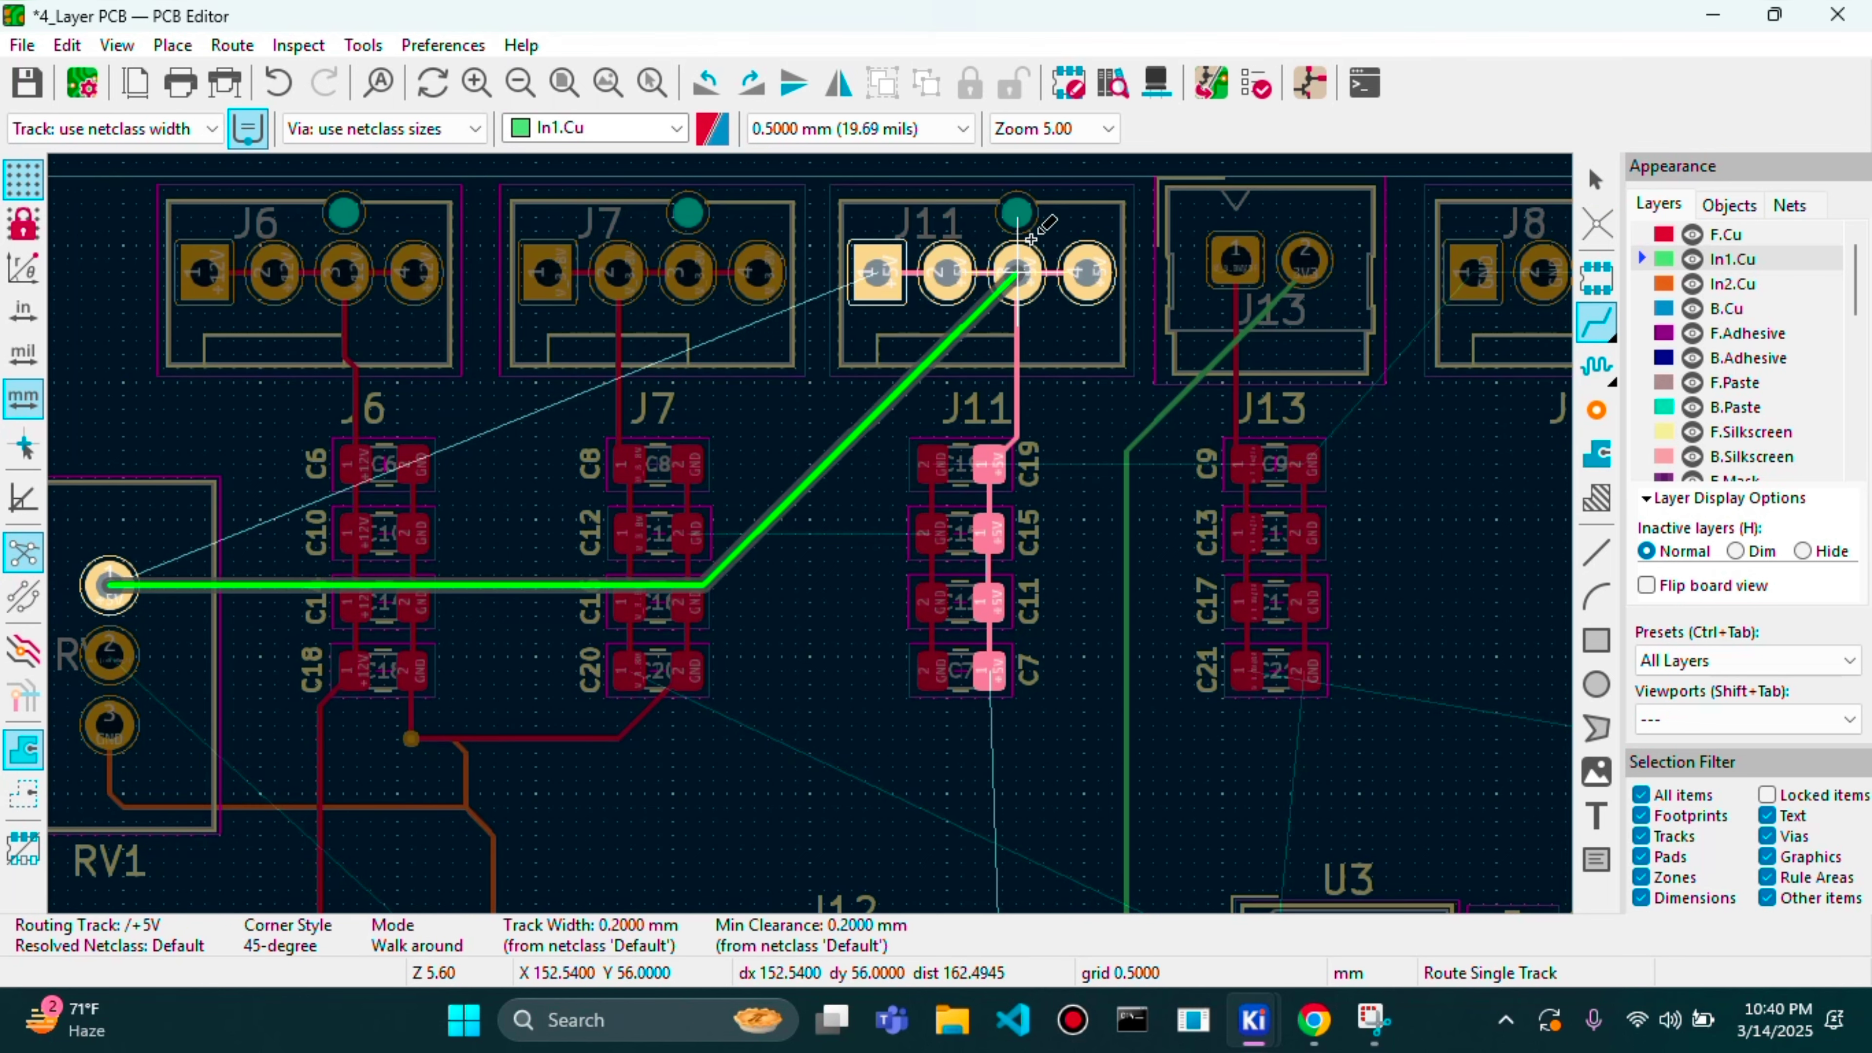
{"action": "left_click", "coordinate": [874, 275]}
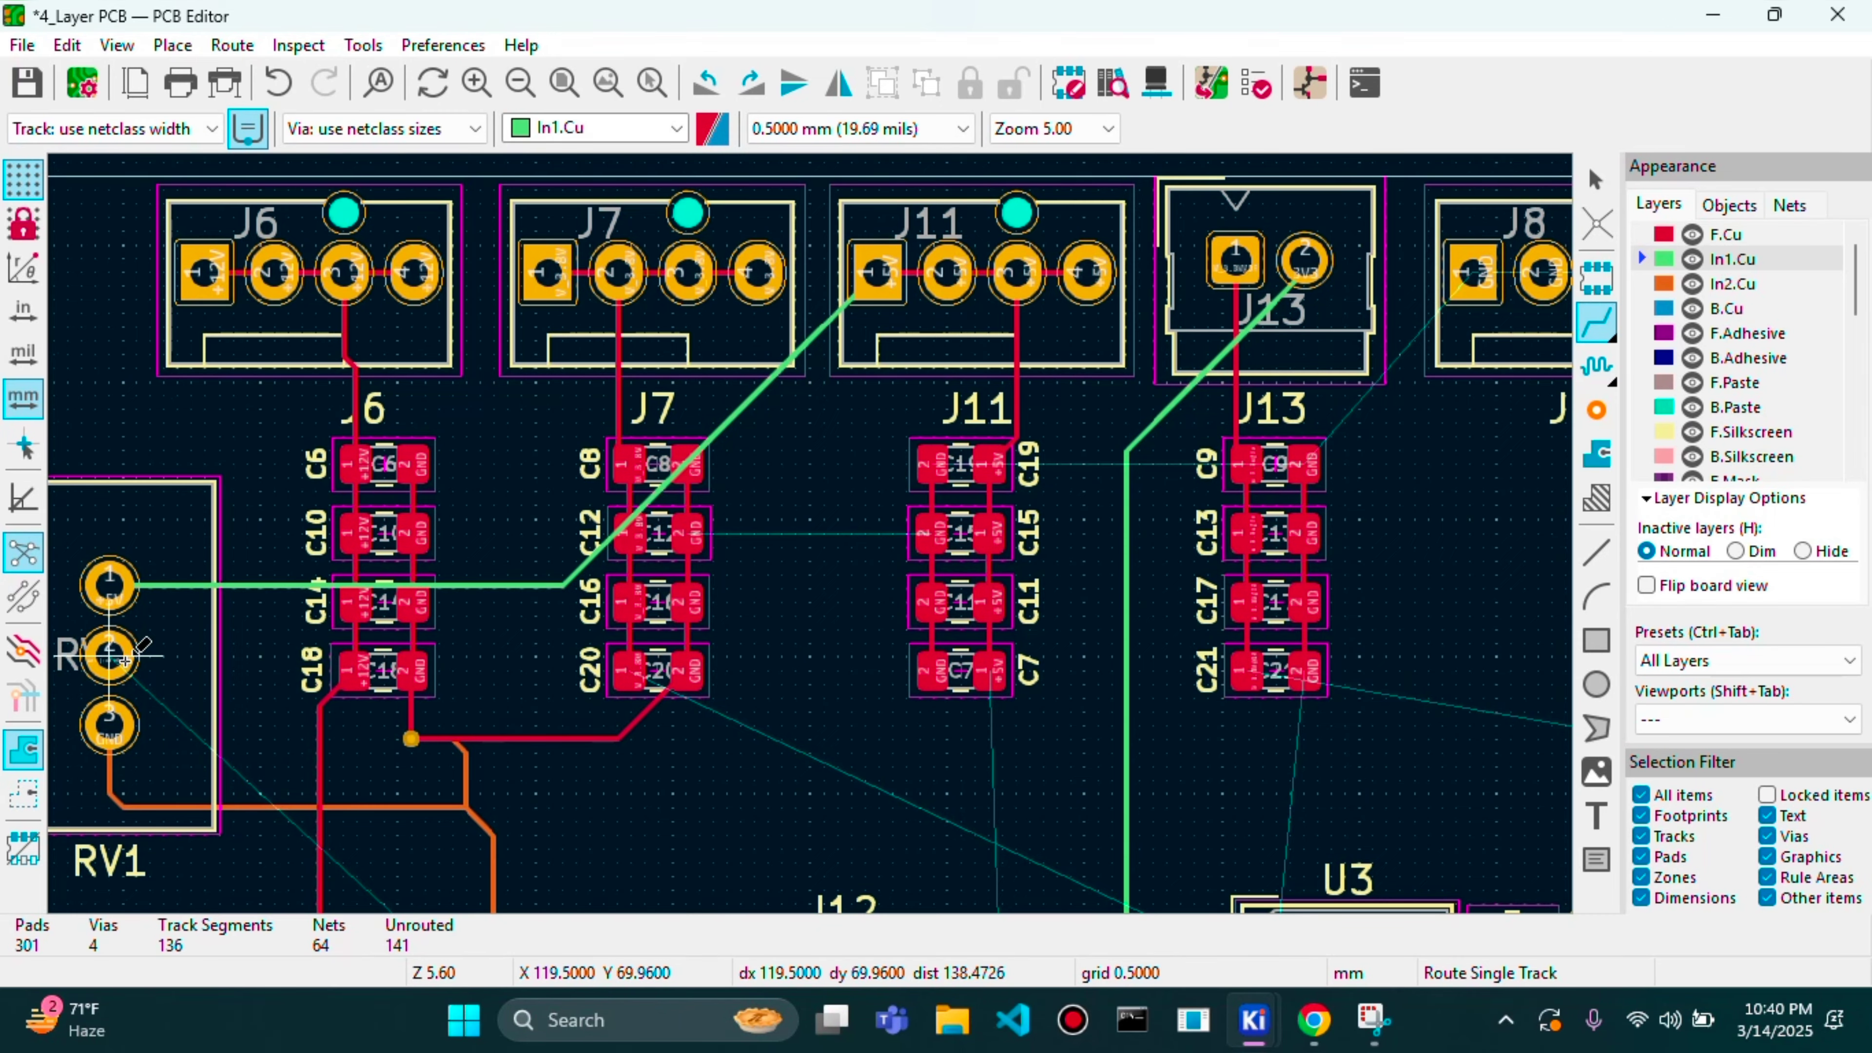
{"action": "scroll", "coordinate": [109, 655], "scroll_direction": "up", "scroll_amount": 6}
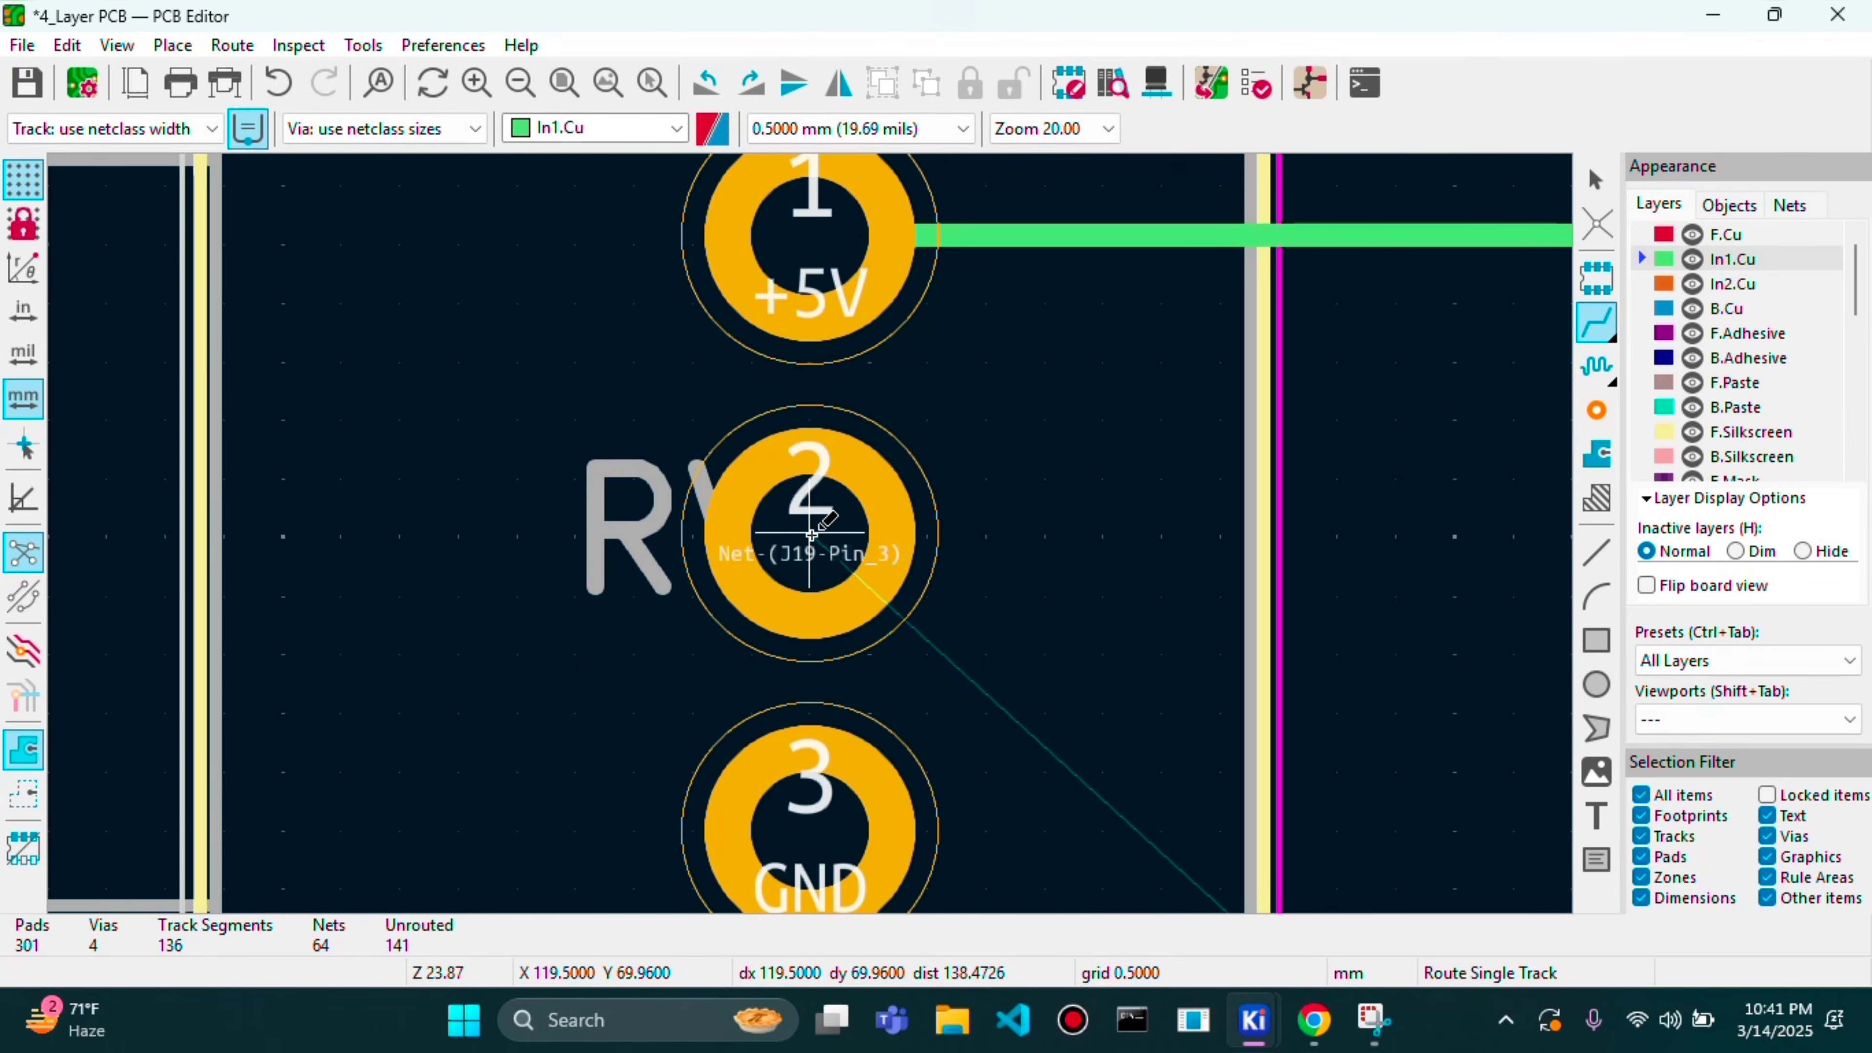
{"action": "scroll", "coordinate": [811, 533], "scroll_direction": "down", "scroll_amount": 6}
{"action": "scroll", "coordinate": [811, 532], "scroll_direction": "down", "scroll_amount": 2}
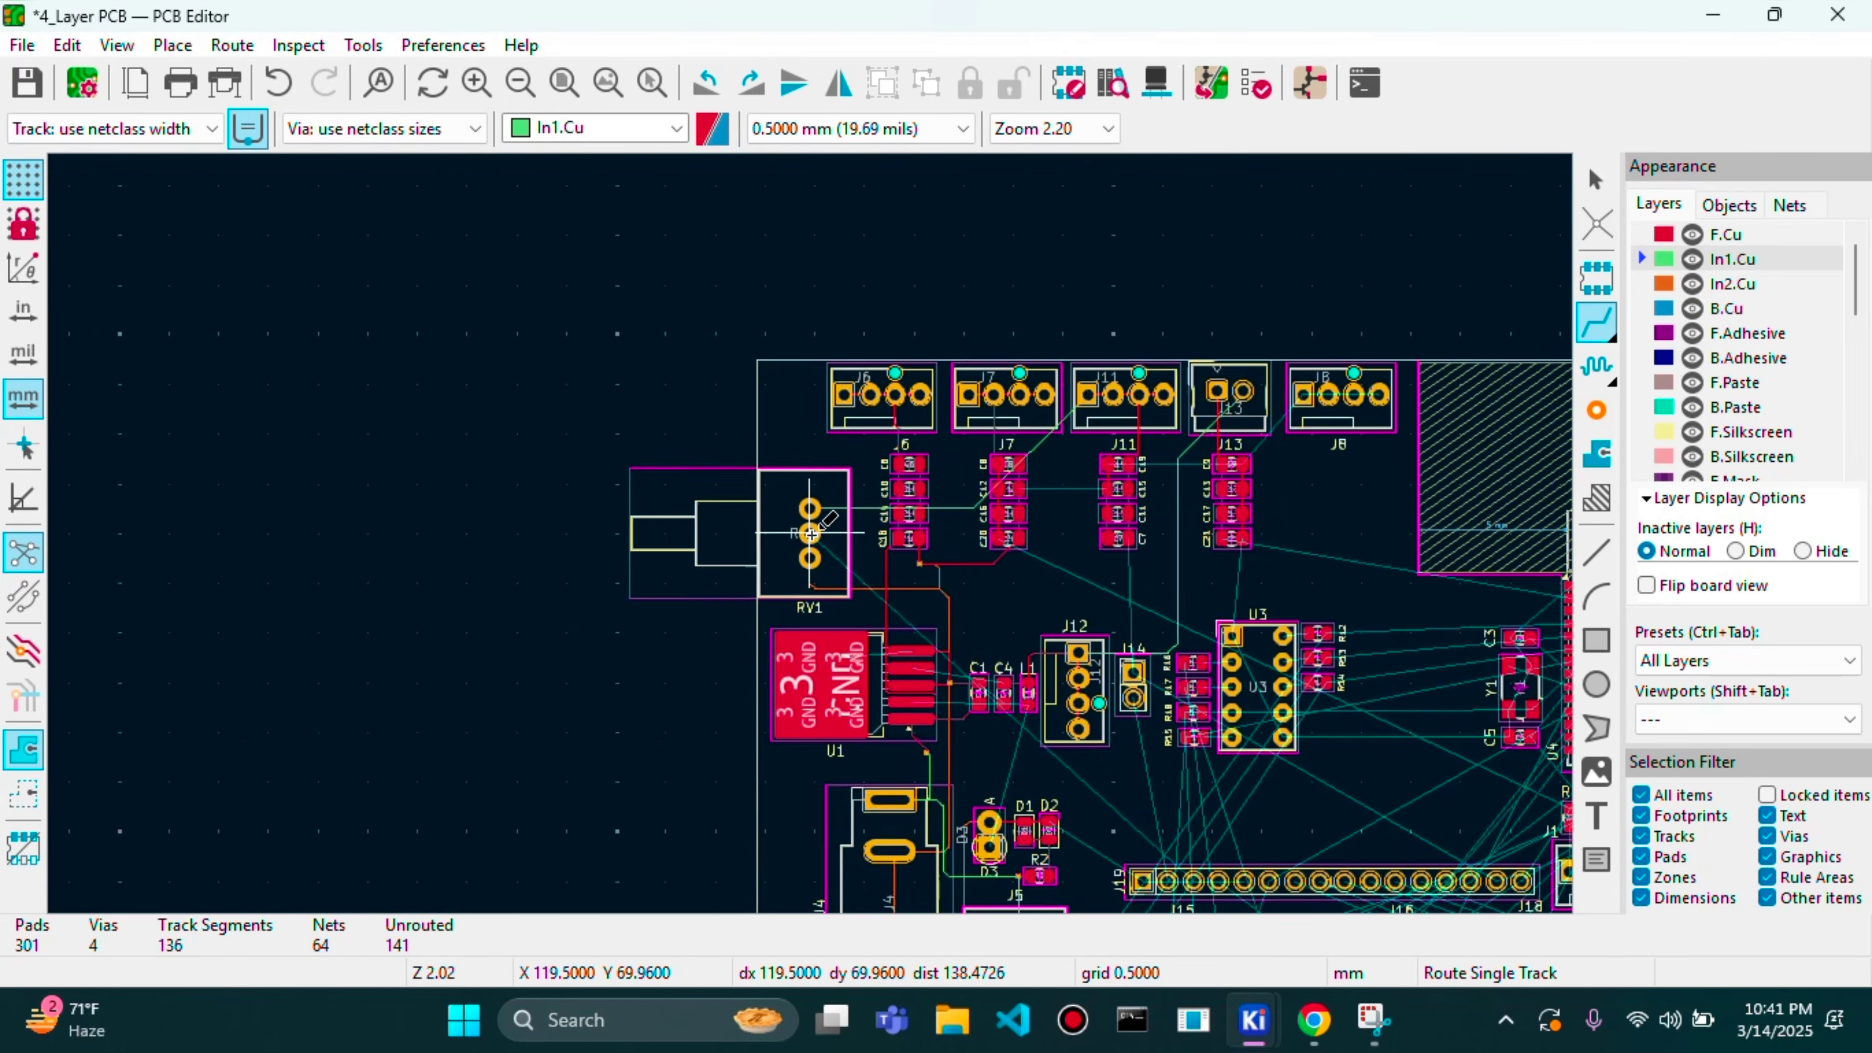
{"action": "left_click", "coordinate": [811, 532]}
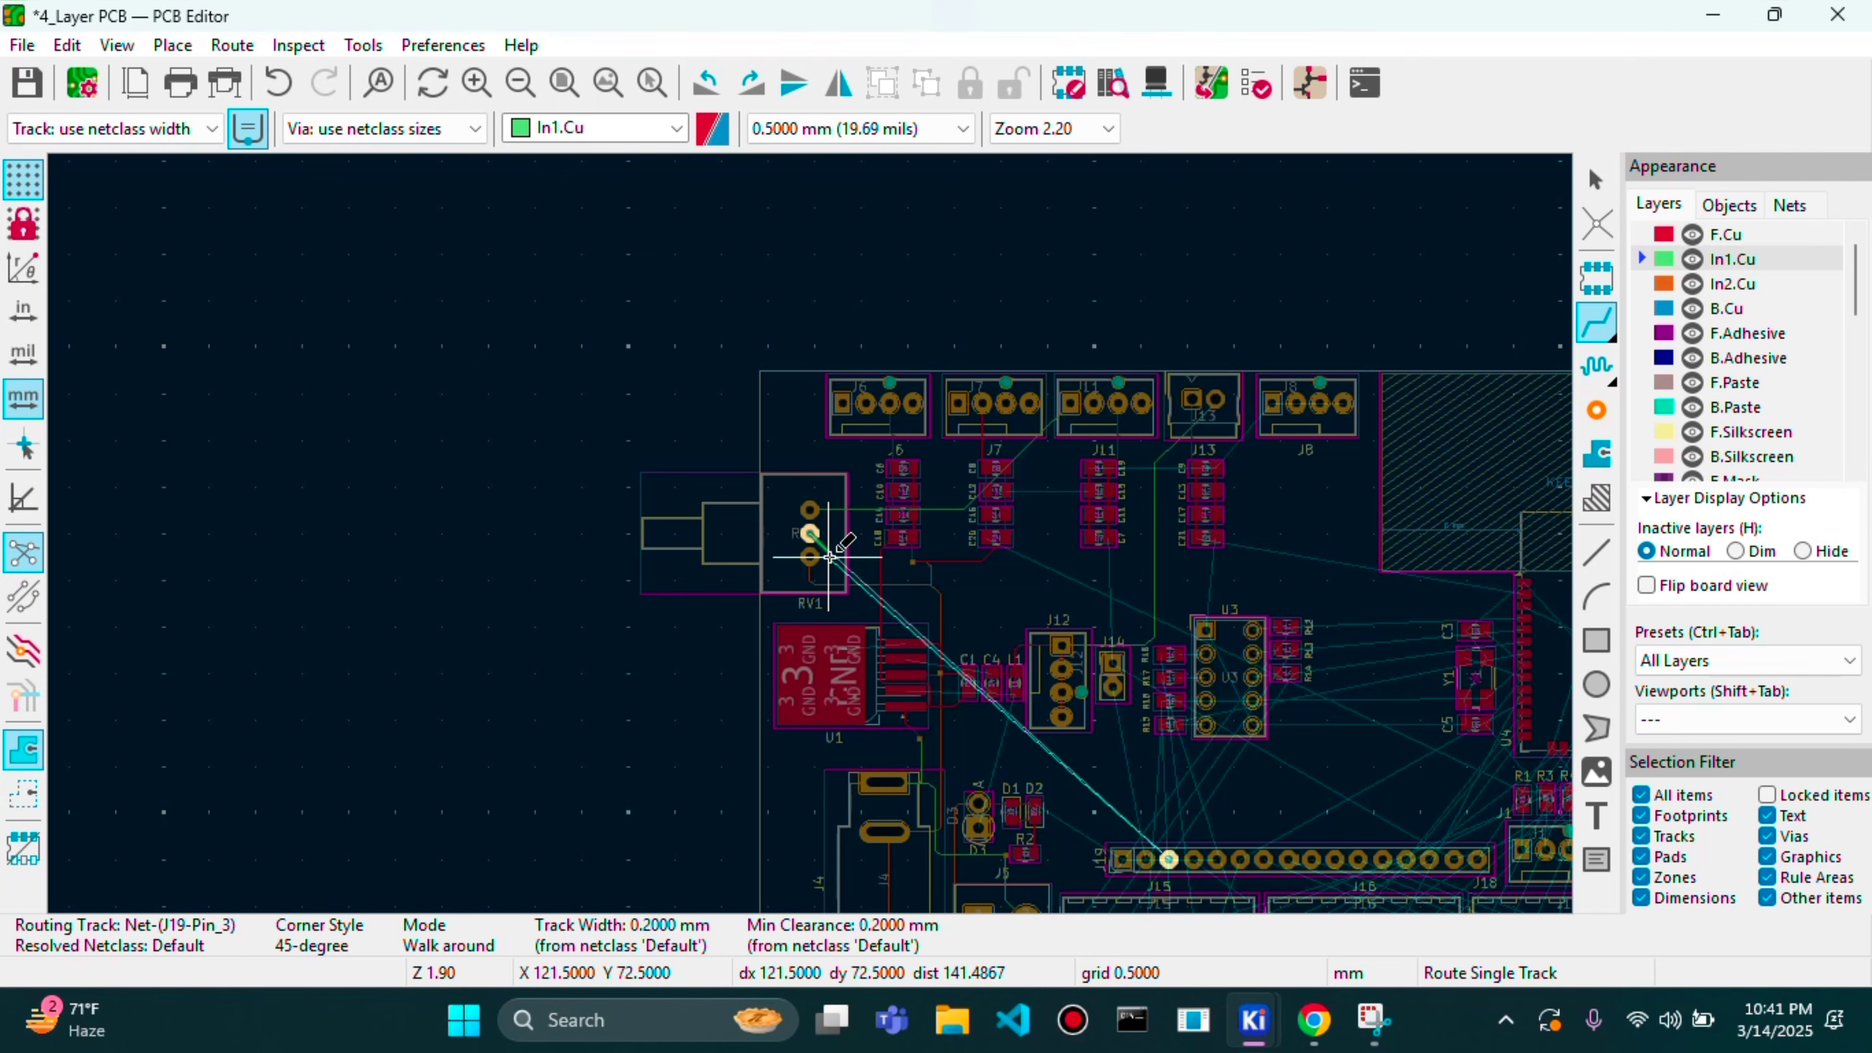
{"action": "scroll", "coordinate": [1169, 859], "scroll_direction": "up", "scroll_amount": 1}
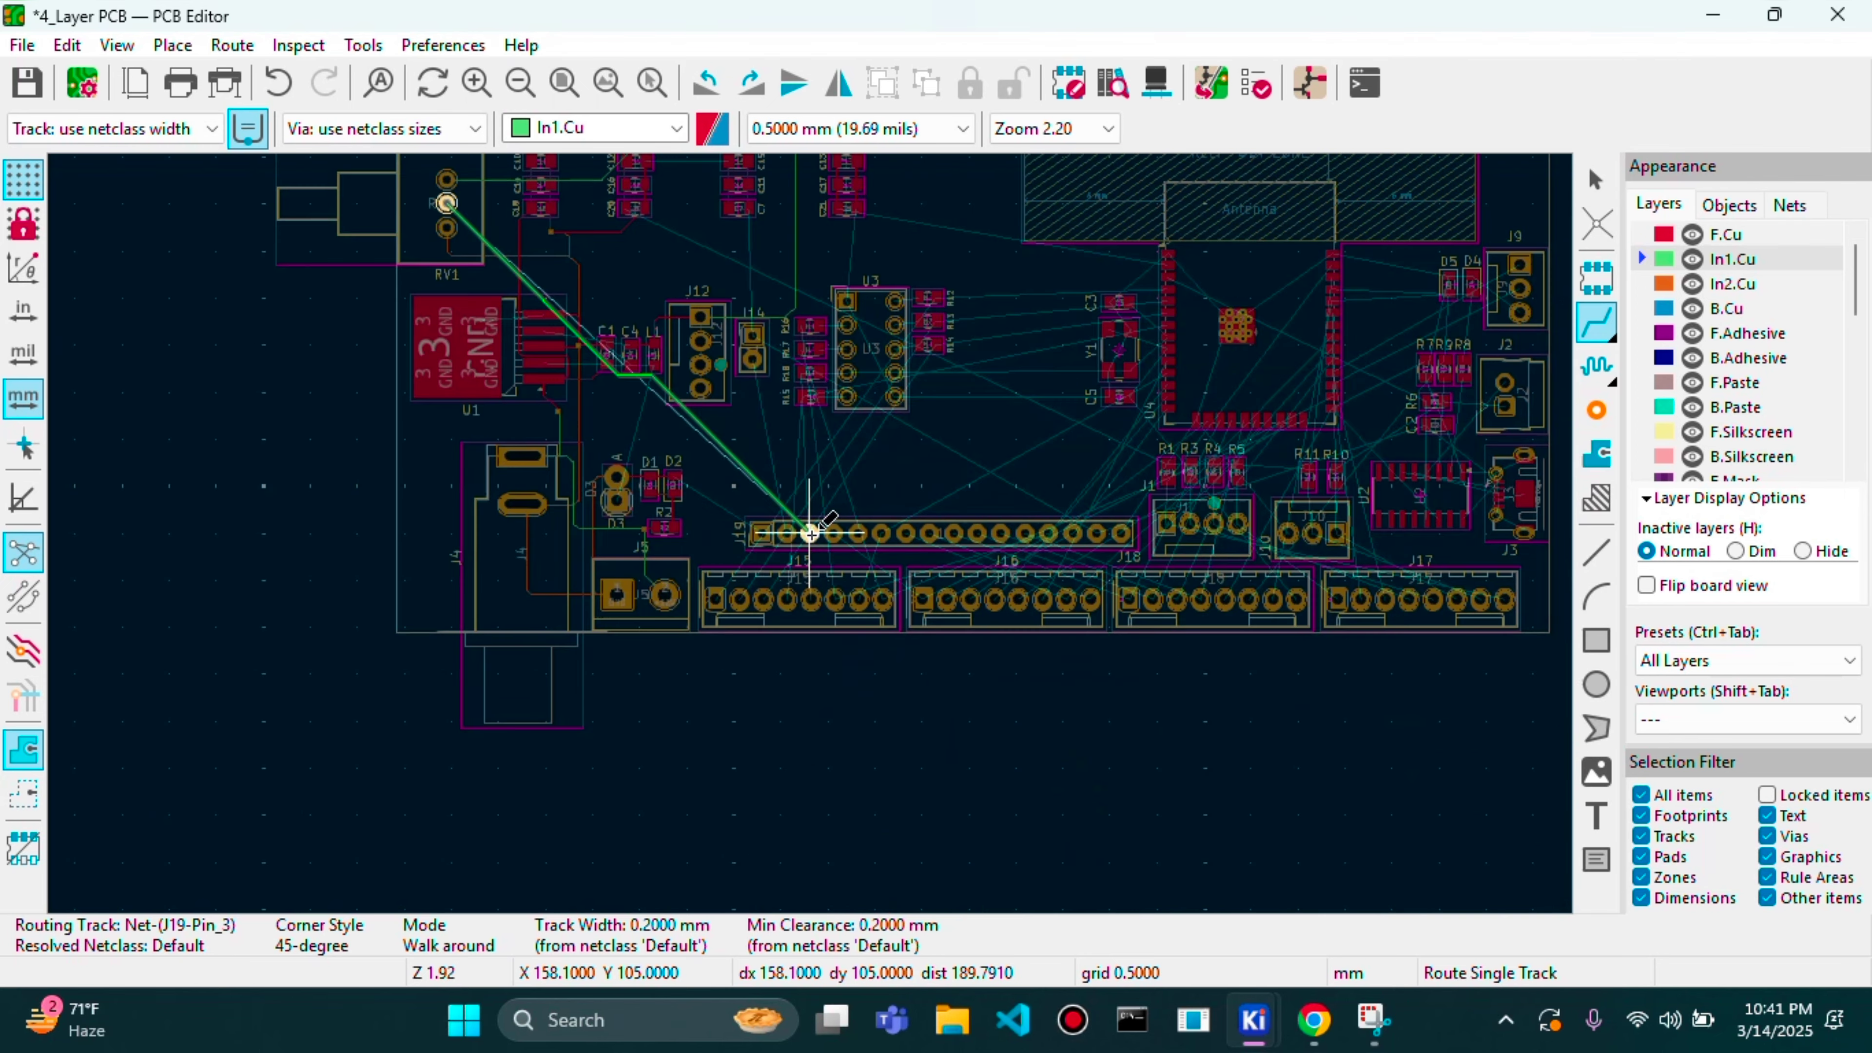
{"action": "scroll", "coordinate": [811, 533], "scroll_direction": "up", "scroll_amount": 7}
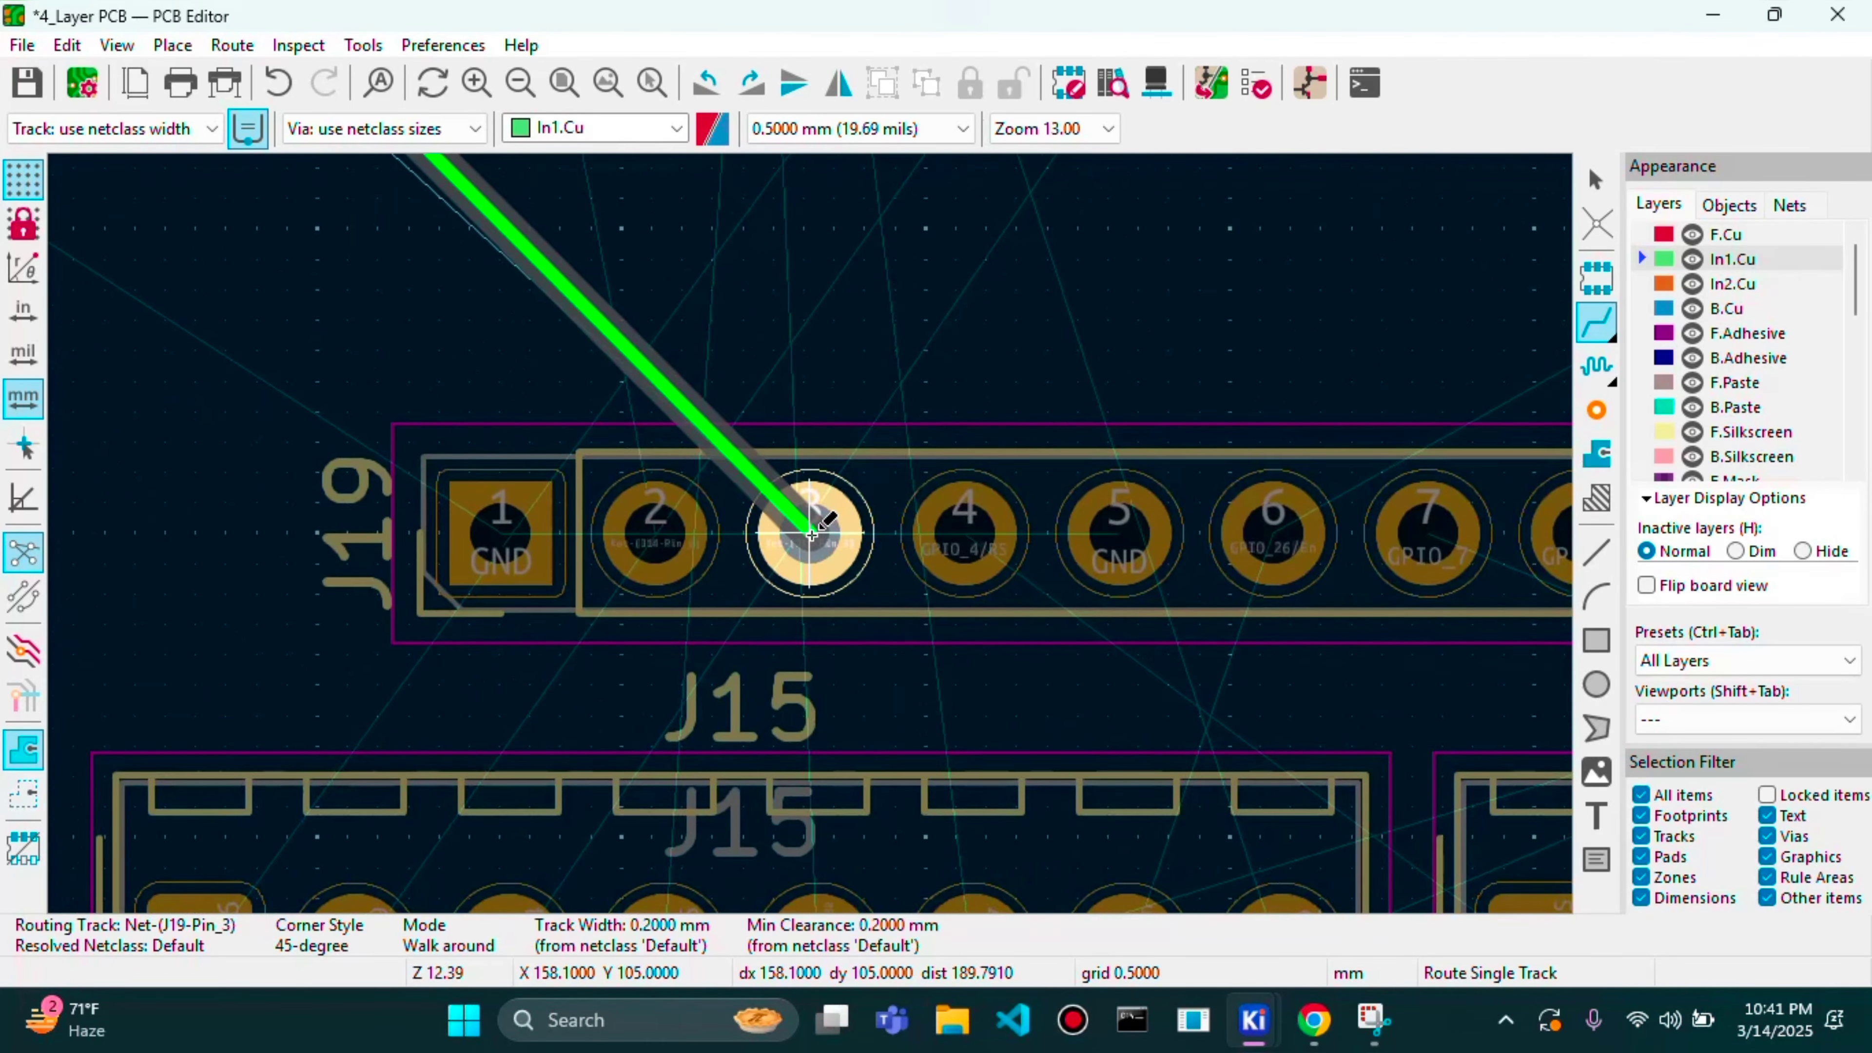
{"action": "scroll", "coordinate": [811, 532], "scroll_direction": "up", "scroll_amount": 3}
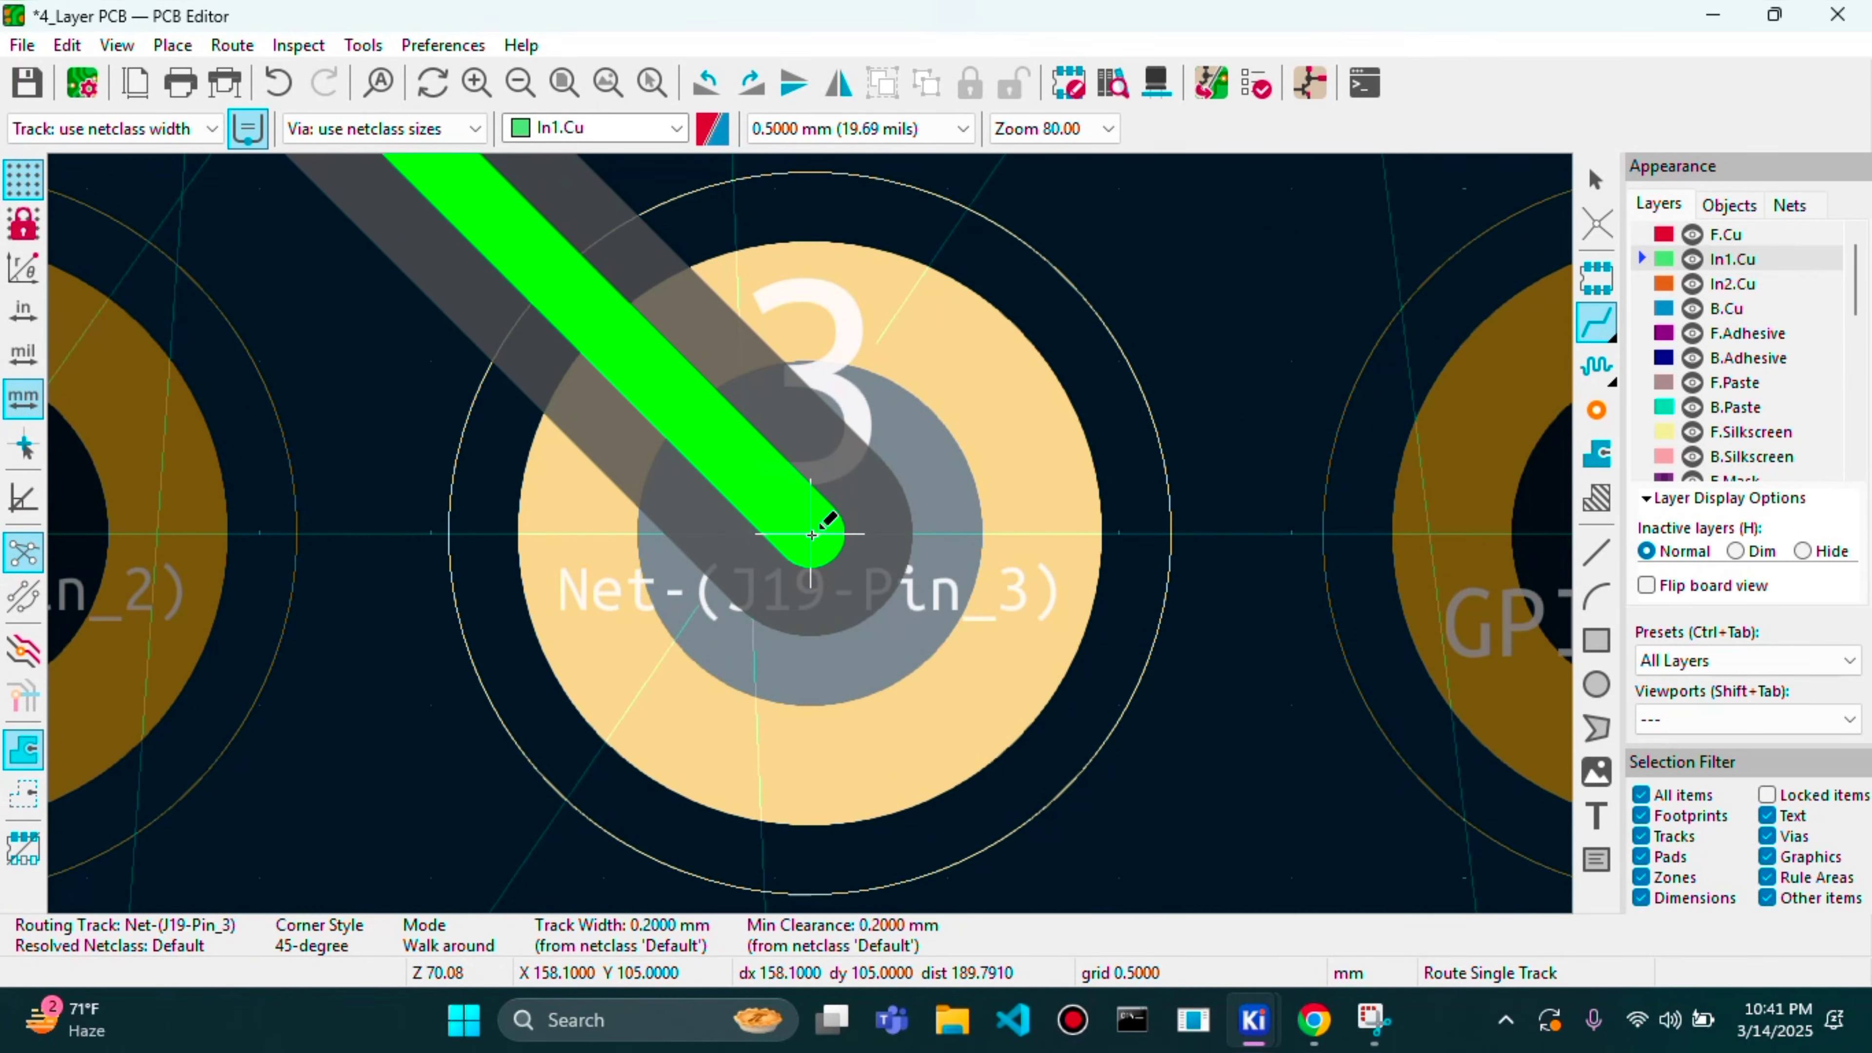
{"action": "key", "text": "Escape"}
{"action": "key", "text": "Escape"}
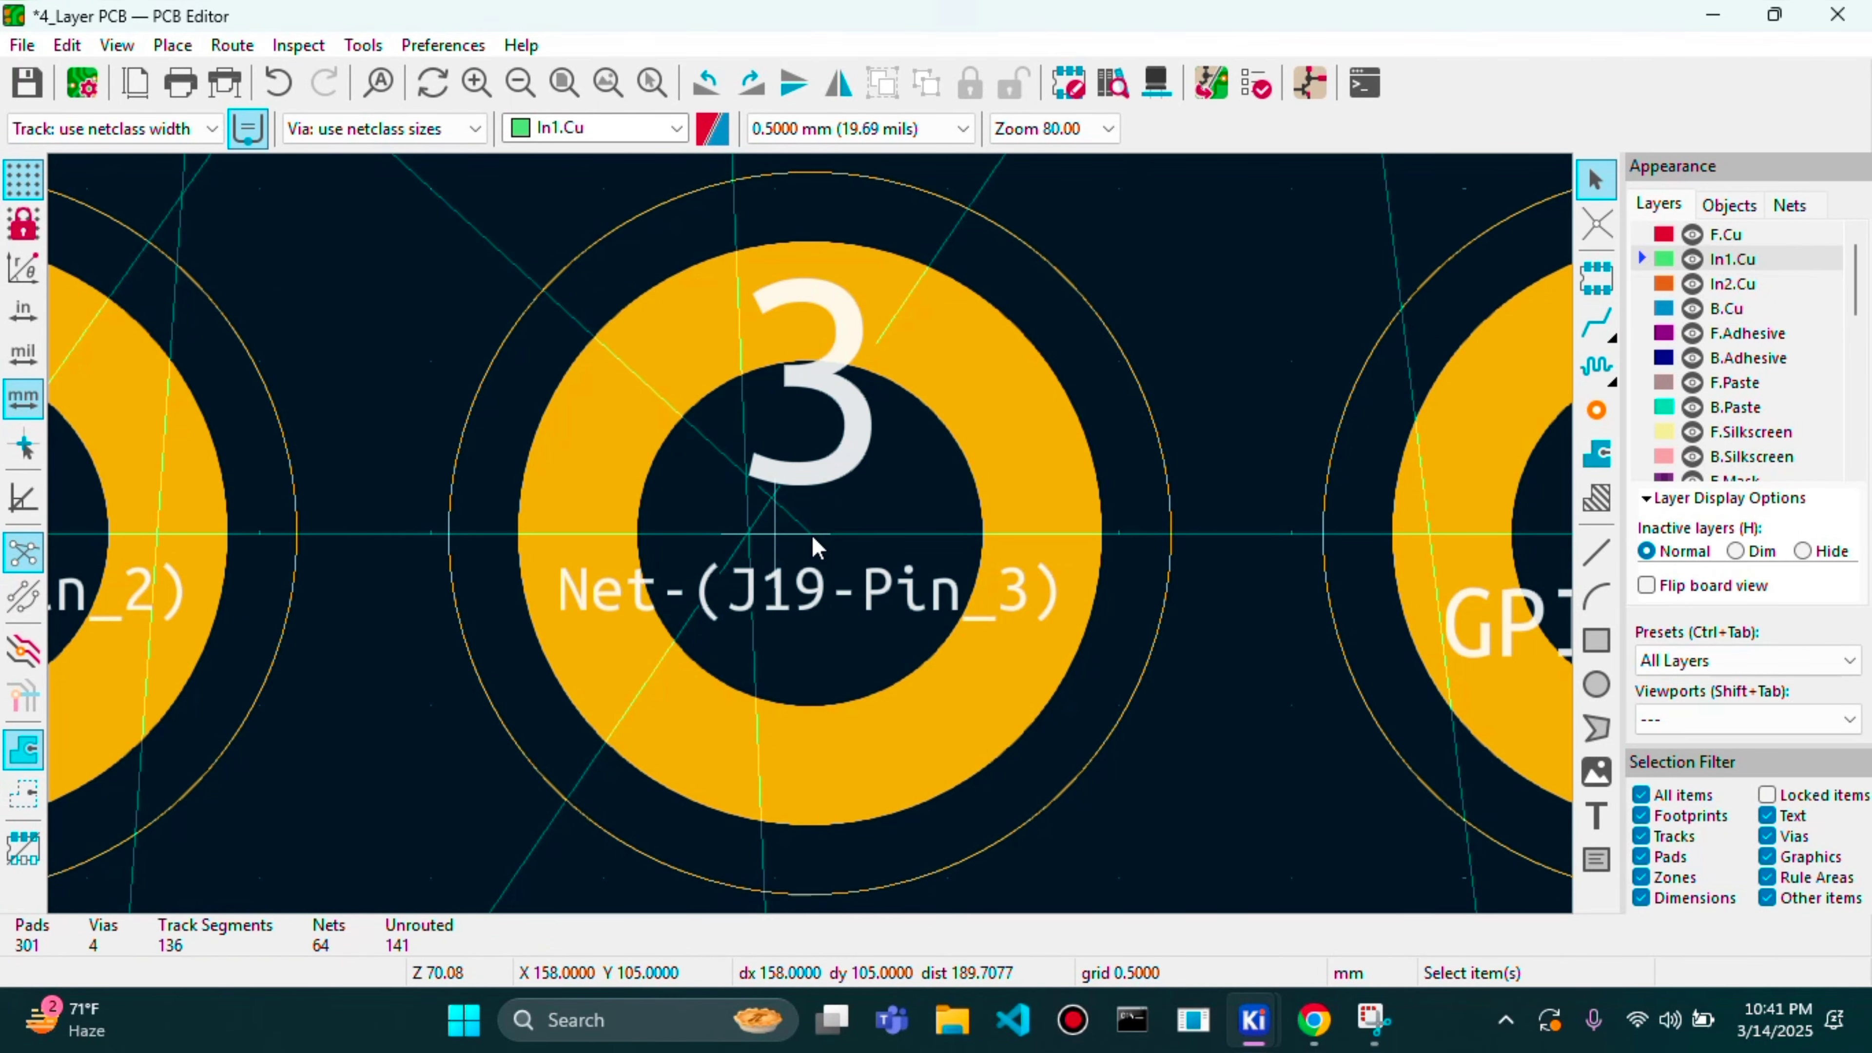
- Open the 4_Layer PCB.kicad_sch schematic, examine how RV1 and J14 connect to header J19, and return to the PCB Editor
{"action": "mouse_move", "coordinate": [1257, 1022]}
{"action": "left_click", "coordinate": [1066, 852]}
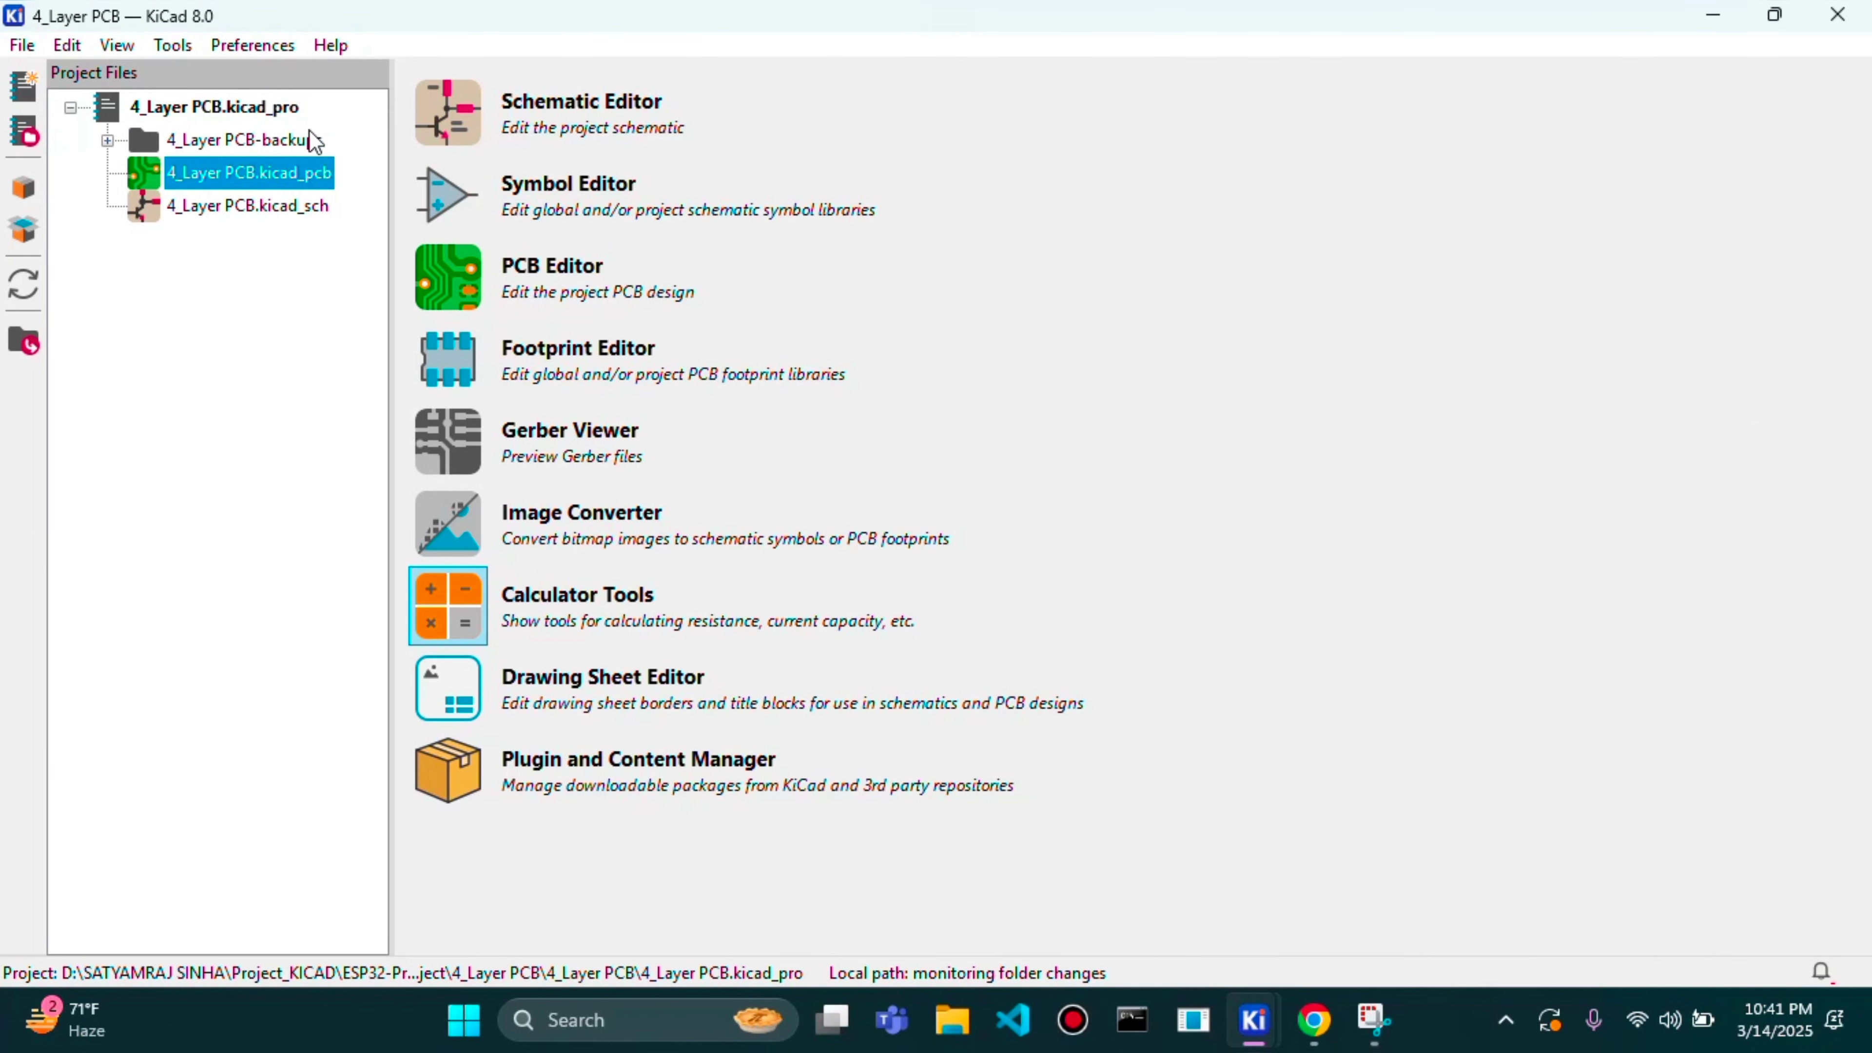
{"action": "double_click", "coordinate": [282, 207]}
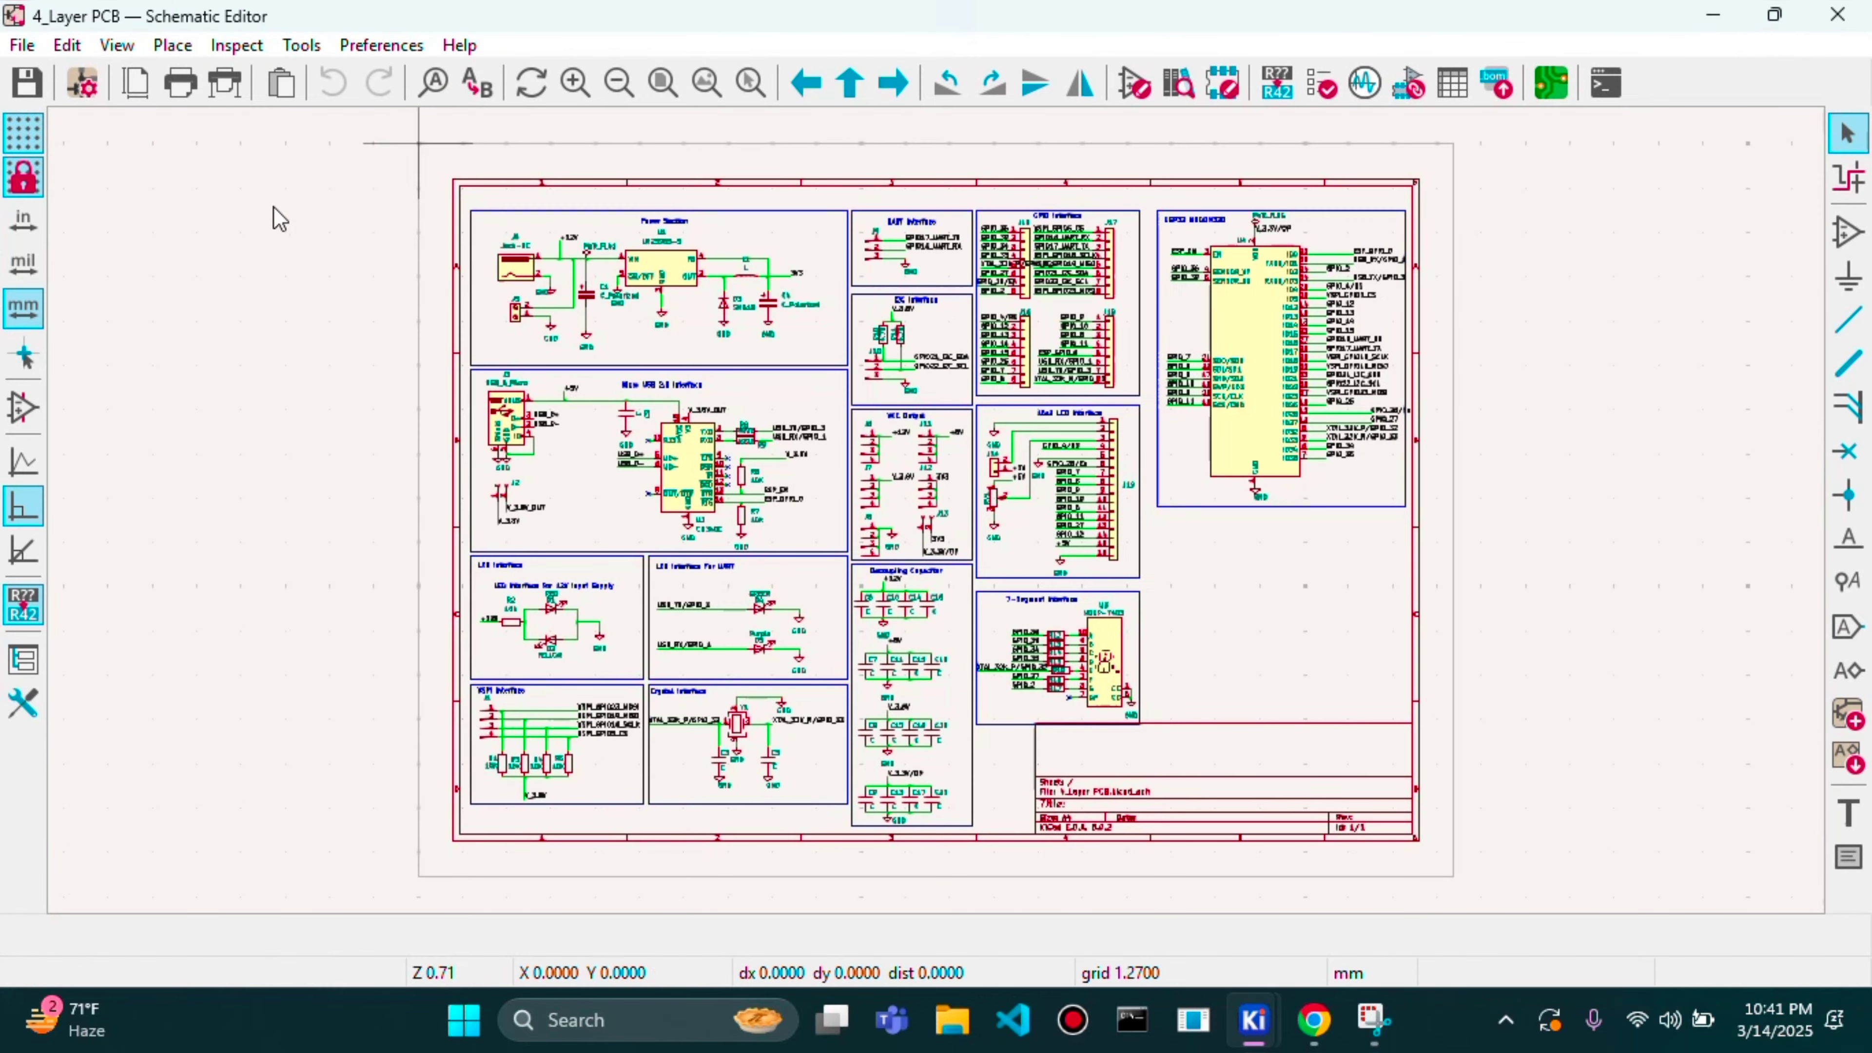
{"action": "mouse_move", "coordinate": [1267, 1021]}
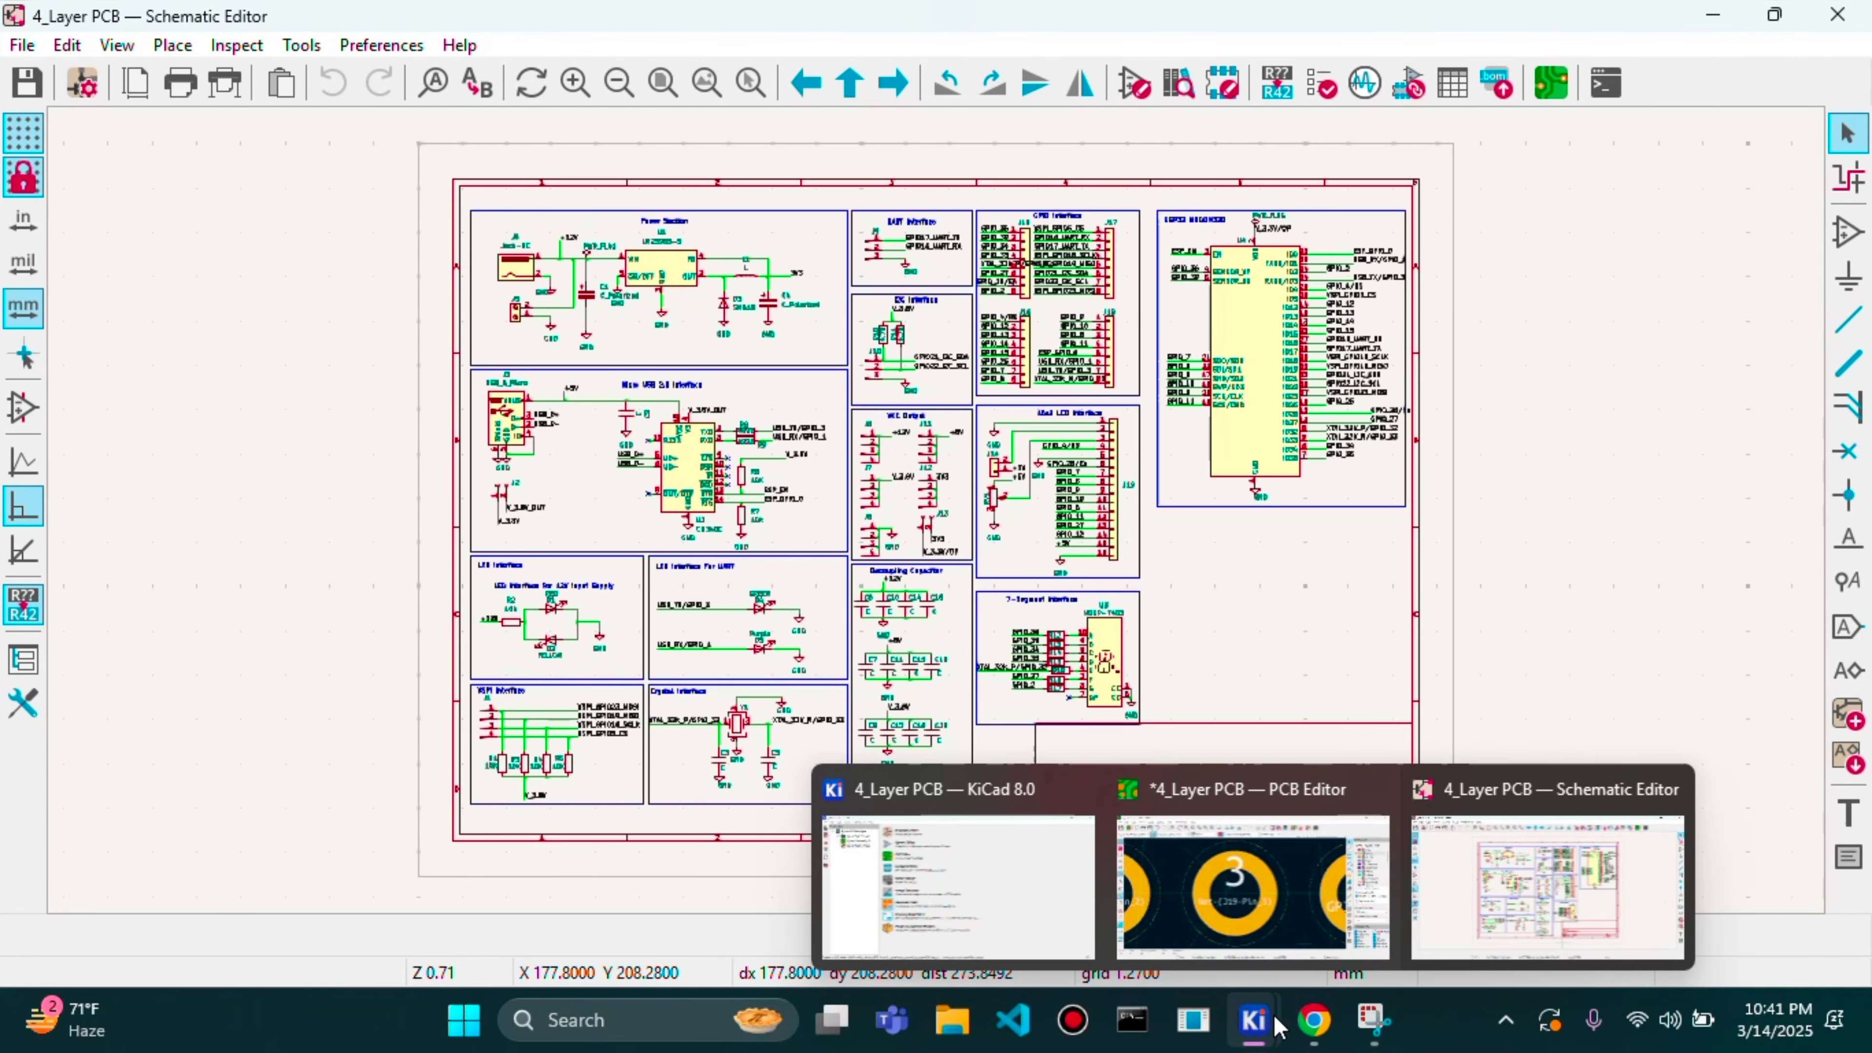
{"action": "left_click", "coordinate": [1267, 934]}
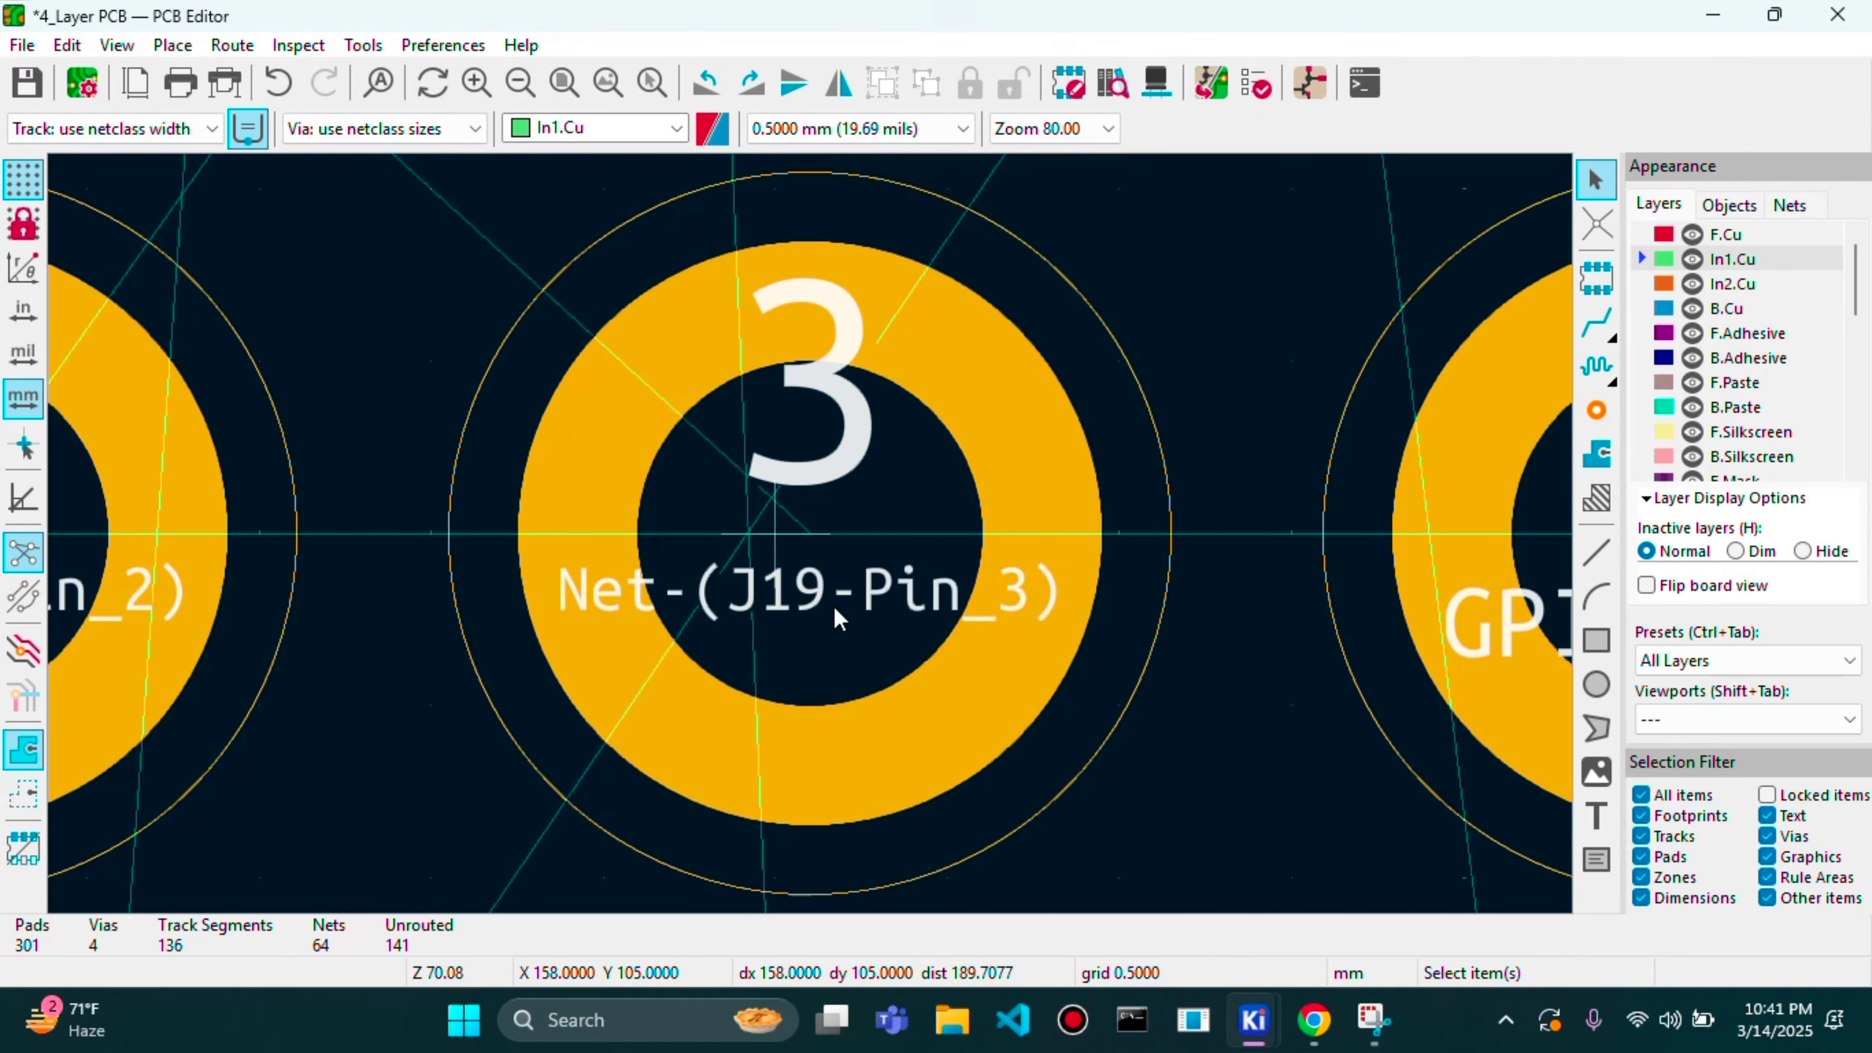
{"action": "mouse_move", "coordinate": [1252, 1040]}
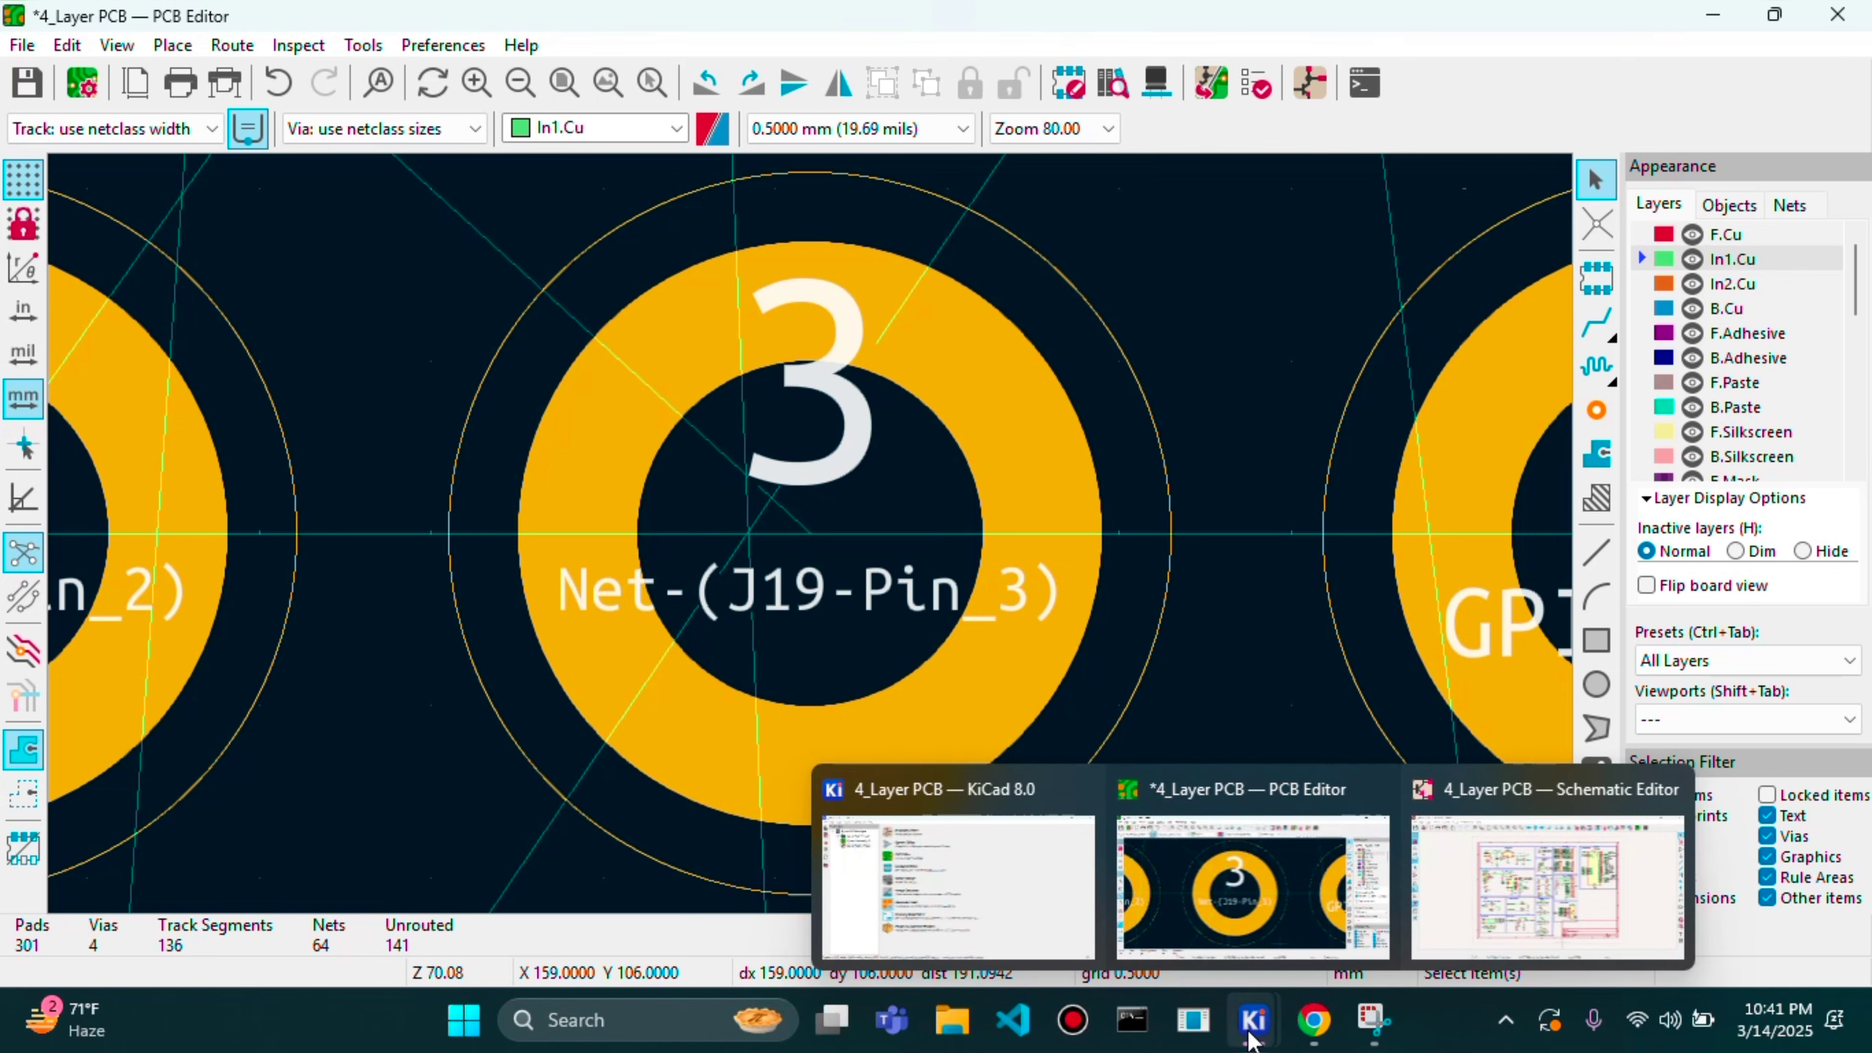
{"action": "left_click", "coordinate": [1548, 885]}
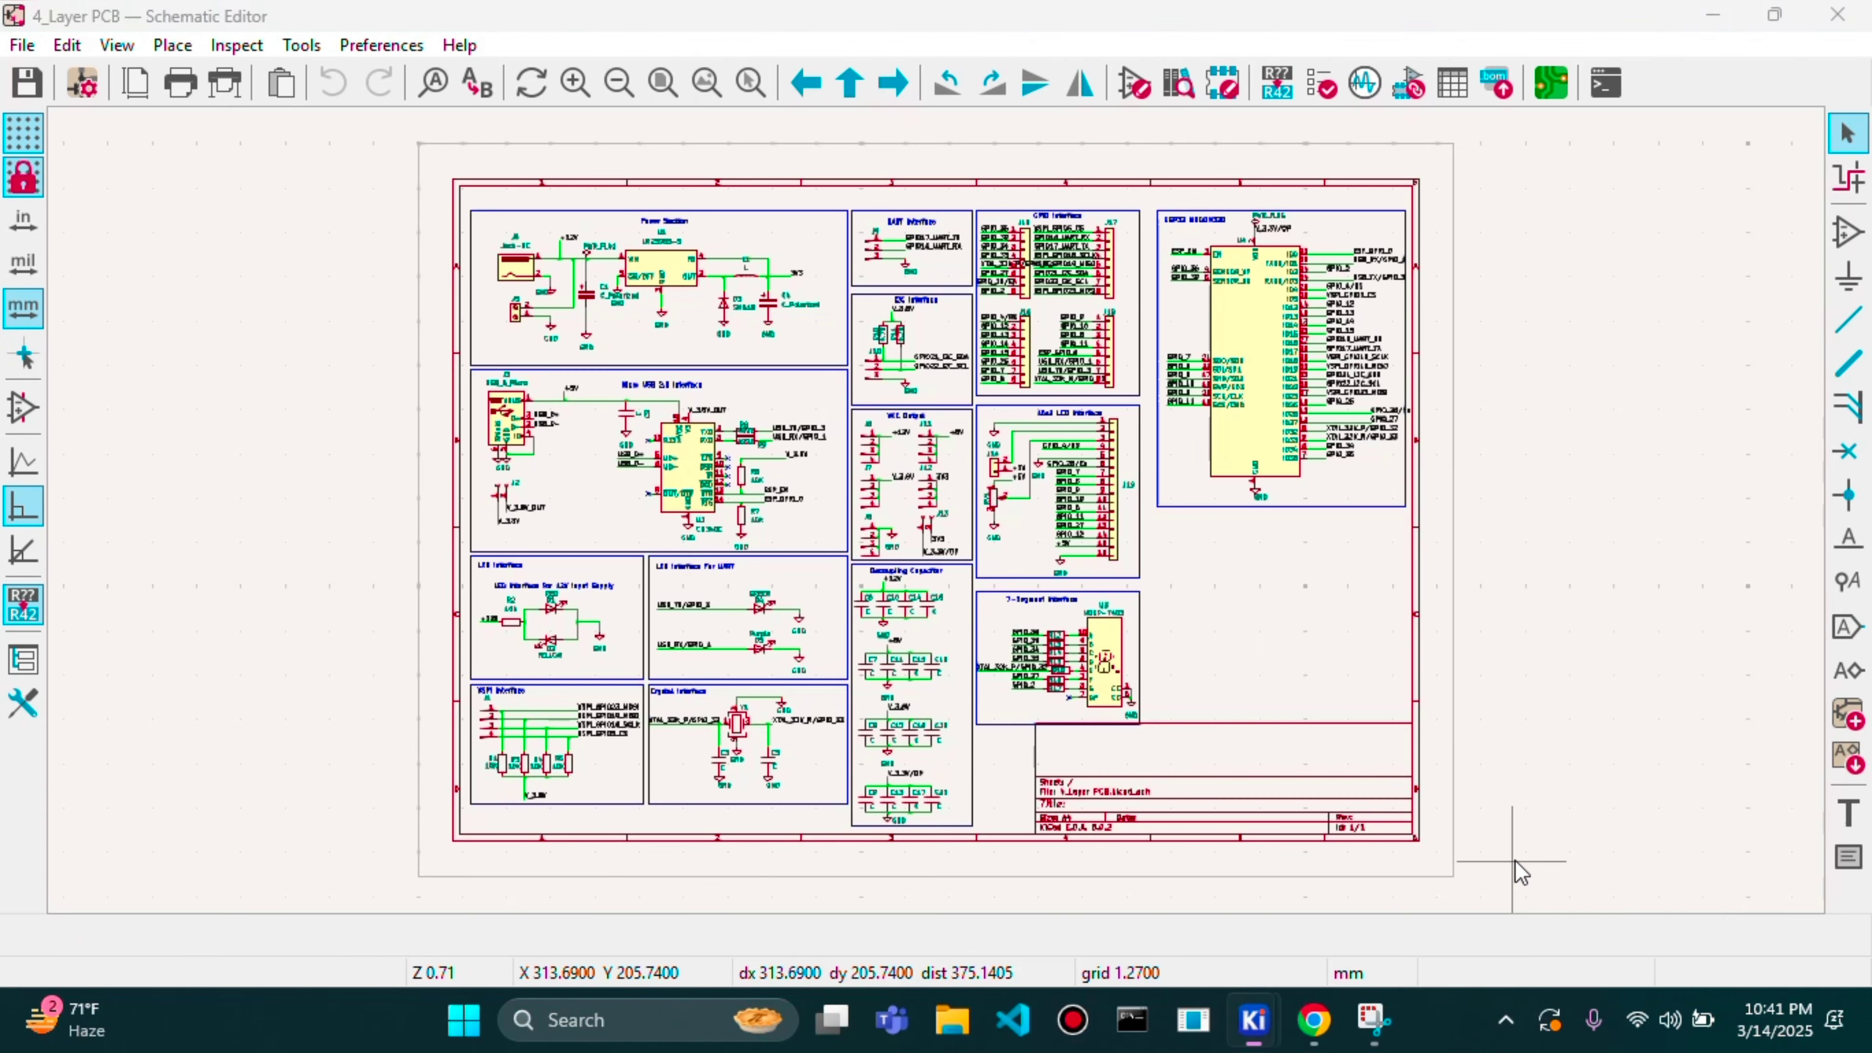
{"action": "scroll", "coordinate": [1119, 525], "scroll_direction": "up", "scroll_amount": 5}
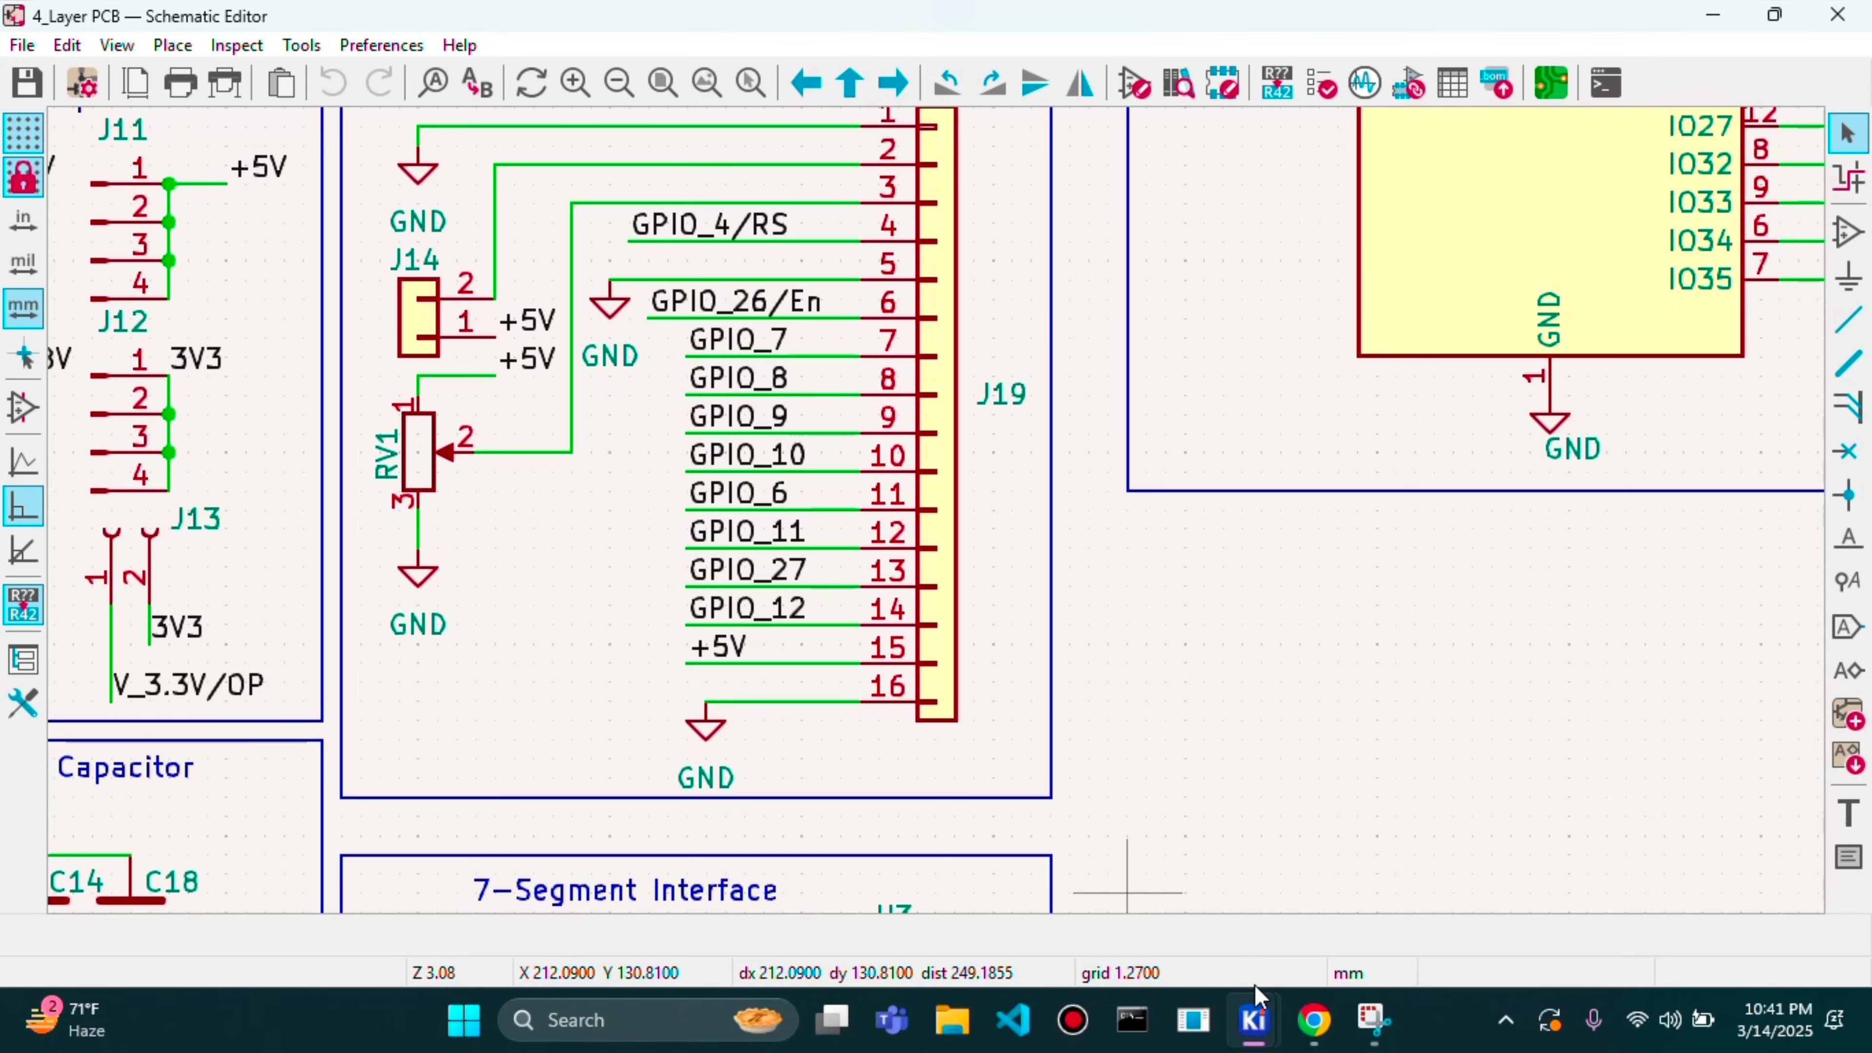
{"action": "mouse_move", "coordinate": [1253, 1022]}
{"action": "left_click", "coordinate": [1269, 914]}
- Route a track on the In1.Cu layer from pad 2 of RV1 to pad 3 of J19
{"action": "scroll", "coordinate": [812, 535], "scroll_direction": "down", "scroll_amount": 4}
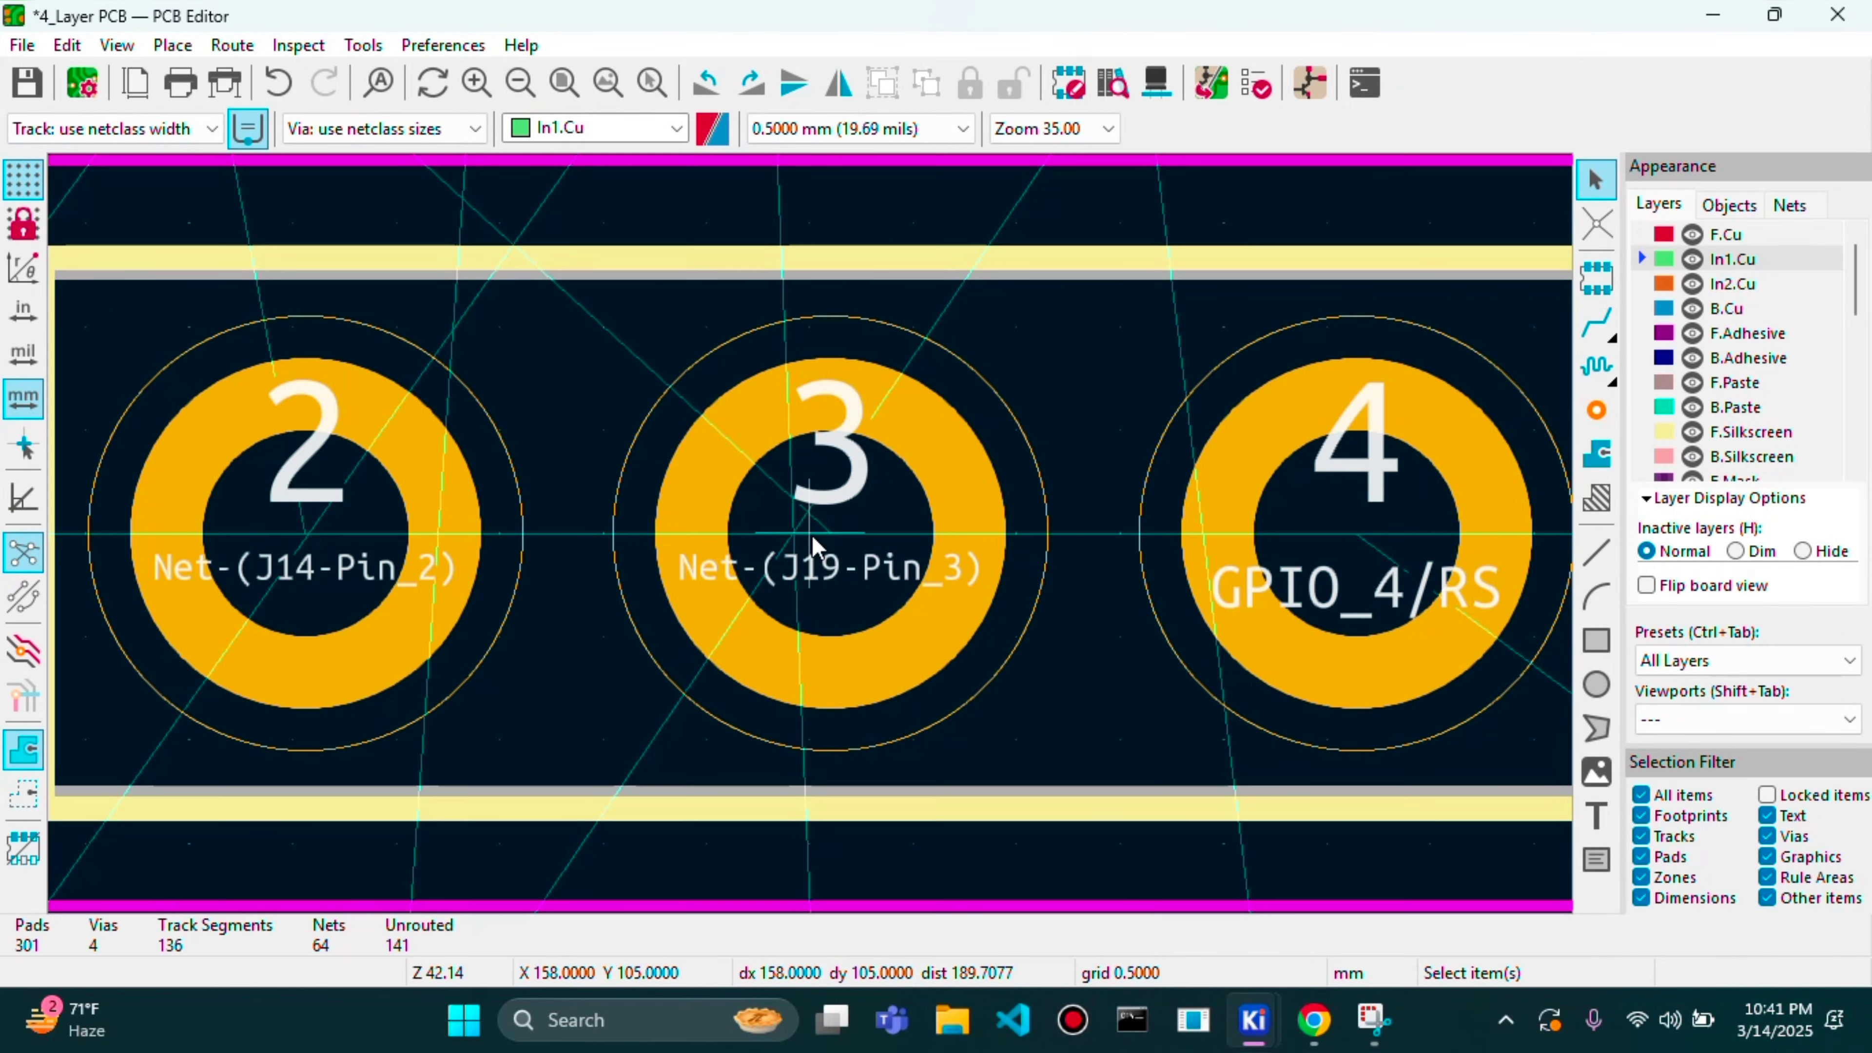
{"action": "scroll", "coordinate": [812, 535], "scroll_direction": "down", "scroll_amount": 3}
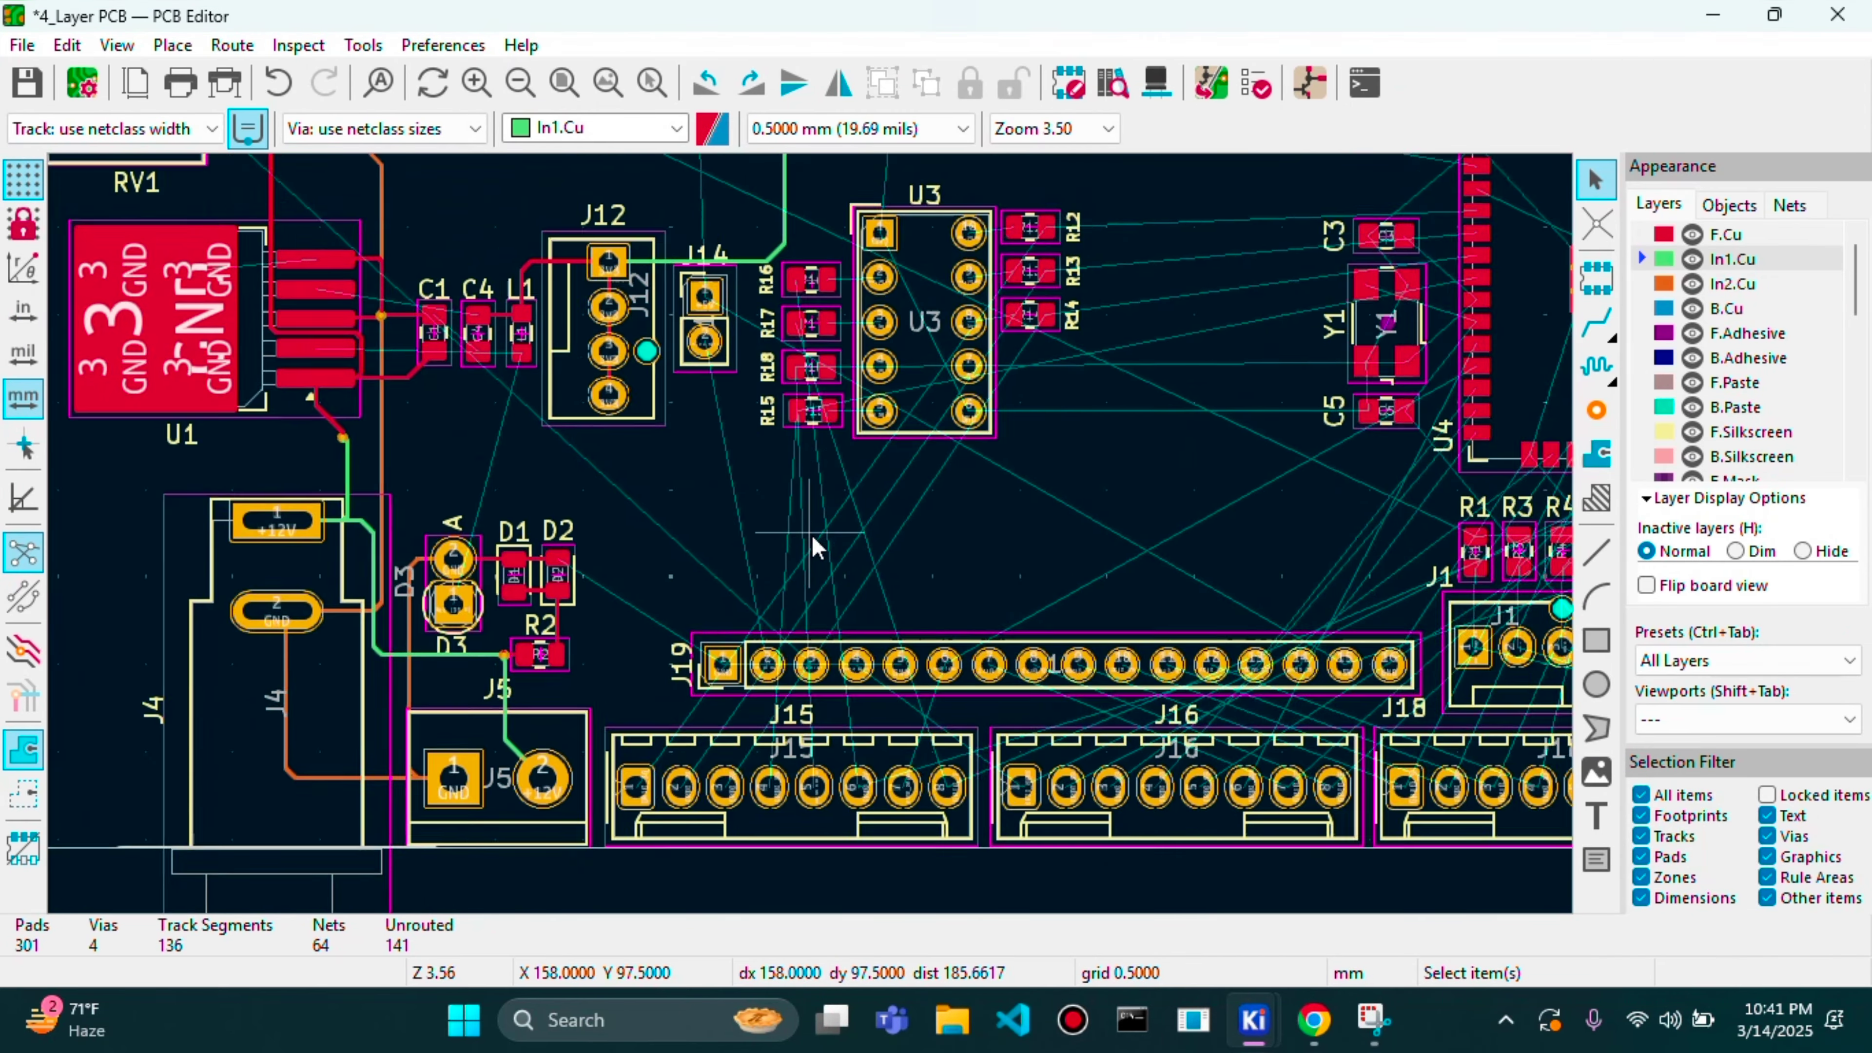
{"action": "left_click", "coordinate": [1597, 322]}
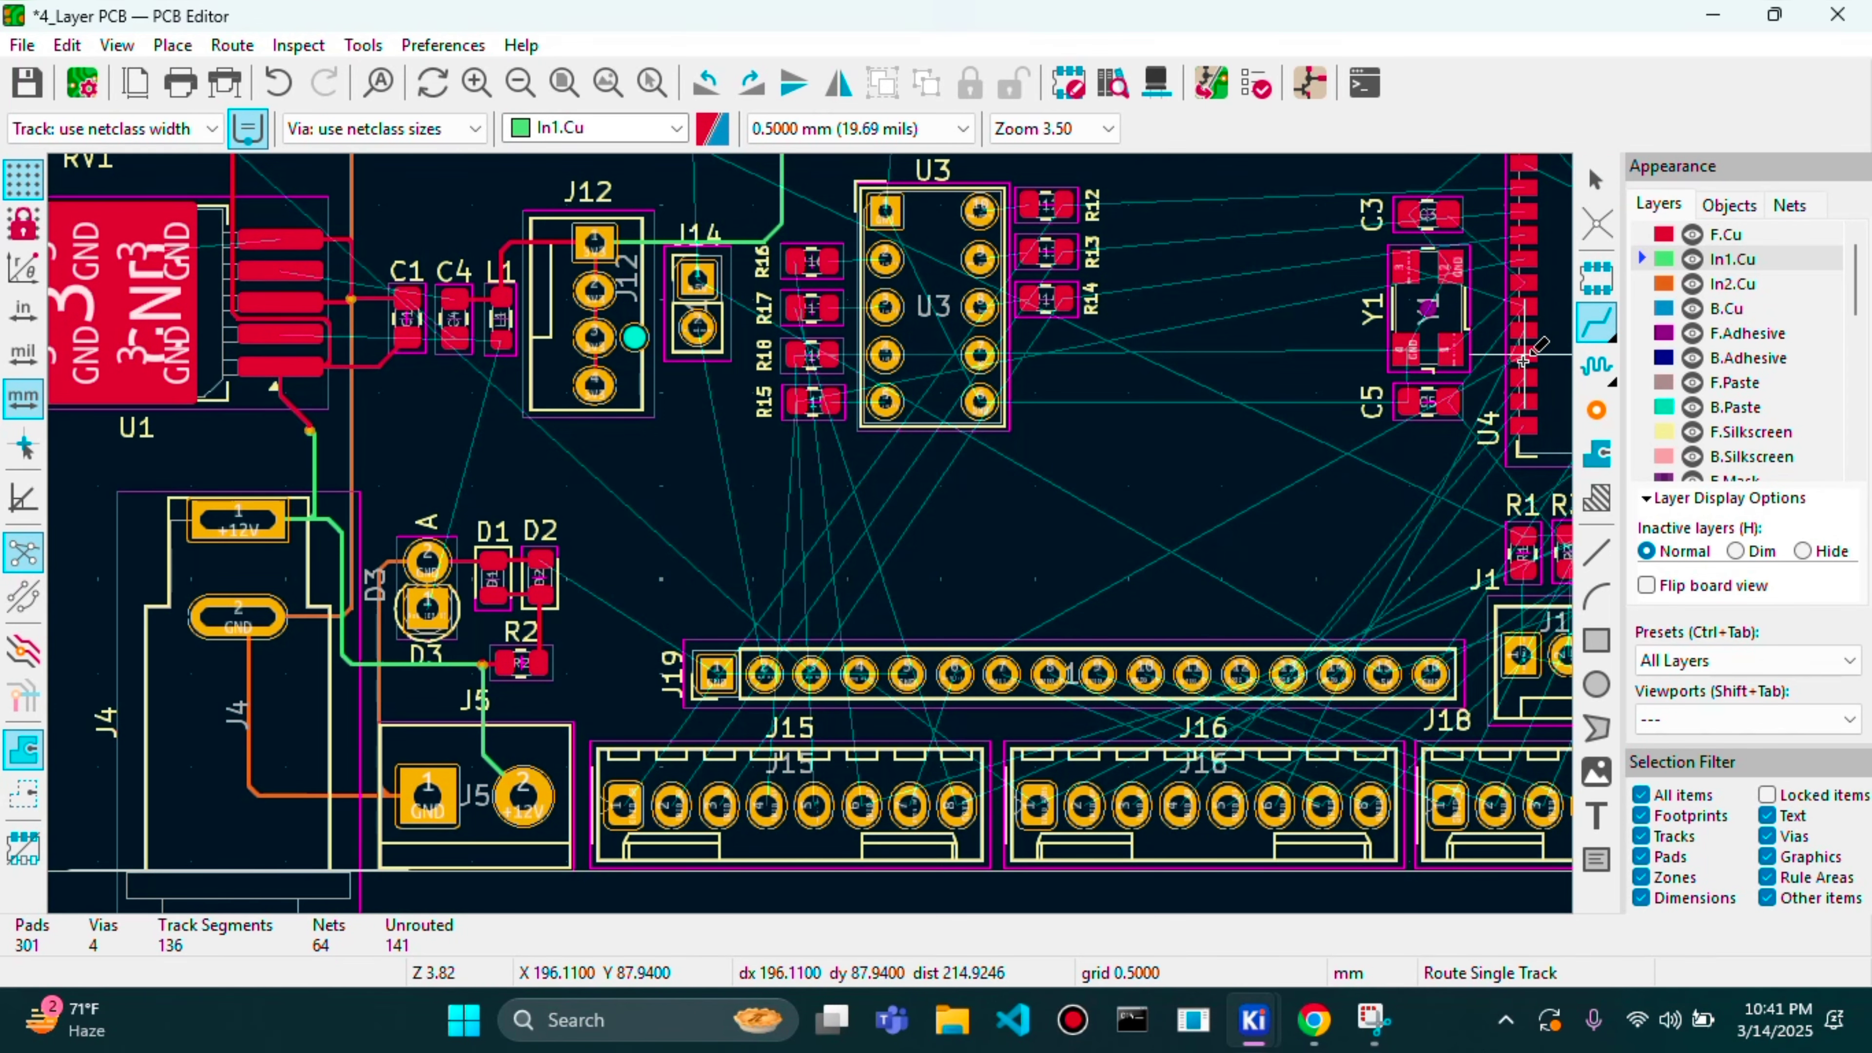
{"action": "scroll", "coordinate": [377, 372], "scroll_direction": "down", "scroll_amount": 3}
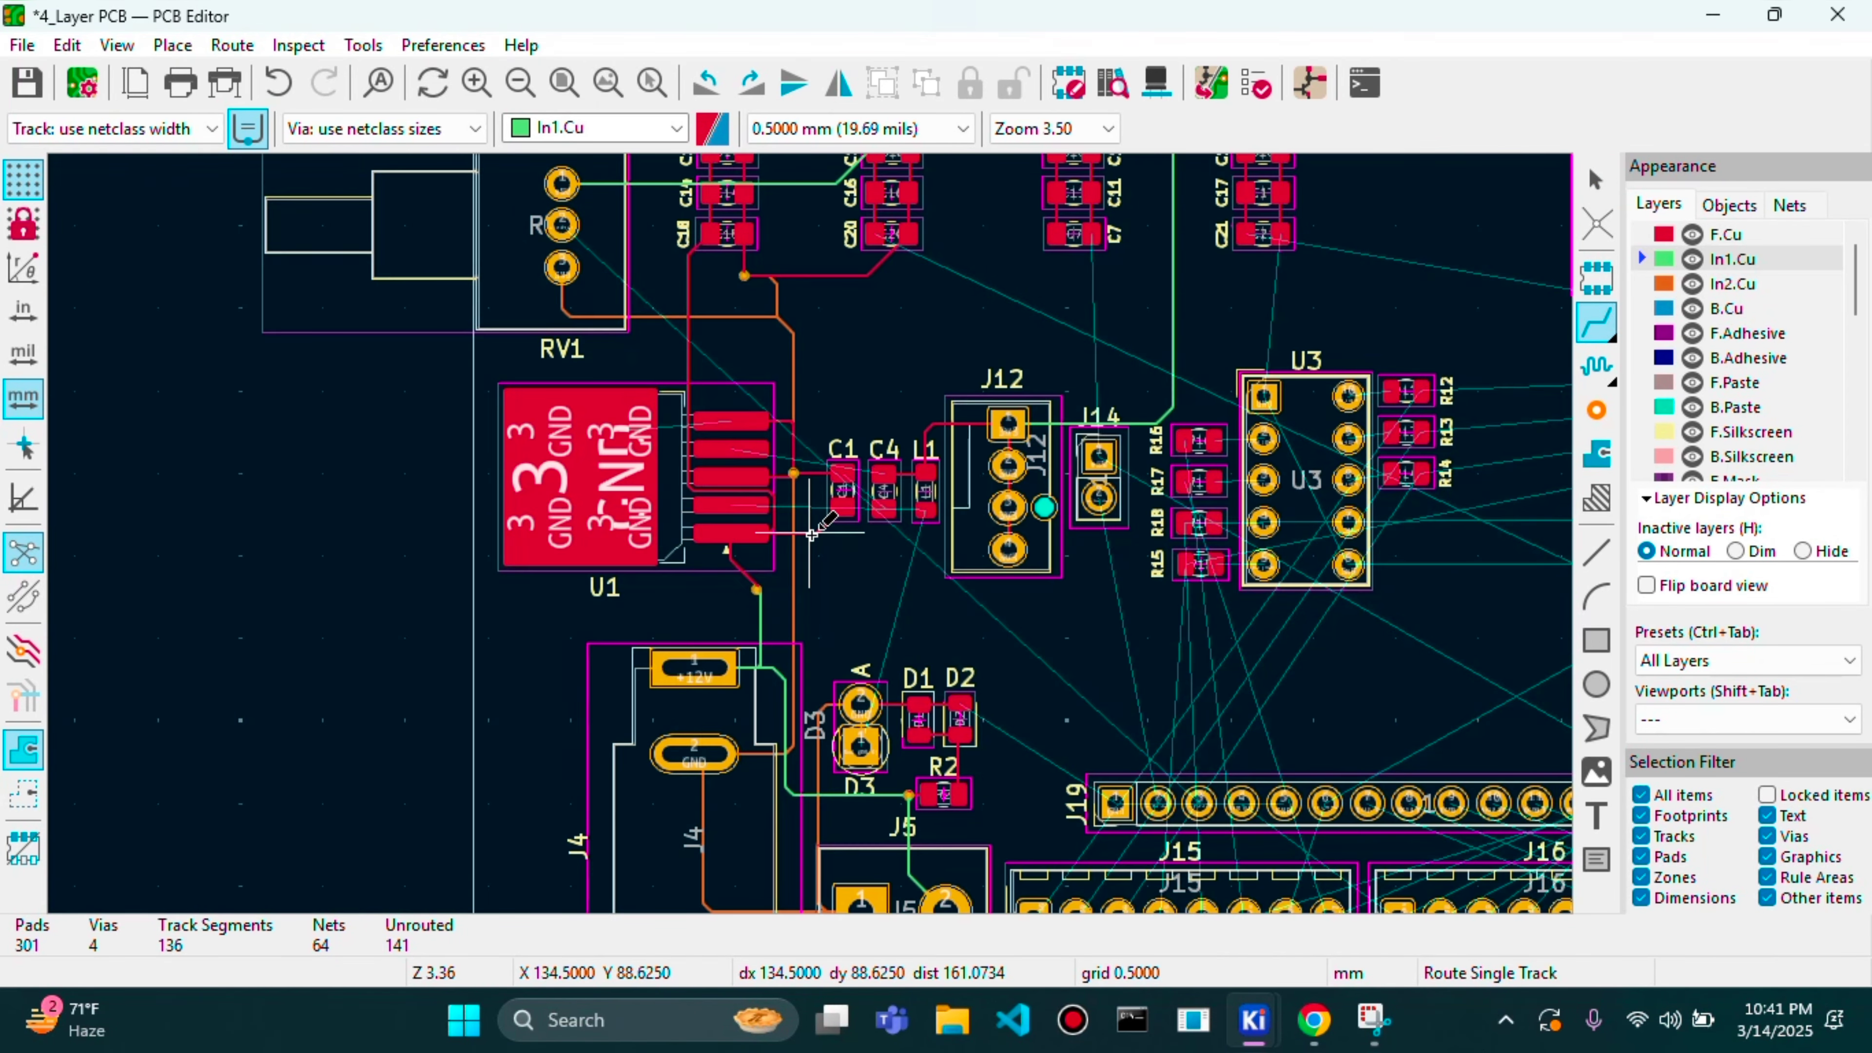
{"action": "left_click", "coordinate": [612, 288]}
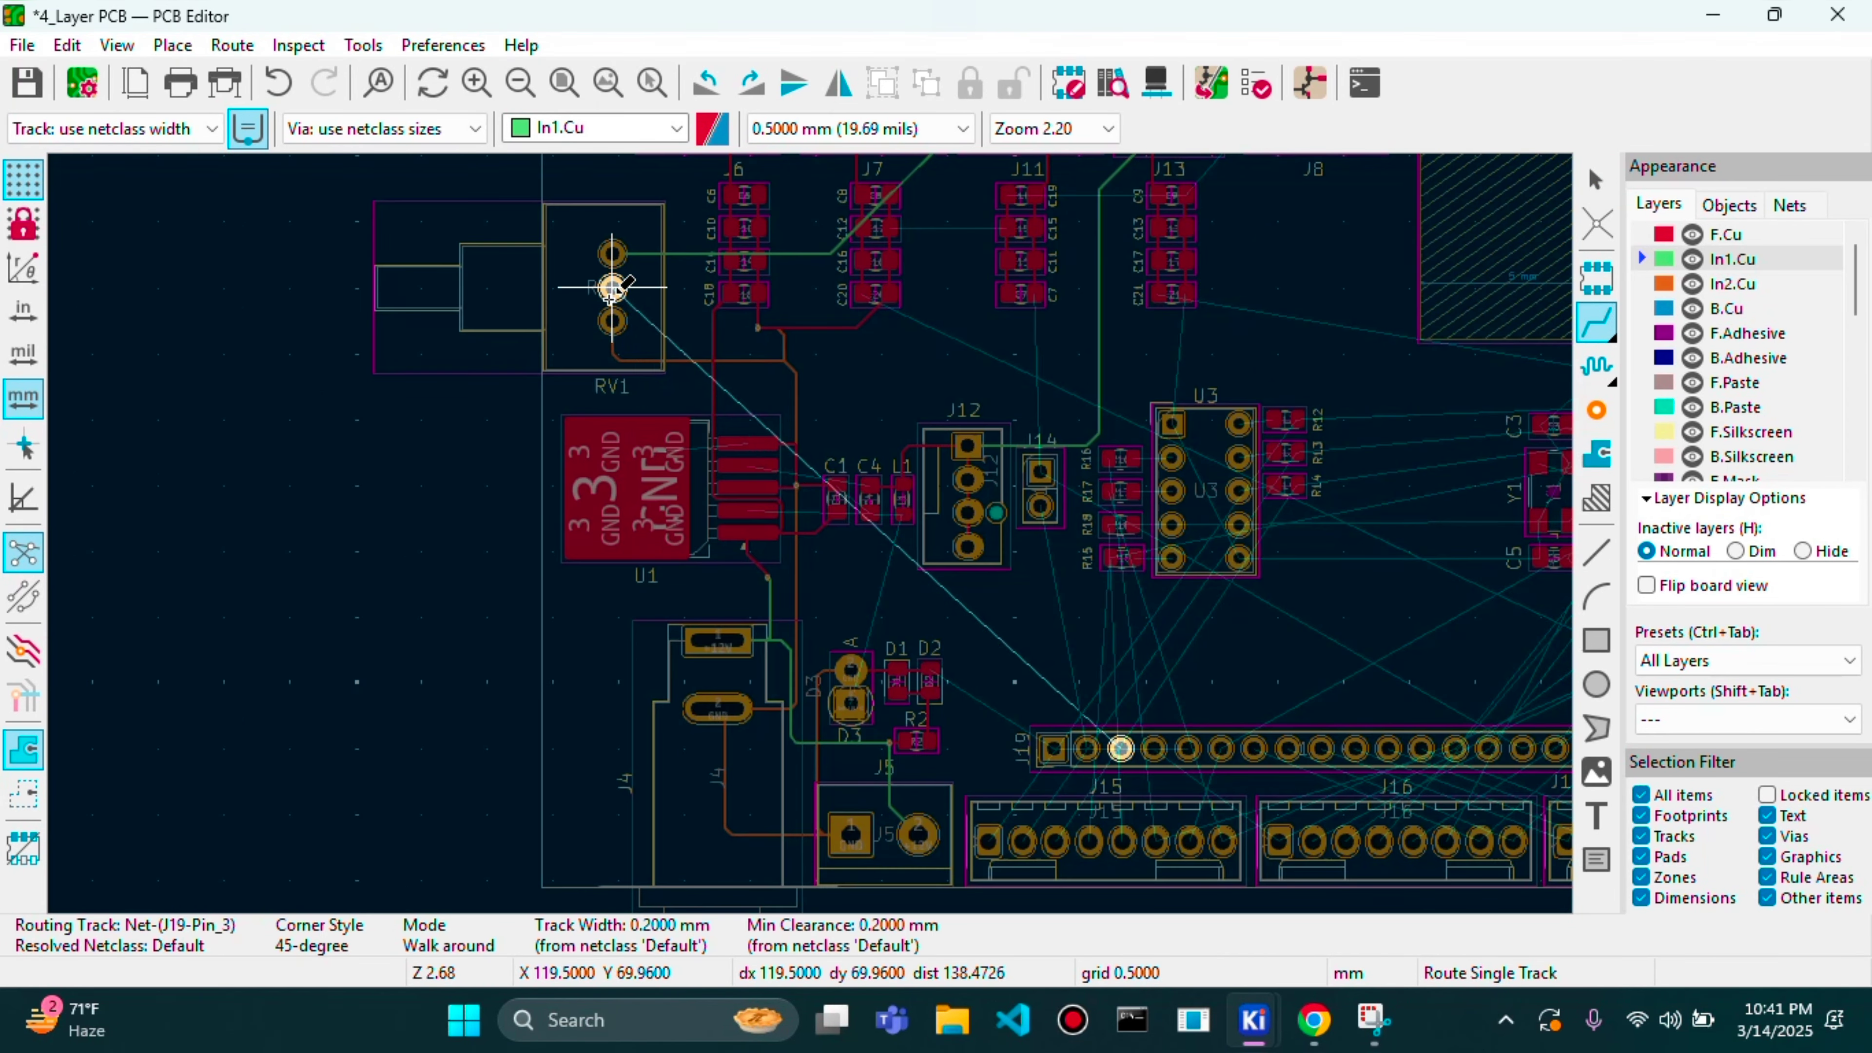
{"action": "left_click", "coordinate": [1121, 749]}
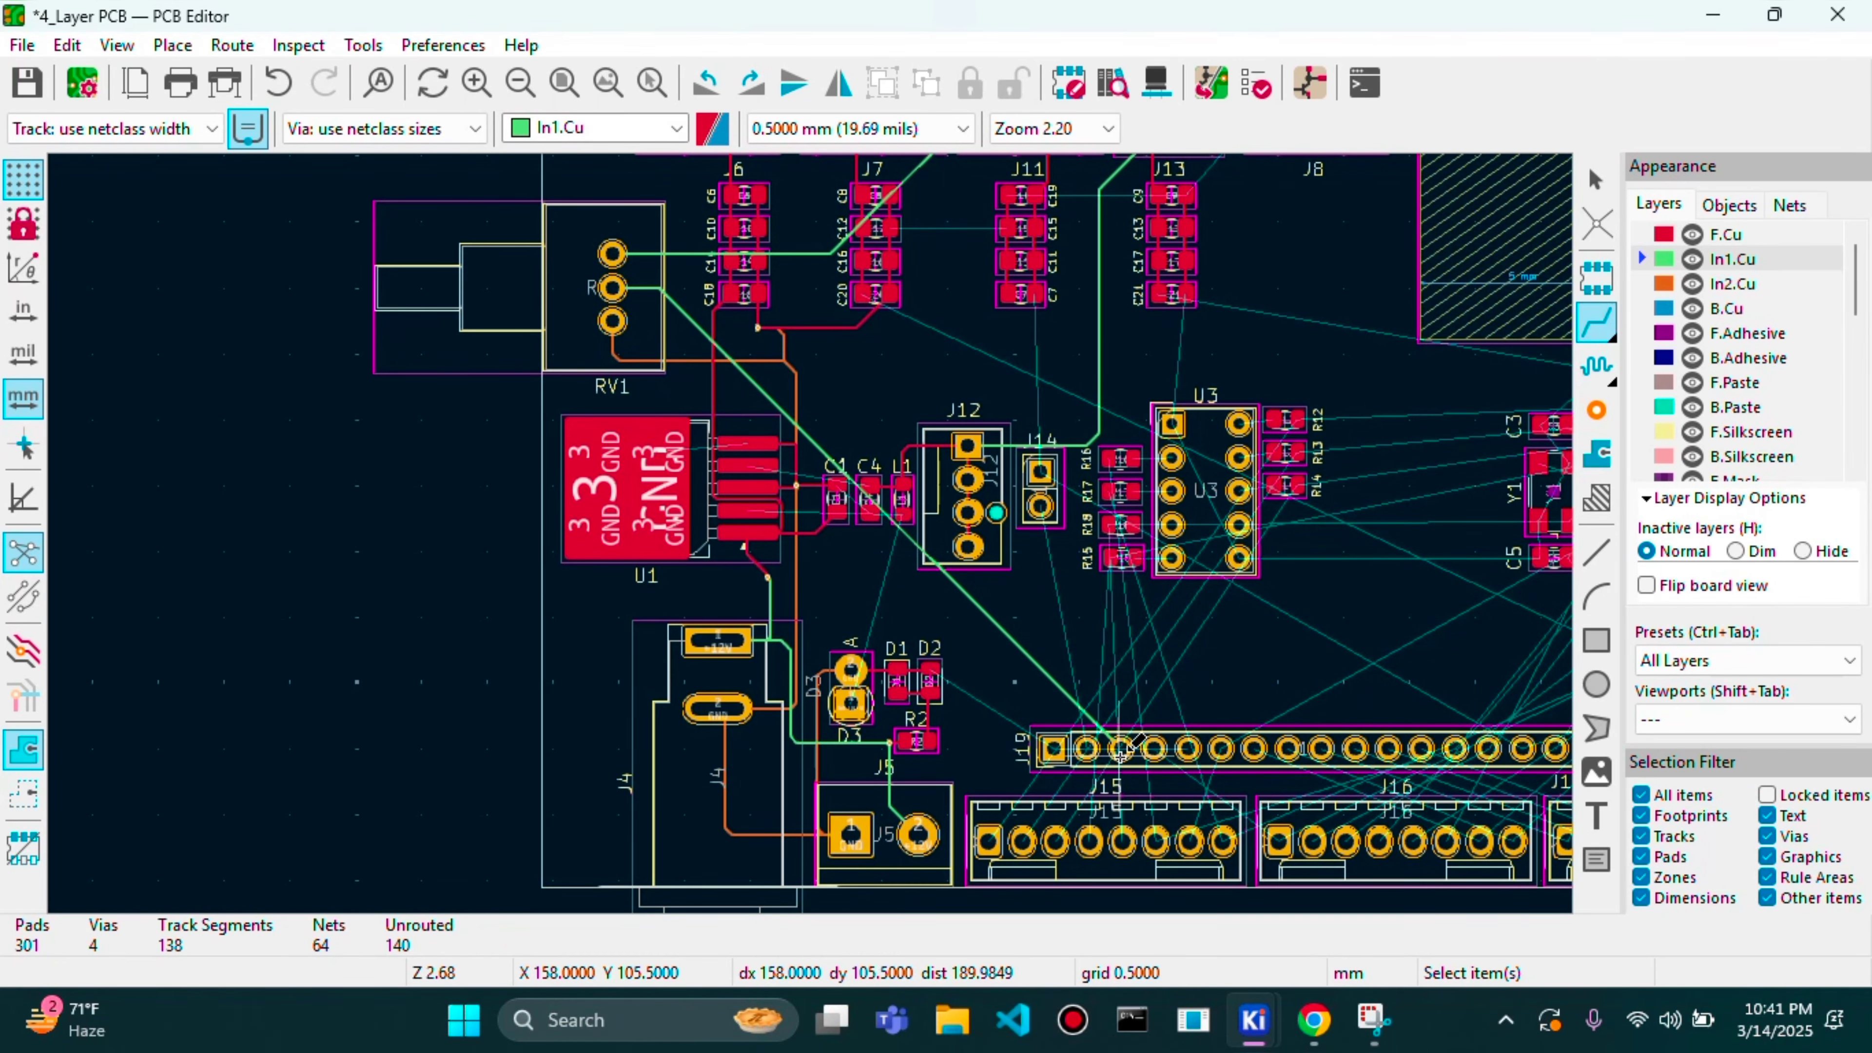
- Examine the remaining unrouted connections across the board, from the lower connectors up to the capacitor columns
{"action": "scroll", "coordinate": [812, 536], "scroll_direction": "down", "scroll_amount": 2}
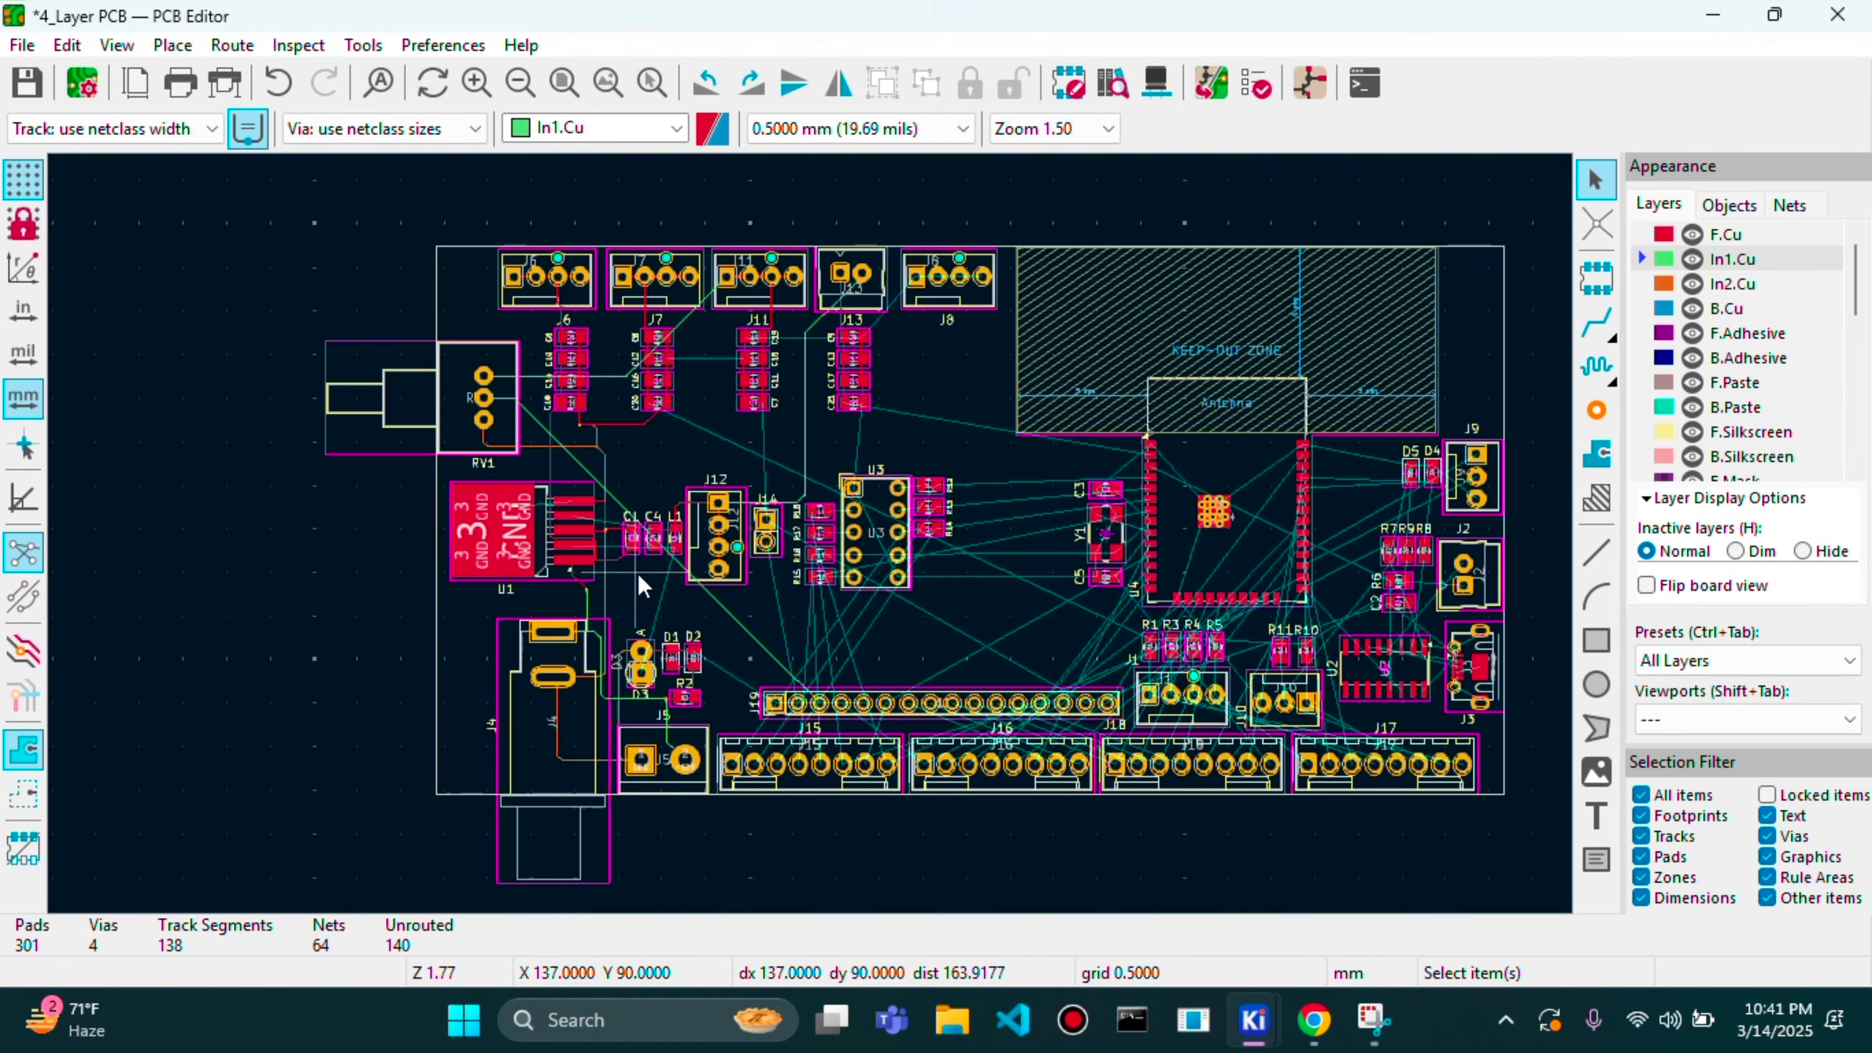
{"action": "scroll", "coordinate": [812, 536], "scroll_direction": "up", "scroll_amount": 2}
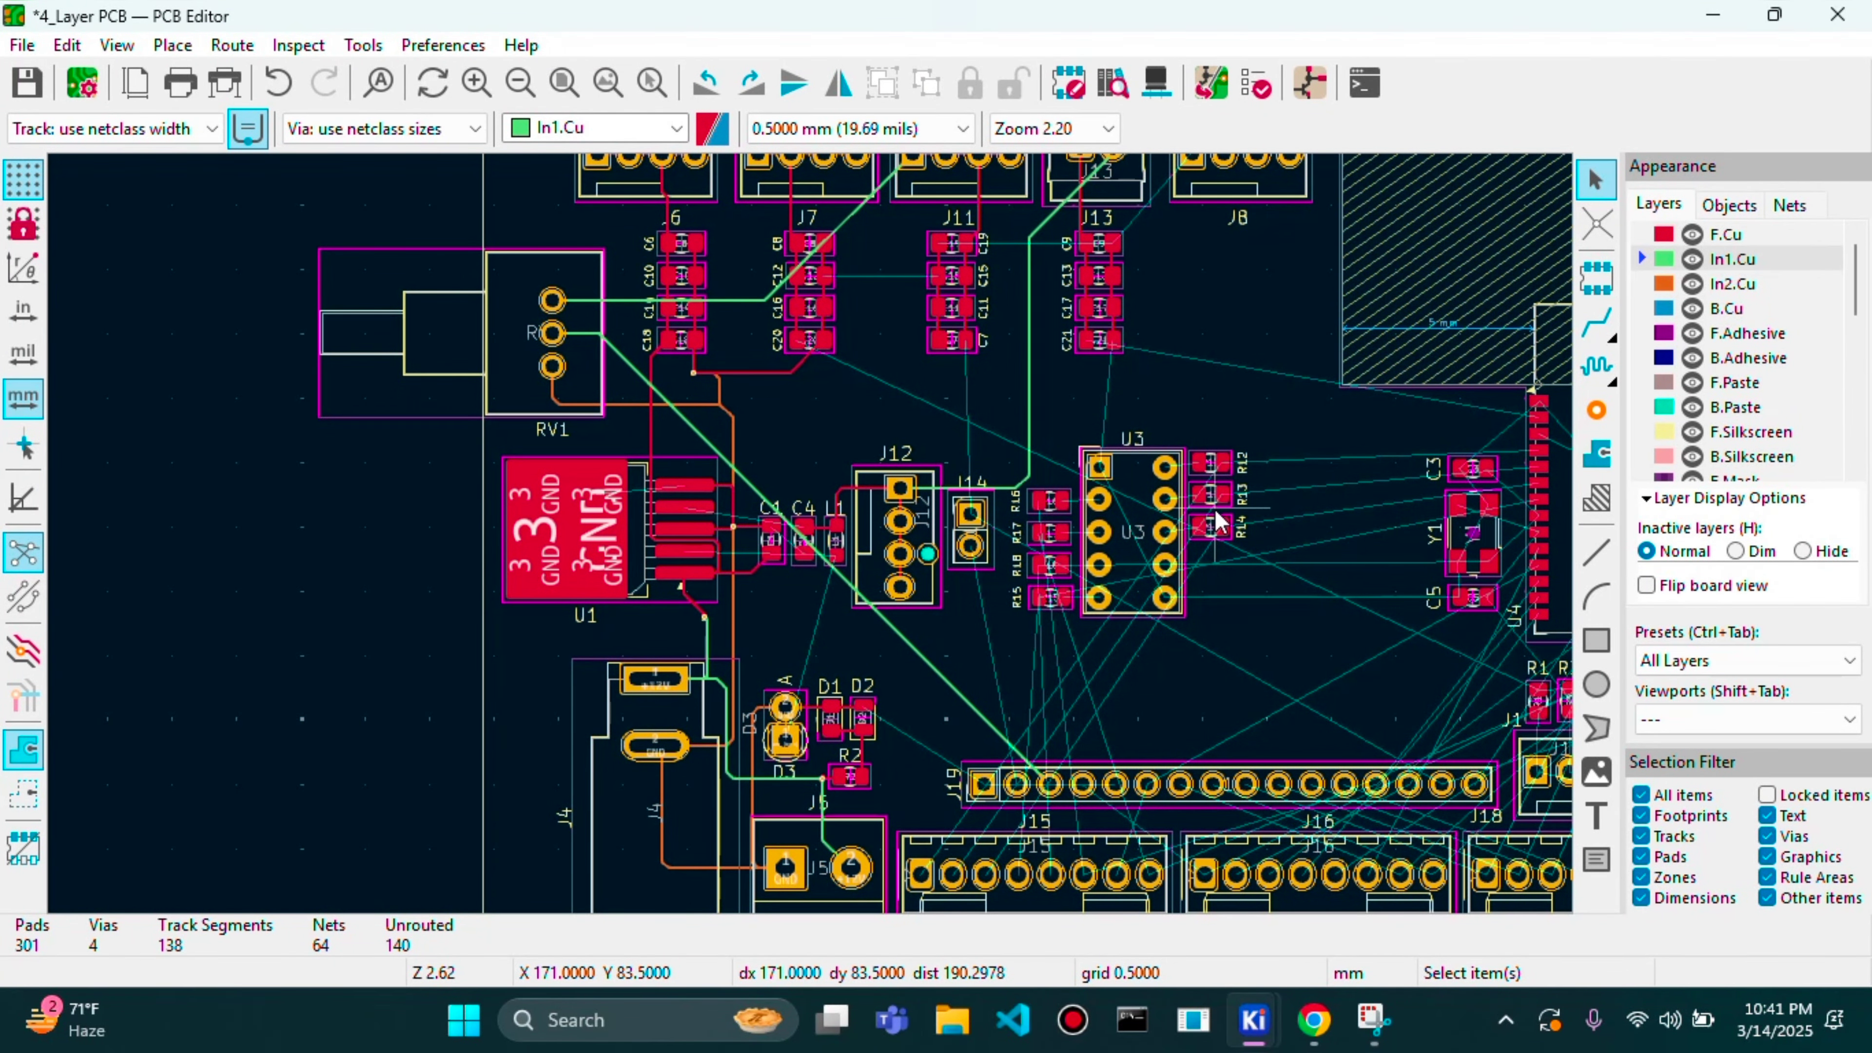
{"action": "scroll", "coordinate": [1216, 520], "scroll_direction": "down", "scroll_amount": 2}
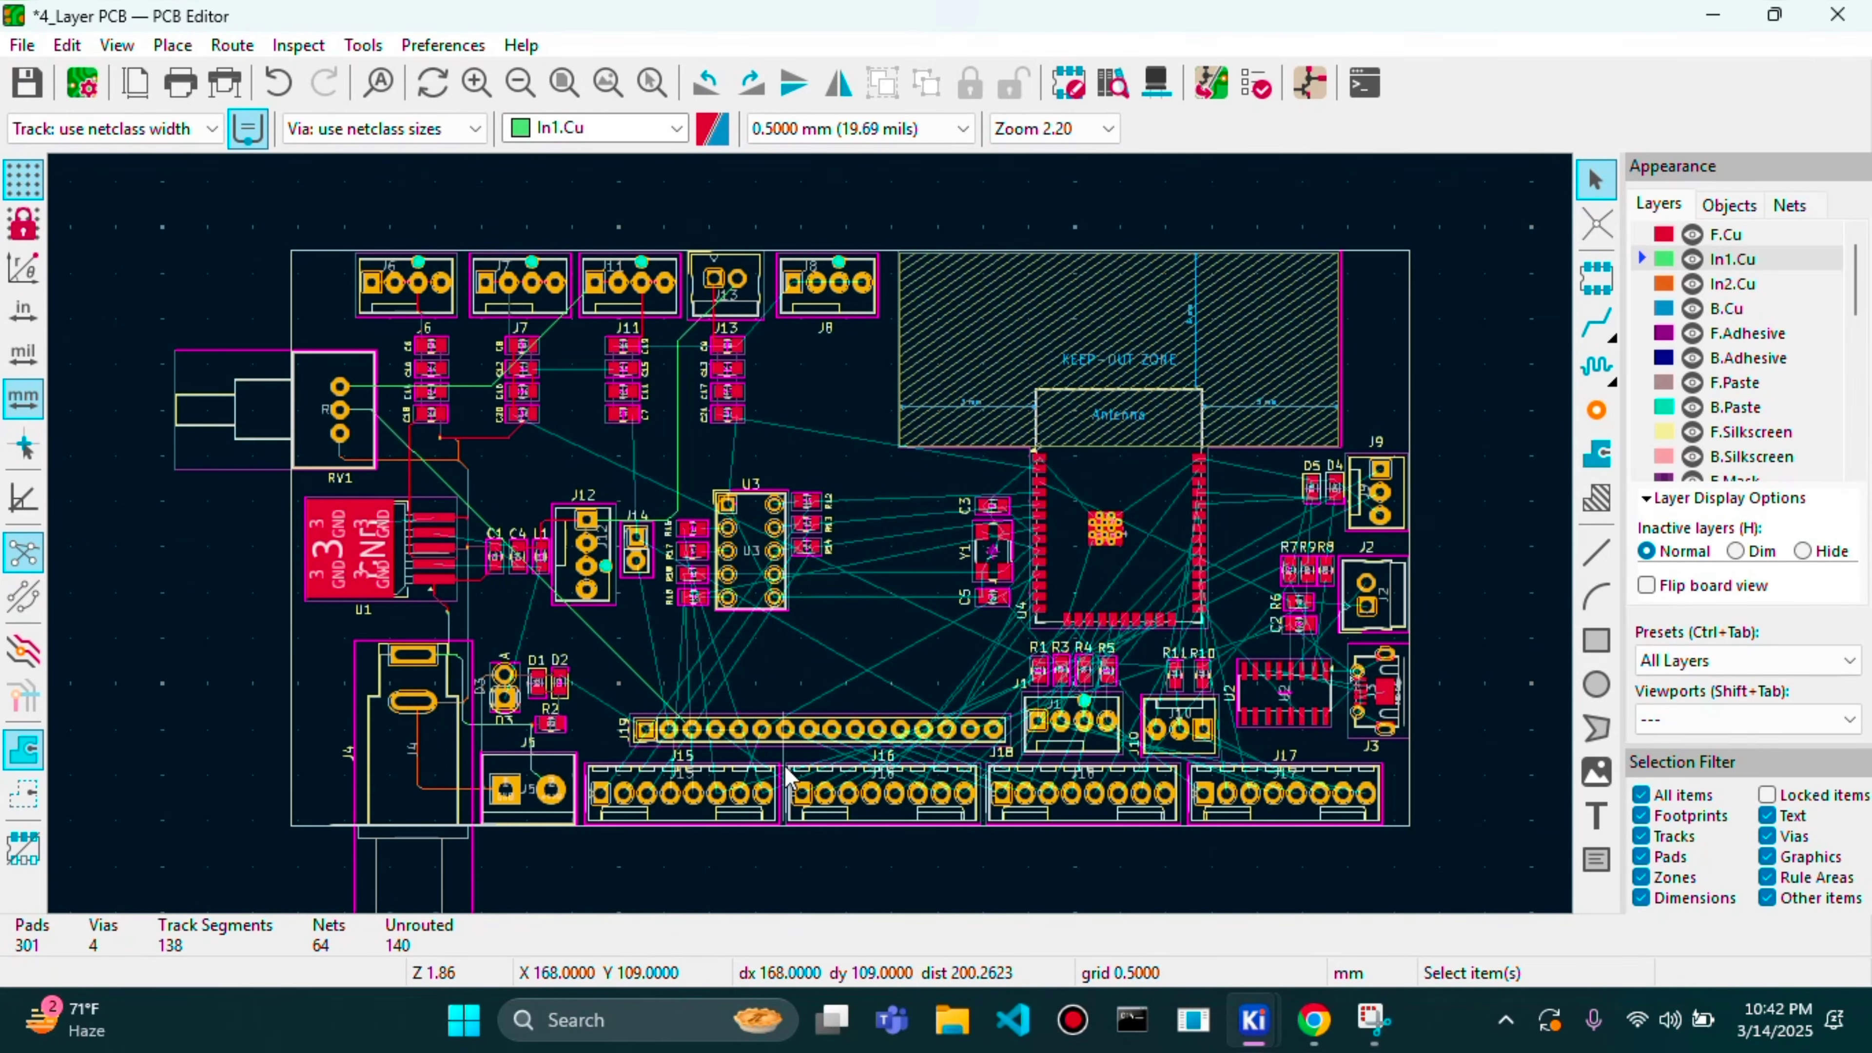
{"action": "scroll", "coordinate": [787, 774], "scroll_direction": "down", "scroll_amount": 1}
{"action": "scroll", "coordinate": [815, 545], "scroll_direction": "up", "scroll_amount": 2}
{"action": "scroll", "coordinate": [815, 546], "scroll_direction": "down", "scroll_amount": 2}
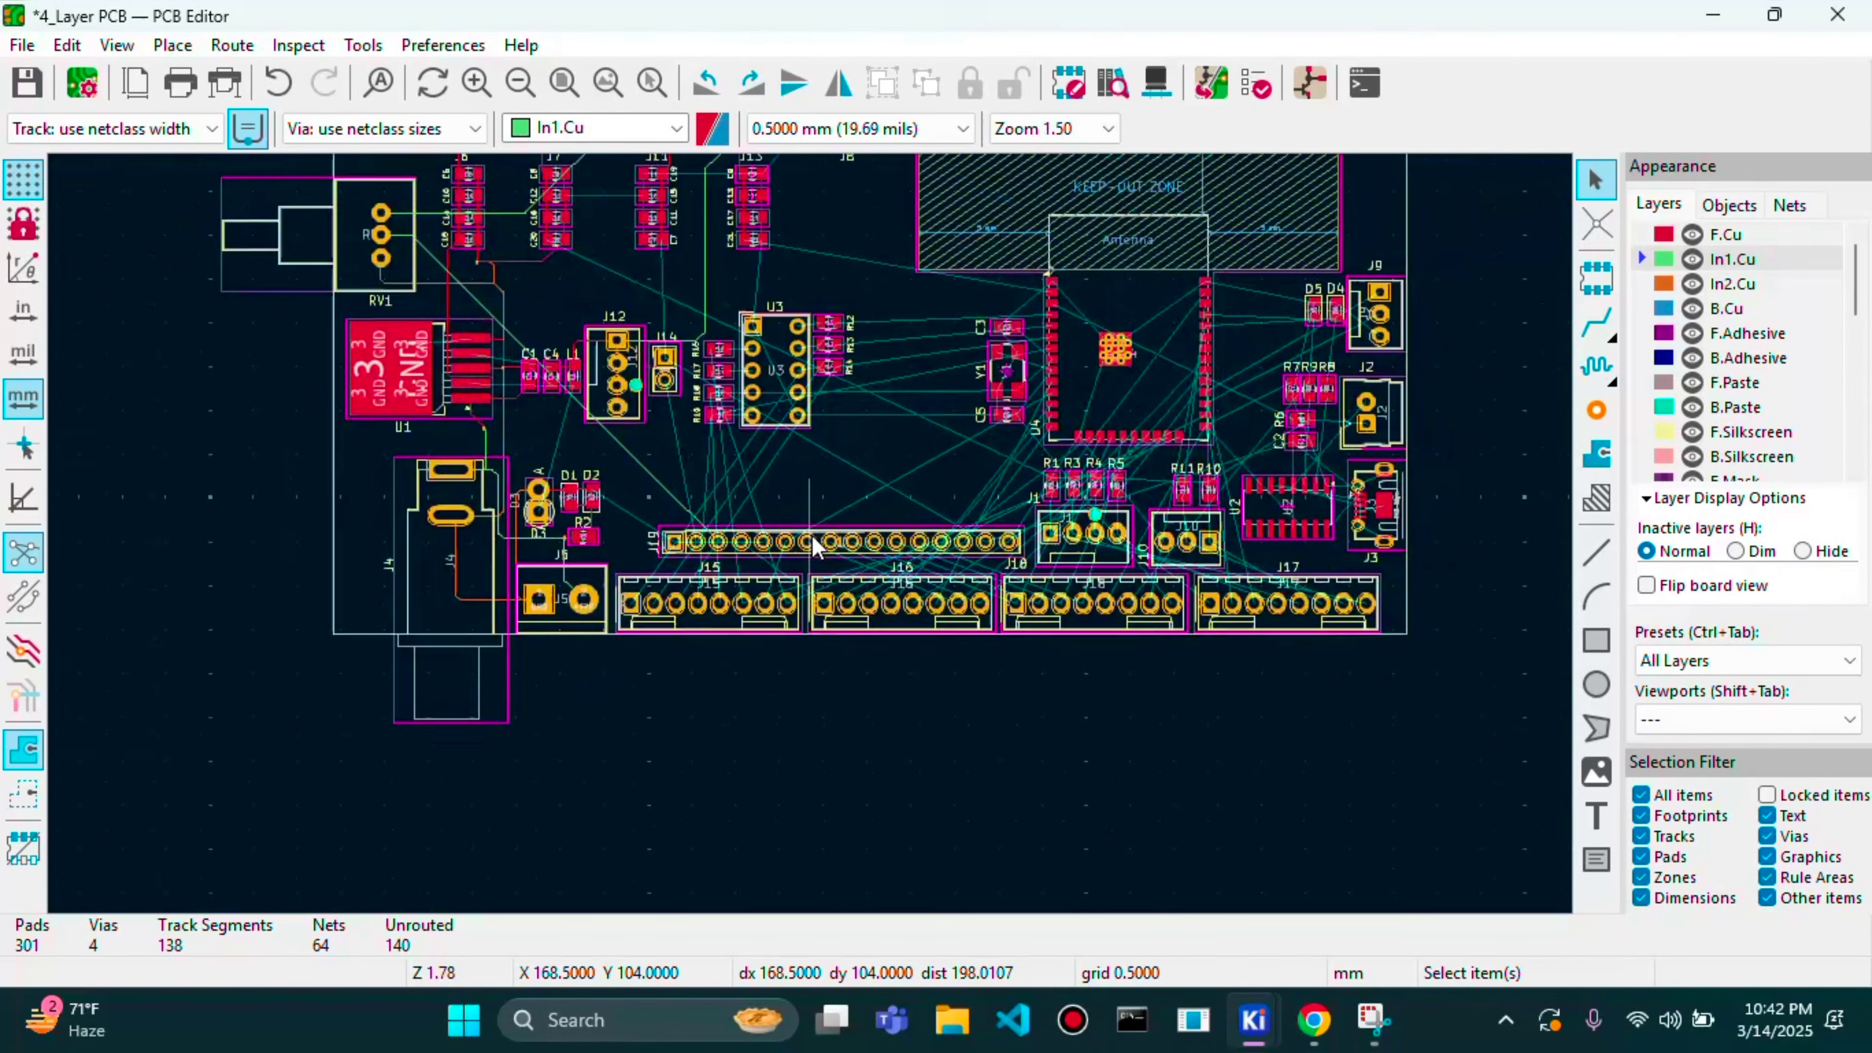
{"action": "scroll", "coordinate": [814, 540], "scroll_direction": "up", "scroll_amount": 6}
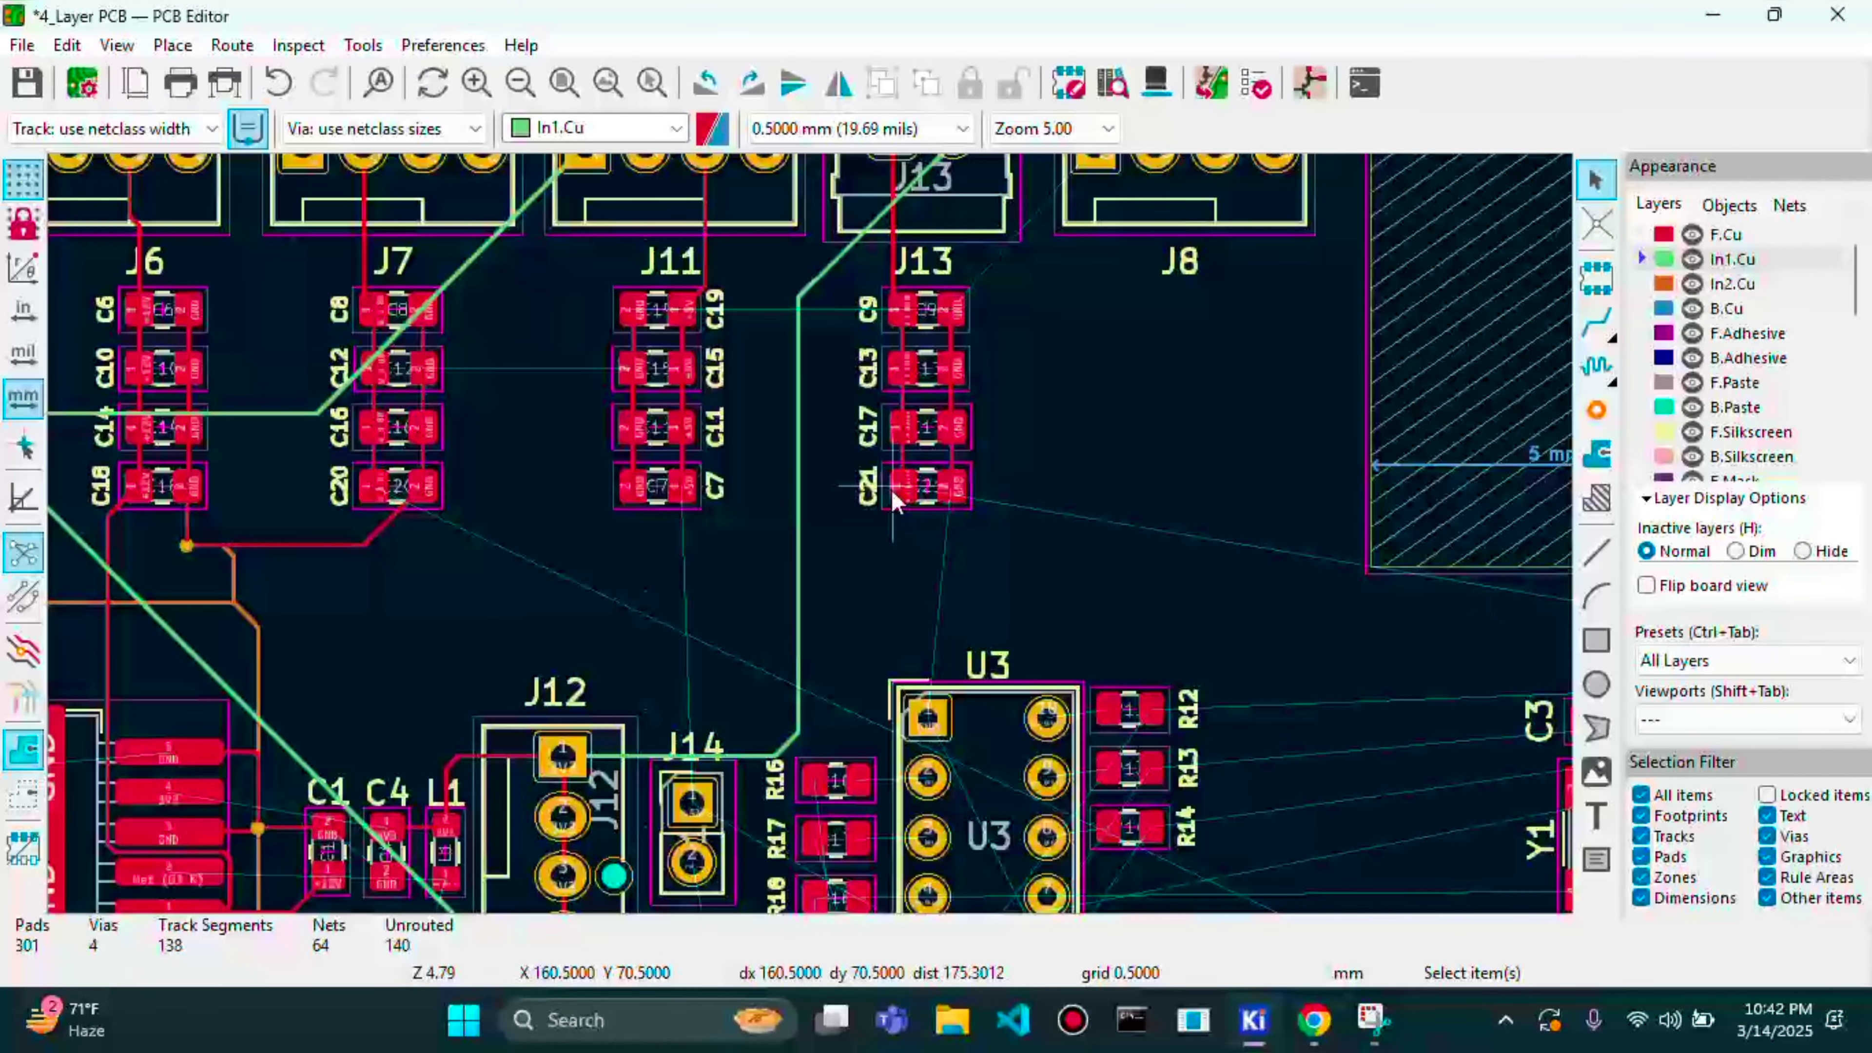
- Route a GND track on the F.Cu layer from pad 2 of C12 to pad 2 of C15
{"action": "left_click", "coordinate": [1646, 234]}
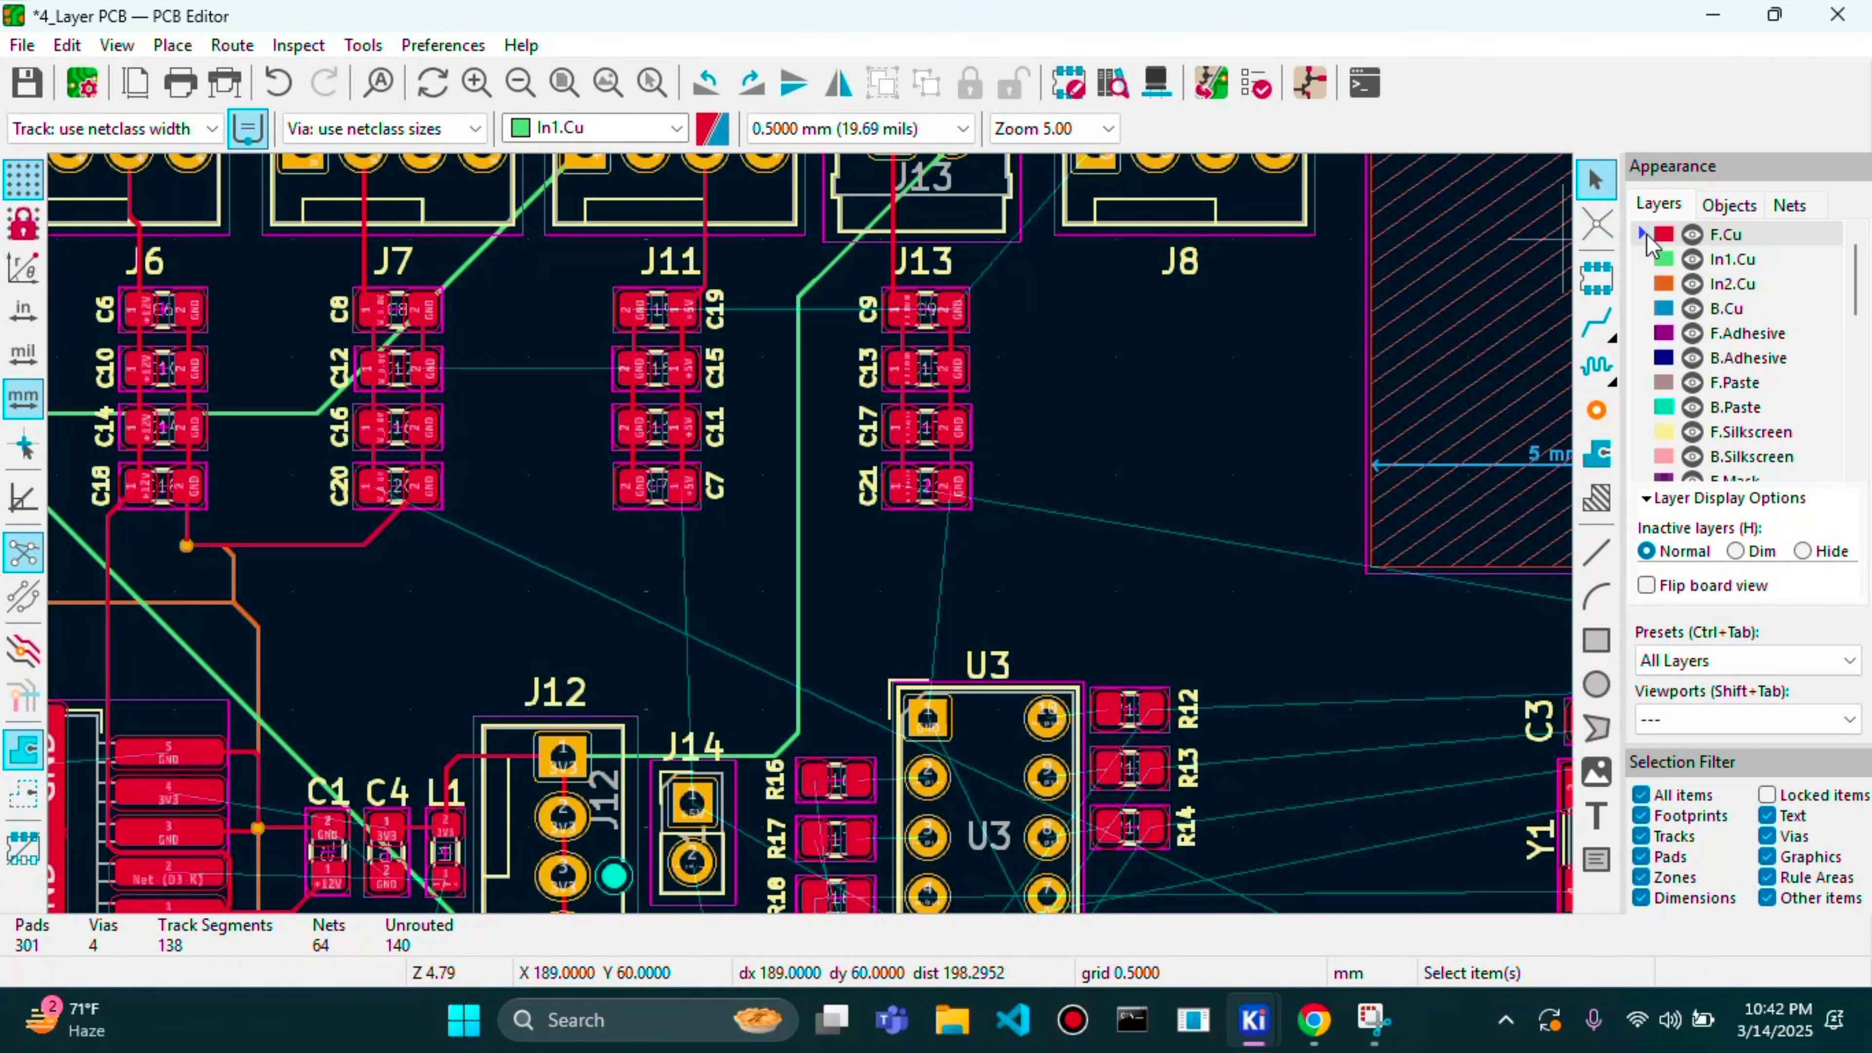
{"action": "left_click", "coordinate": [1597, 322]}
{"action": "scroll", "coordinate": [423, 367], "scroll_direction": "up", "scroll_amount": 1}
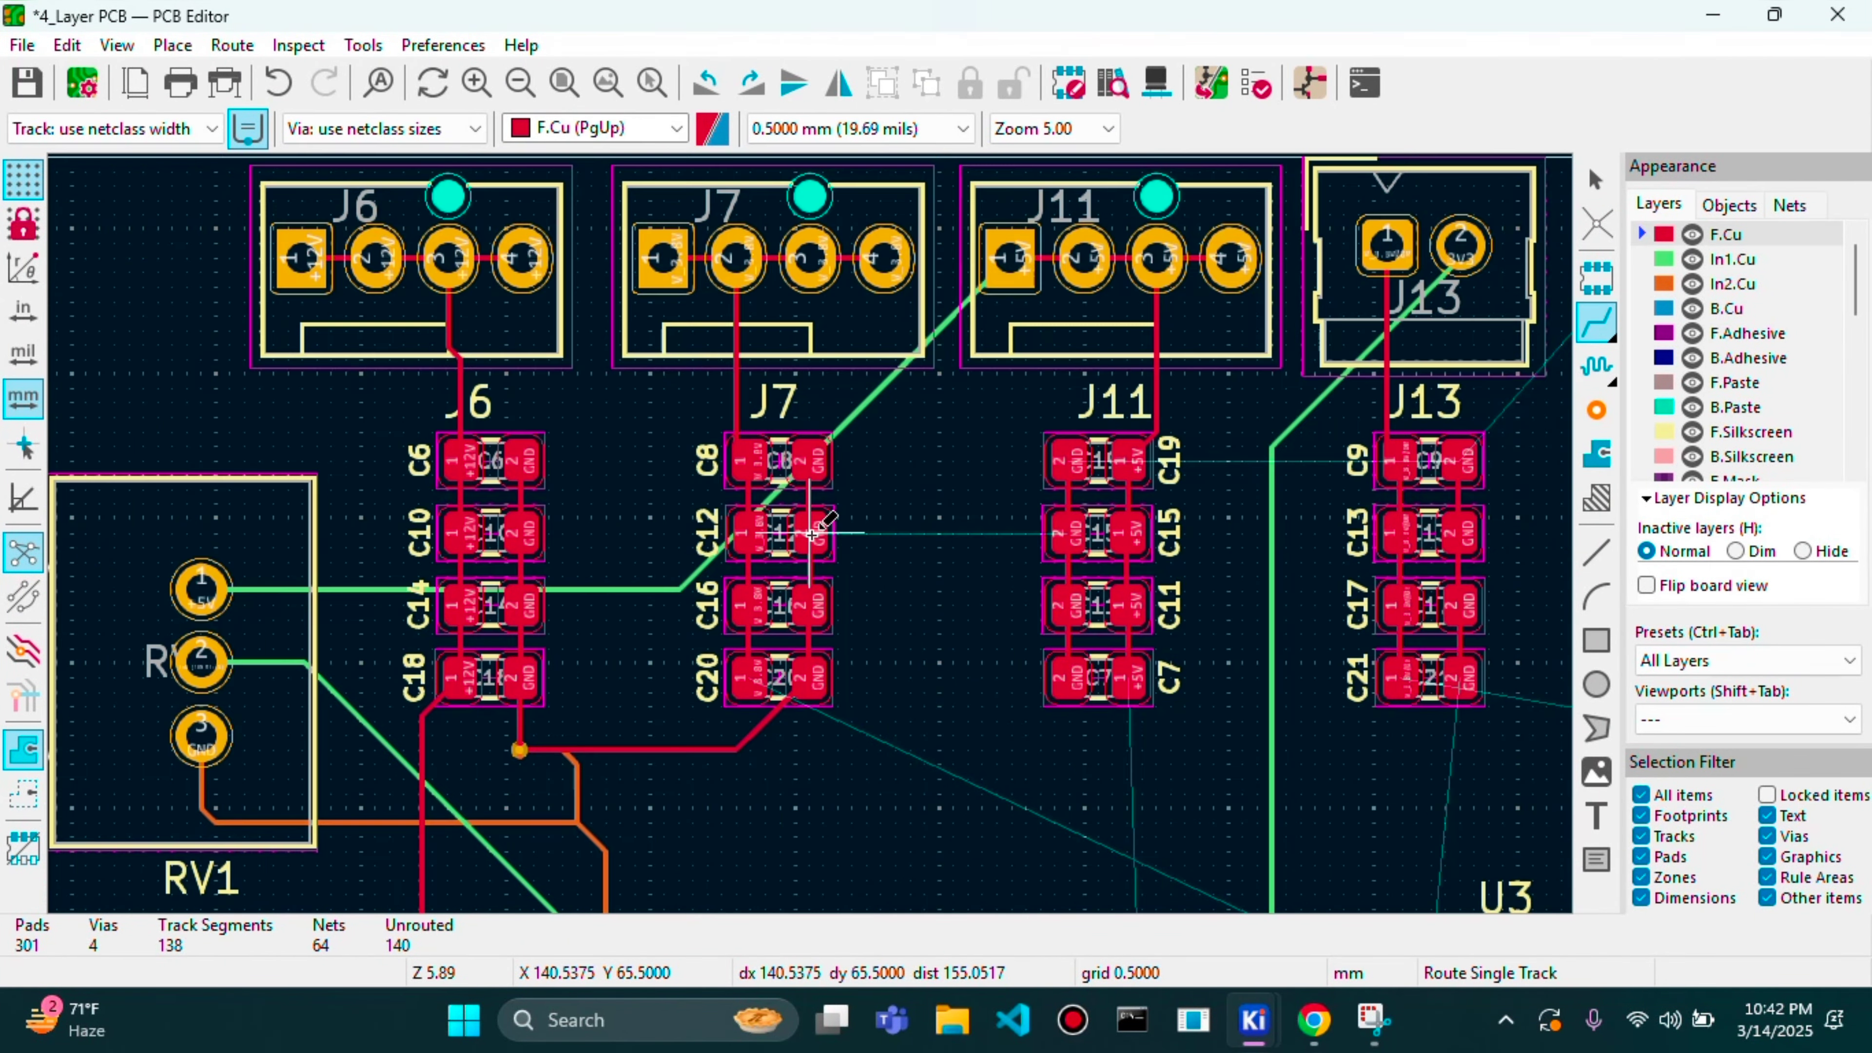
{"action": "scroll", "coordinate": [812, 533], "scroll_direction": "up", "scroll_amount": 2}
{"action": "left_click", "coordinate": [811, 534]}
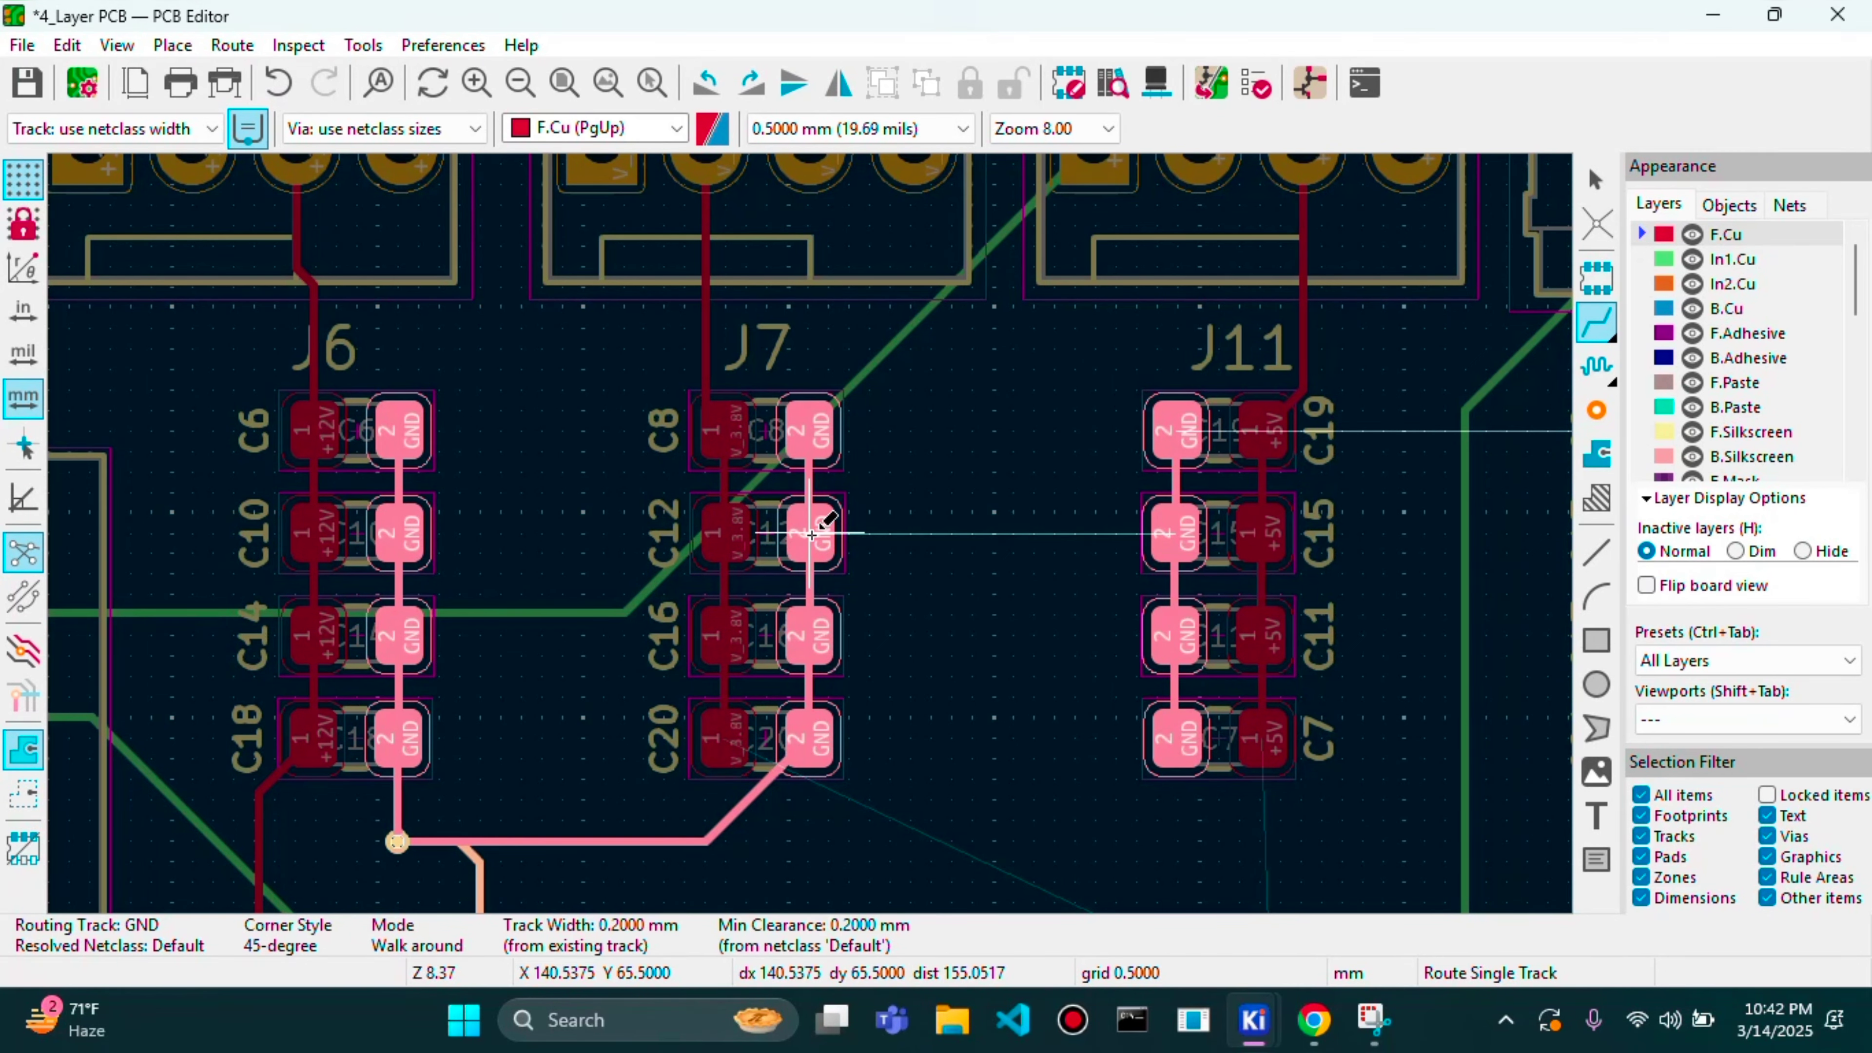
{"action": "left_click", "coordinate": [1172, 529]}
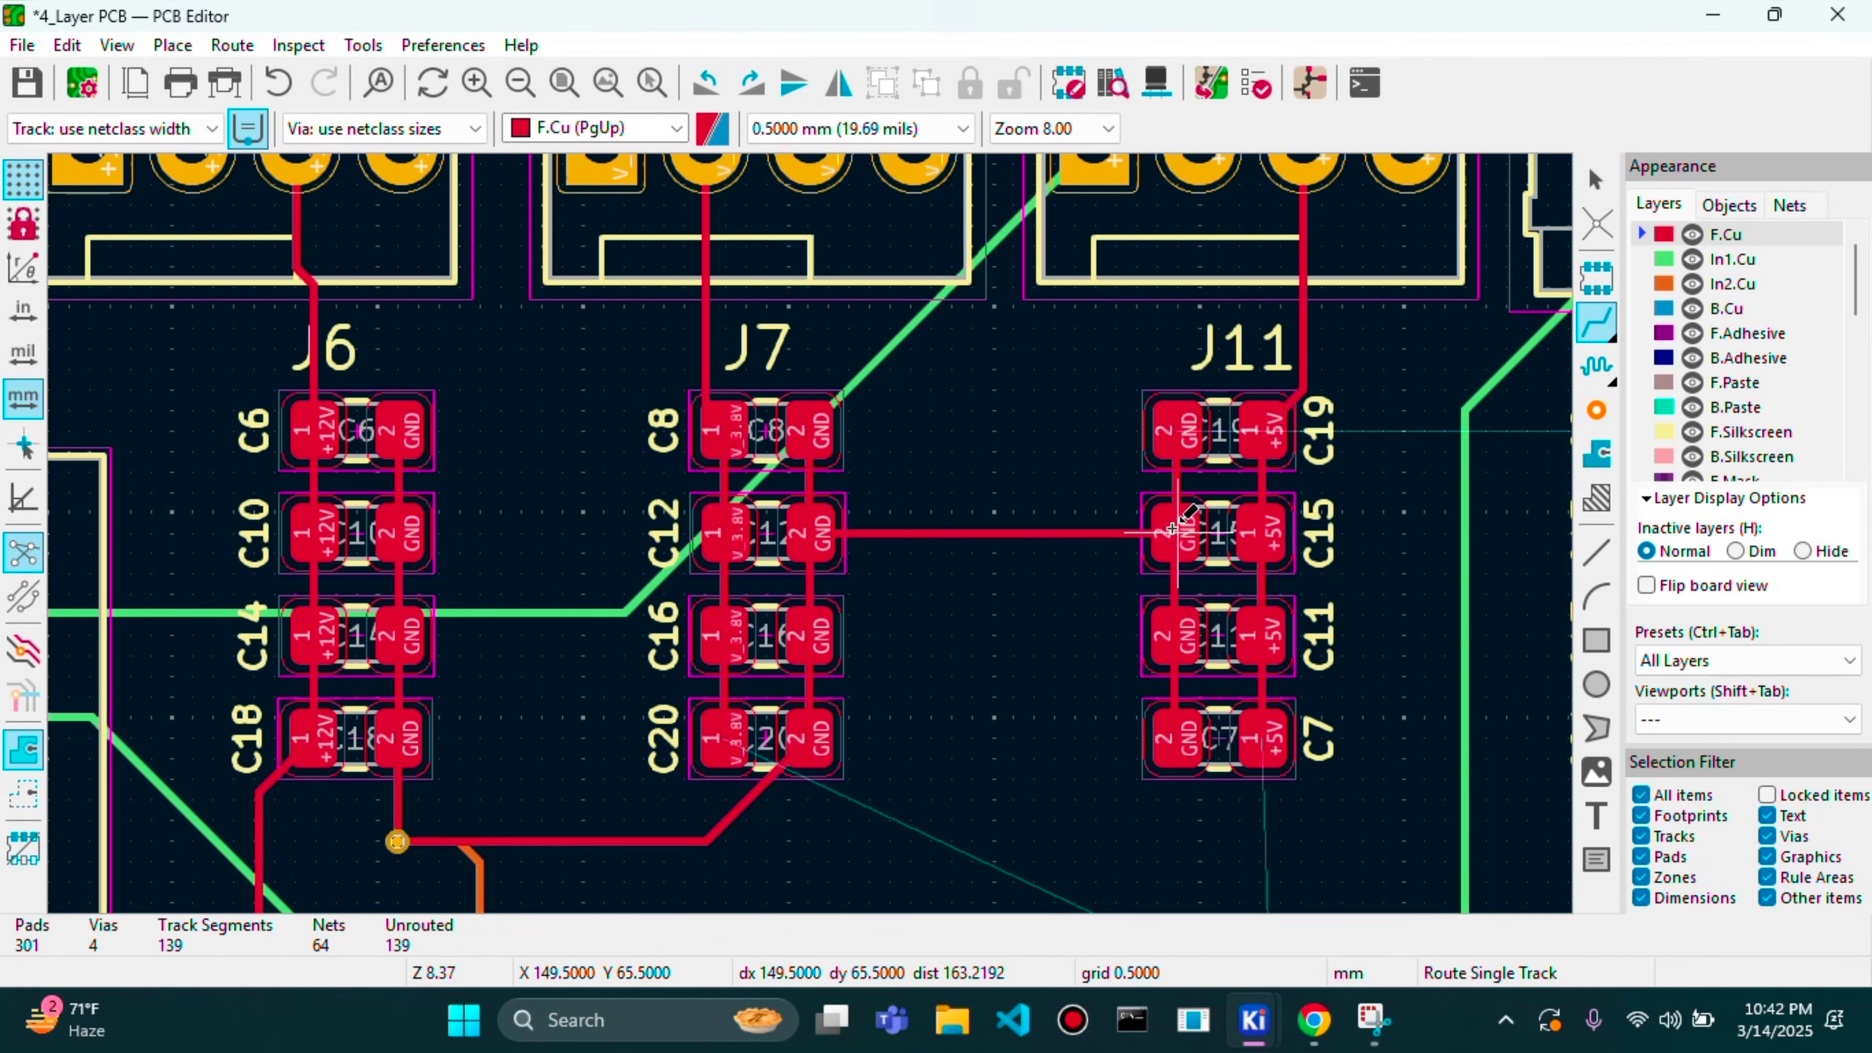
{"action": "scroll", "coordinate": [812, 531], "scroll_direction": "down", "scroll_amount": 2}
{"action": "scroll", "coordinate": [812, 531], "scroll_direction": "up", "scroll_amount": 3}
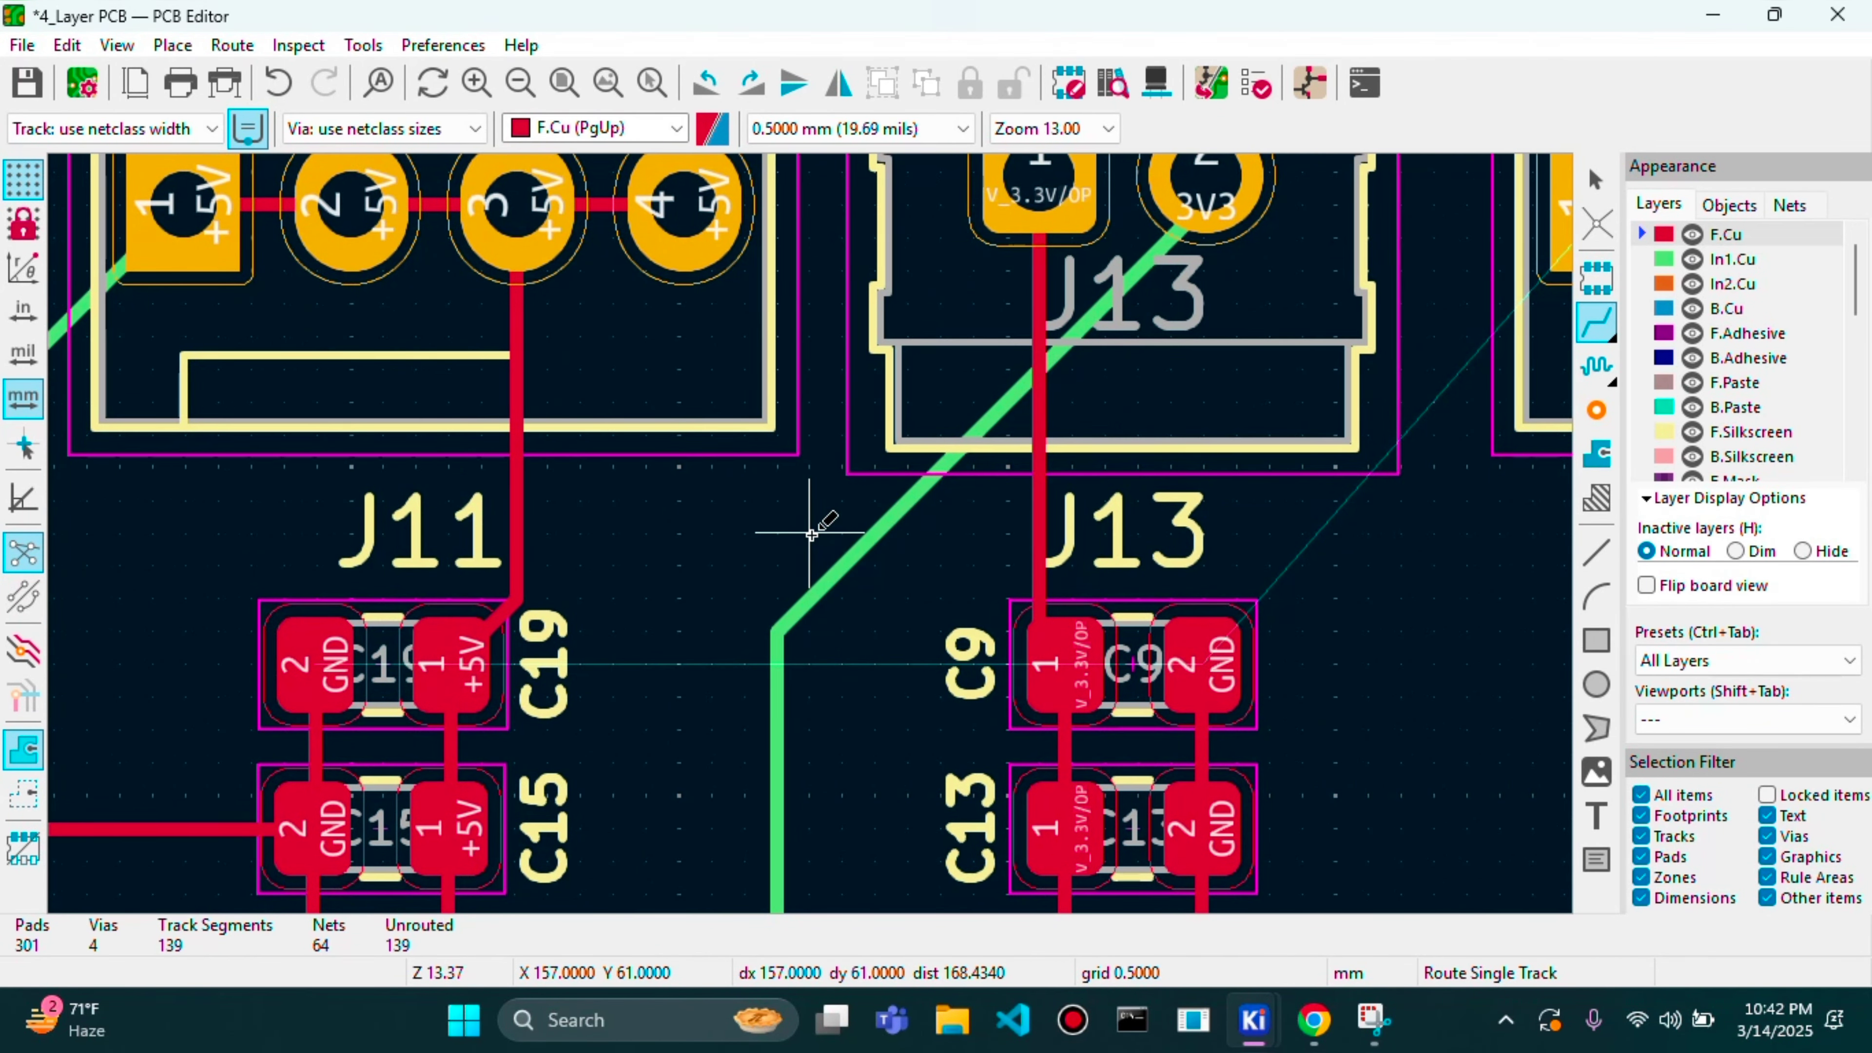
{"action": "left_click", "coordinate": [316, 655]}
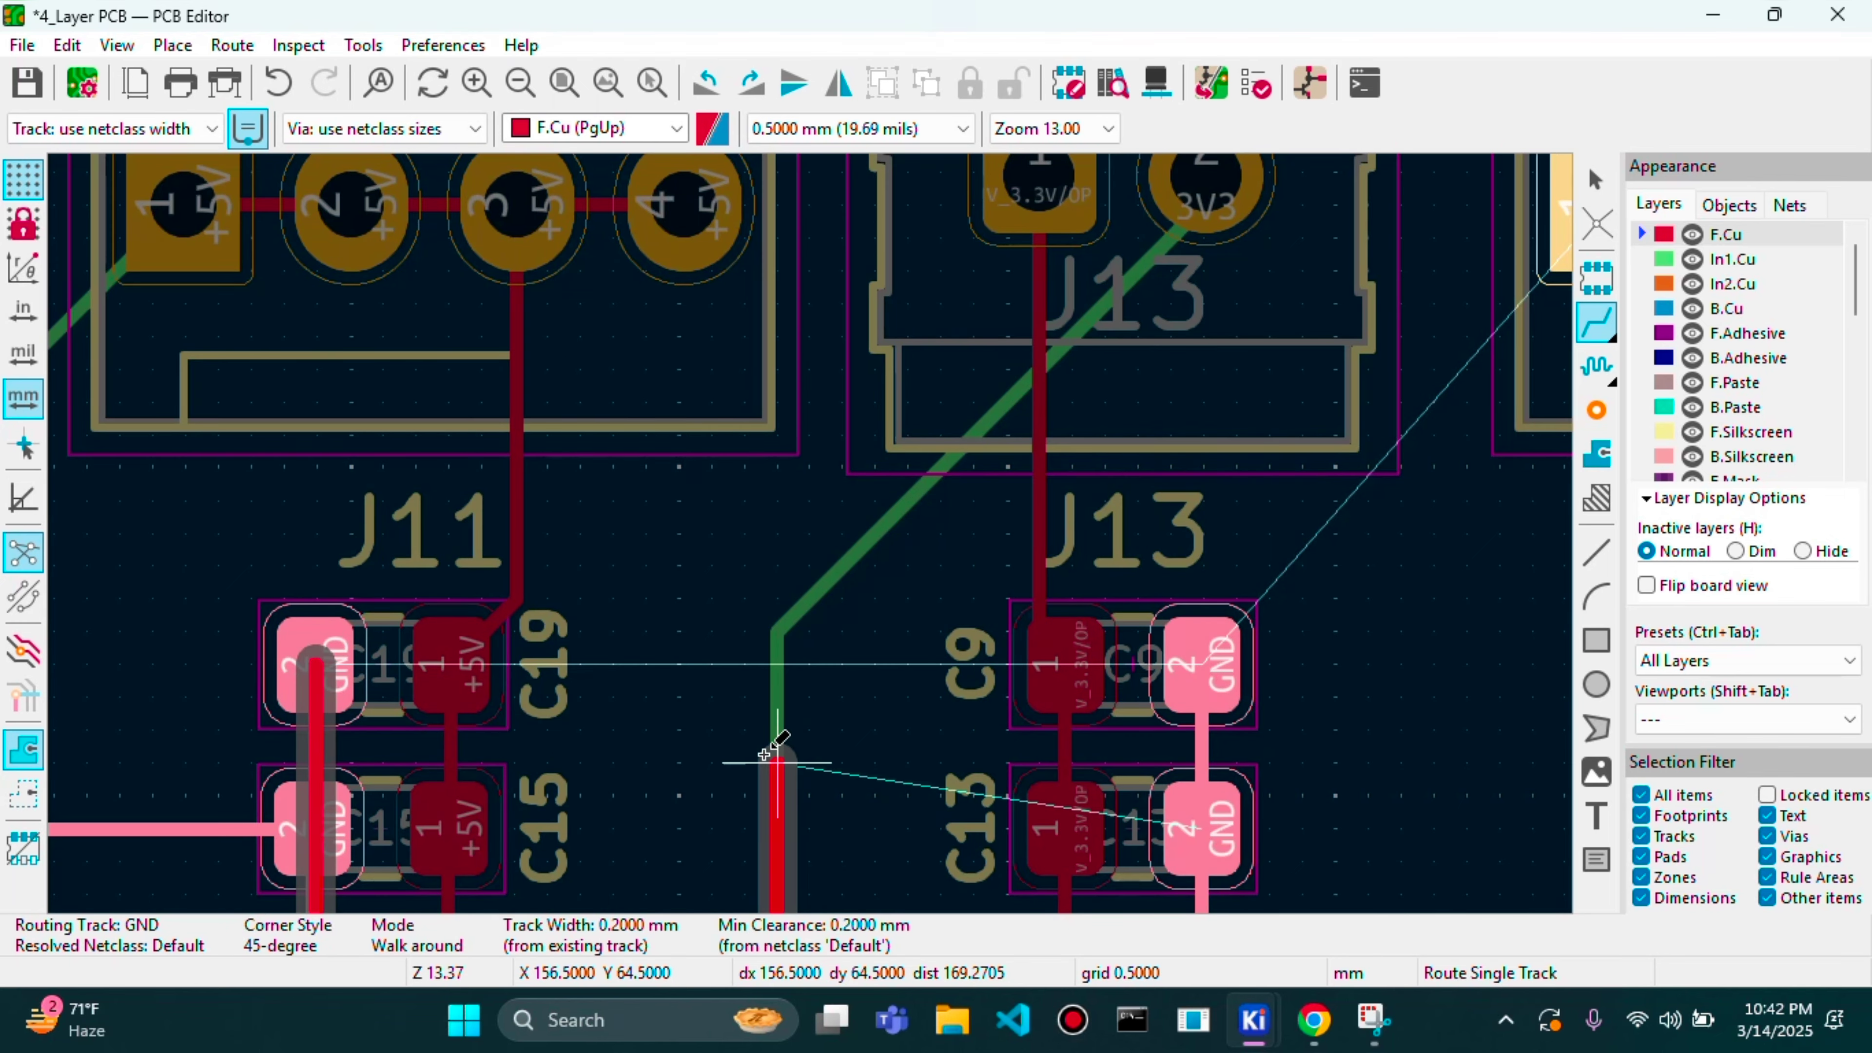
{"action": "scroll", "coordinate": [773, 753], "scroll_direction": "down", "scroll_amount": 2}
{"action": "scroll", "coordinate": [812, 534], "scroll_direction": "down", "scroll_amount": 2}
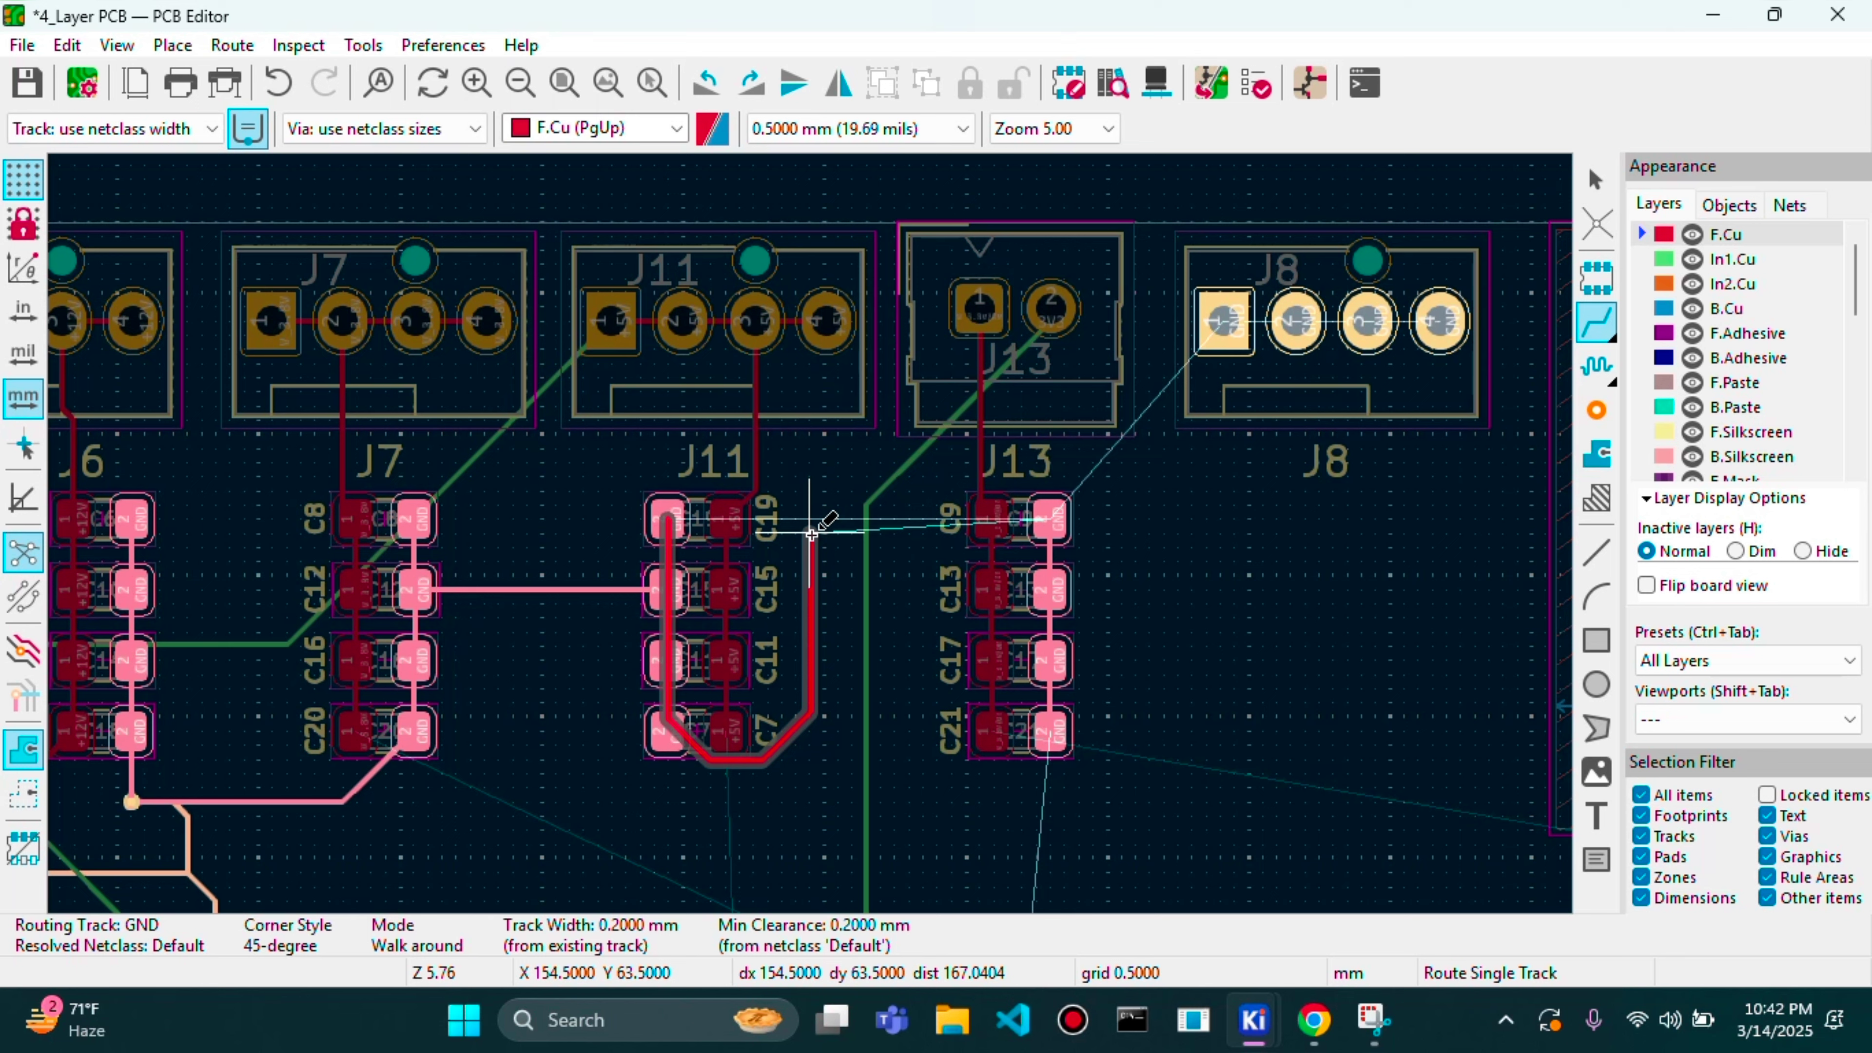
{"action": "key", "text": "Escape"}
{"action": "key", "text": "Escape"}
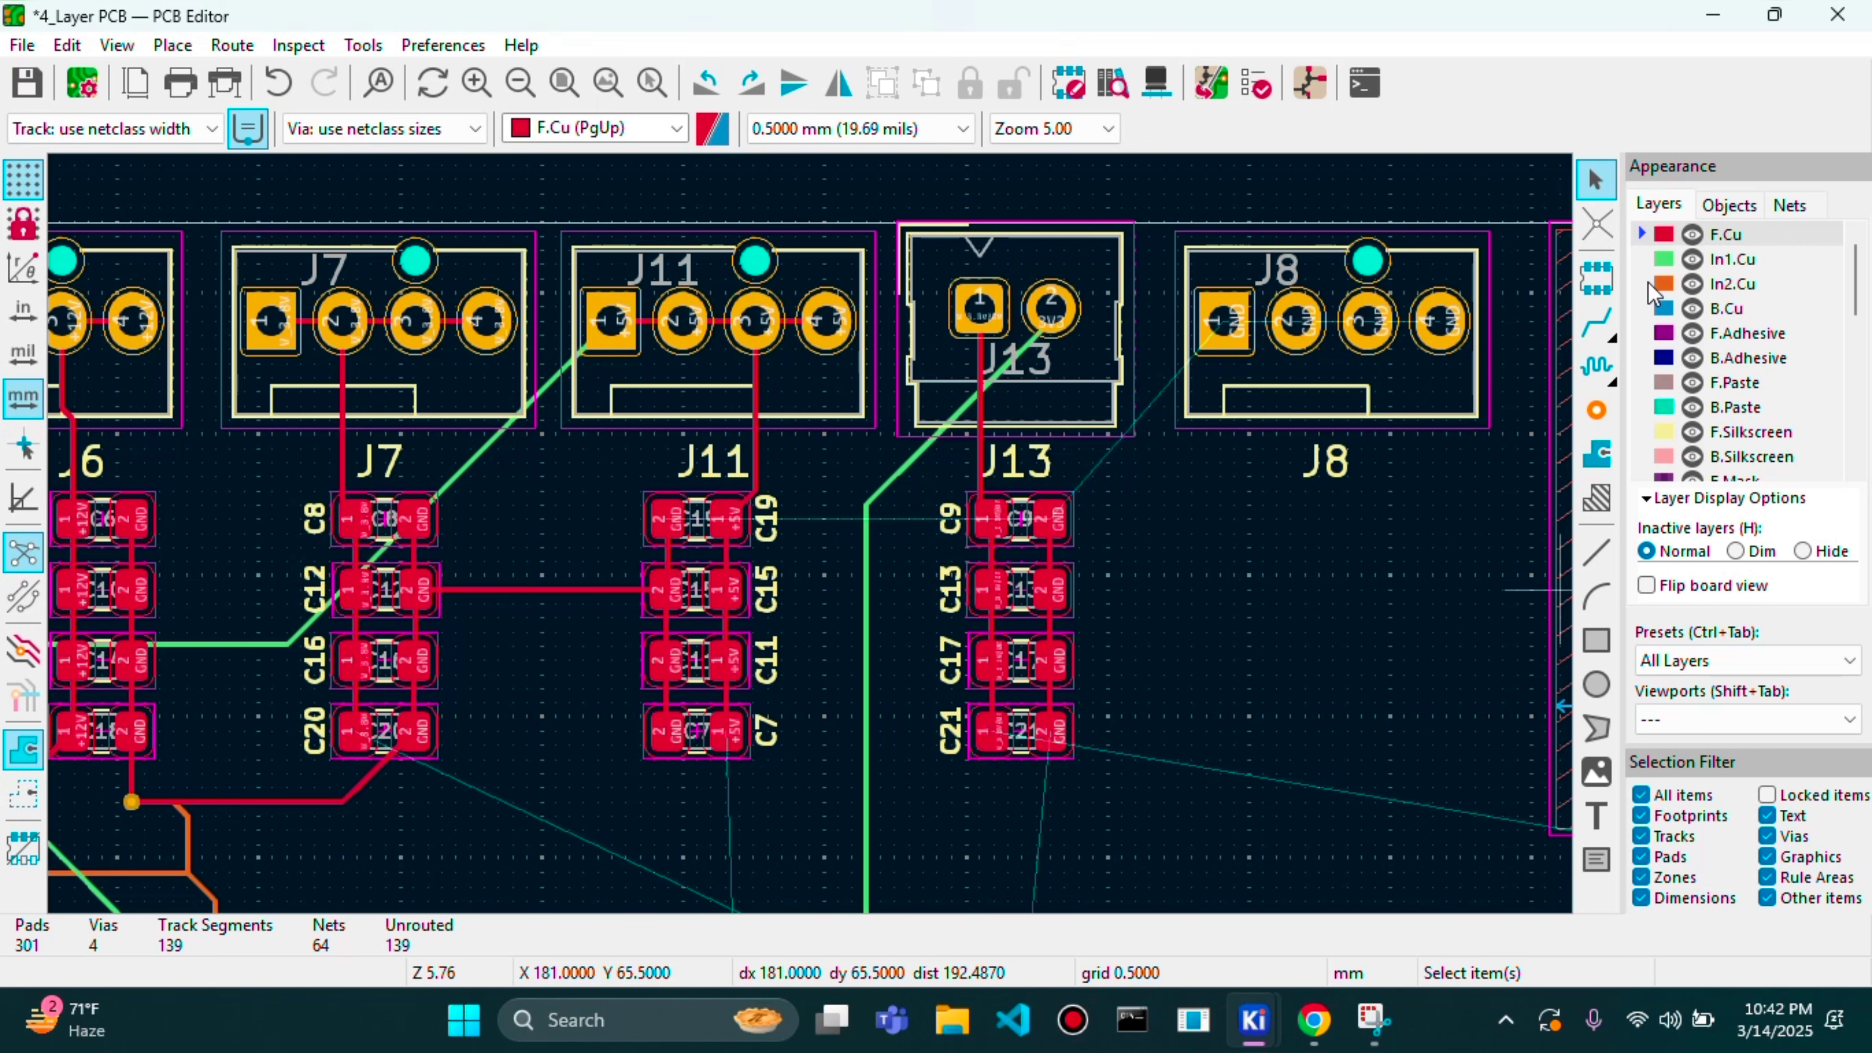
- Route a GND track from pad 2 of C7 to pad 2 of C21, crossing on B.Cu between two blind/buried vias
{"action": "left_click", "coordinate": [1597, 323]}
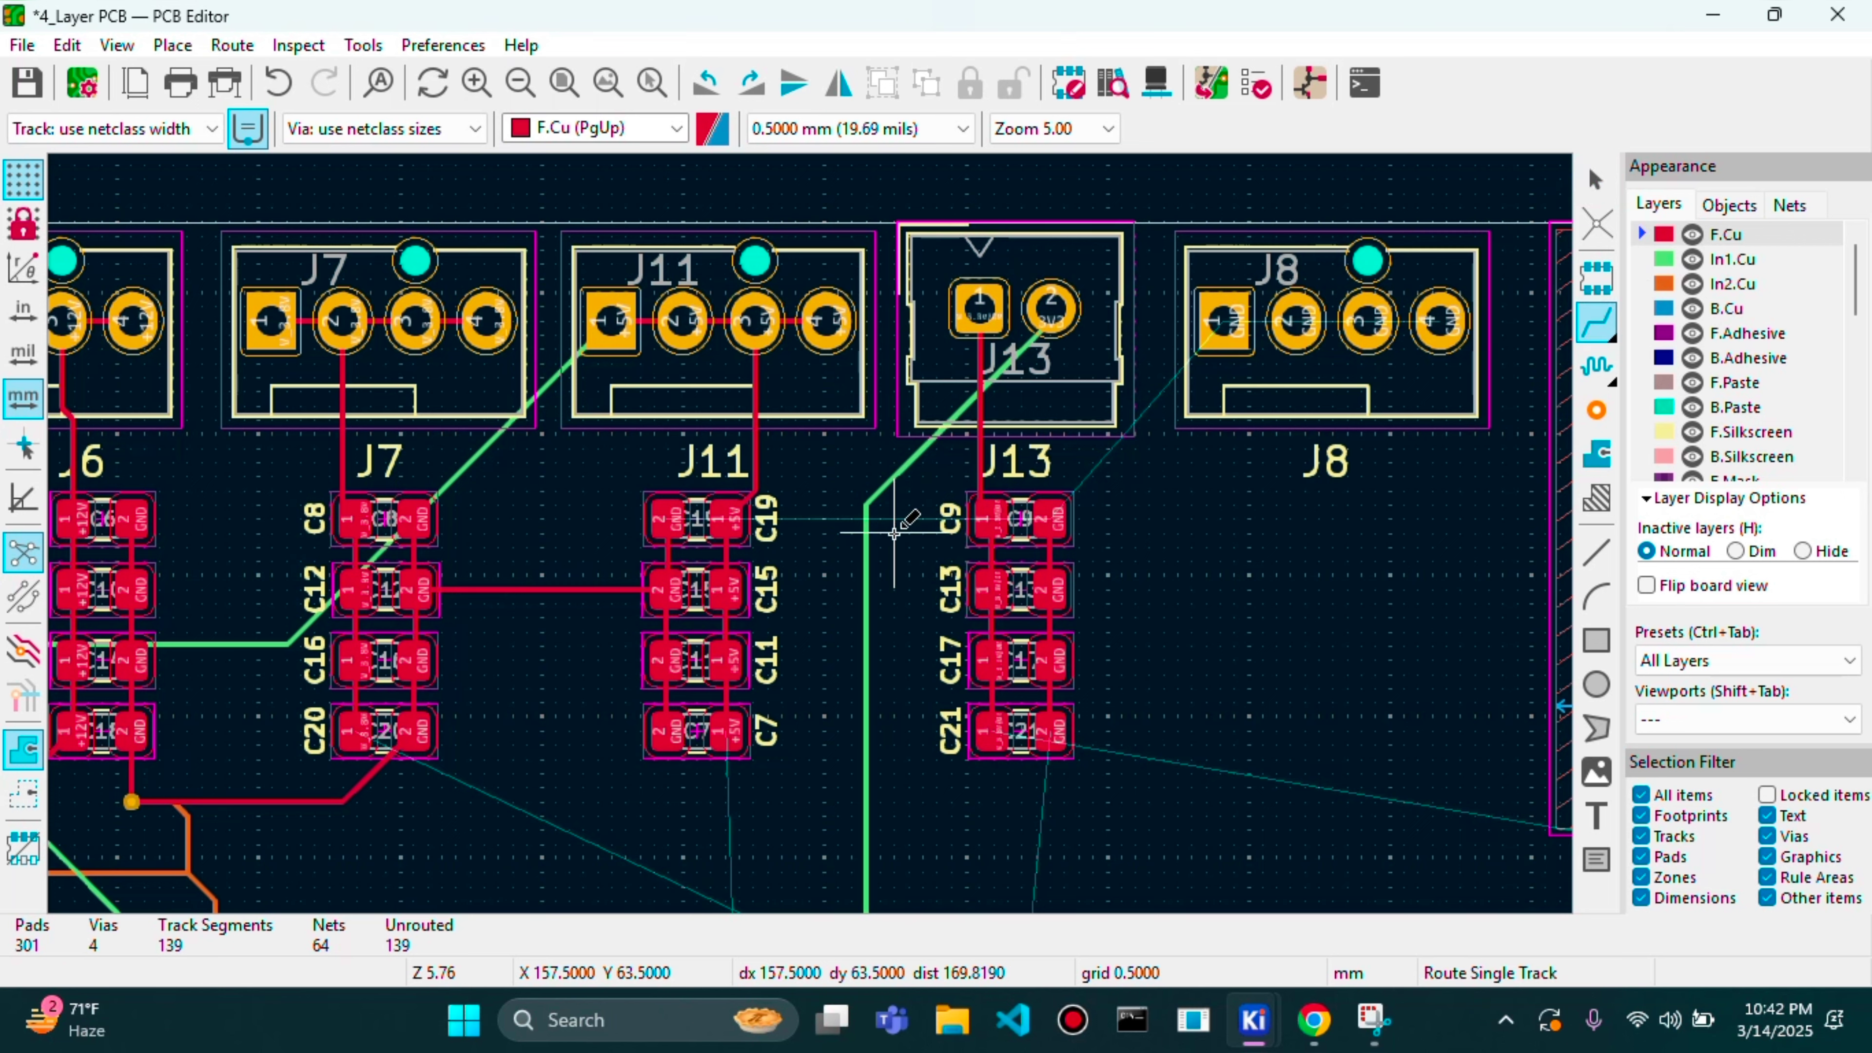
{"action": "left_click", "coordinate": [664, 734]}
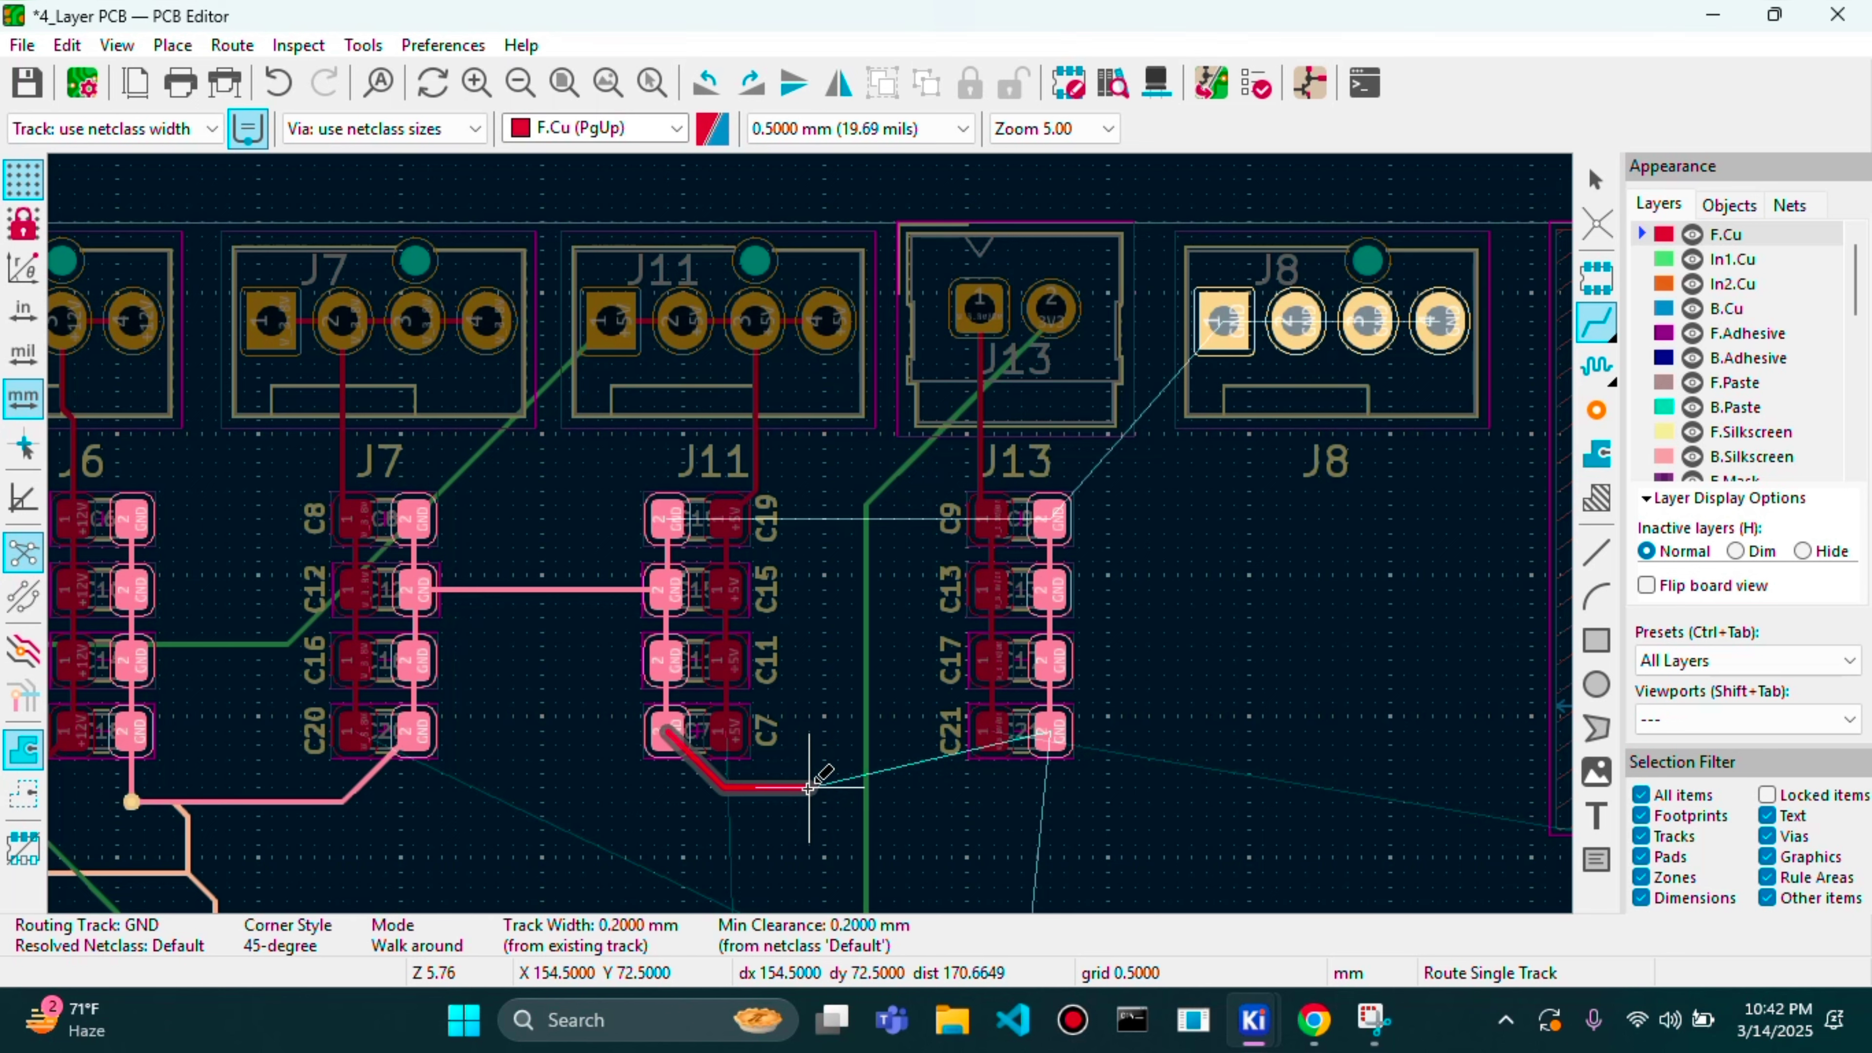
{"action": "right_click", "coordinate": [667, 783]}
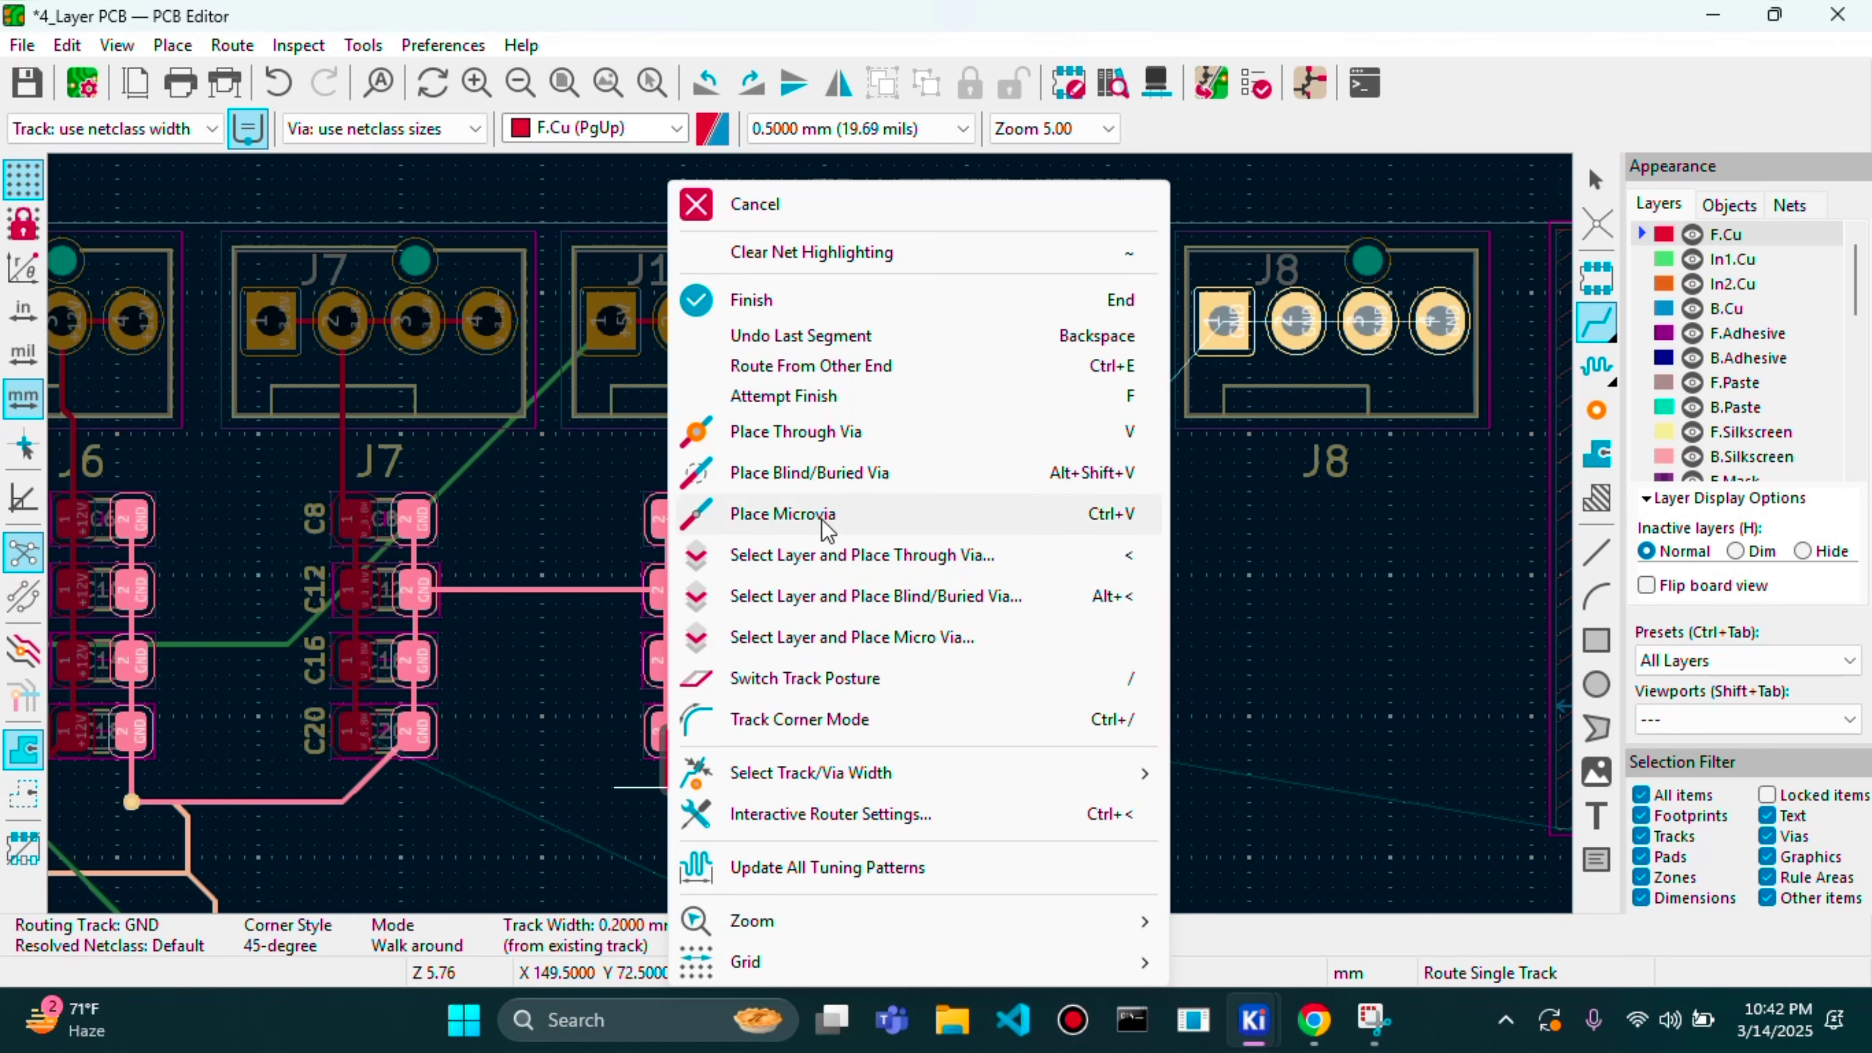
{"action": "left_click", "coordinate": [831, 475]}
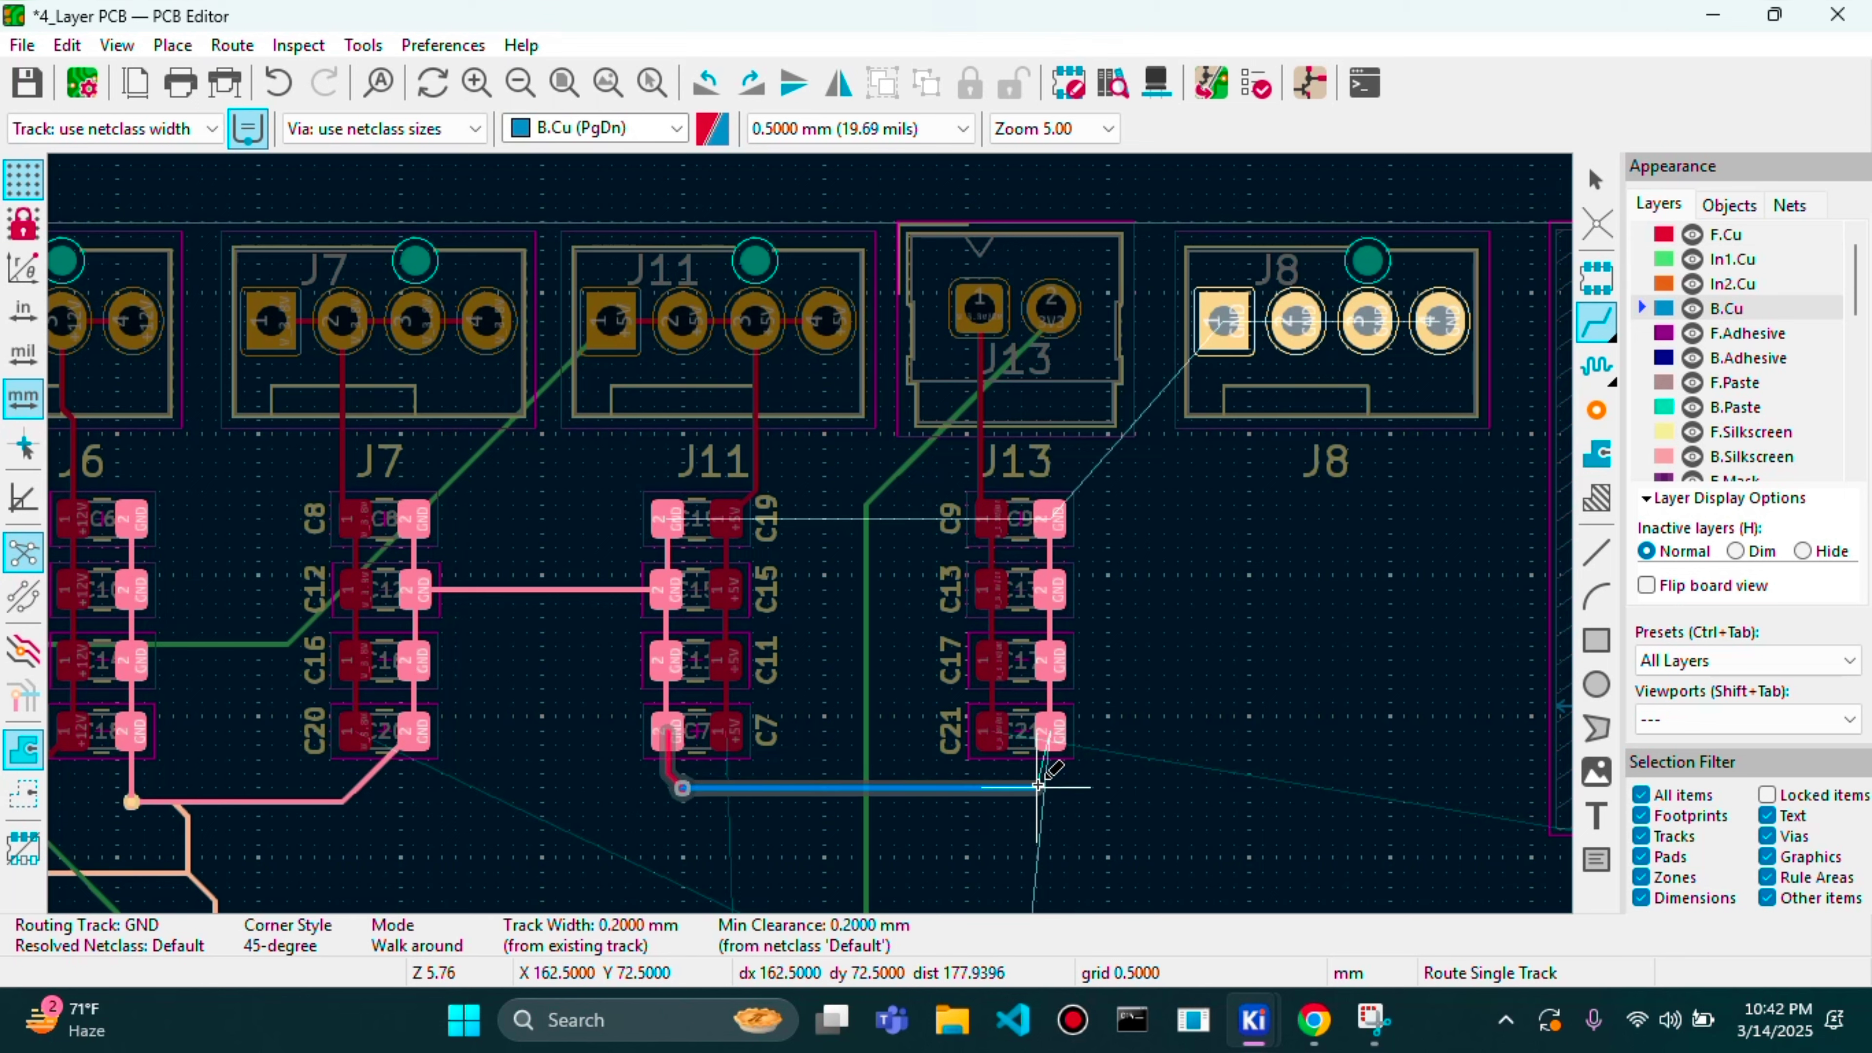
{"action": "right_click", "coordinate": [1000, 787]}
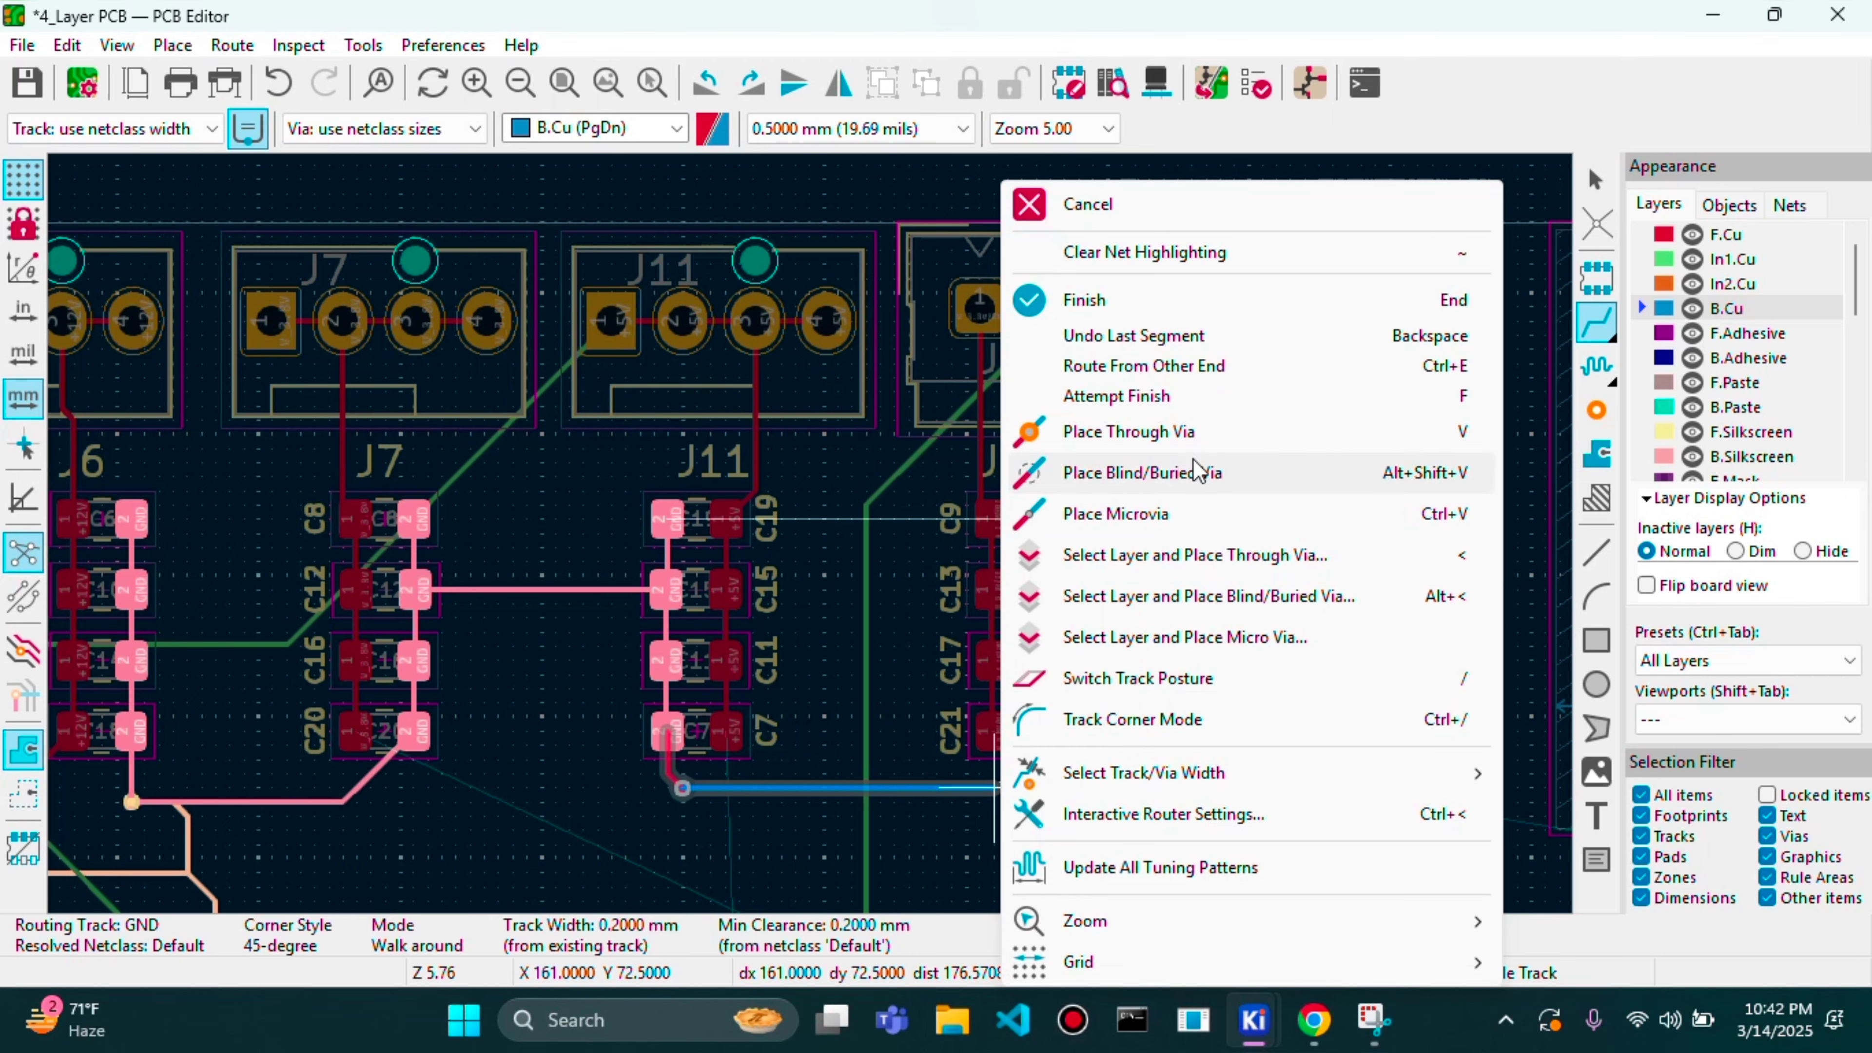
{"action": "left_click", "coordinate": [1183, 470]}
{"action": "left_click", "coordinate": [994, 787]}
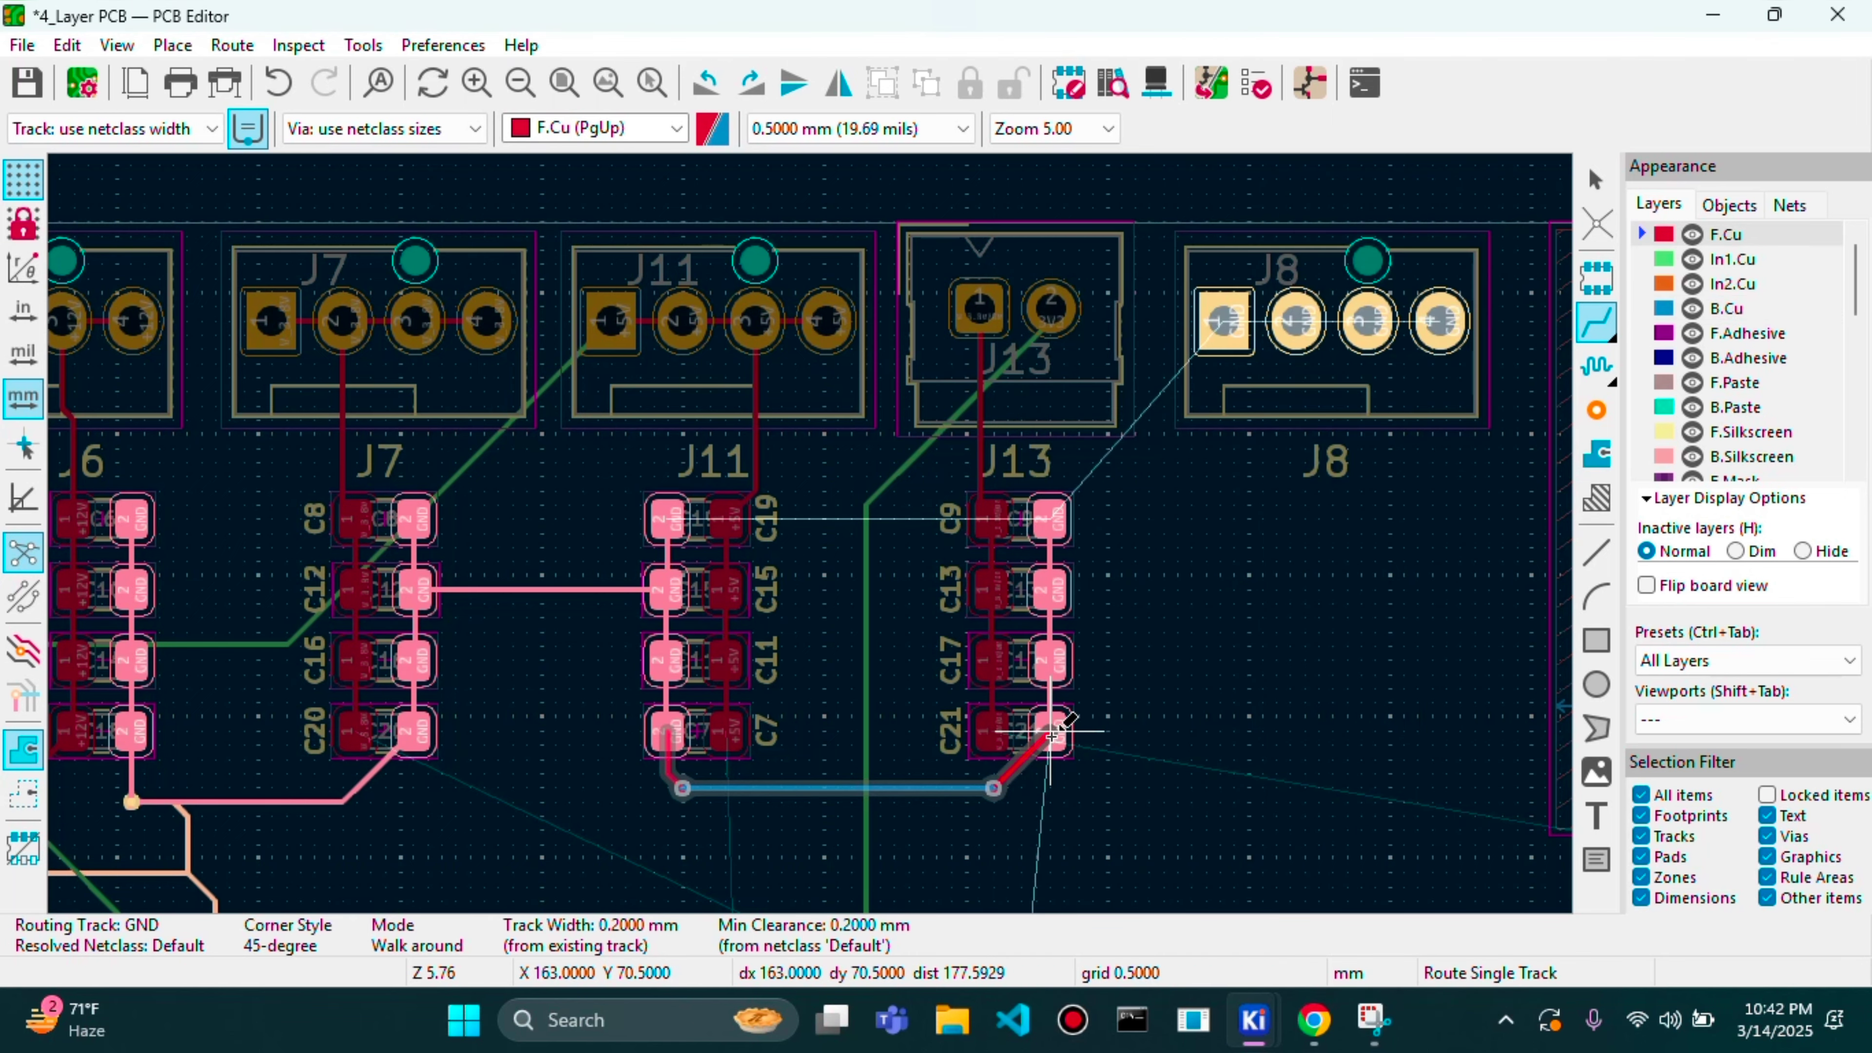
{"action": "left_click", "coordinate": [1052, 730]}
{"action": "key", "text": "Escape"}
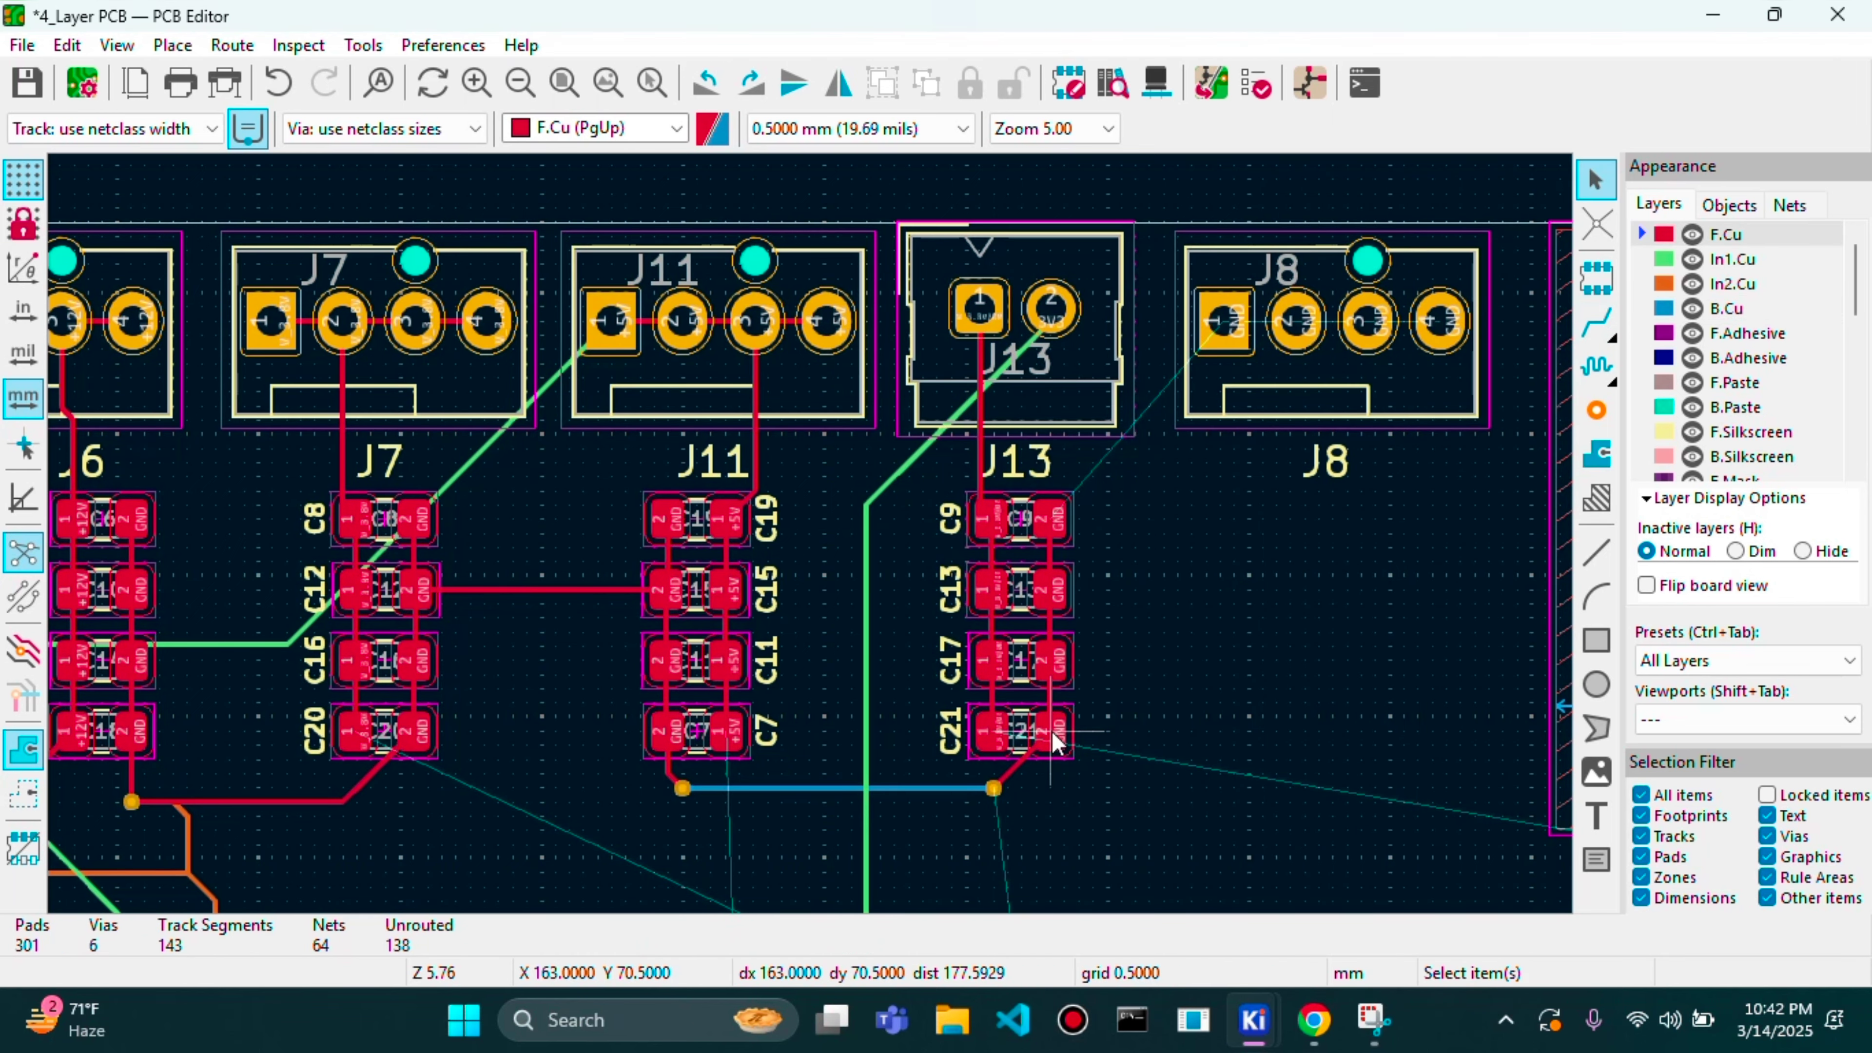
- Reshape the short diagonal GND segment below C21 and move the long GND segment between the two vias to the In2.Cu layer
{"action": "left_click", "coordinate": [1008, 770]}
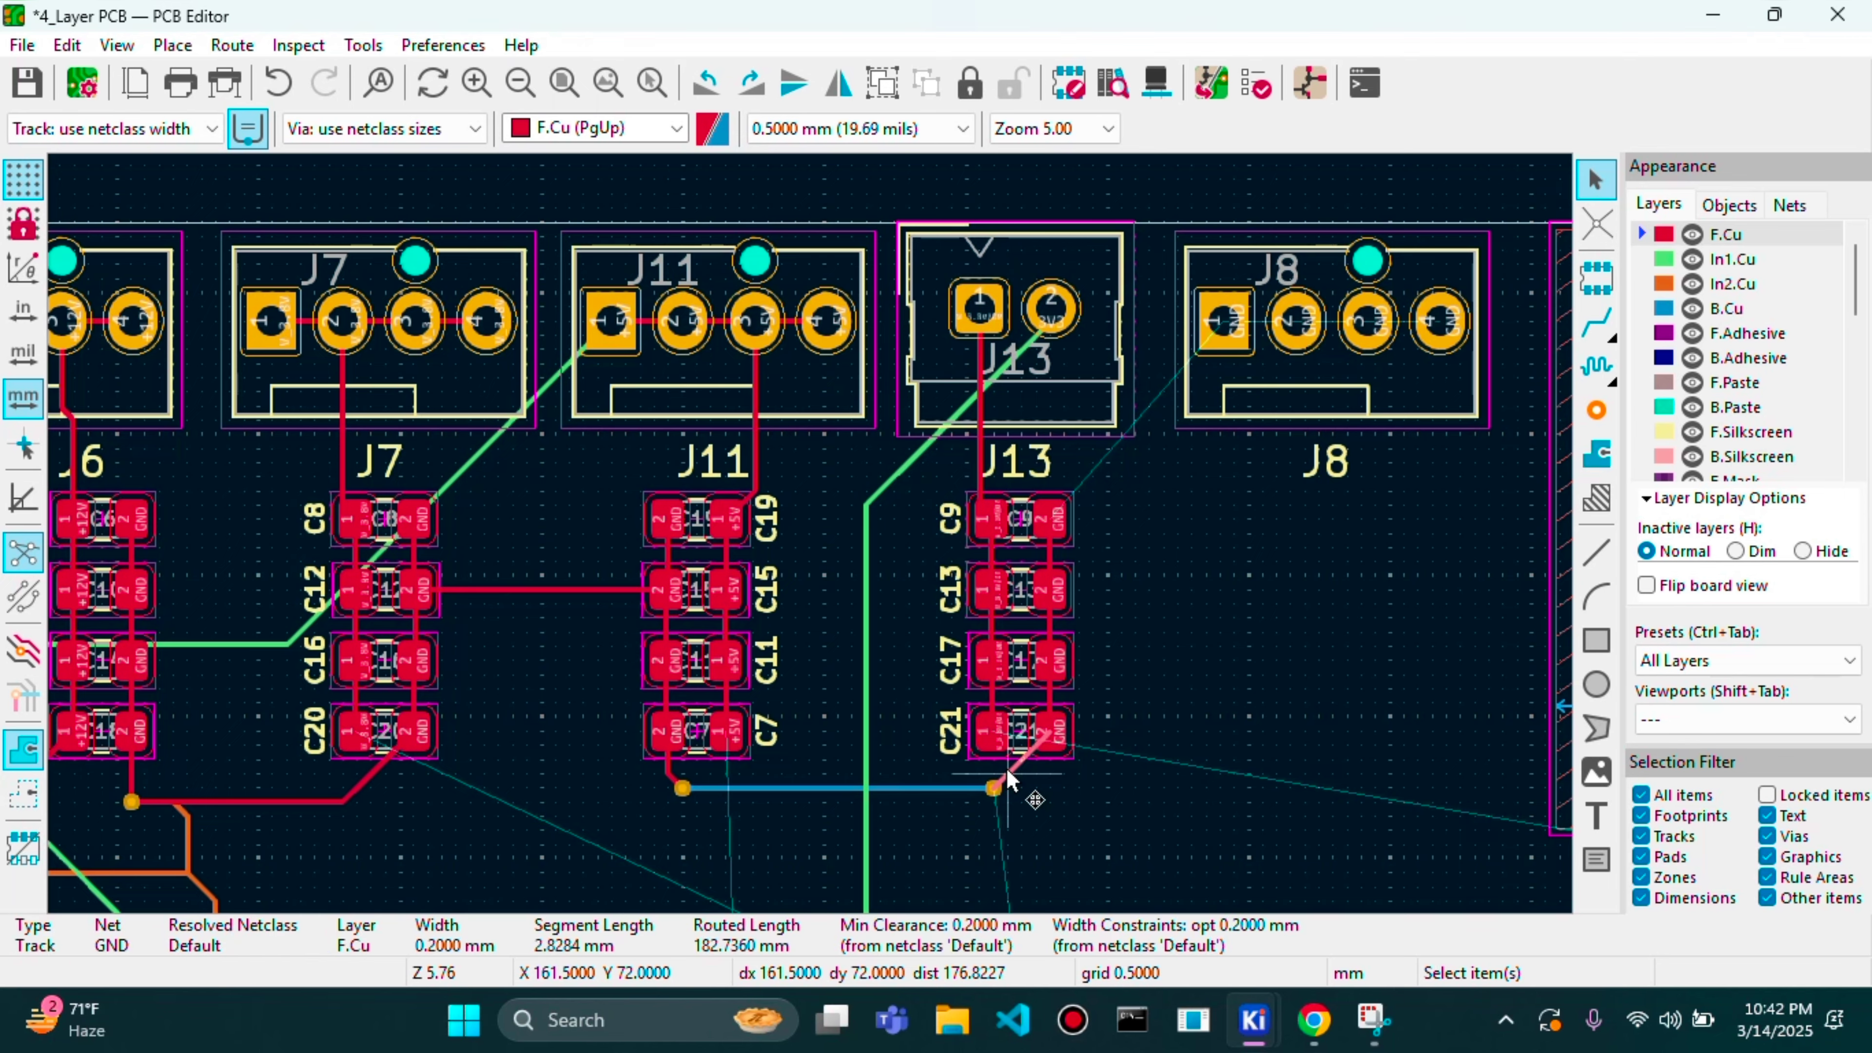
{"action": "left_click_drag", "start_coordinate": [1011, 769], "coordinate": [1040, 793]}
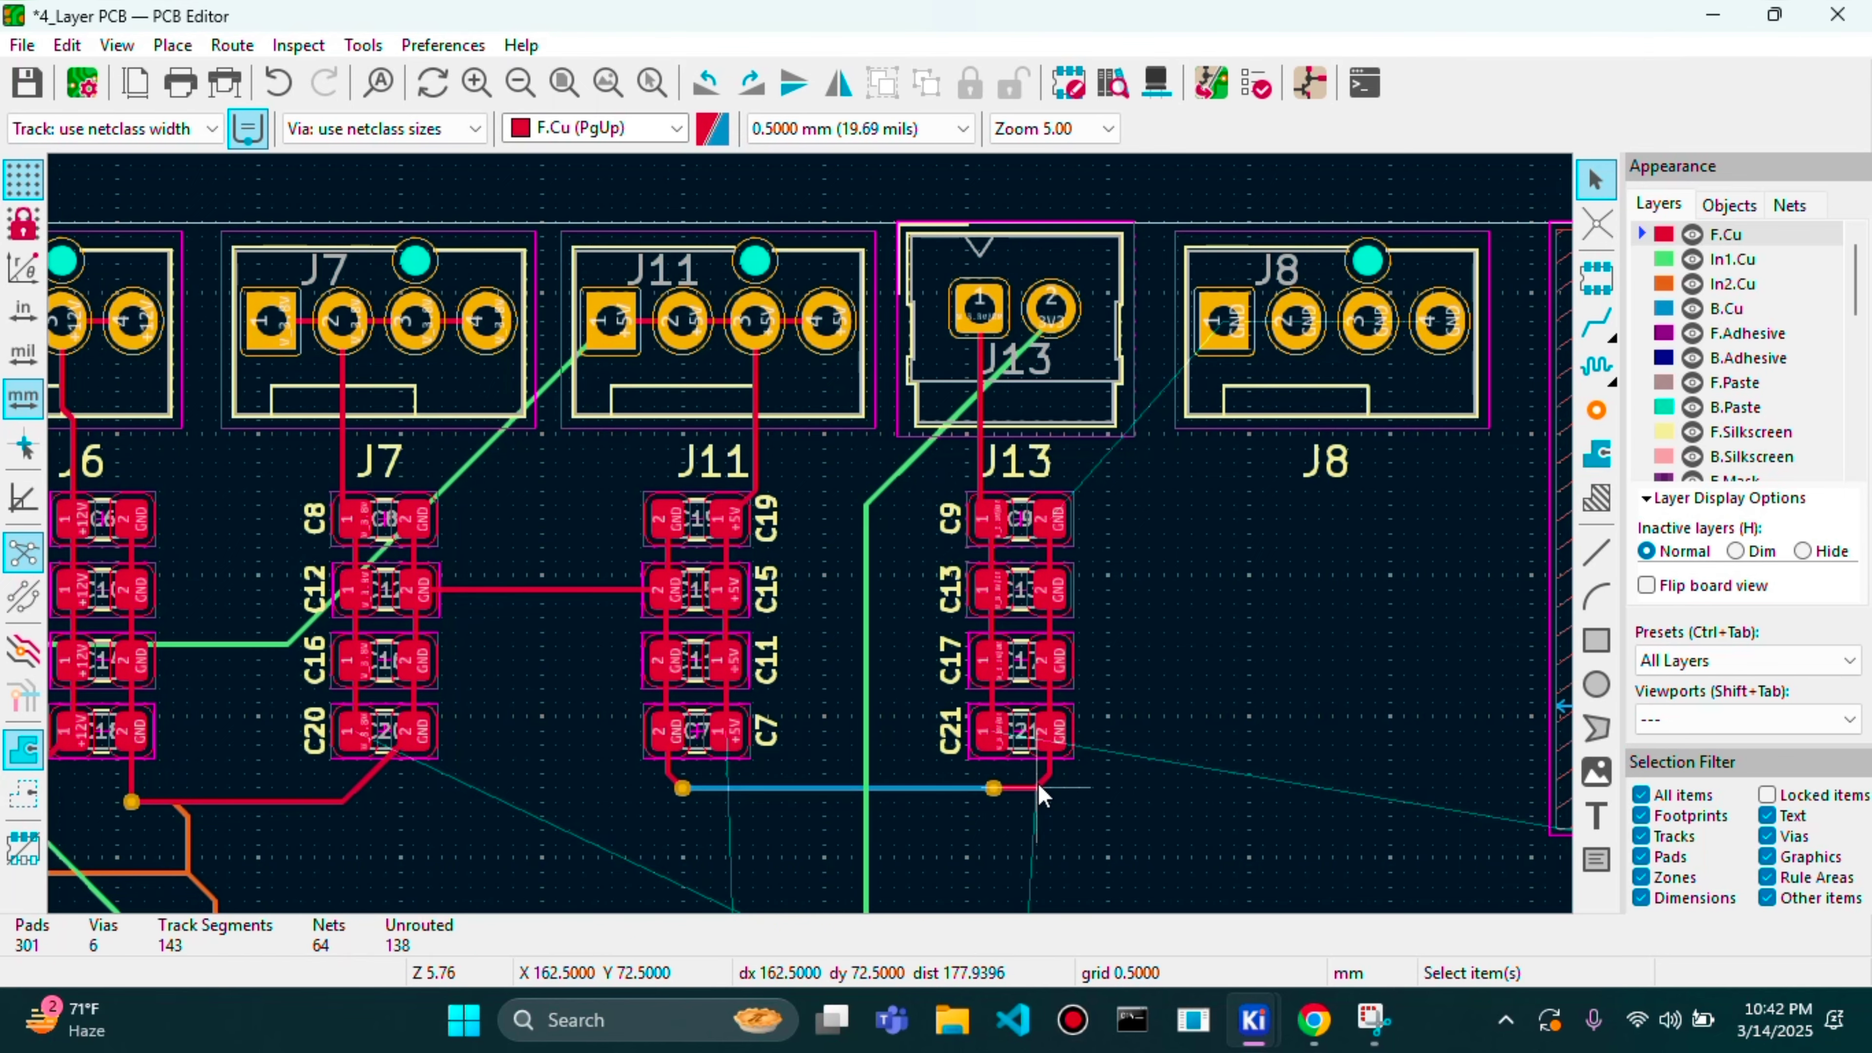
{"action": "double_click", "coordinate": [954, 788]}
{"action": "left_click", "coordinate": [1054, 221]}
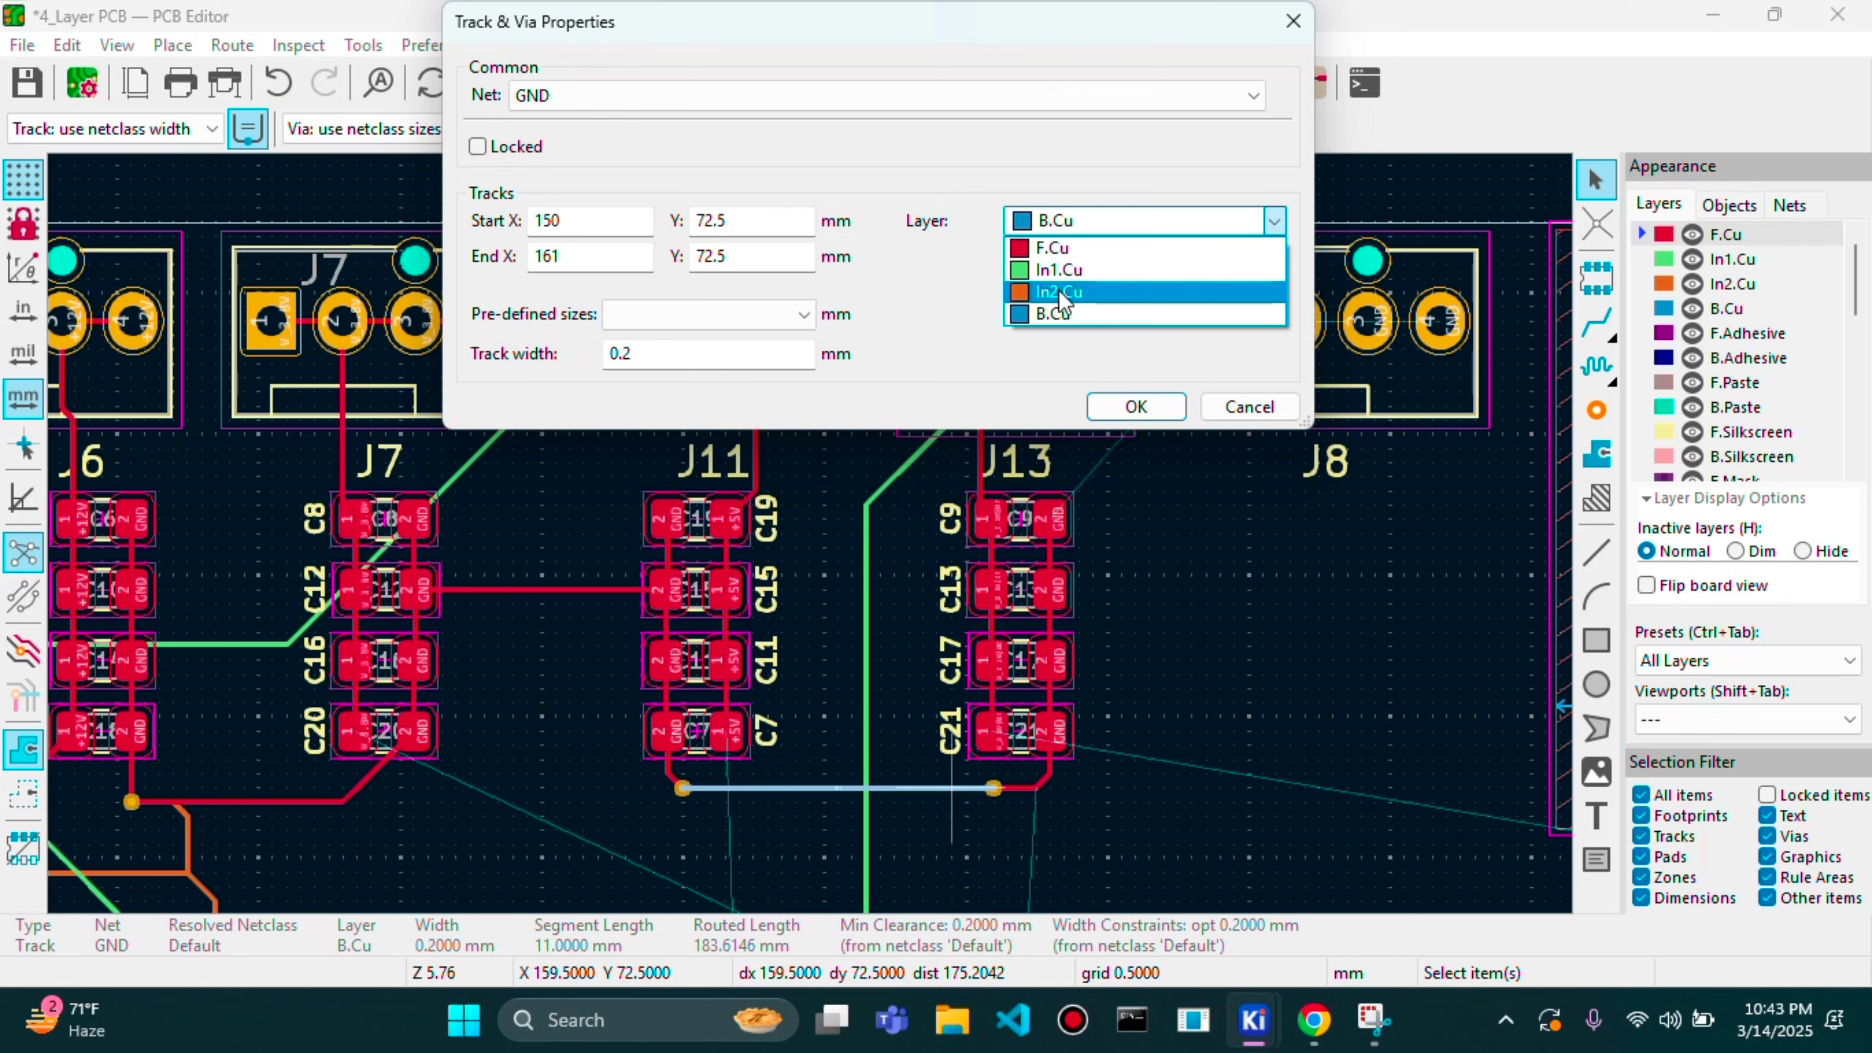
{"action": "left_click", "coordinate": [1059, 290]}
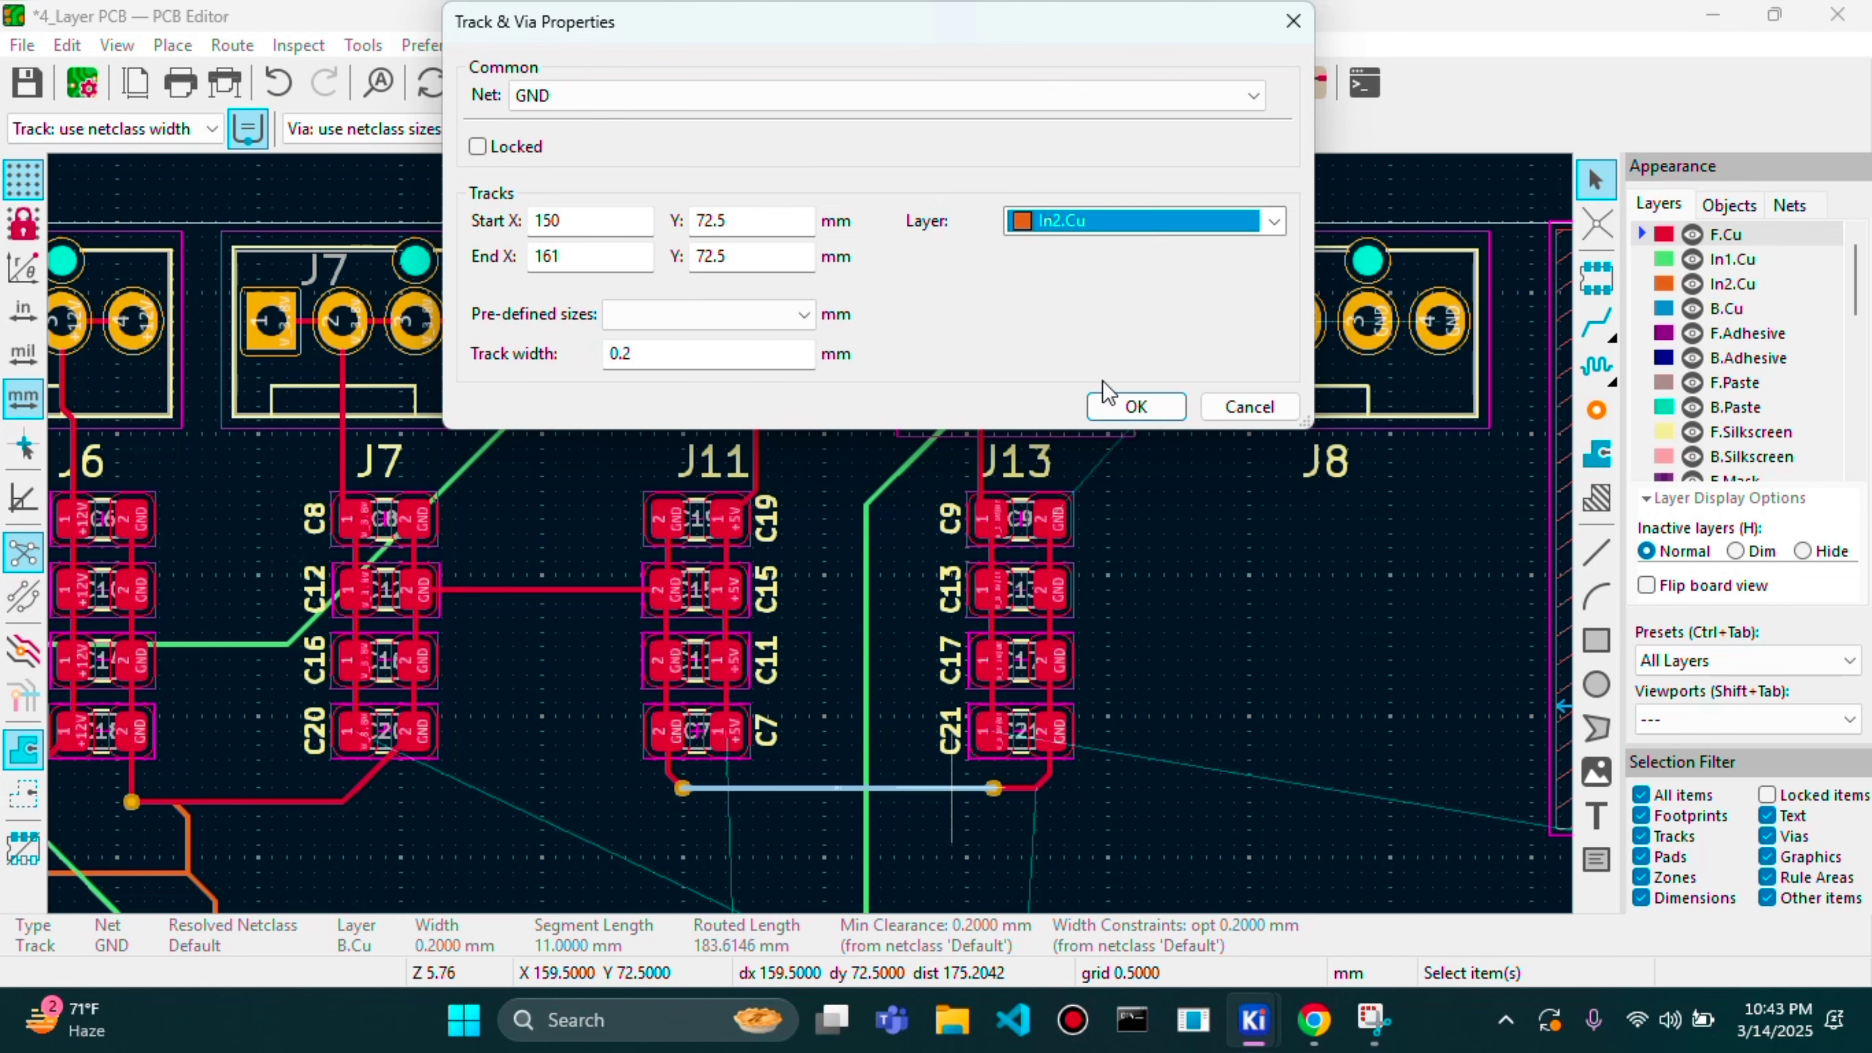
{"action": "left_click", "coordinate": [1136, 406]}
{"action": "left_click", "coordinate": [1169, 698]}
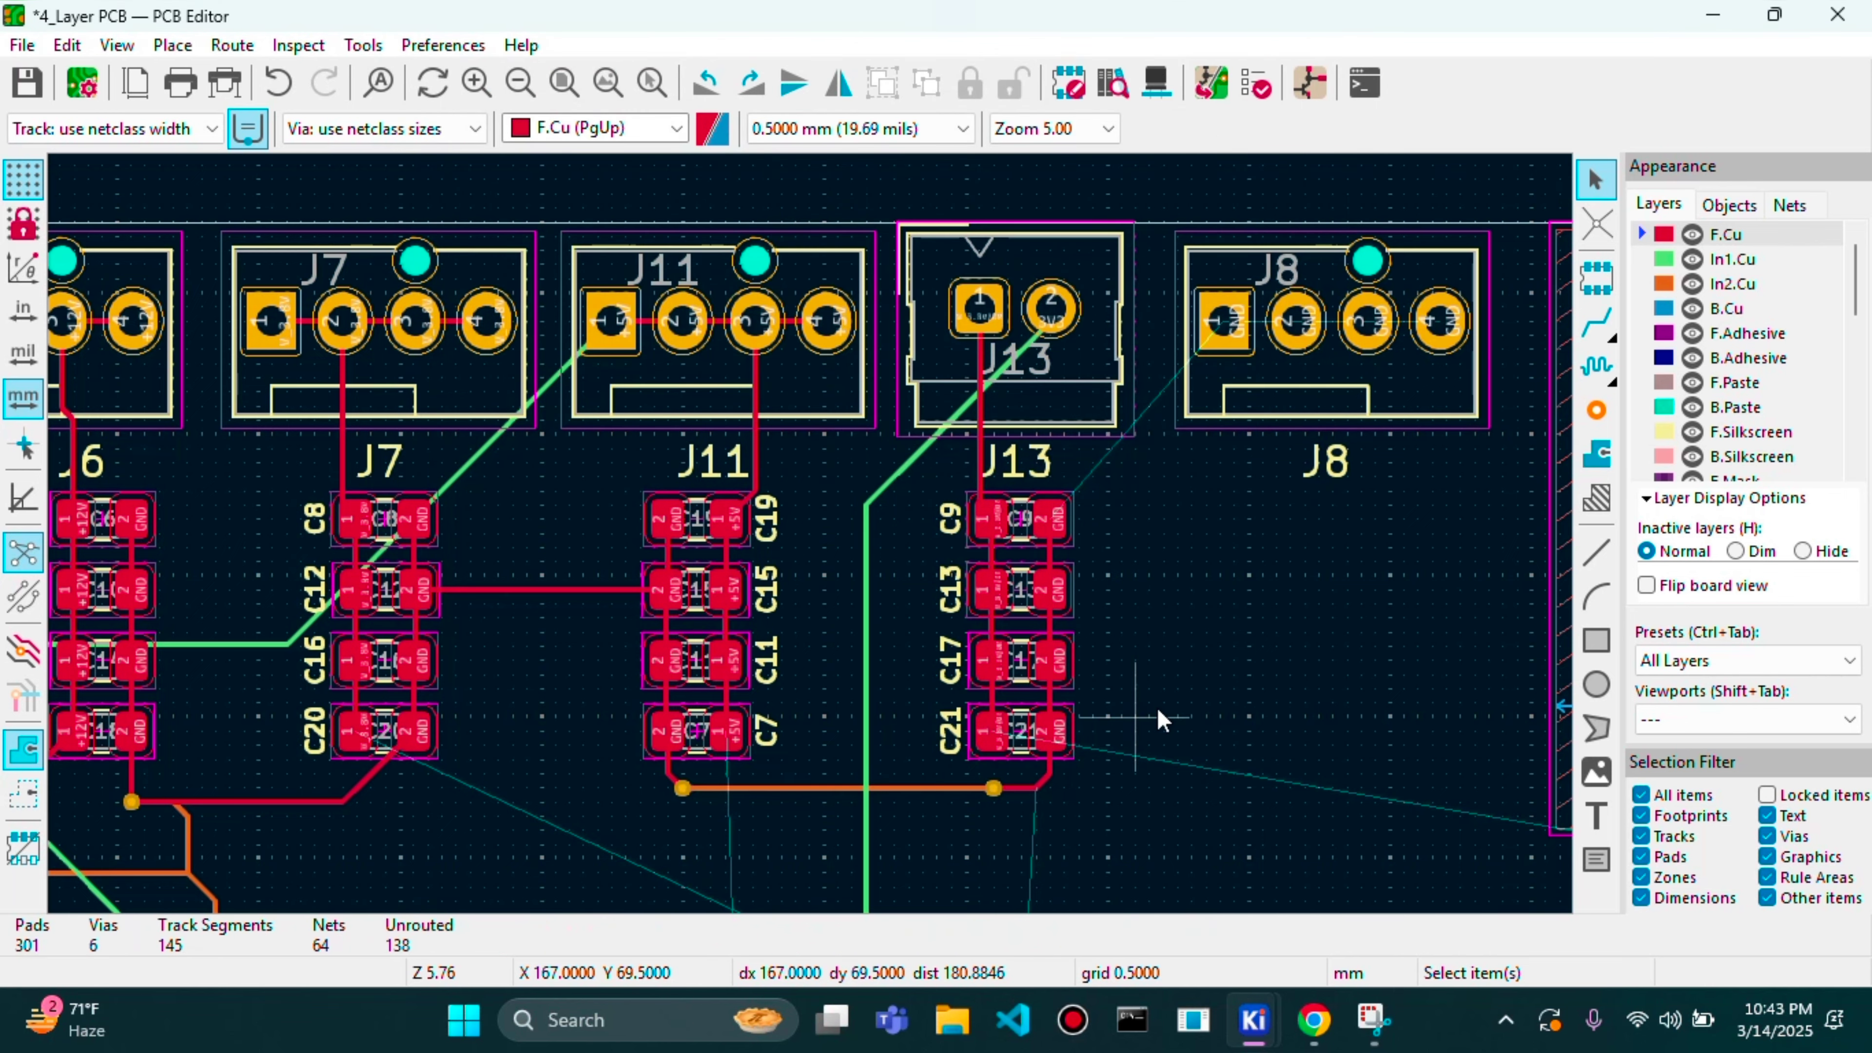
- Route a GND track on the In2.Cu layer from pad 1 to pad 2 of J8
{"action": "scroll", "coordinate": [877, 760], "scroll_direction": "up", "scroll_amount": 2}
{"action": "scroll", "coordinate": [812, 536], "scroll_direction": "down", "scroll_amount": 2}
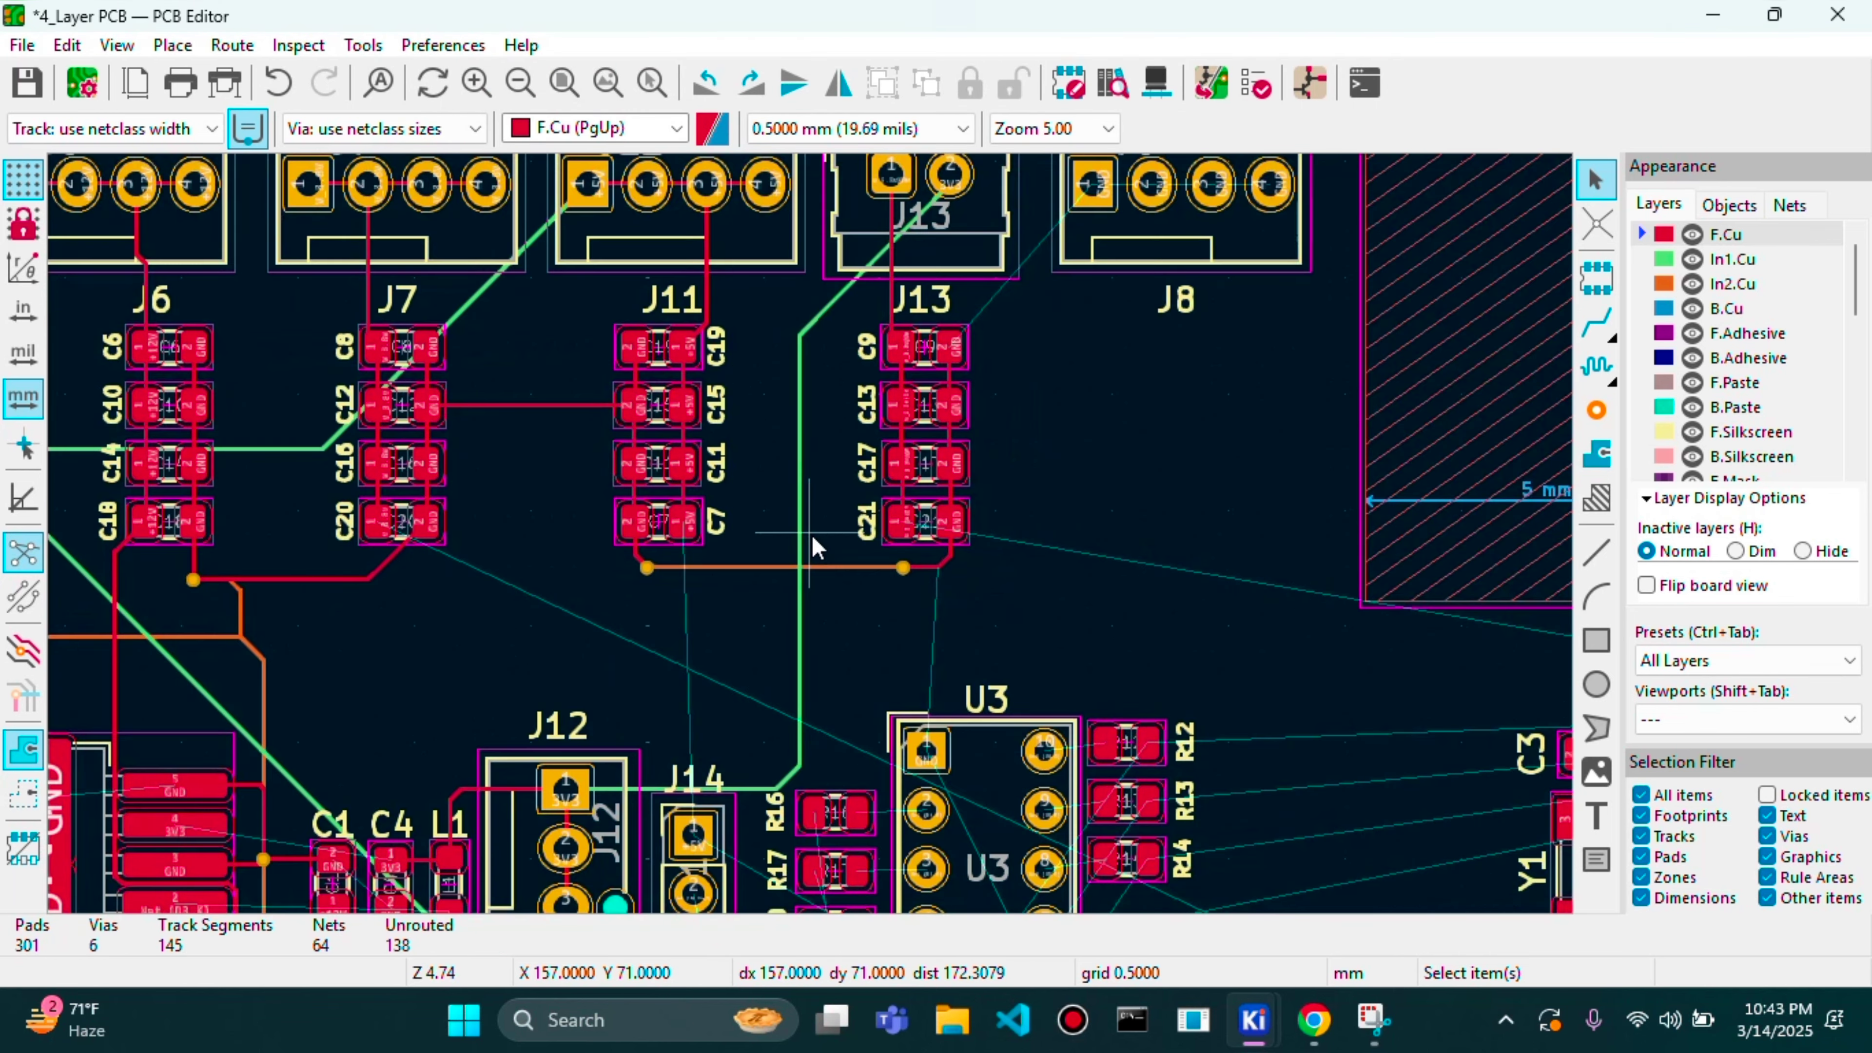
{"action": "scroll", "coordinate": [811, 536], "scroll_direction": "up", "scroll_amount": 3}
{"action": "scroll", "coordinate": [851, 538], "scroll_direction": "down", "scroll_amount": 2}
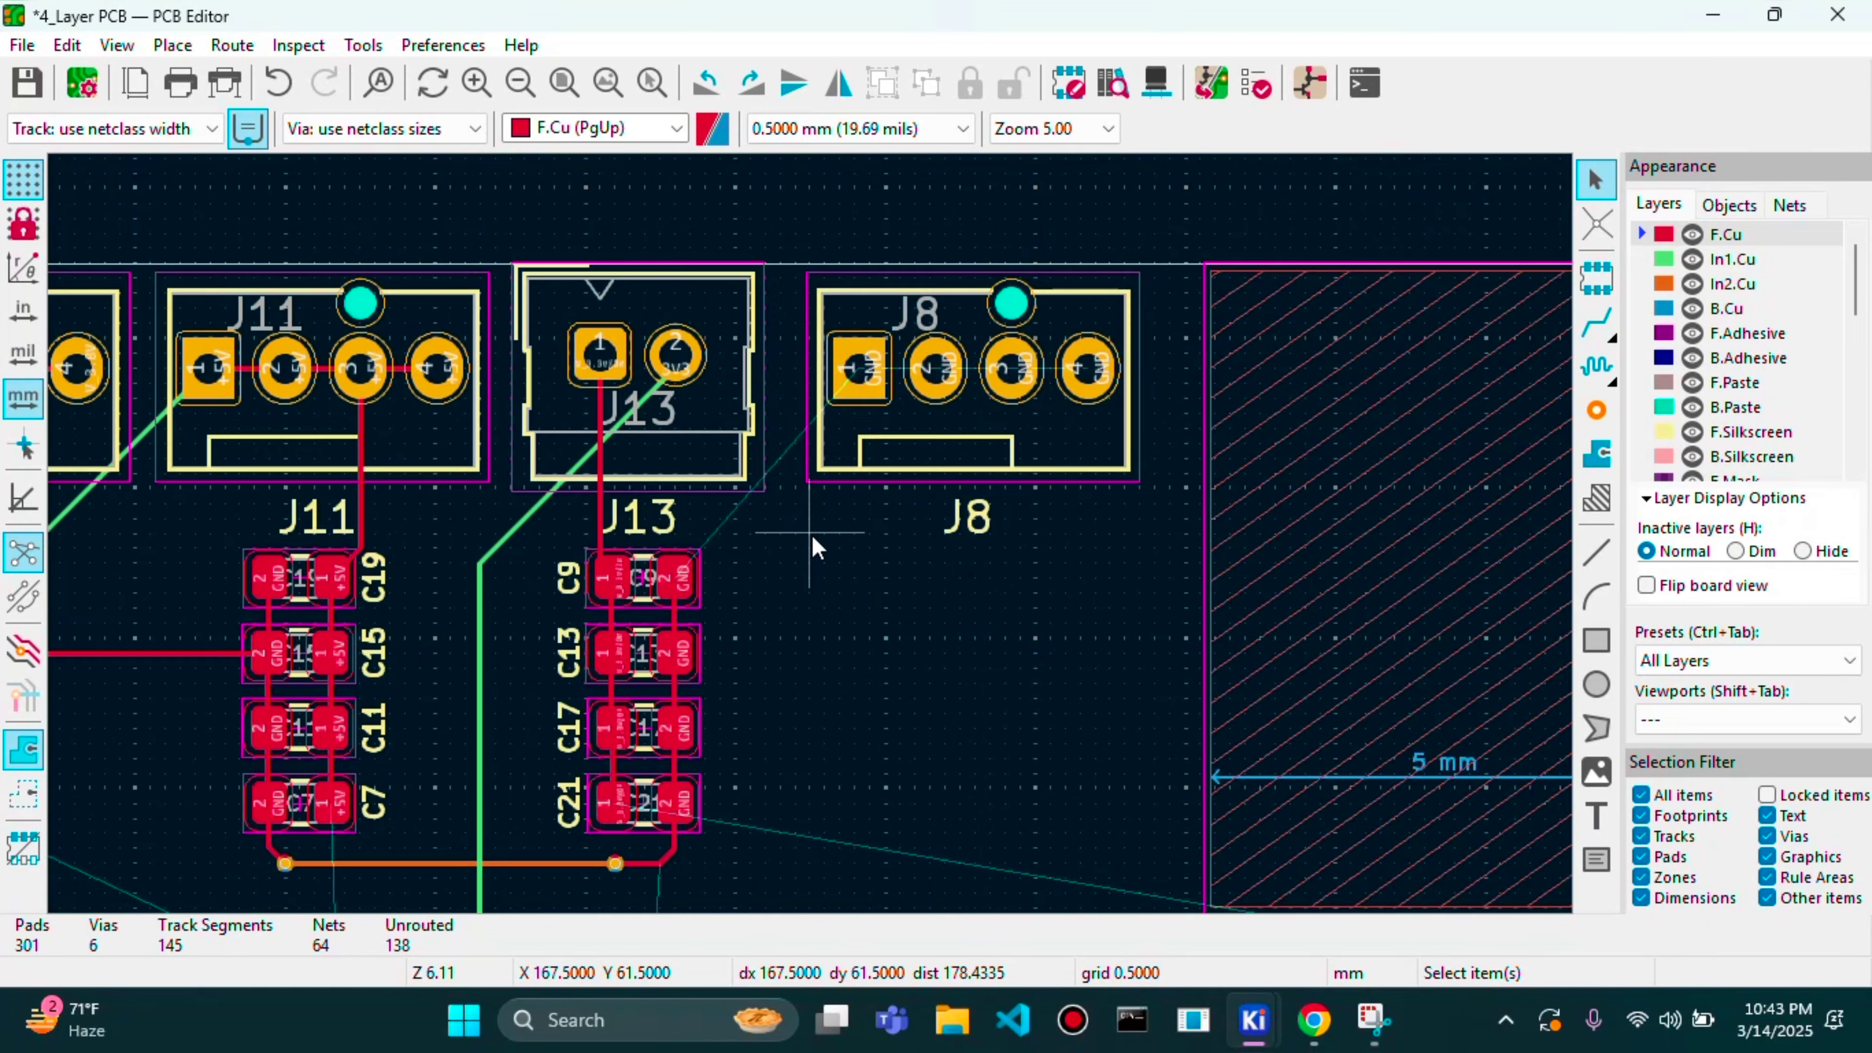
{"action": "scroll", "coordinate": [811, 535], "scroll_direction": "up", "scroll_amount": 2}
{"action": "scroll", "coordinate": [826, 511], "scroll_direction": "down", "scroll_amount": 1}
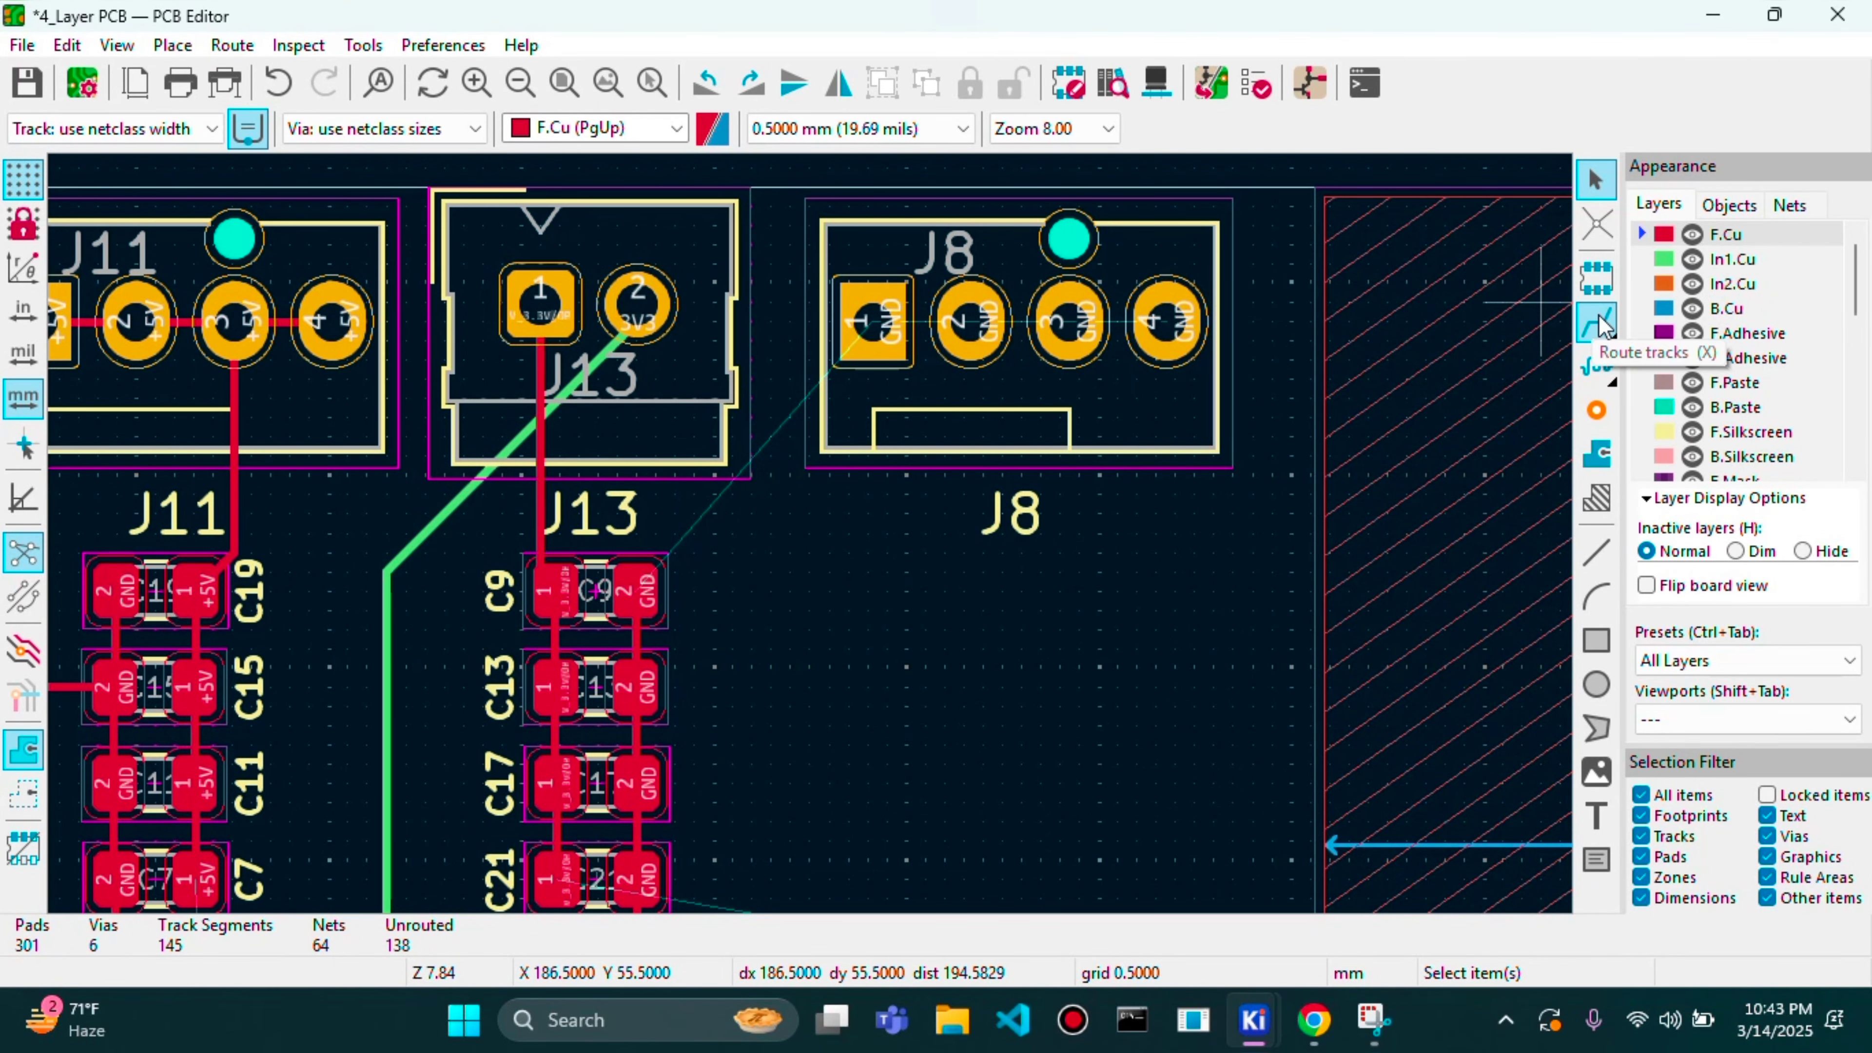
{"action": "left_click", "coordinate": [1733, 283]}
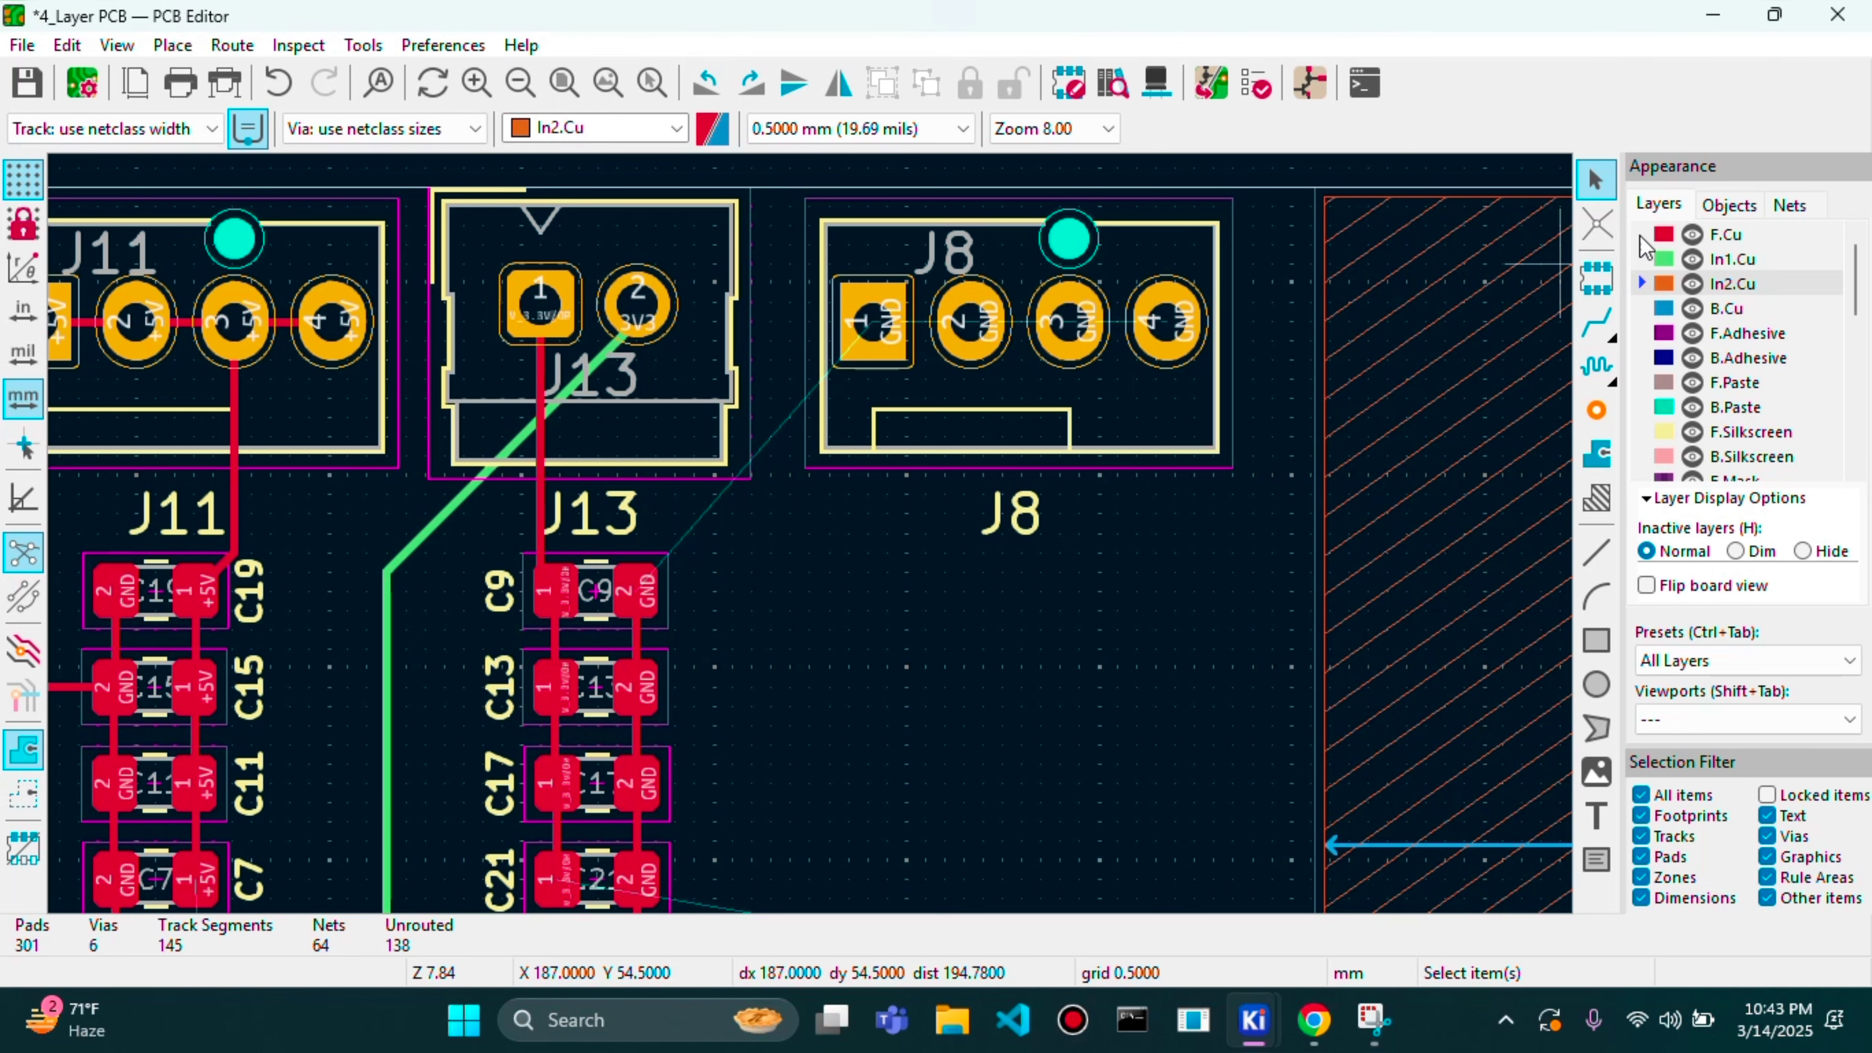
{"action": "left_click", "coordinate": [1595, 325]}
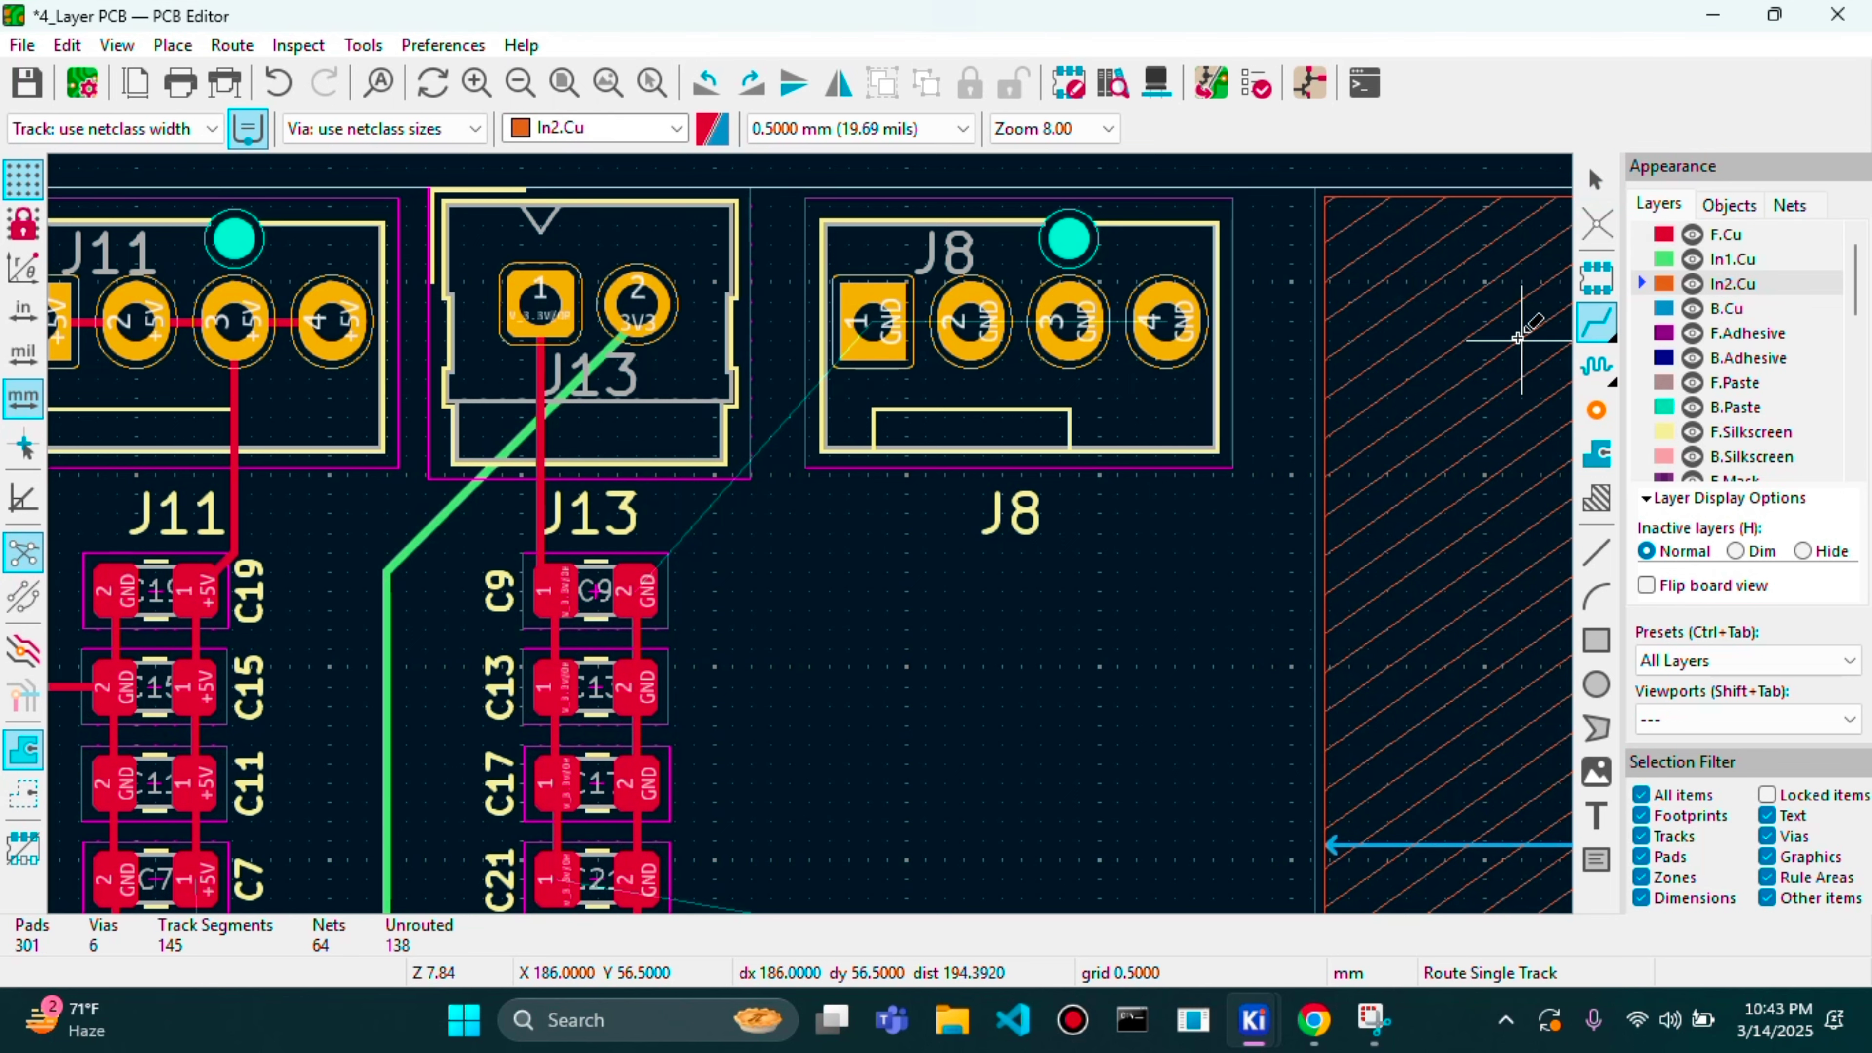
{"action": "left_click", "coordinate": [872, 322]}
{"action": "double_click", "coordinate": [976, 319]}
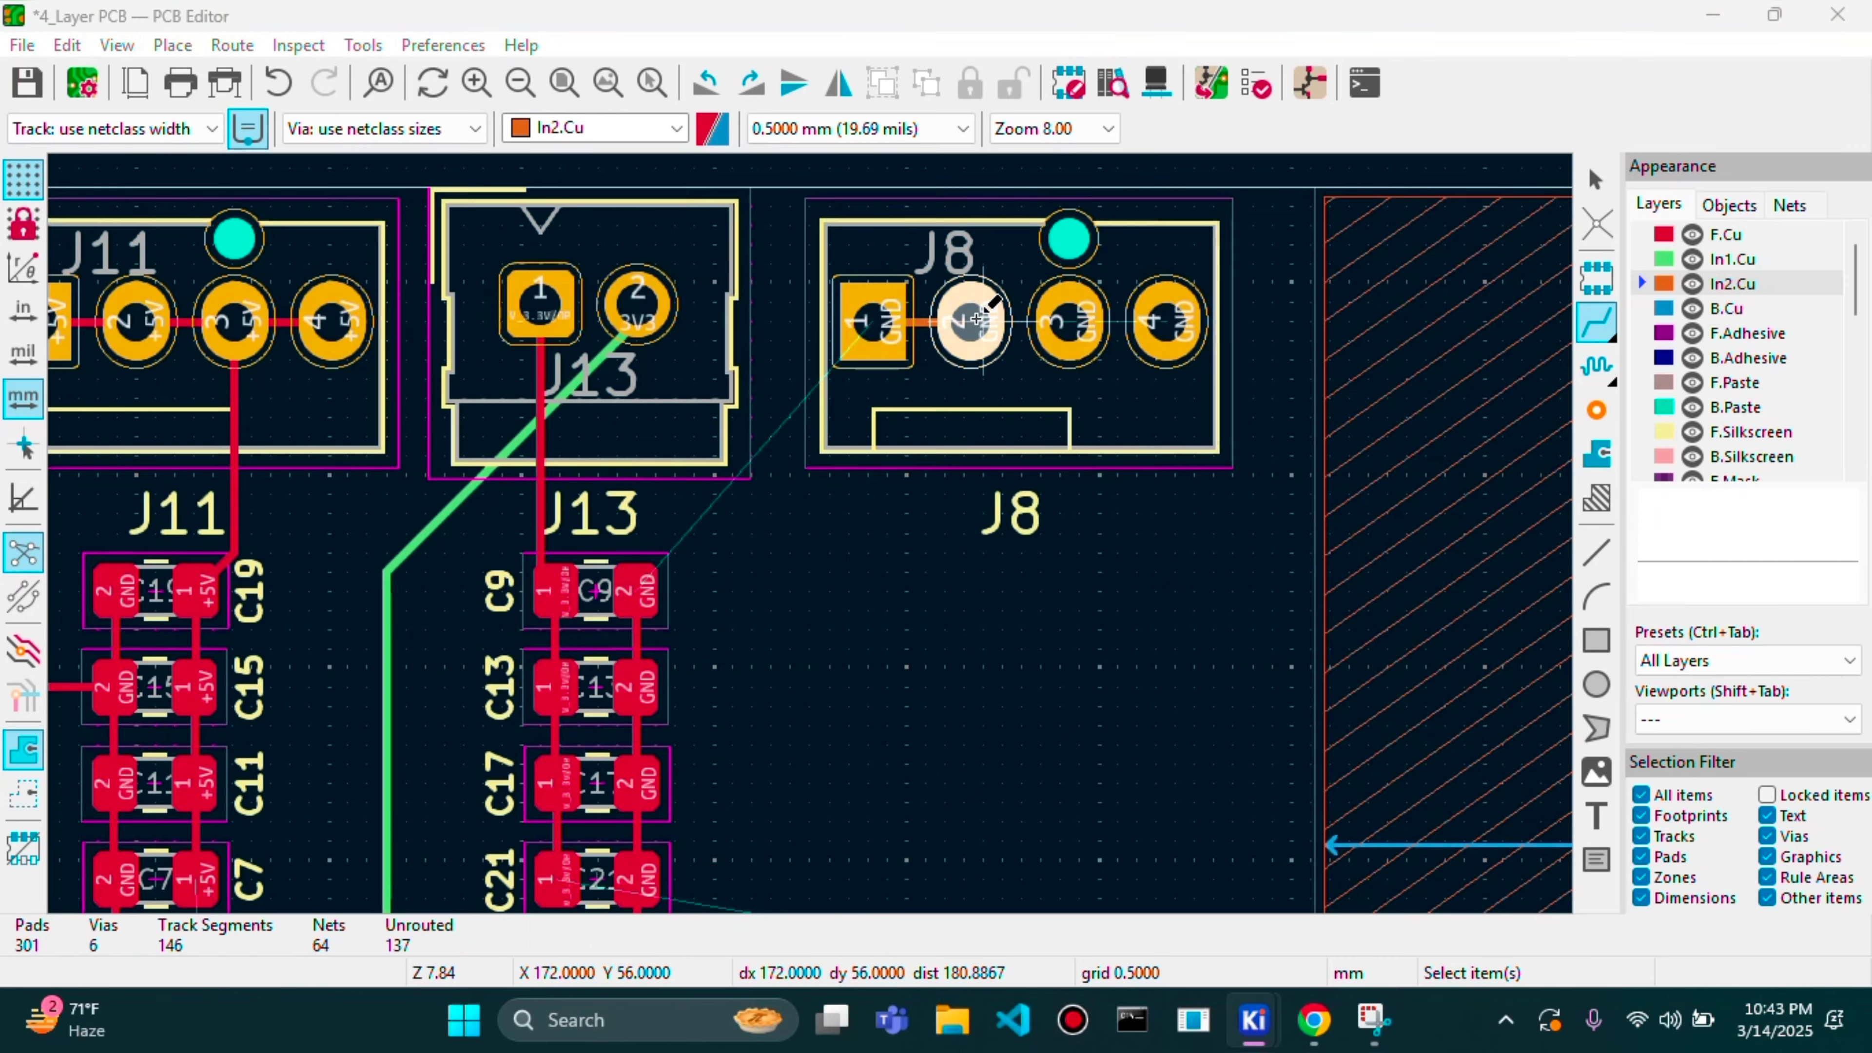
{"action": "left_click", "coordinate": [1411, 805]}
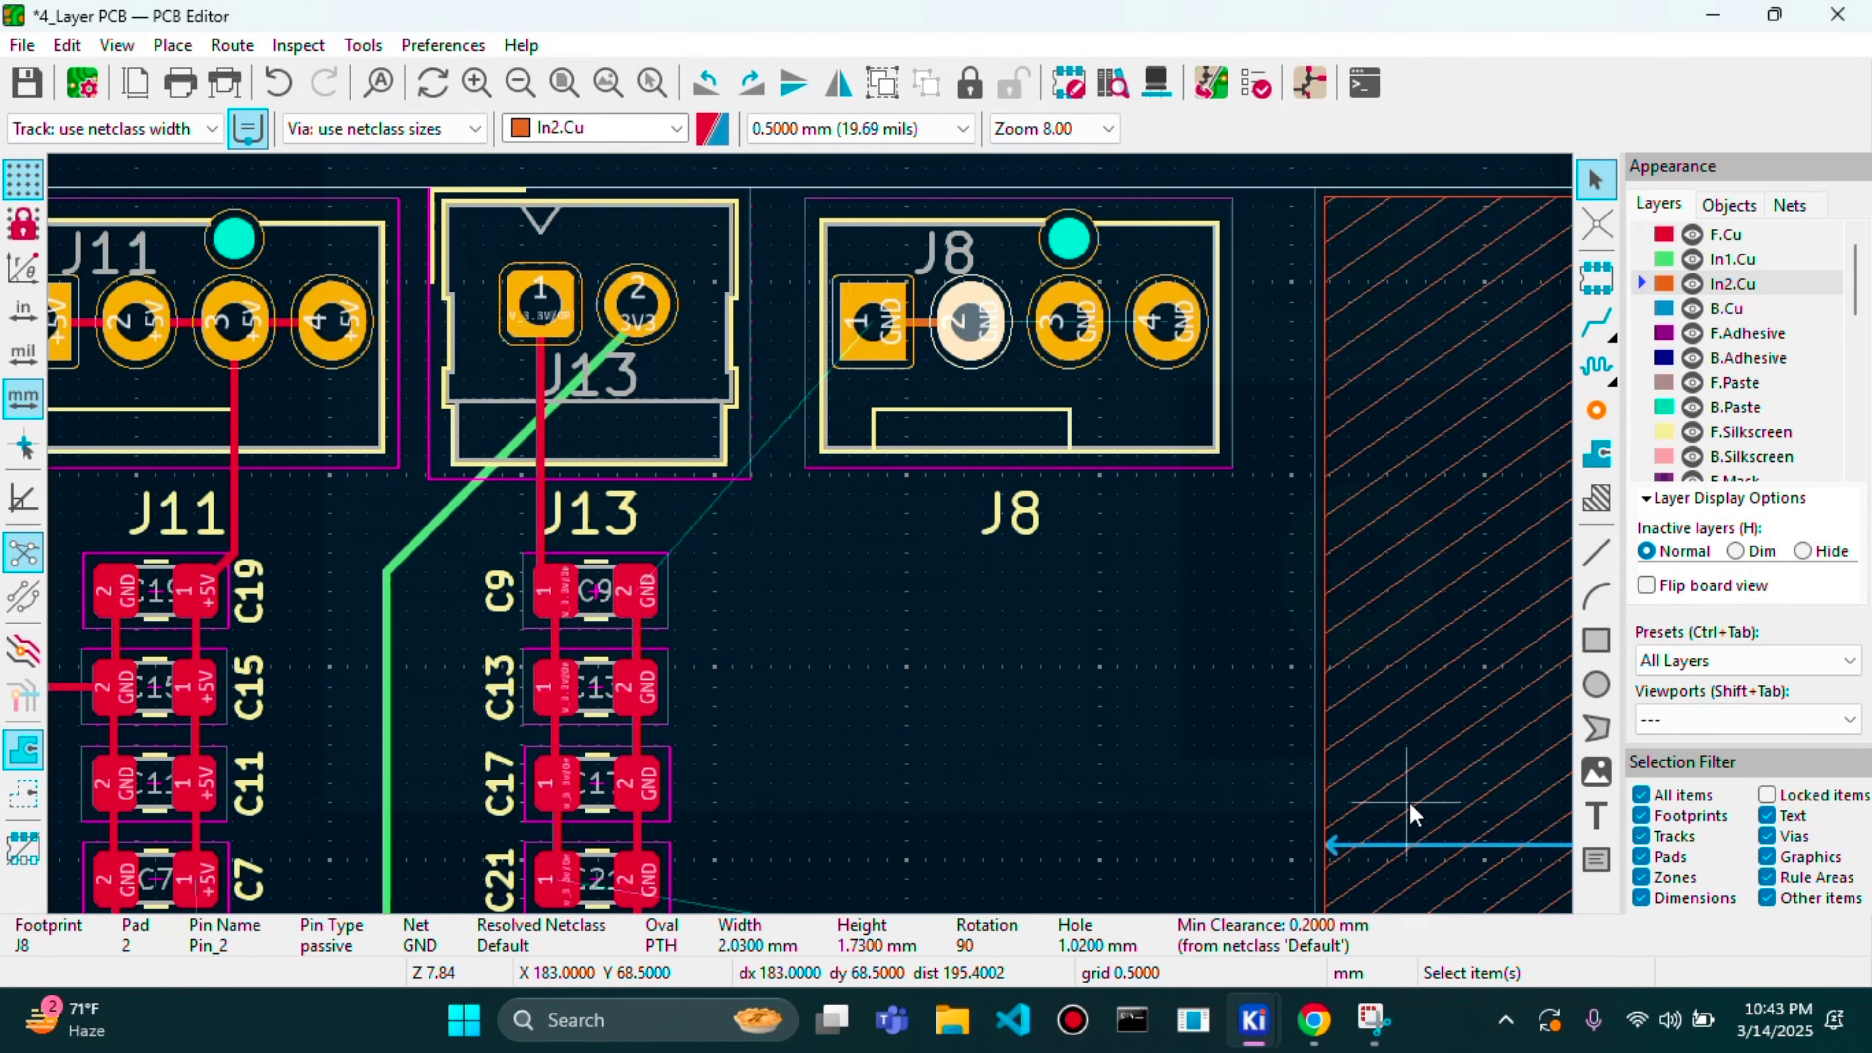
- Continue the In2.Cu GND track on J8 from pad 2 through pad 3 to pad 4
{"action": "left_click", "coordinate": [1596, 325]}
{"action": "left_click", "coordinate": [981, 316]}
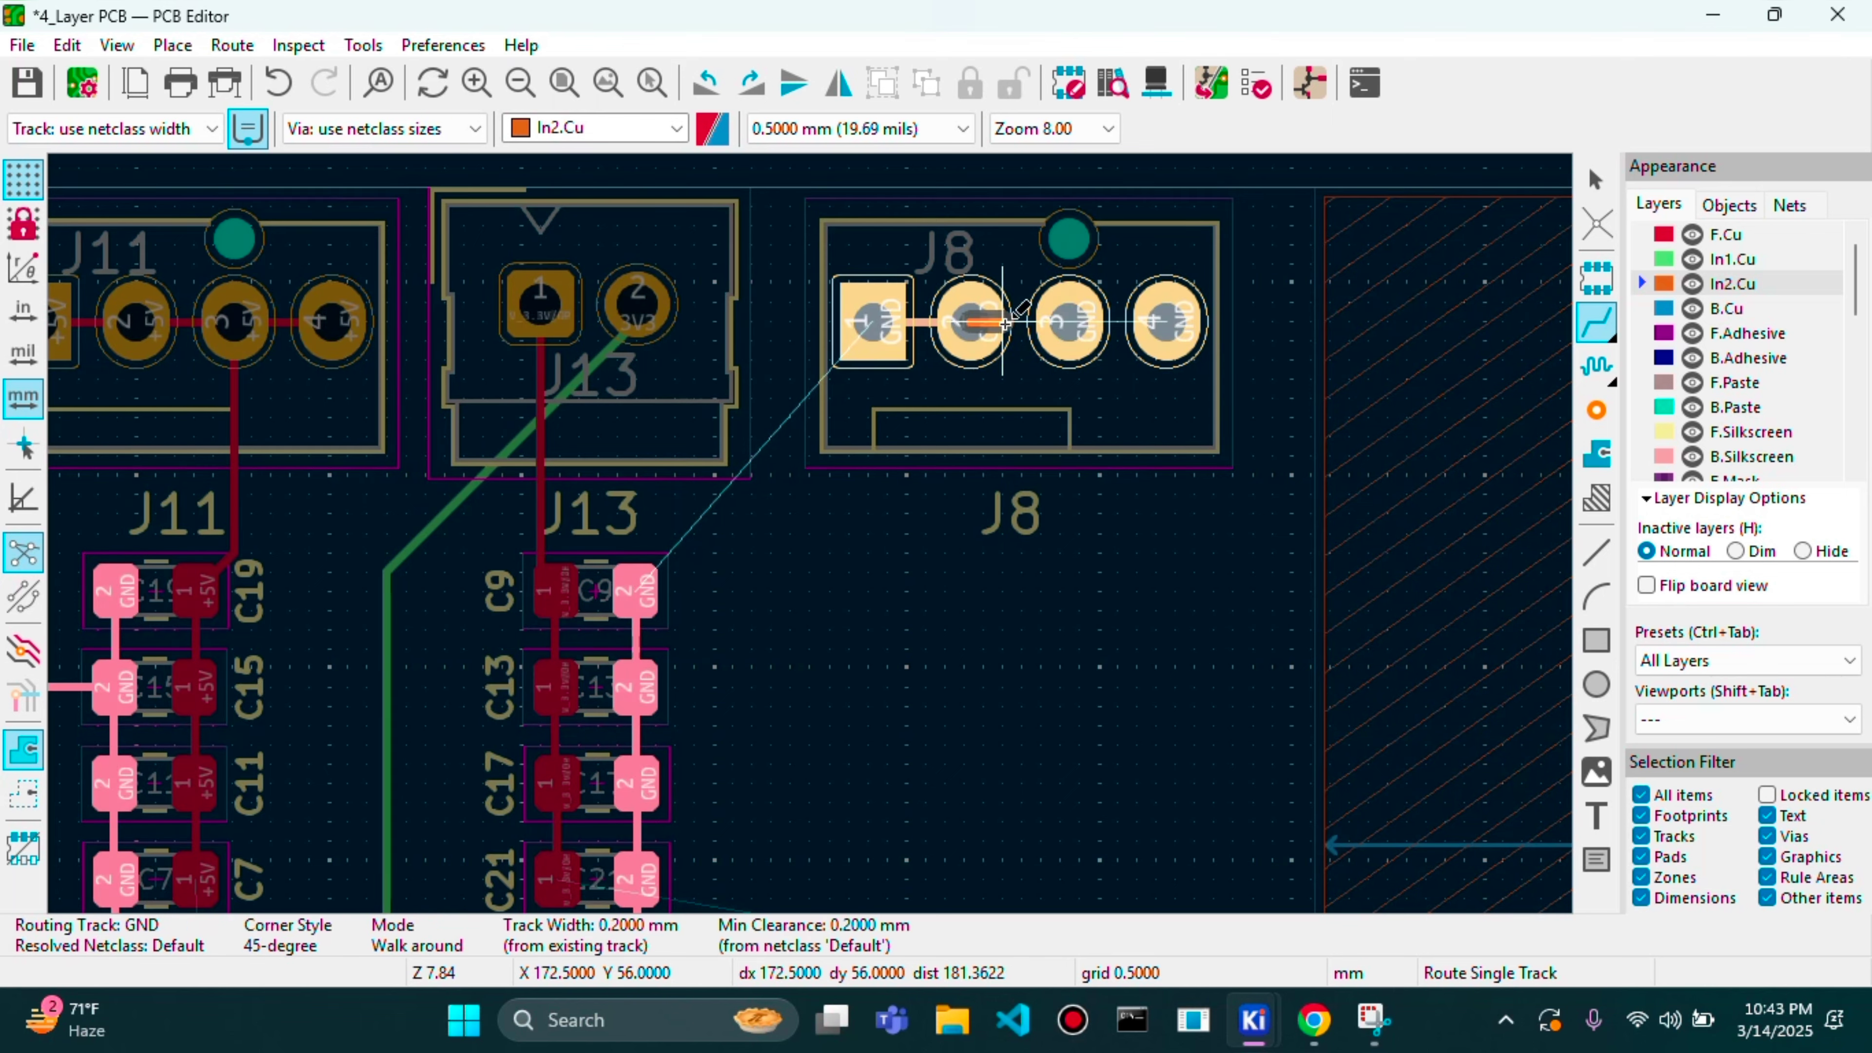
{"action": "left_click", "coordinate": [1073, 323]}
{"action": "left_click", "coordinate": [1081, 327]}
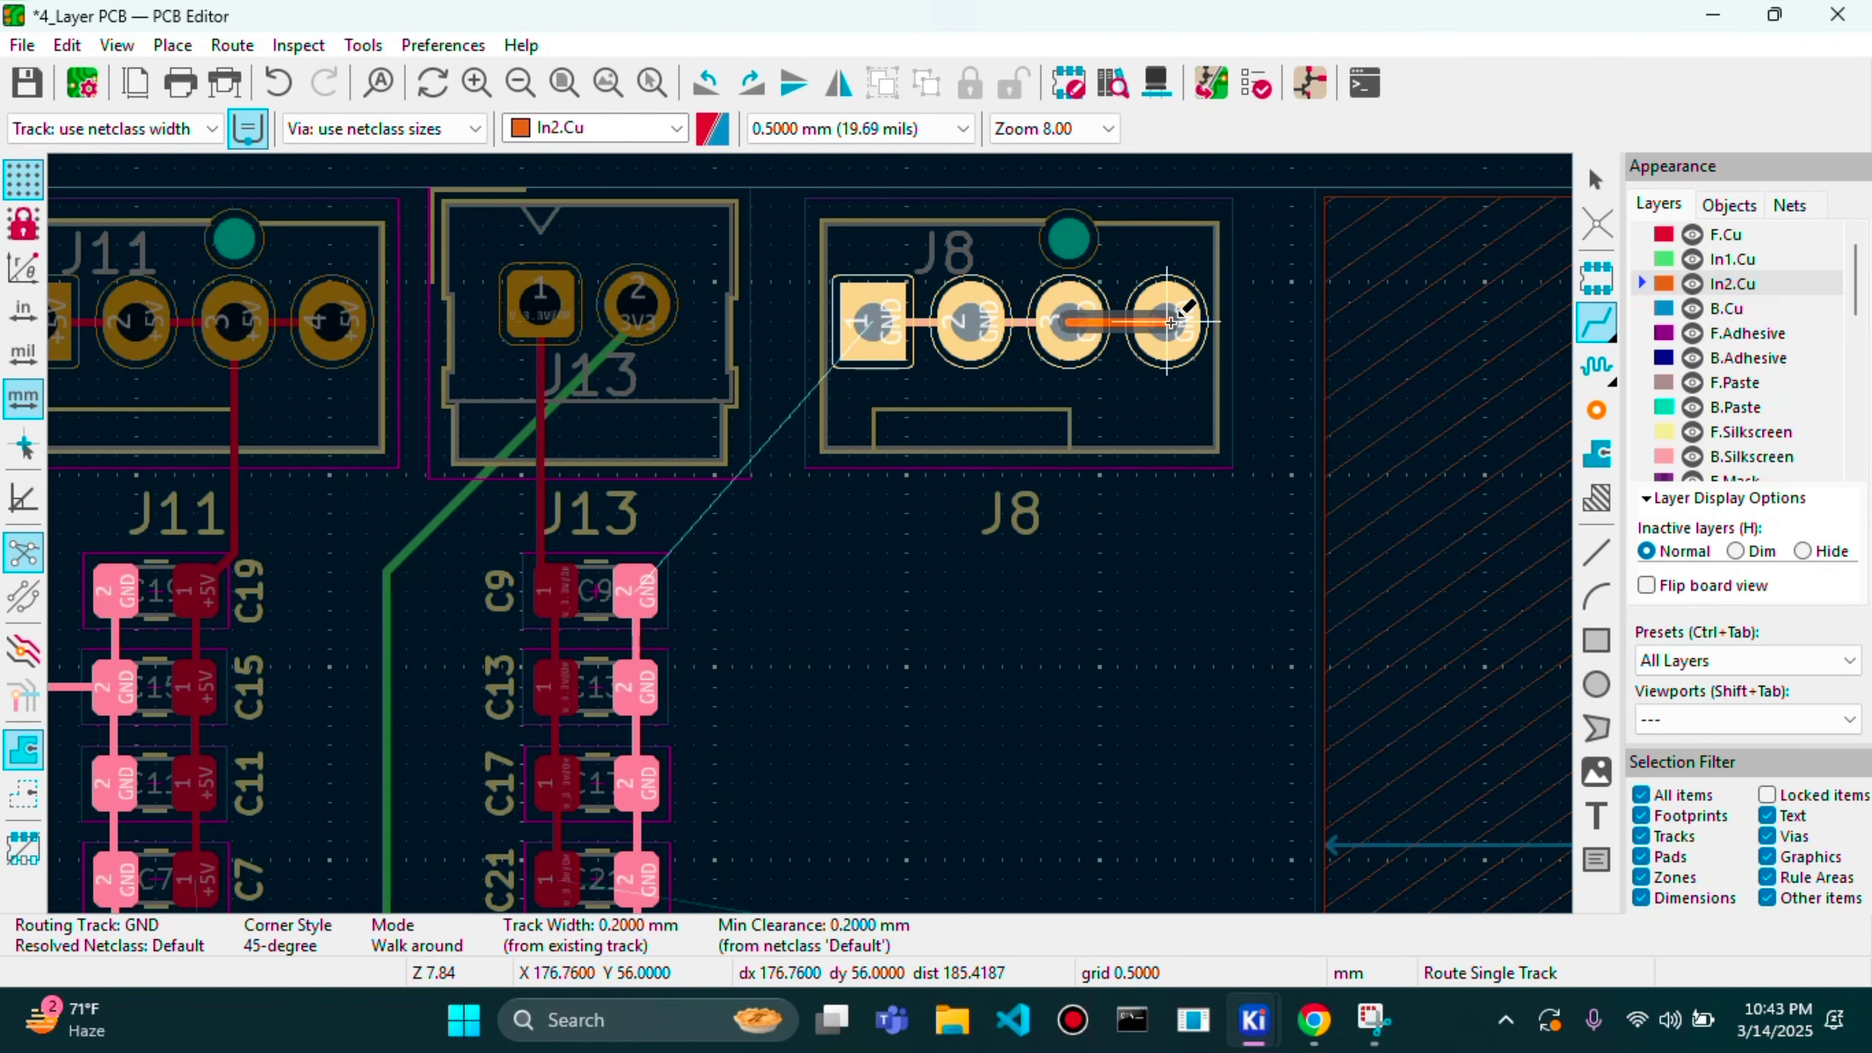
{"action": "key", "text": "Escape"}
{"action": "scroll", "coordinate": [234, 321], "scroll_direction": "down", "scroll_amount": 1}
{"action": "scroll", "coordinate": [811, 531], "scroll_direction": "down", "scroll_amount": 3}
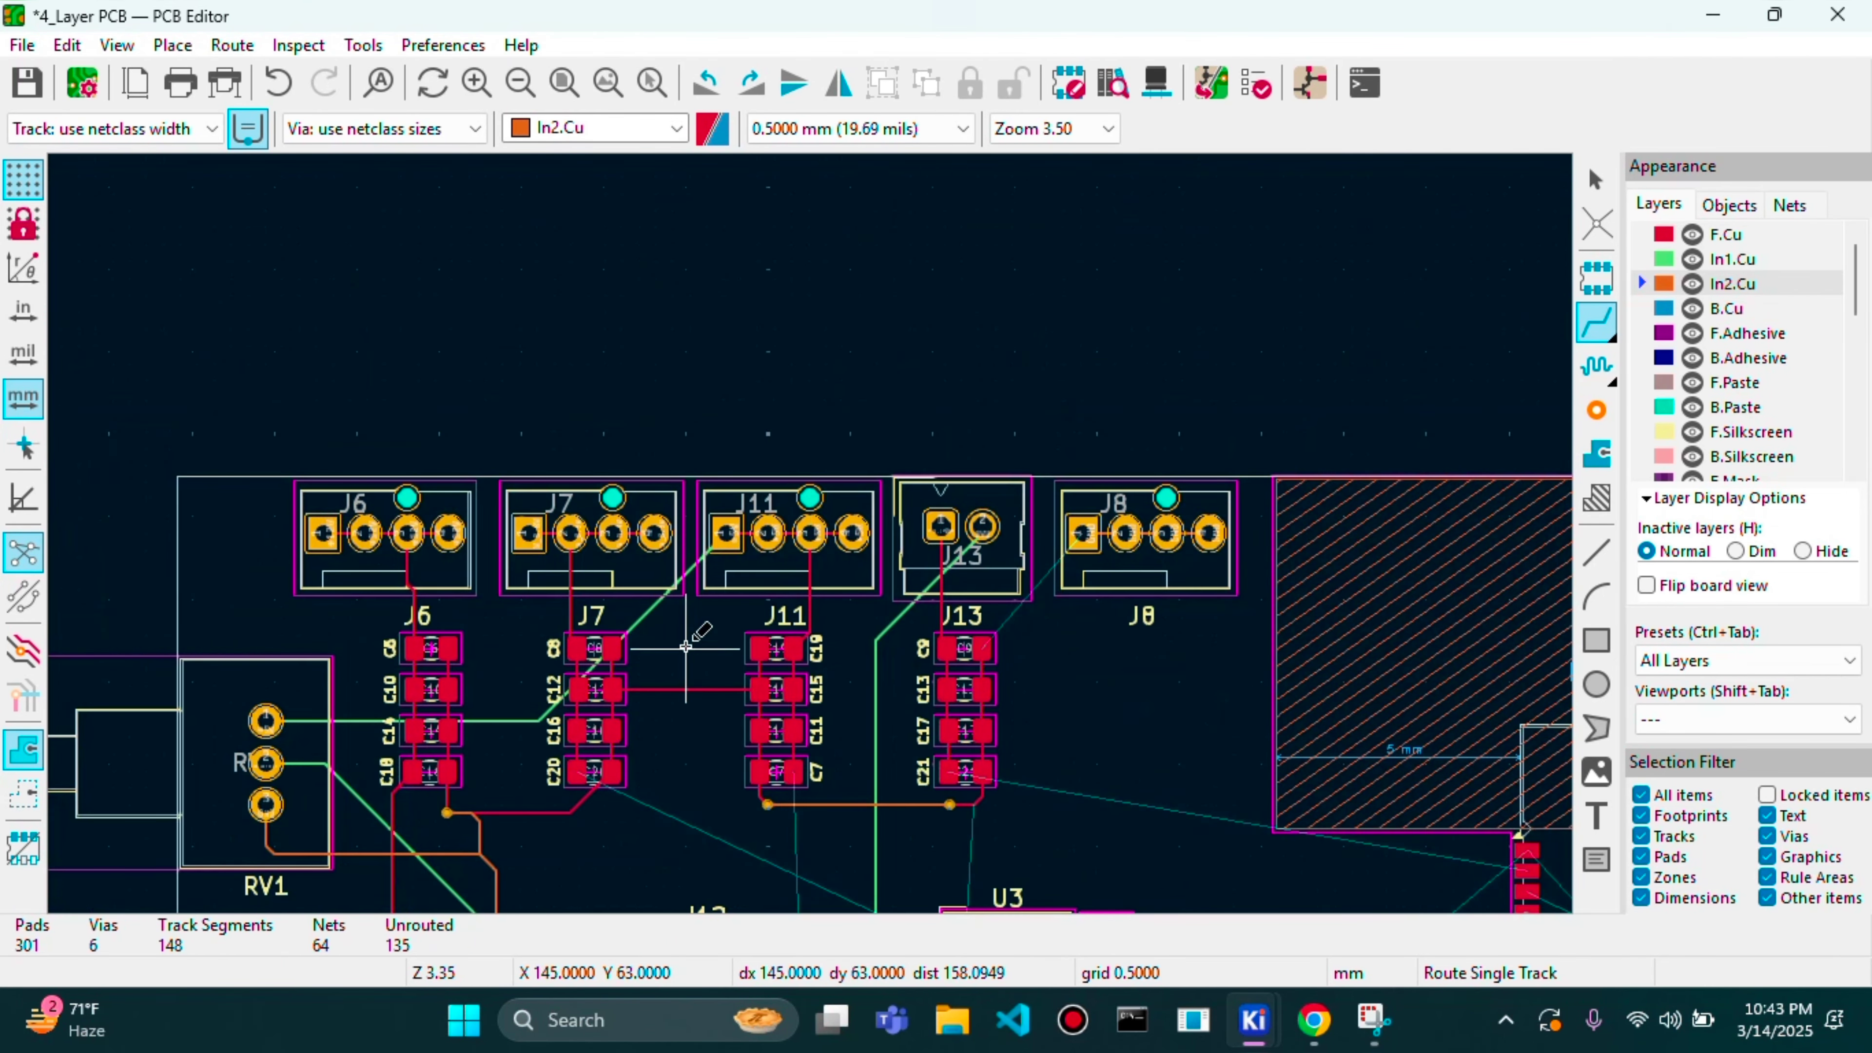
{"action": "key", "text": "Escape"}
- Delete the three F.Cu track segments joining pads 1 to 4 of J7
{"action": "scroll", "coordinate": [568, 525], "scroll_direction": "up", "scroll_amount": 5}
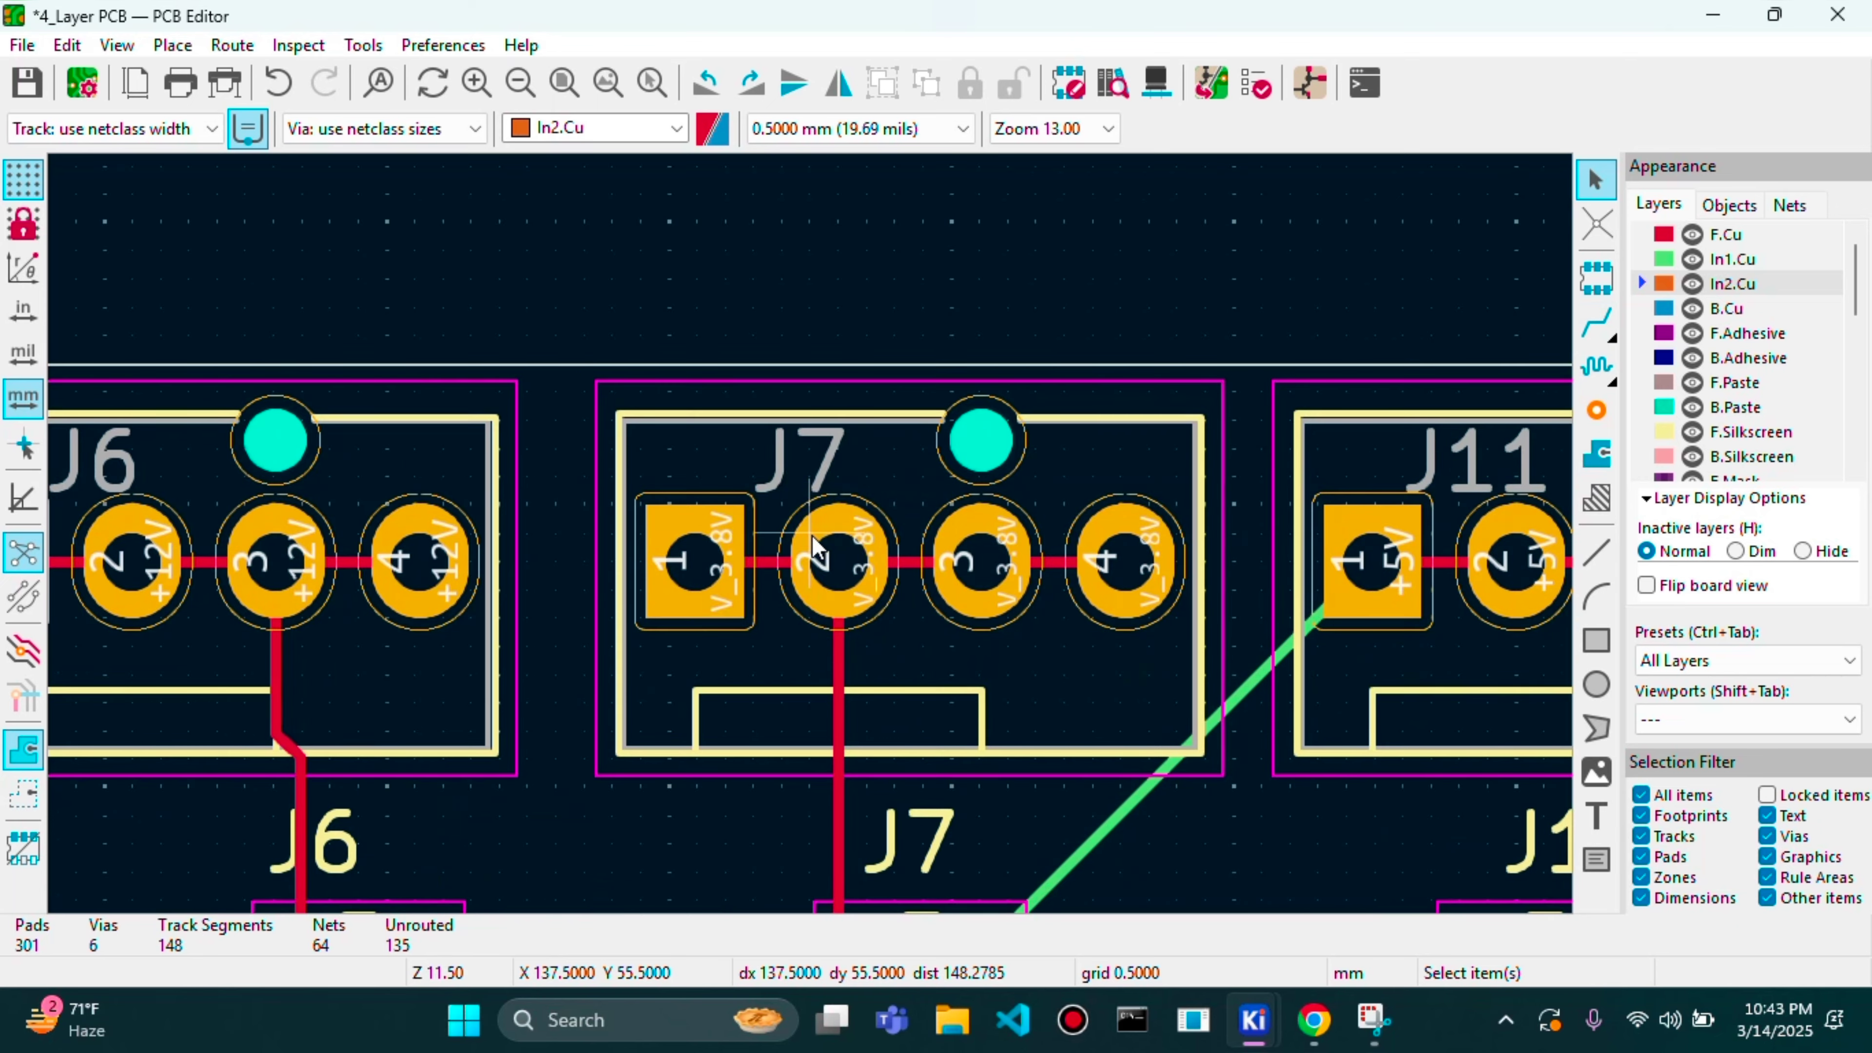
{"action": "left_click", "coordinate": [767, 564]}
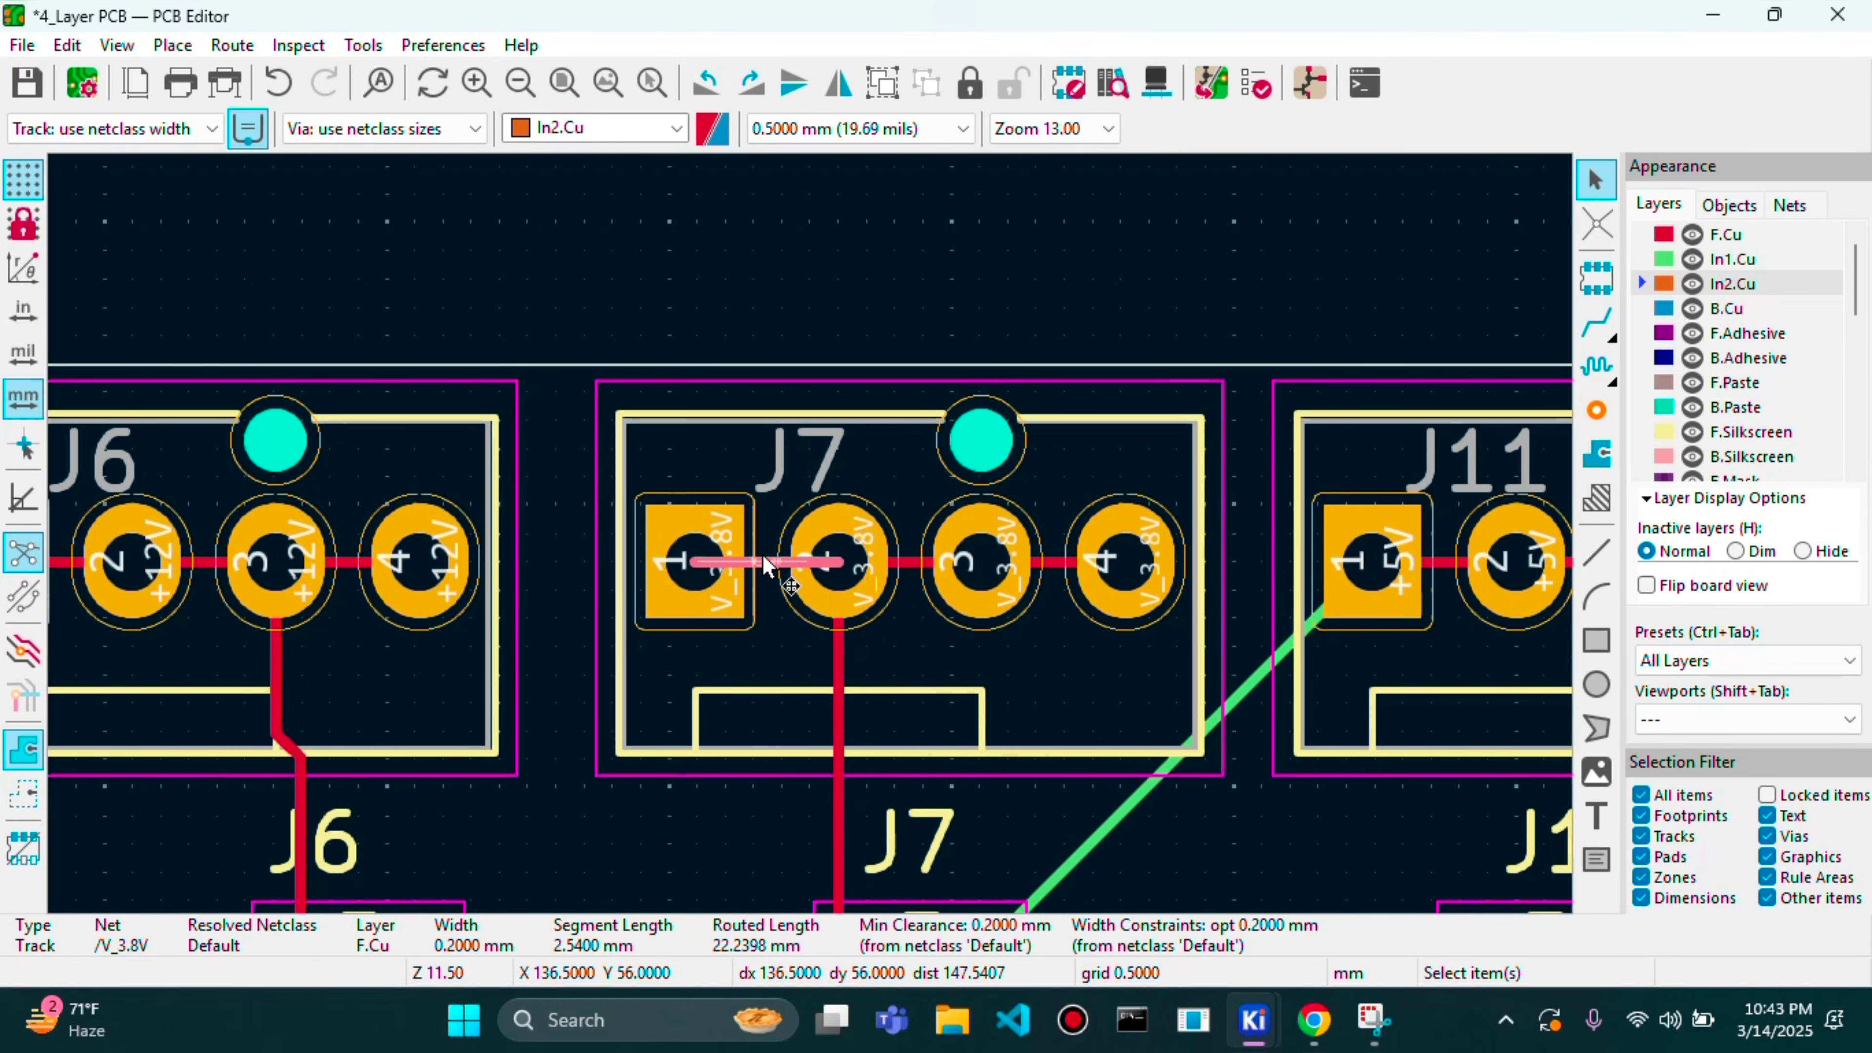
{"action": "key", "text": "Delete"}
{"action": "left_click", "coordinate": [904, 561]}
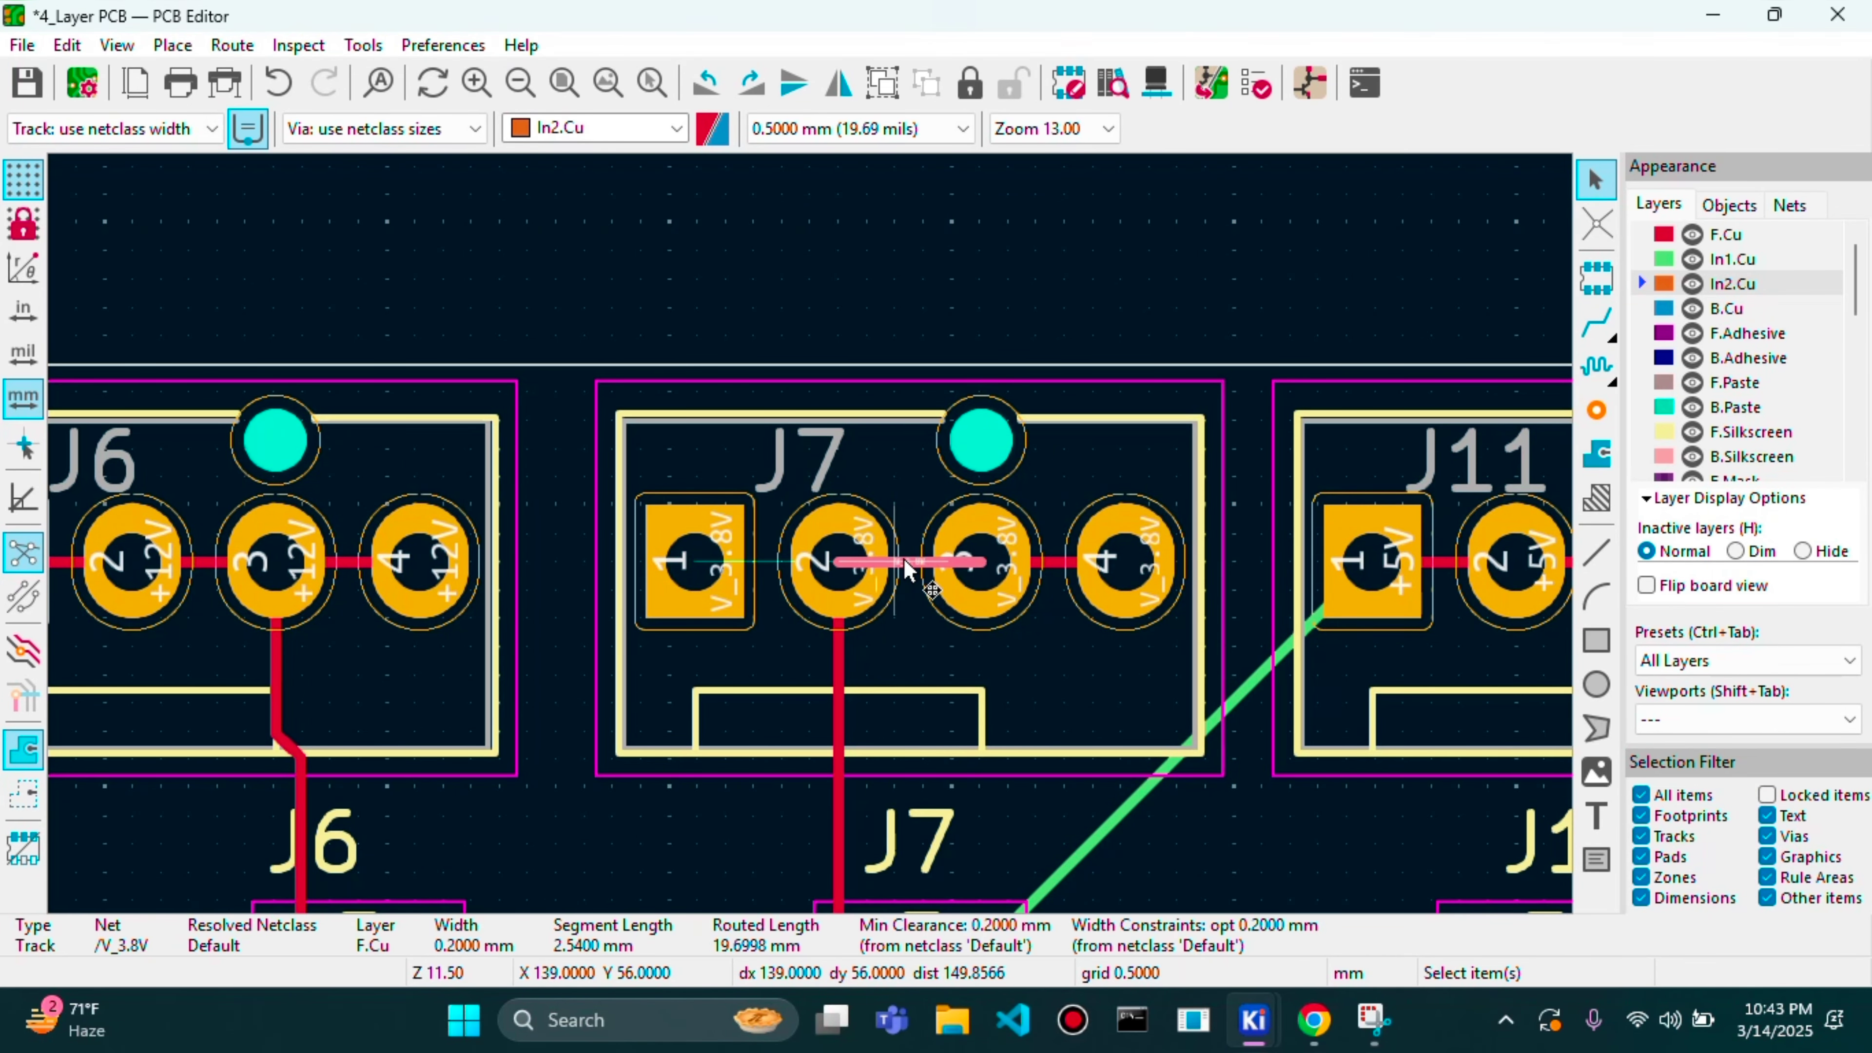
{"action": "key", "text": "Delete"}
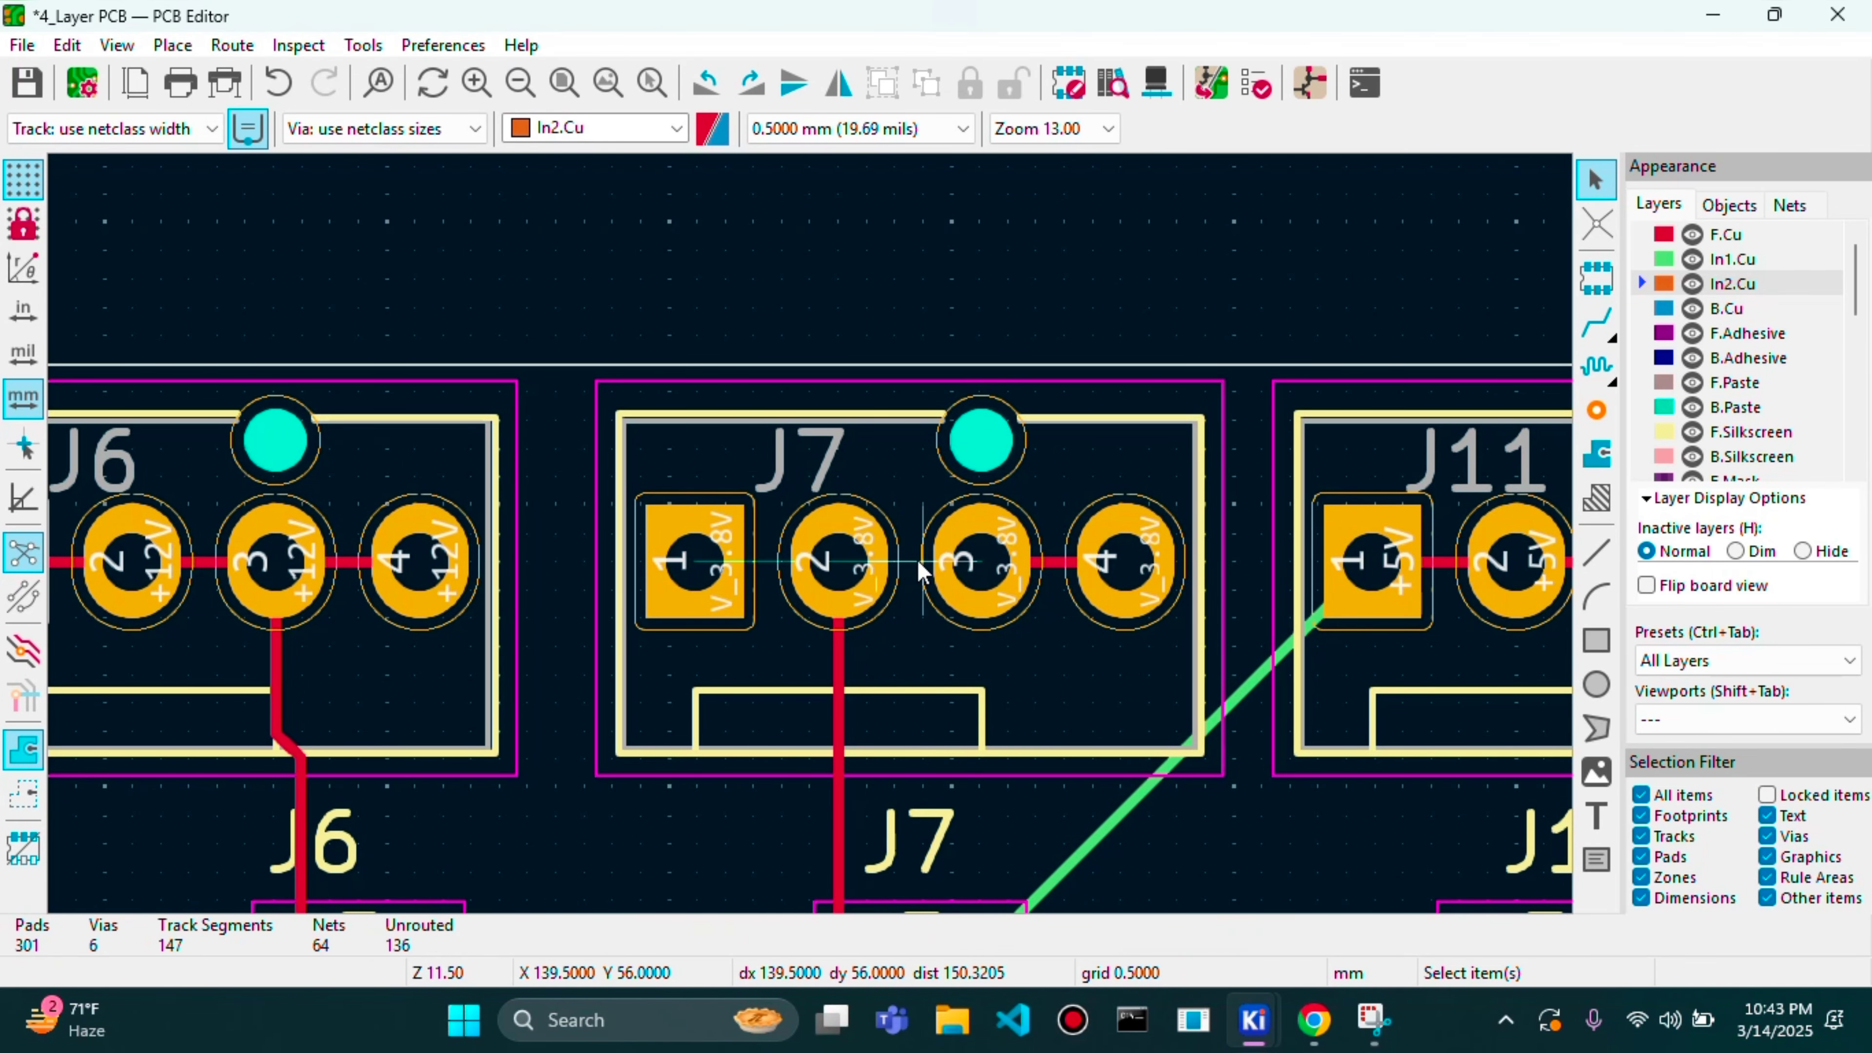
{"action": "left_click", "coordinate": [1050, 561]}
{"action": "key", "text": "Delete"}
- Delete the three F.Cu +12V track segments joining pads 1 to 4 of J6
{"action": "scroll", "coordinate": [1055, 574], "scroll_direction": "down", "scroll_amount": 4}
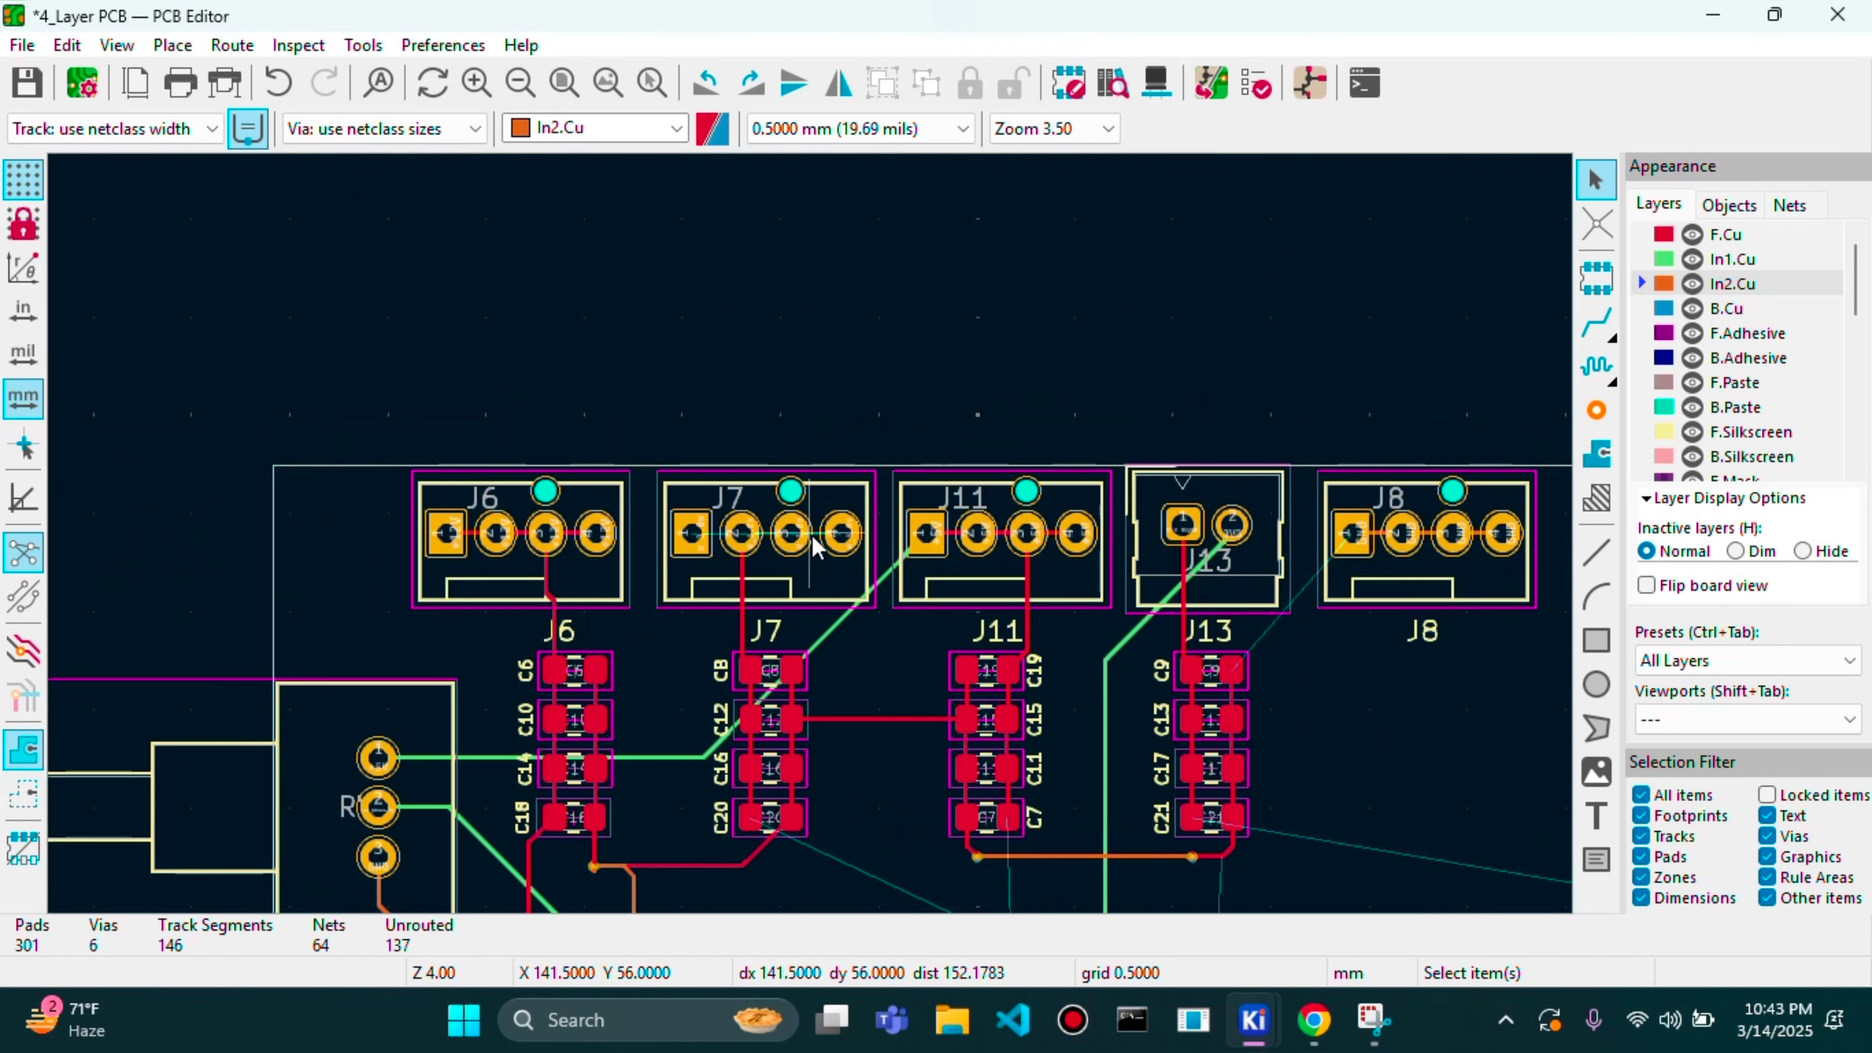
{"action": "scroll", "coordinate": [816, 546], "scroll_direction": "up", "scroll_amount": 1}
{"action": "scroll", "coordinate": [813, 538], "scroll_direction": "up", "scroll_amount": 1}
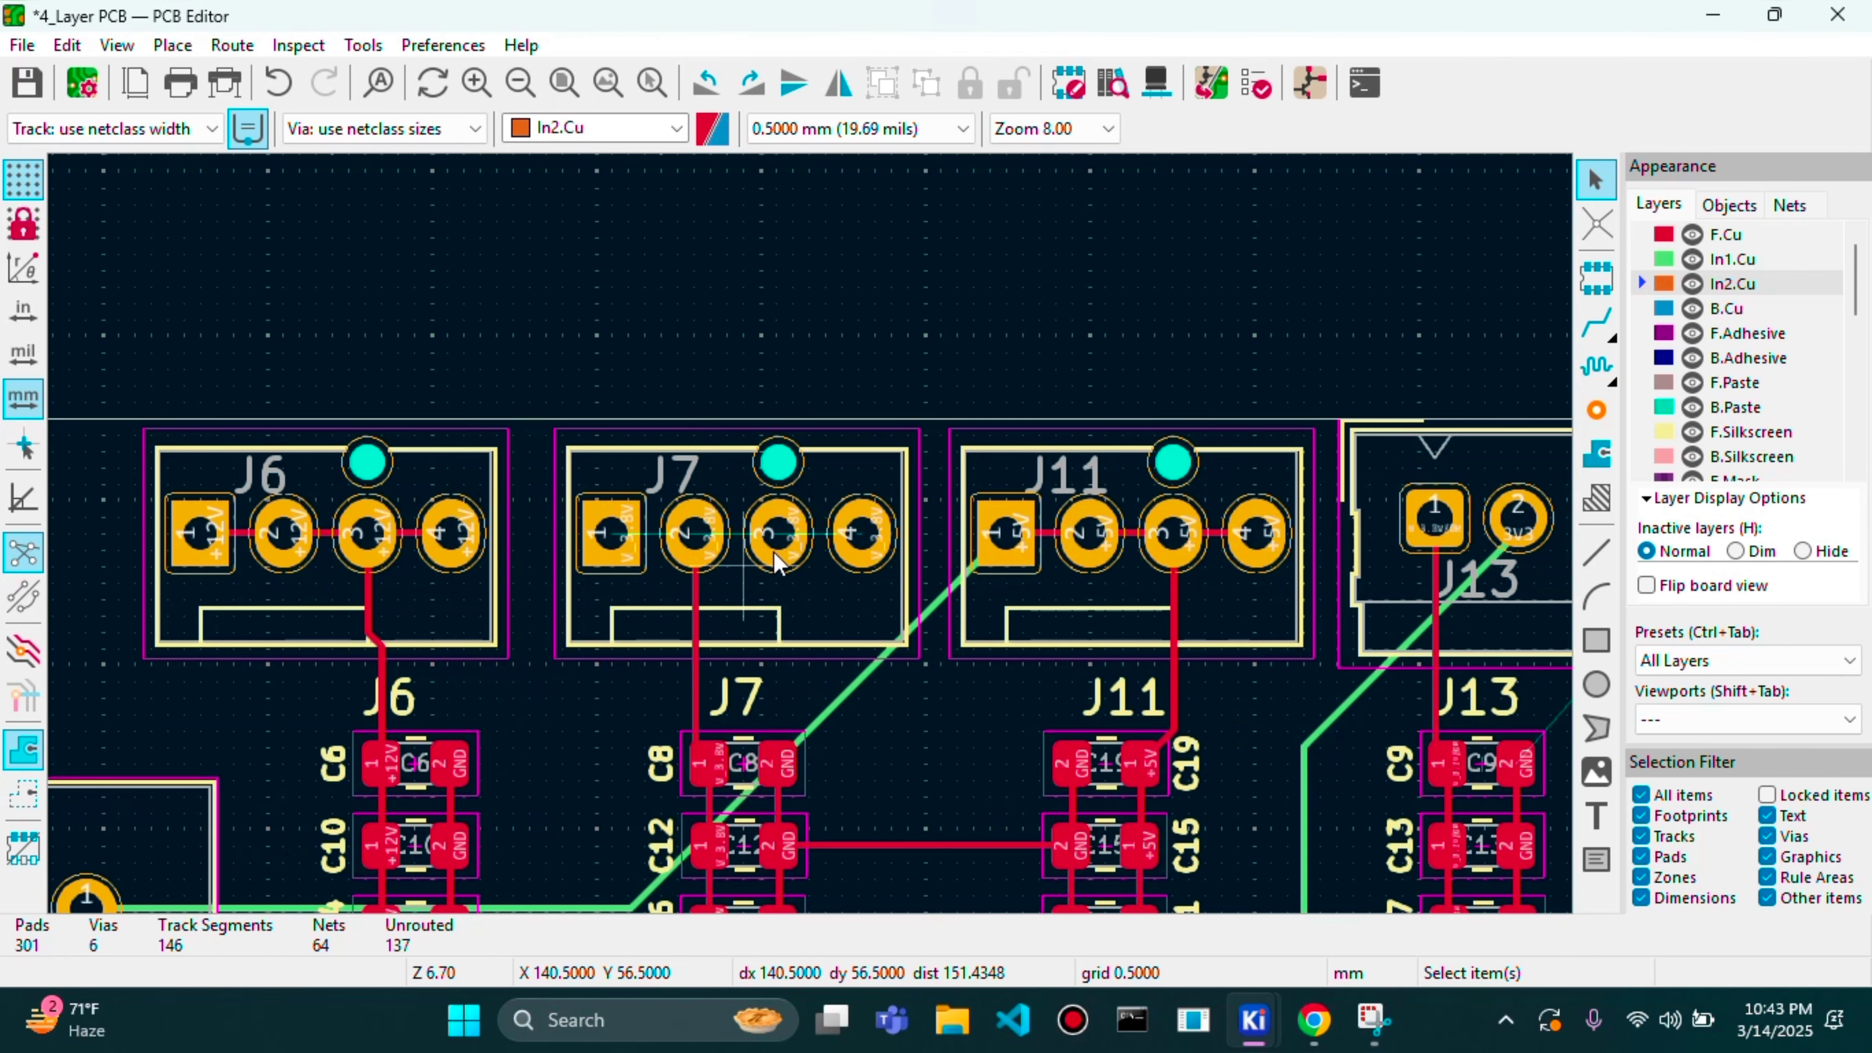
{"action": "left_click", "coordinate": [241, 532]}
{"action": "key", "text": "Delete"}
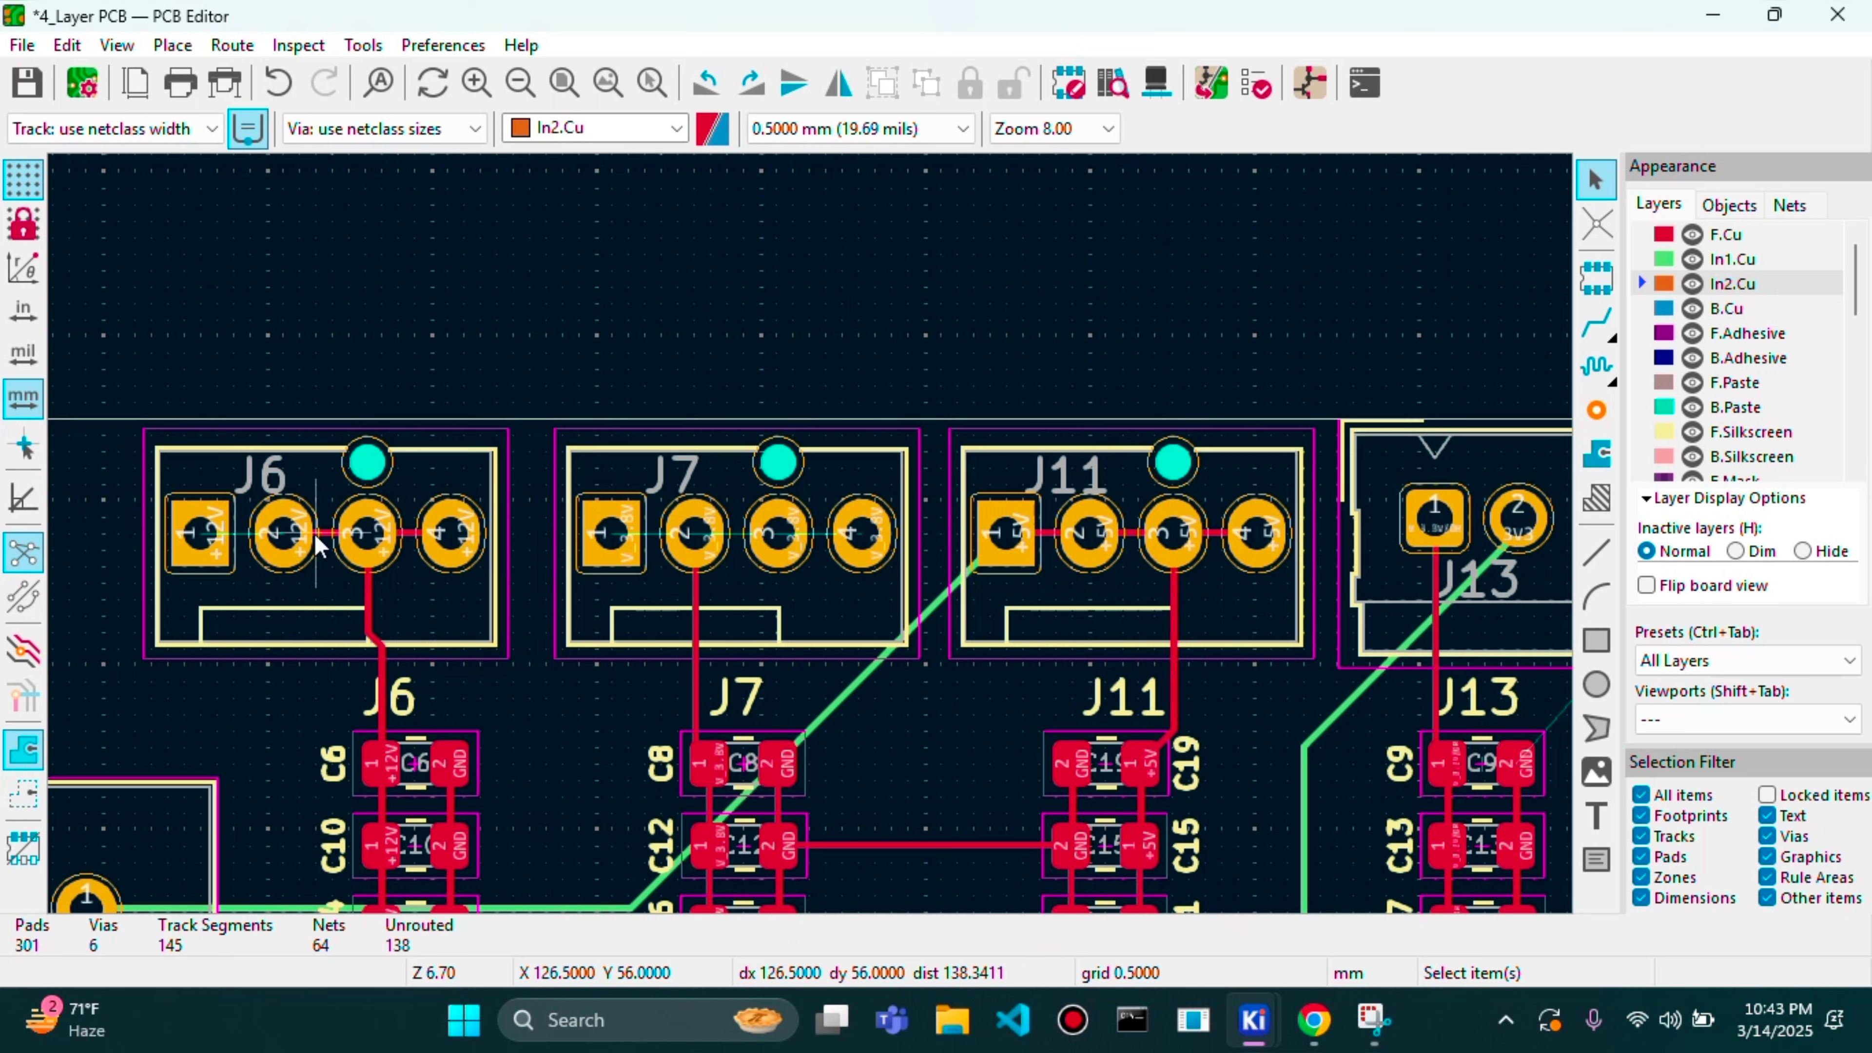
{"action": "left_click", "coordinate": [330, 534]}
{"action": "key", "text": "Delete"}
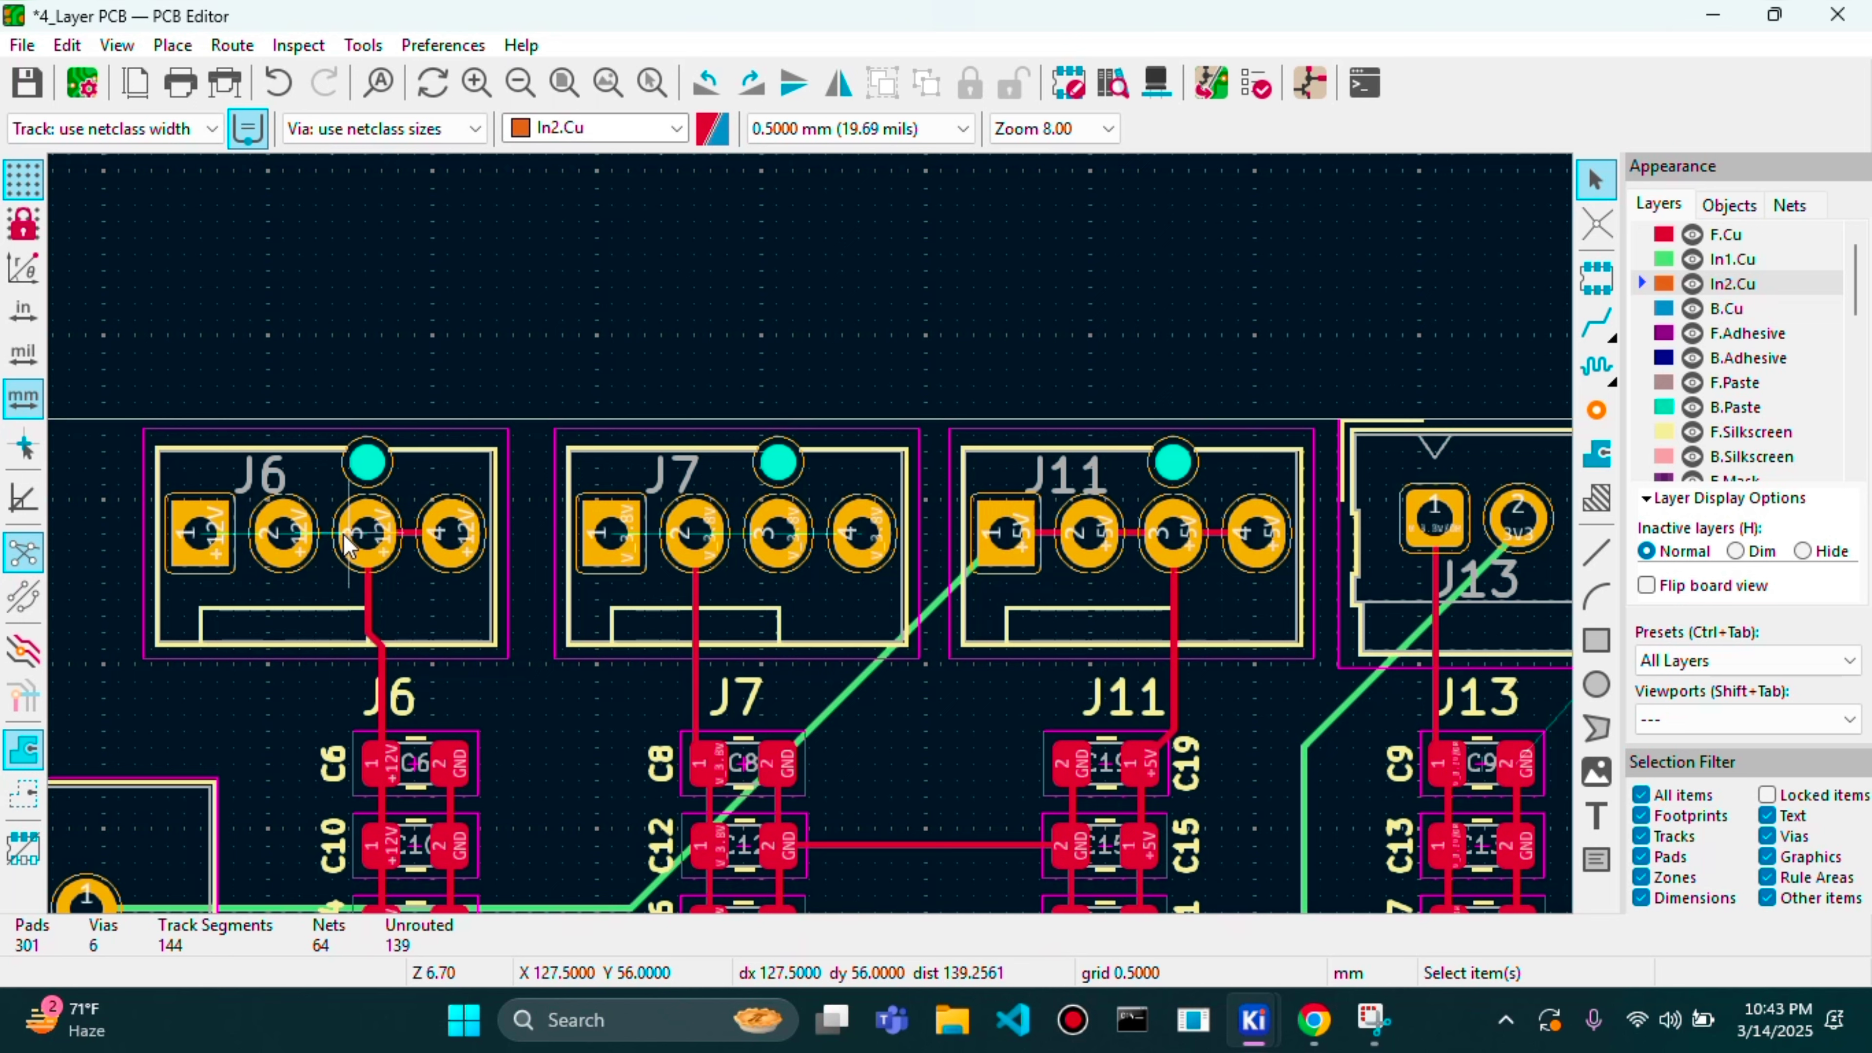
{"action": "left_click", "coordinate": [414, 544]}
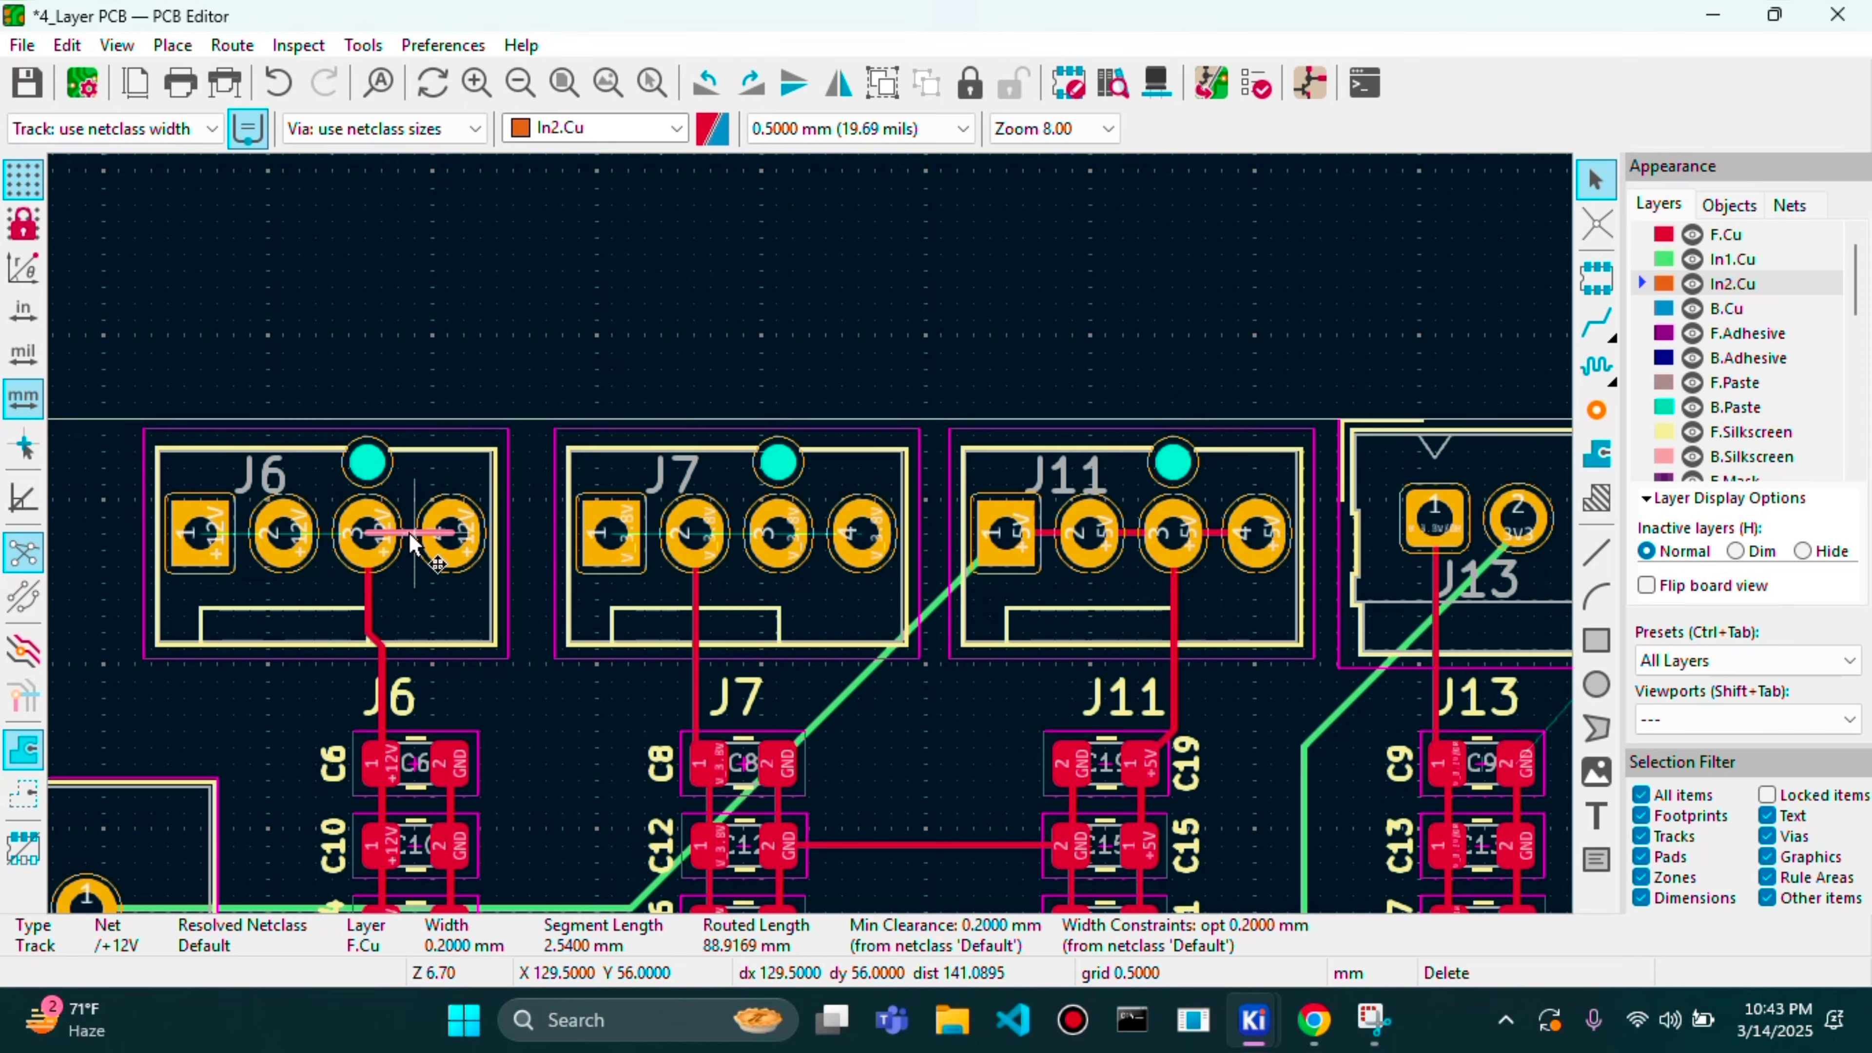
{"action": "key", "text": "Delete"}
- Delete the three F.Cu +5V track segments joining pads 1 to 4 of J11
{"action": "middle_click_drag", "start_coordinate": [414, 544], "coordinate": [816, 545]}
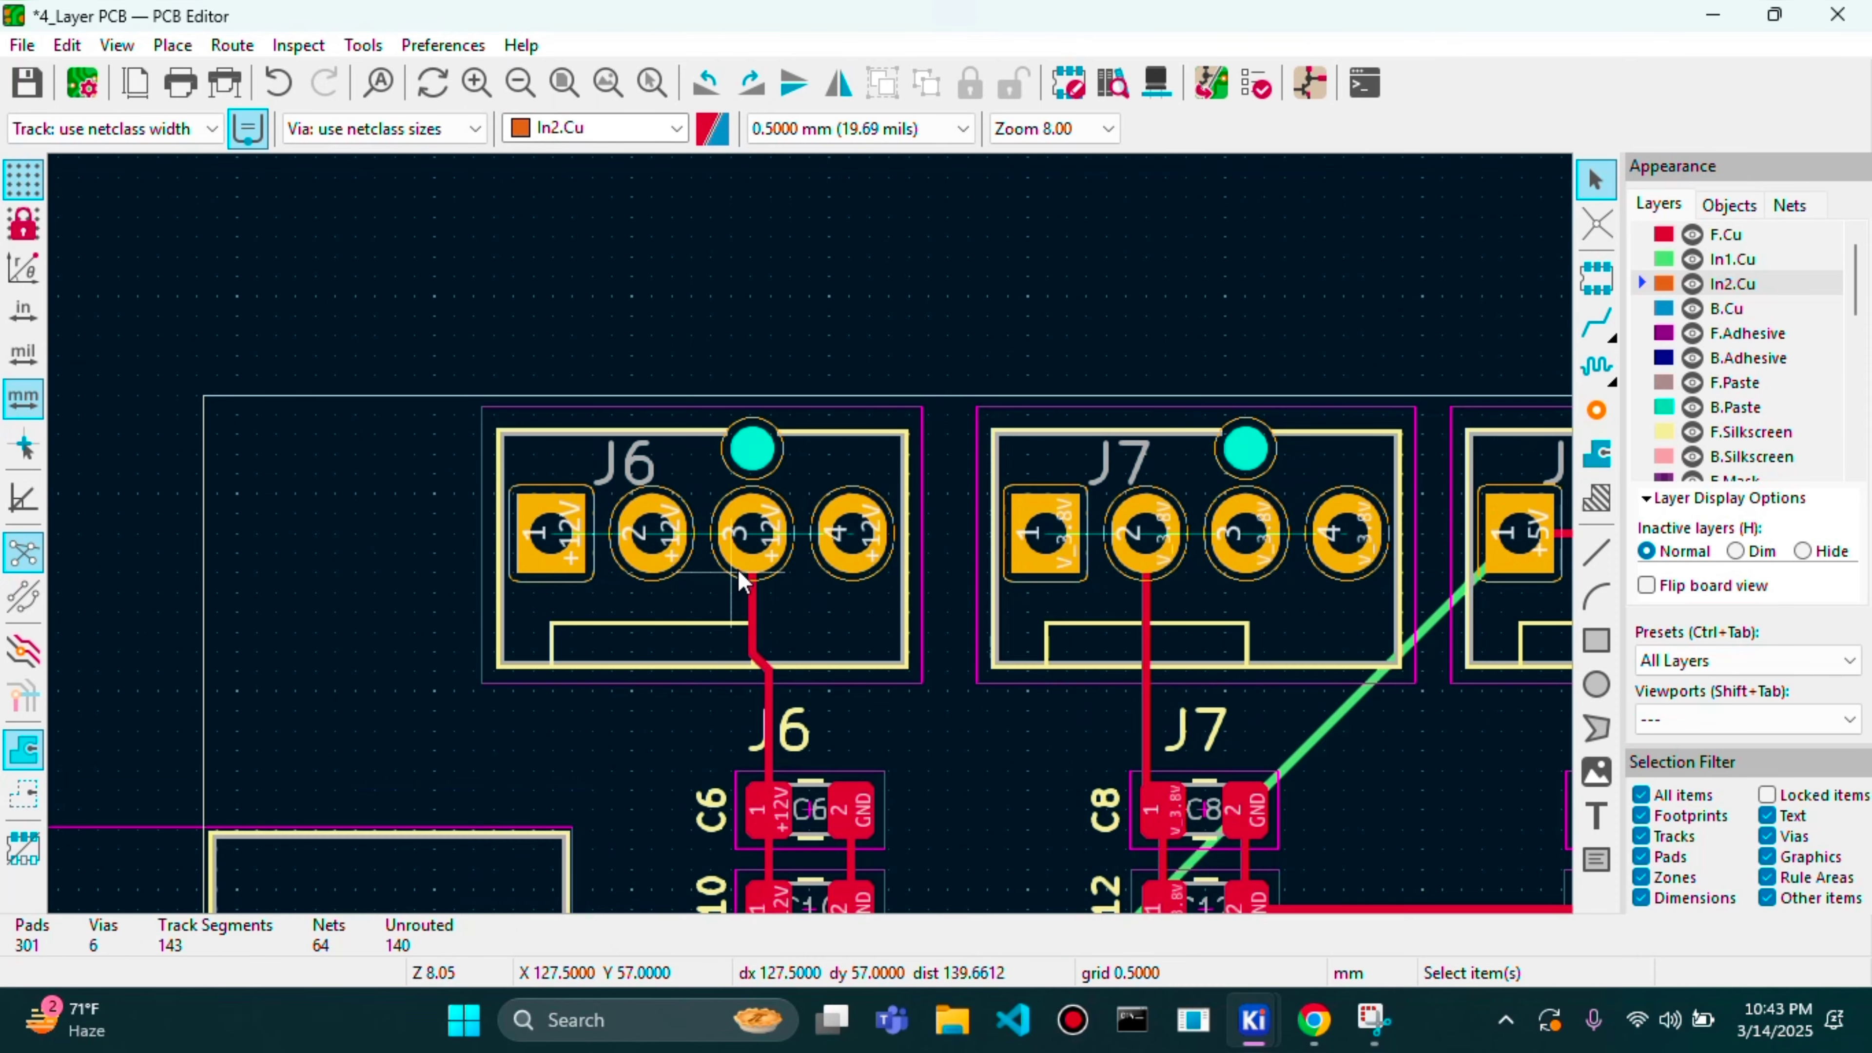
{"action": "middle_click_drag", "start_coordinate": [759, 716], "coordinate": [766, 516]}
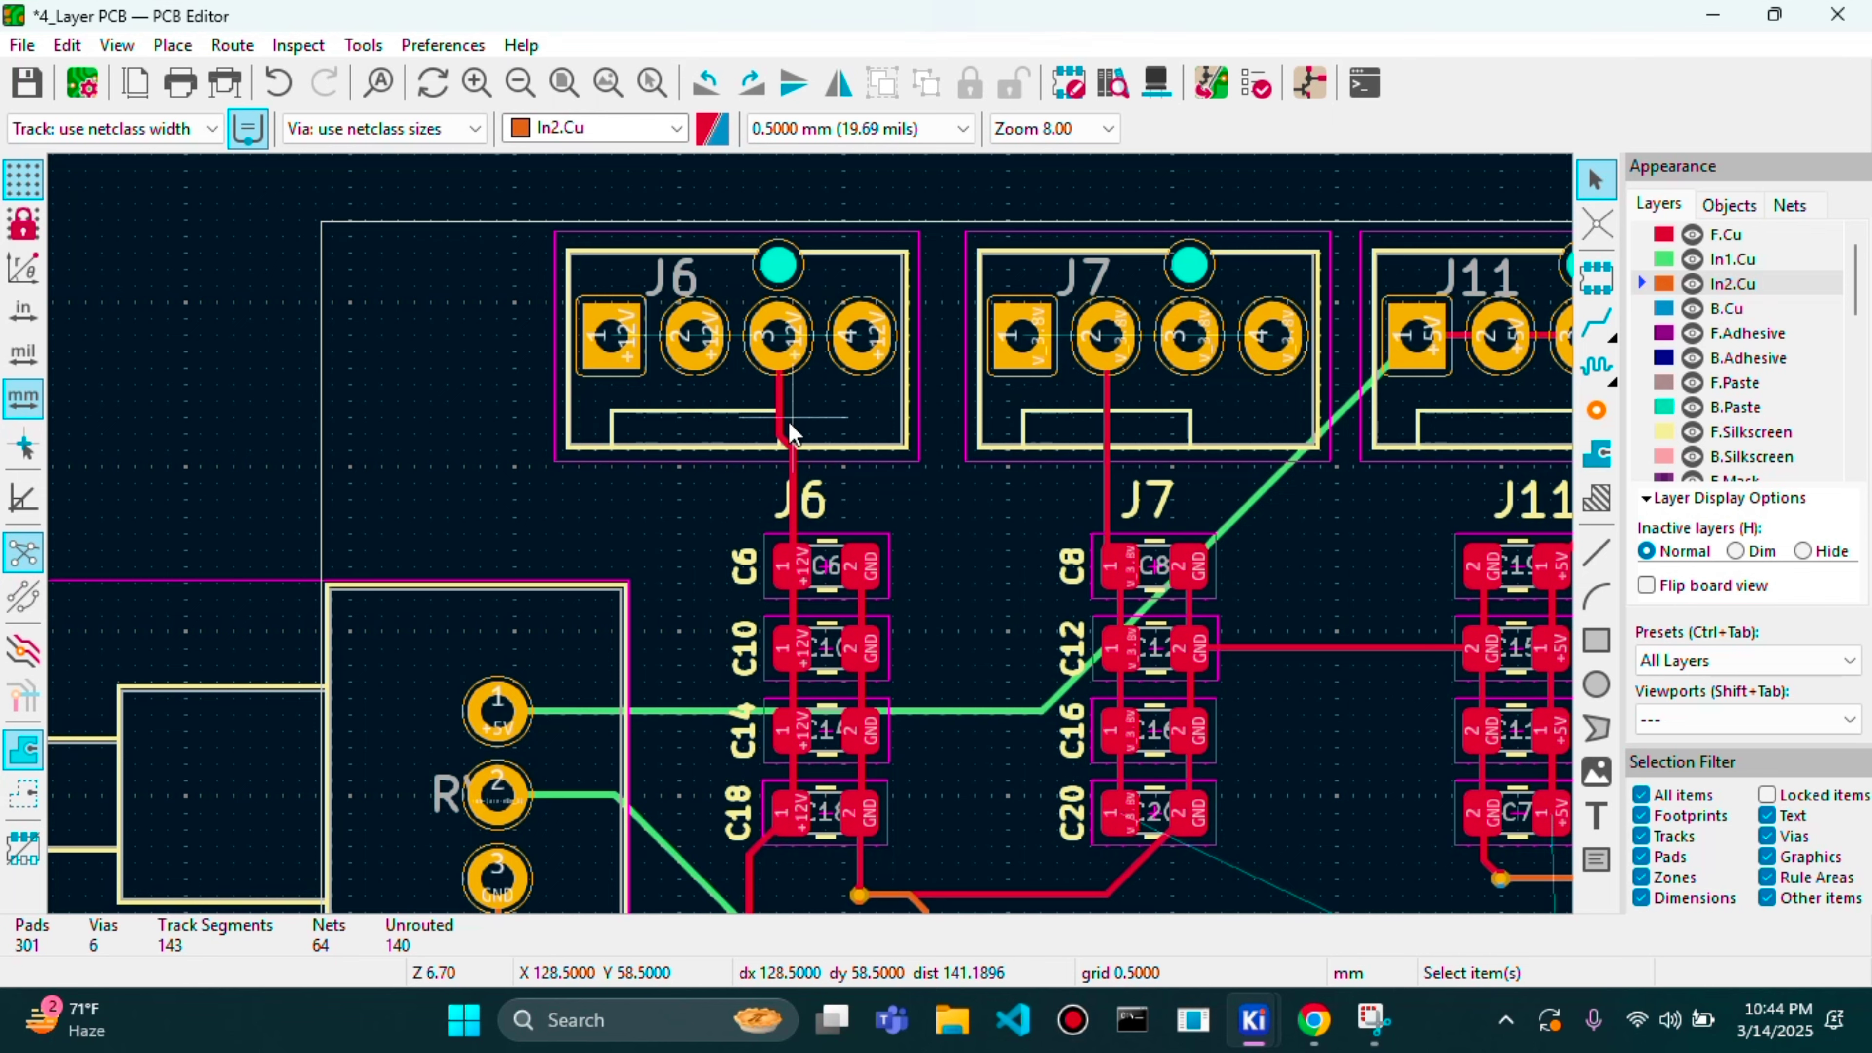
{"action": "scroll", "coordinate": [813, 566], "scroll_direction": "down", "scroll_amount": 1}
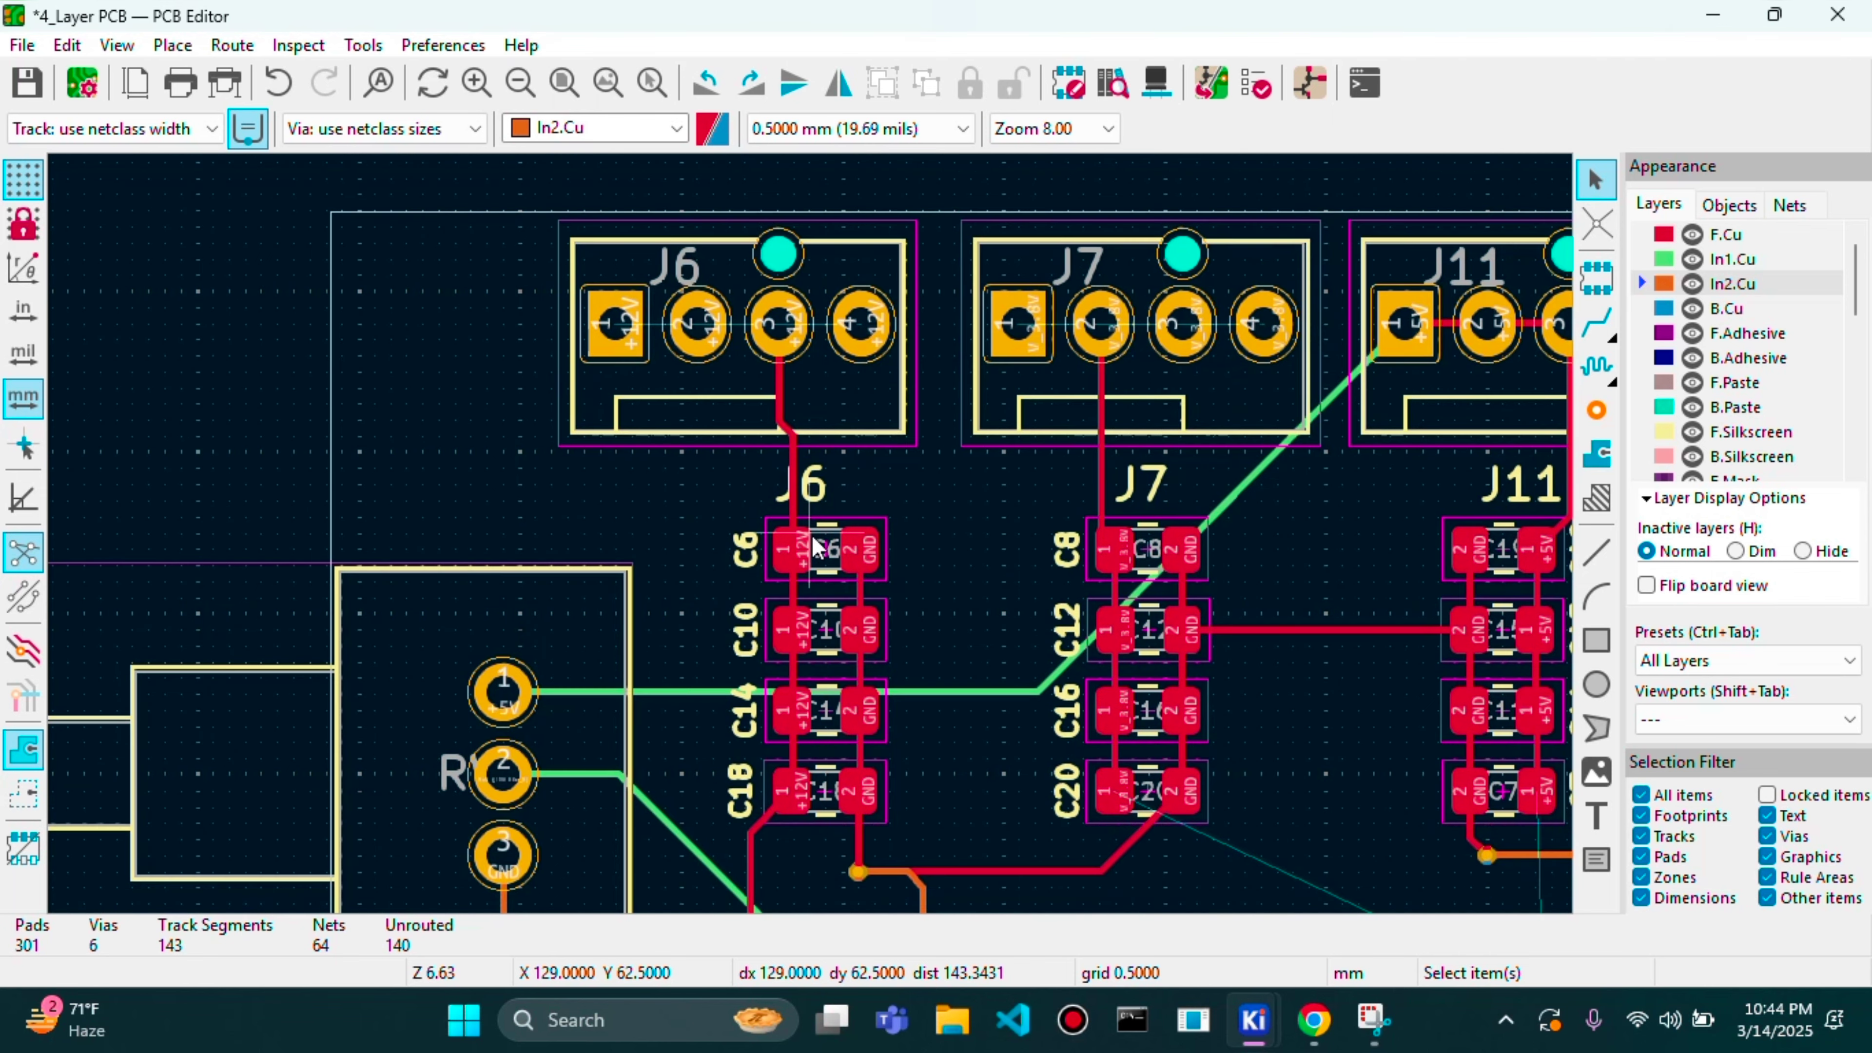
{"action": "scroll", "coordinate": [813, 545], "scroll_direction": "up", "scroll_amount": 2}
{"action": "scroll", "coordinate": [812, 536], "scroll_direction": "down", "scroll_amount": 2}
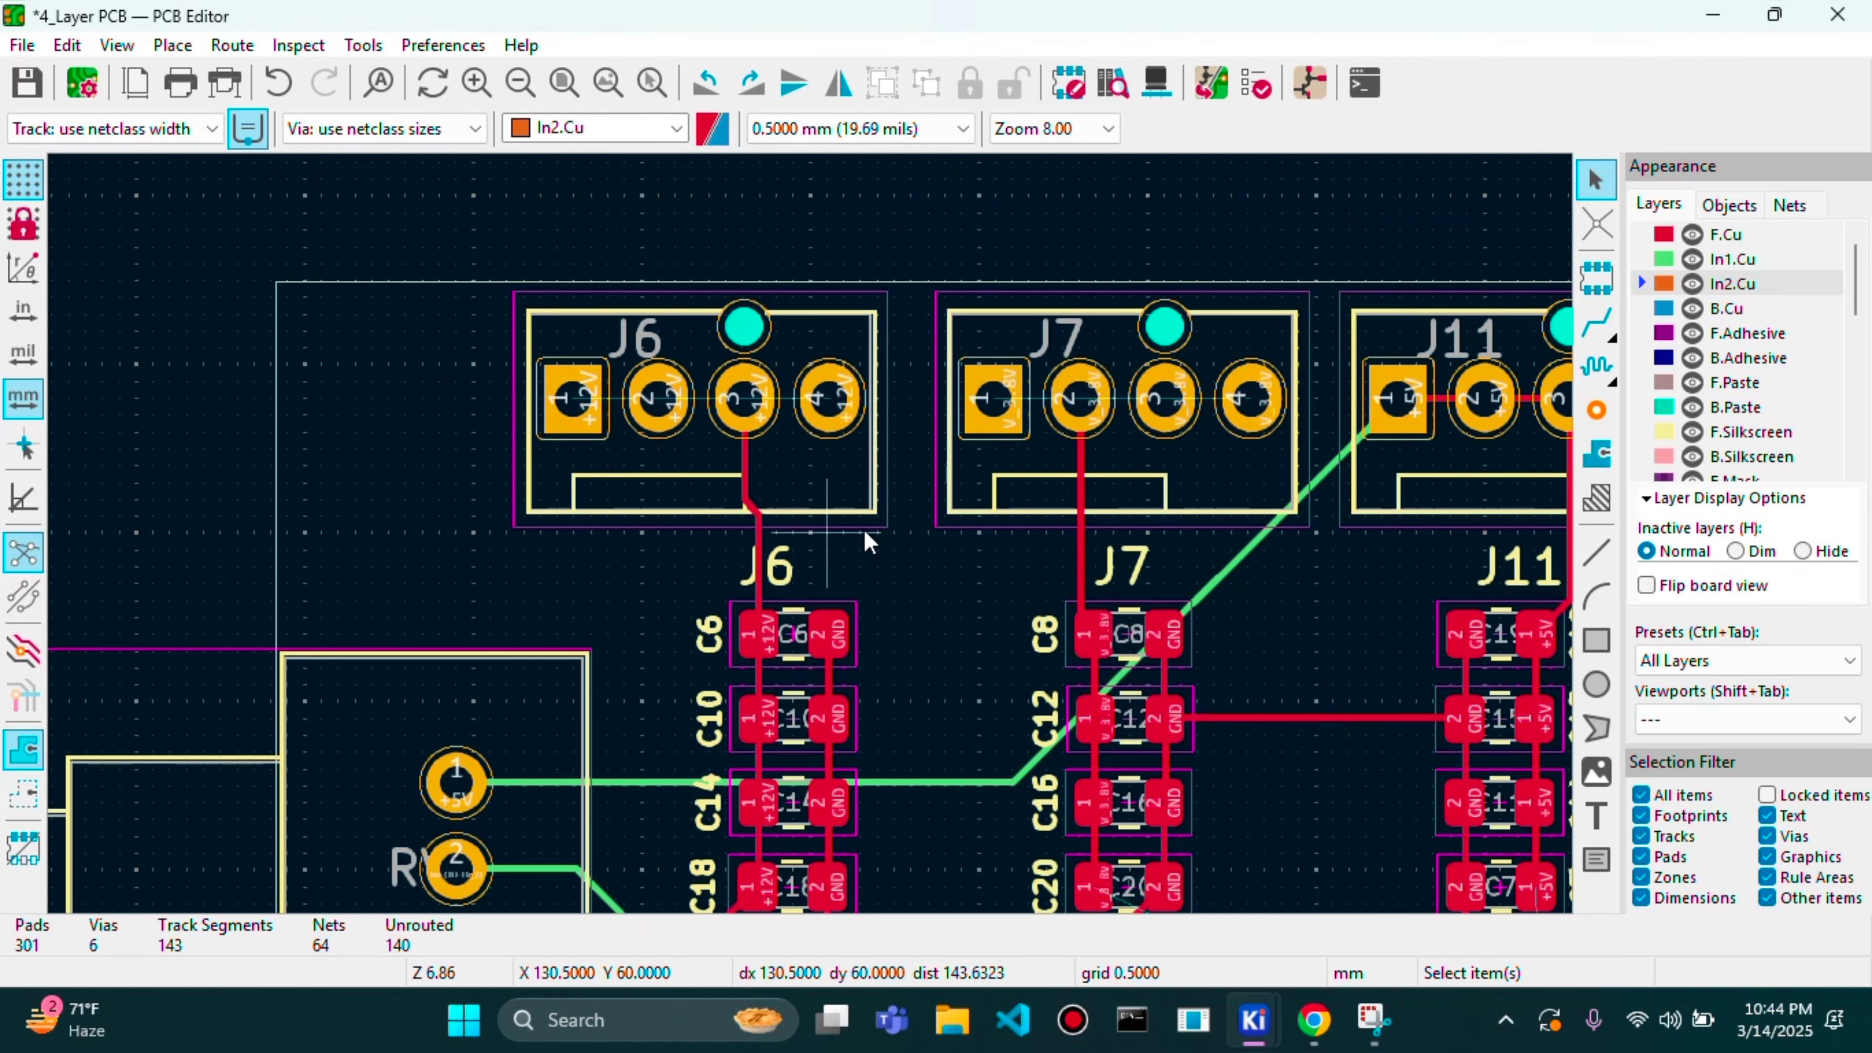
{"action": "scroll", "coordinate": [981, 536], "scroll_direction": "down", "scroll_amount": 3}
{"action": "scroll", "coordinate": [1194, 465], "scroll_direction": "up", "scroll_amount": 6}
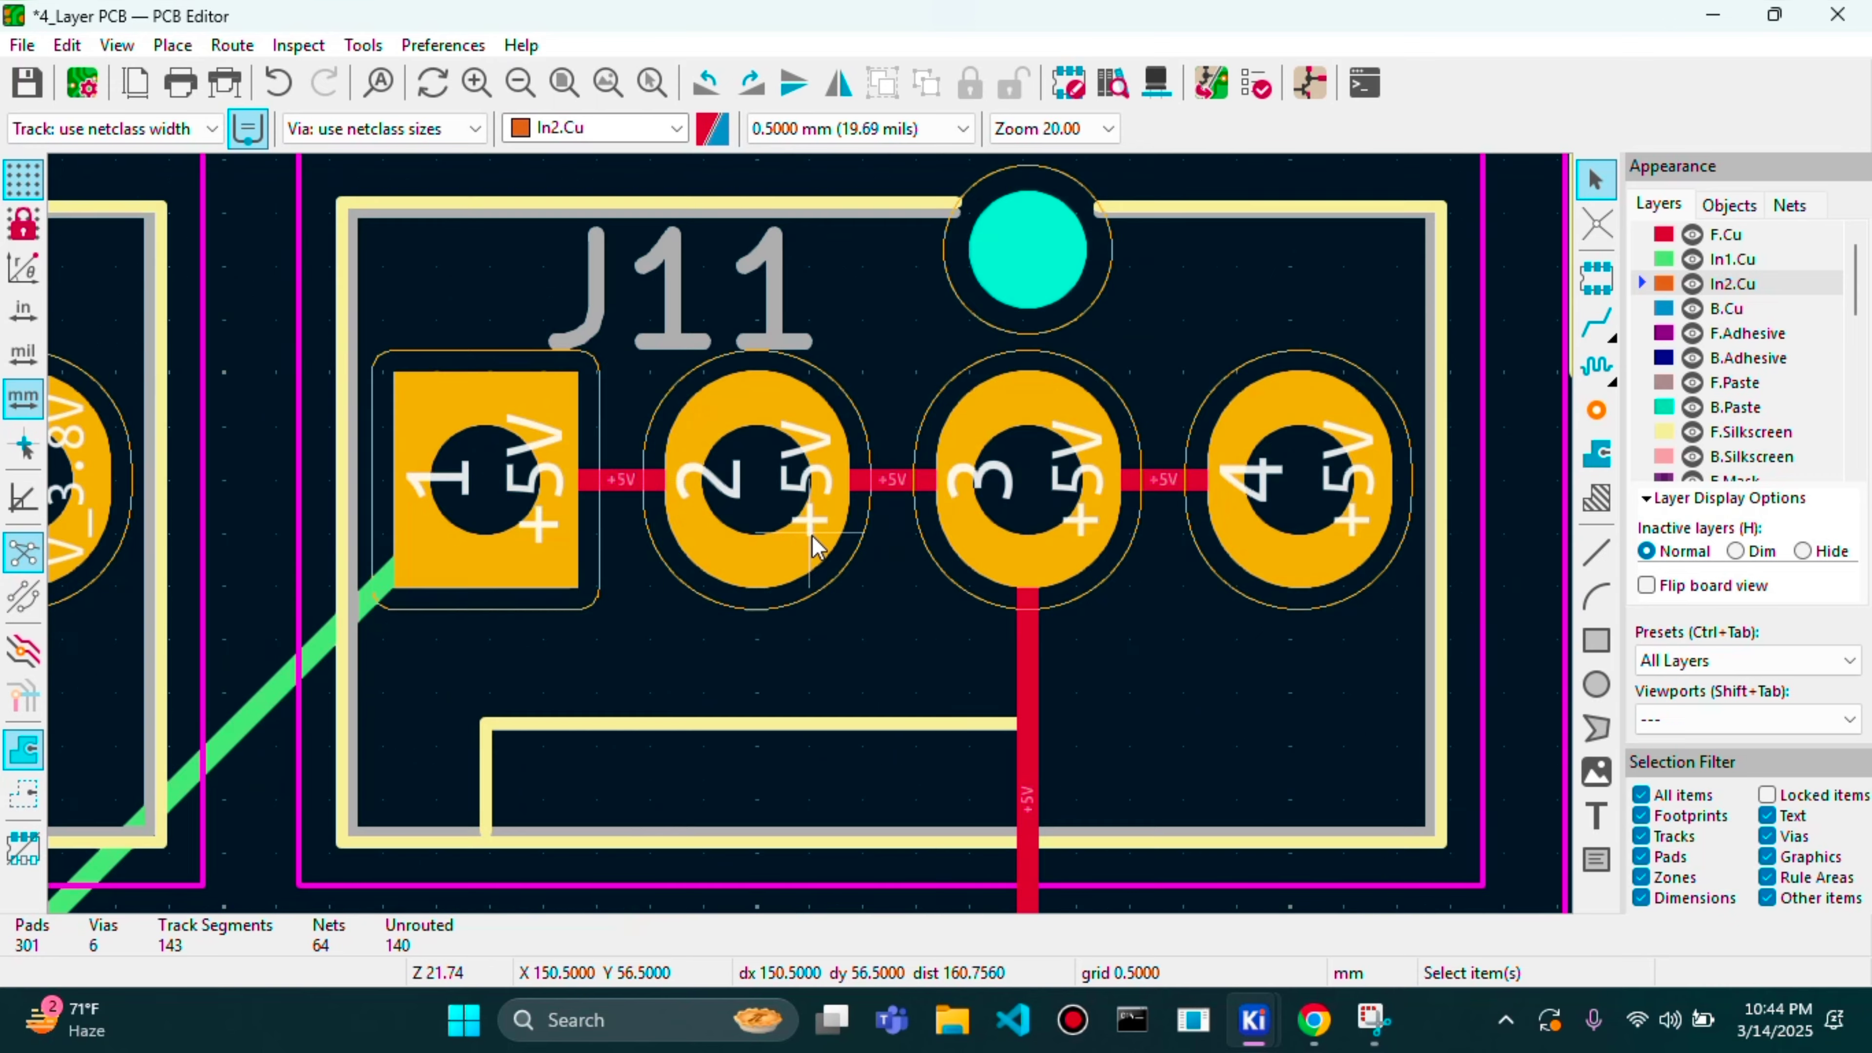
{"action": "left_click", "coordinate": [616, 480]}
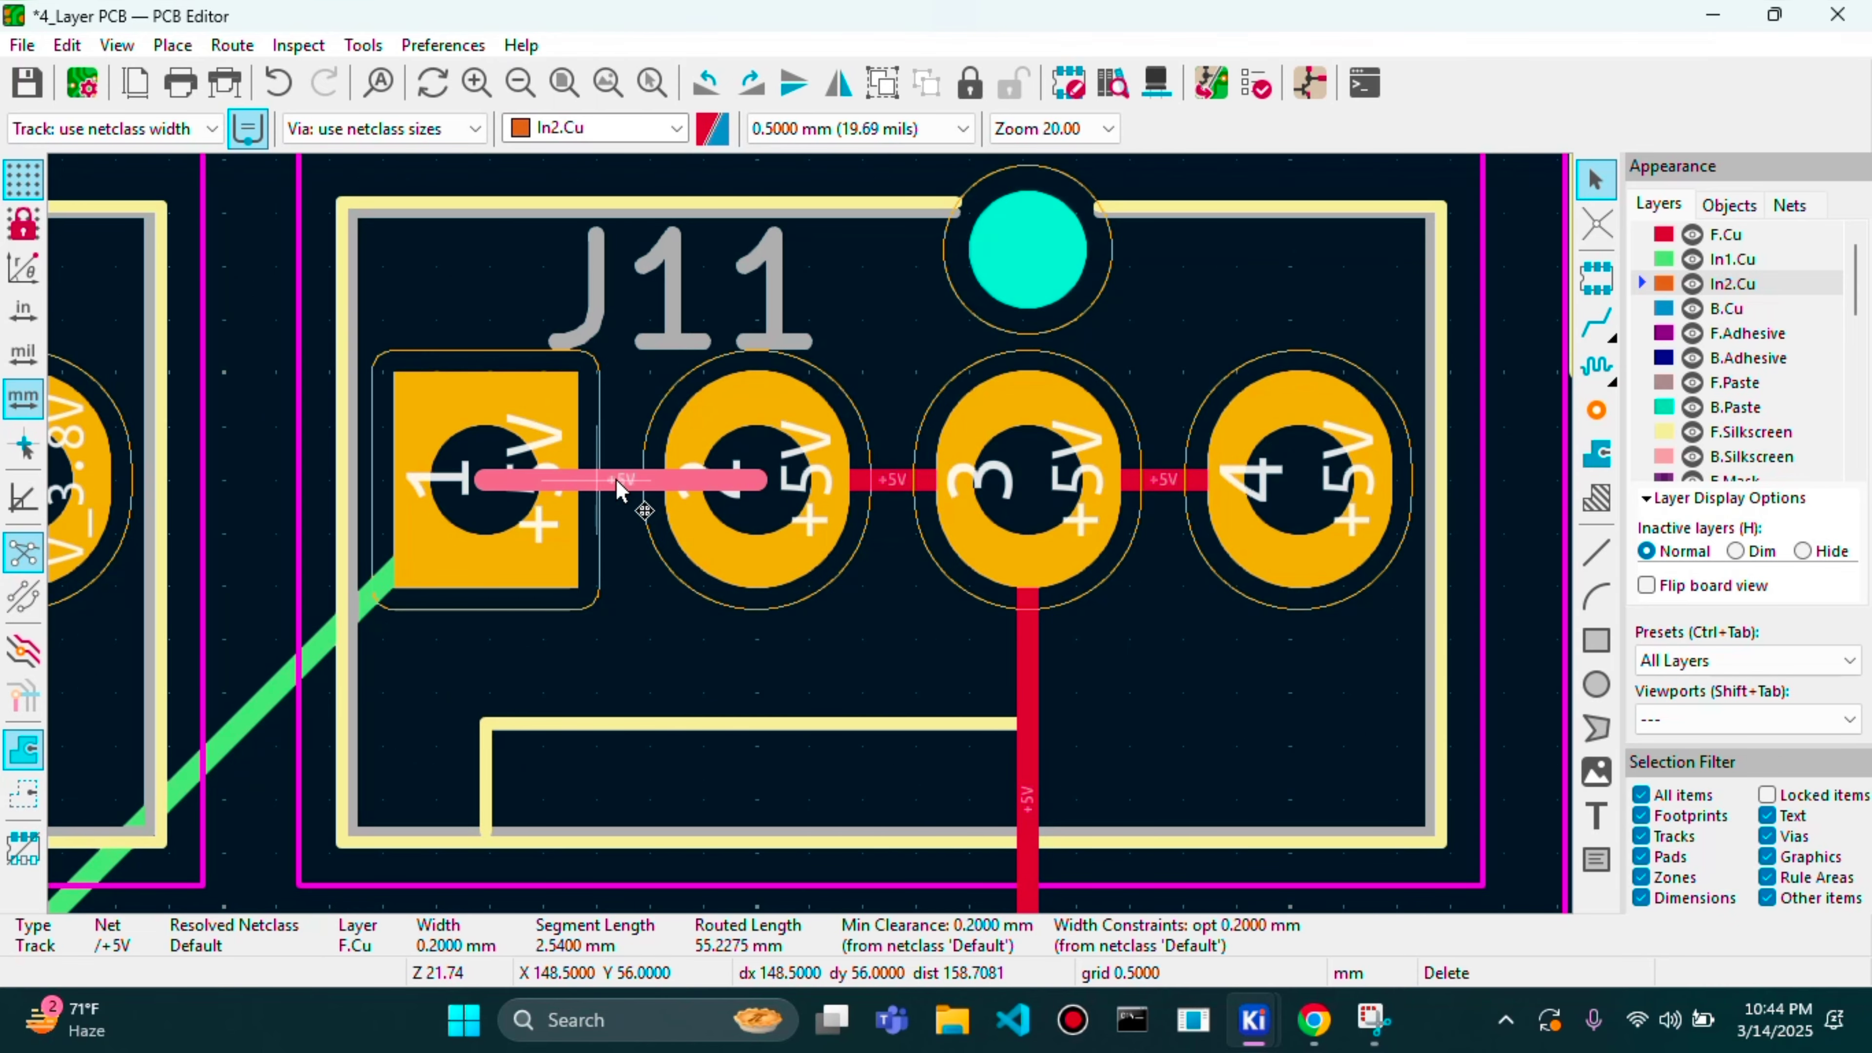
{"action": "key", "text": "Delete"}
{"action": "left_click", "coordinate": [887, 477]}
{"action": "key", "text": "Delete"}
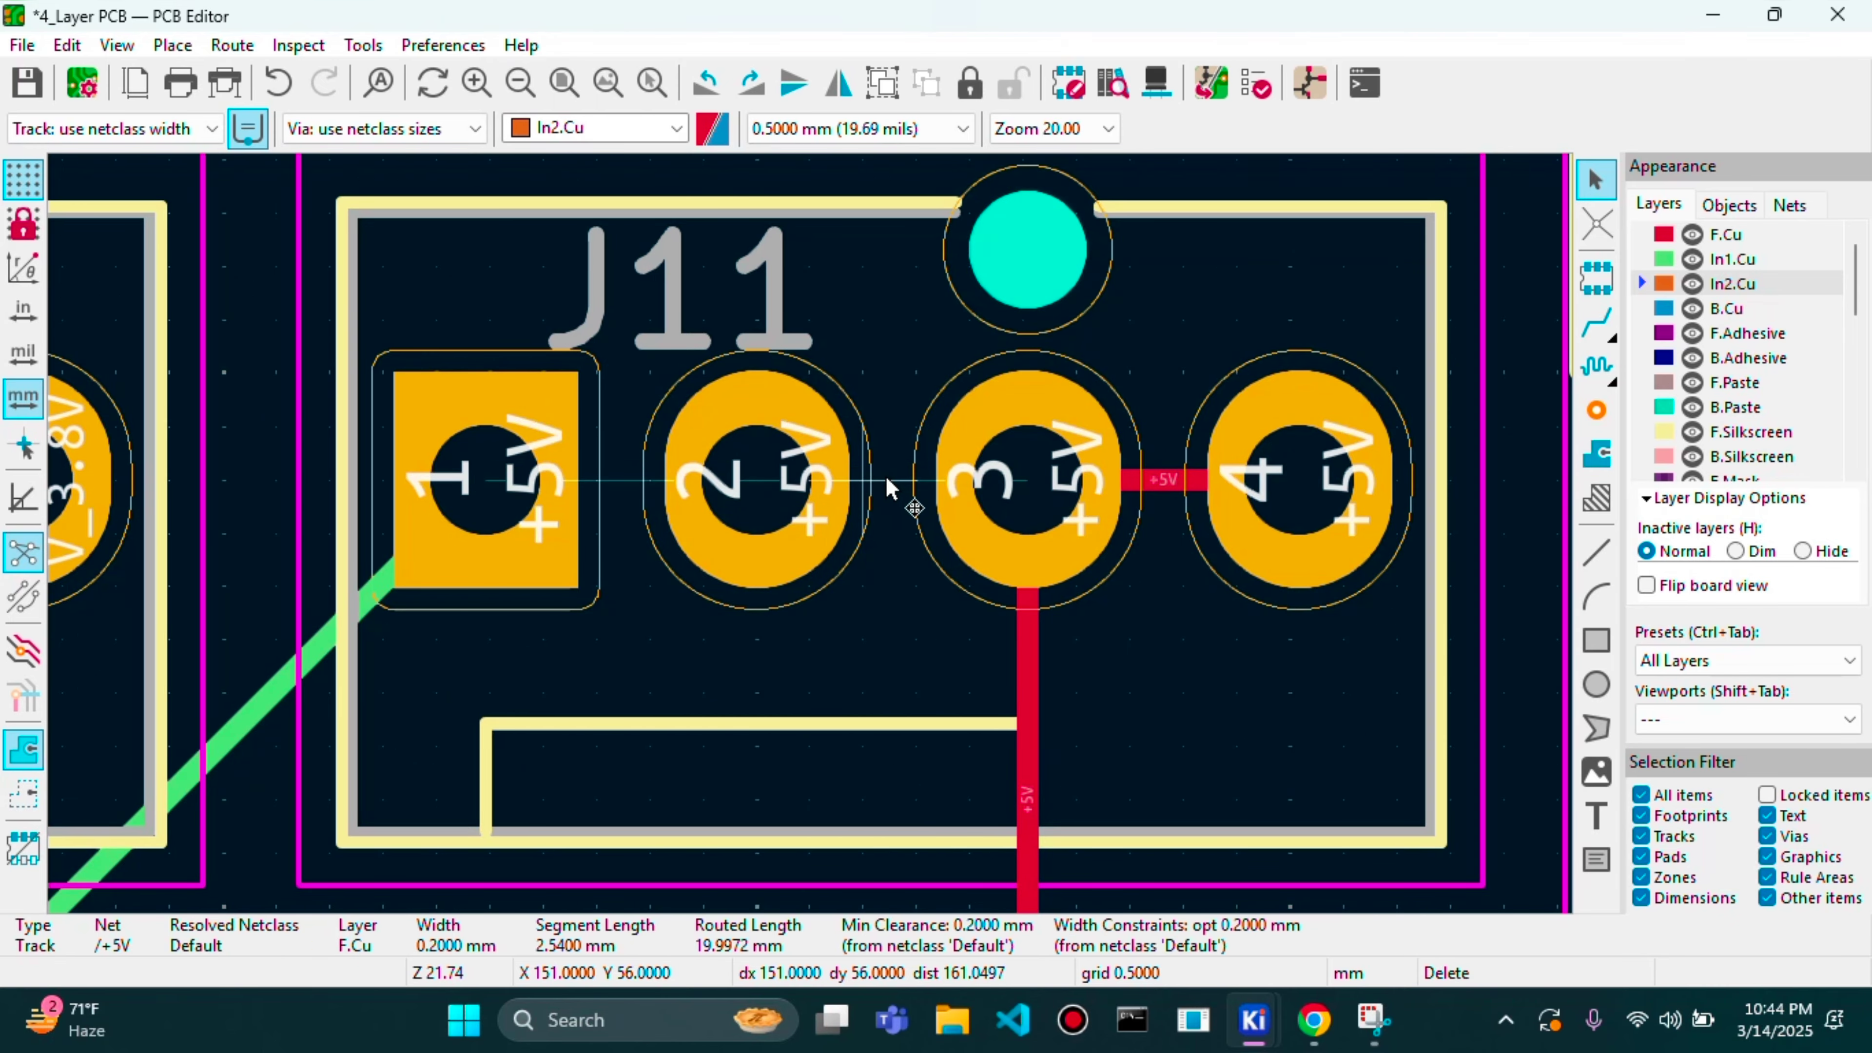
{"action": "left_click", "coordinate": [1159, 479]}
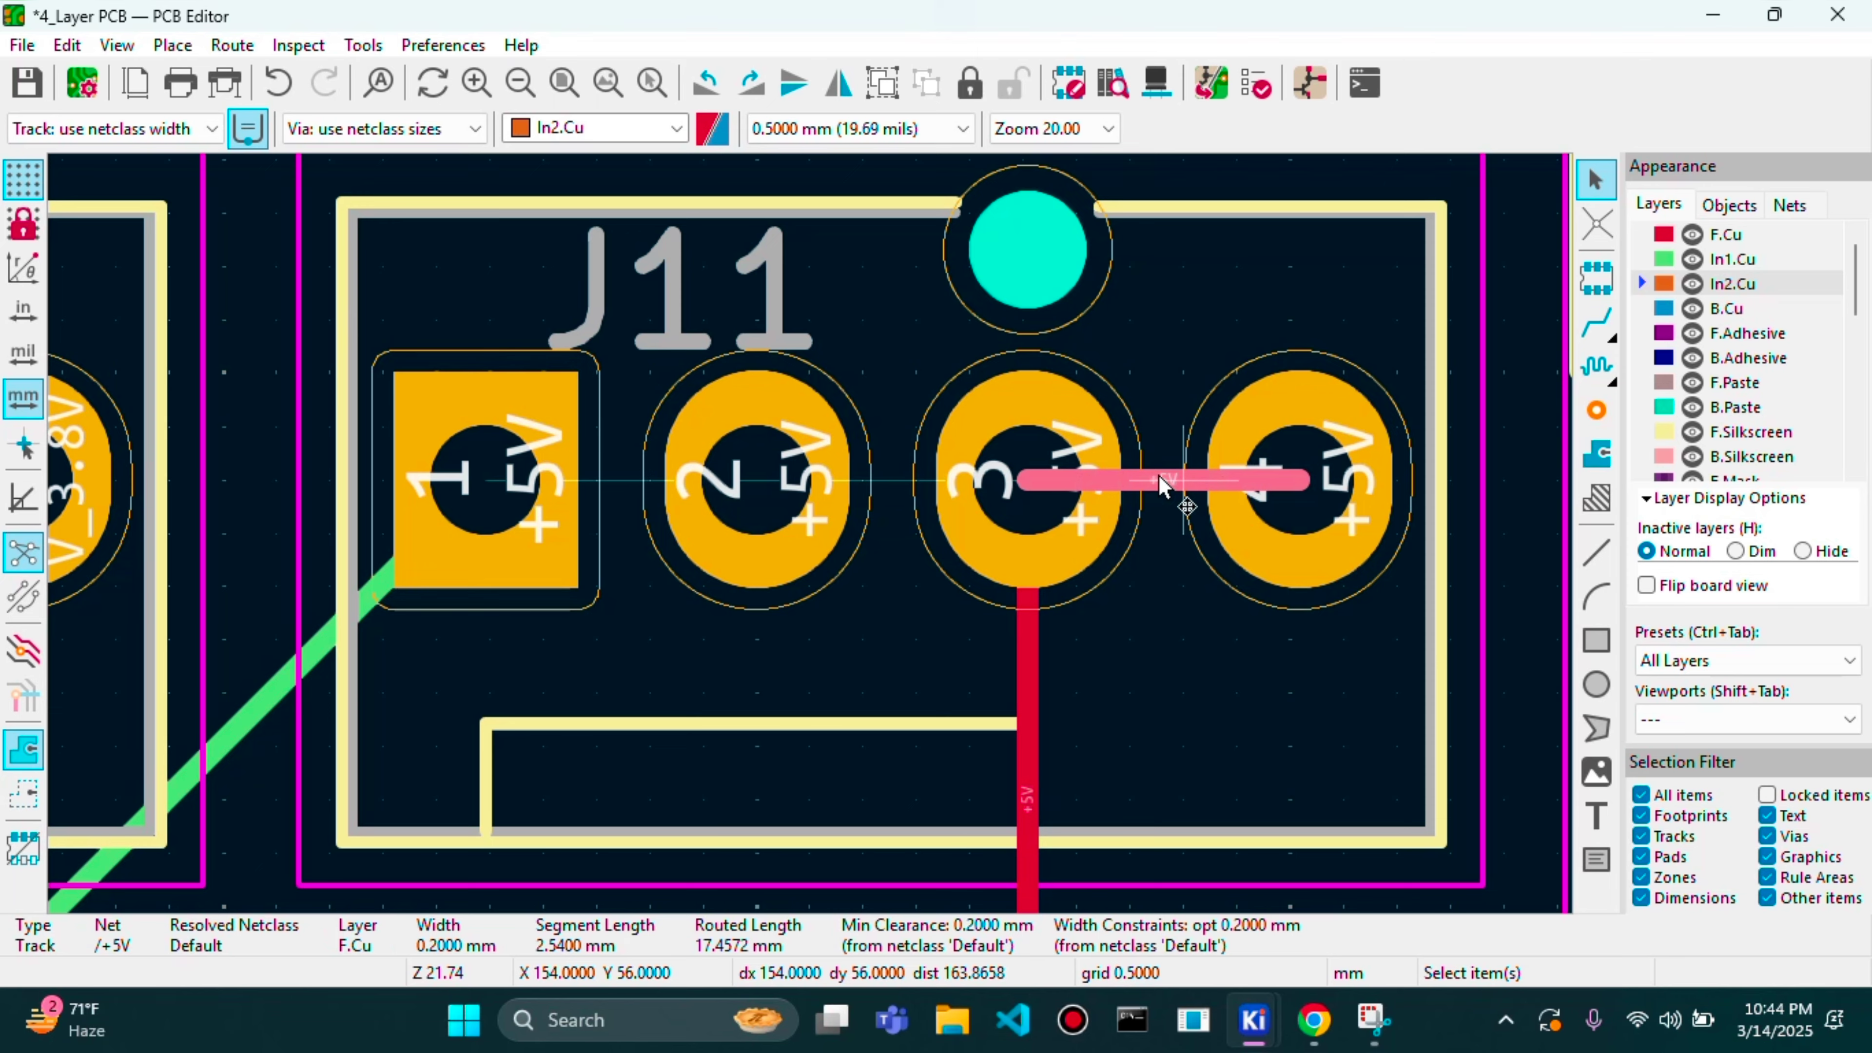
{"action": "key", "text": "Delete"}
- Route a +12V track on the In1.Cu layer from pad 1 to pad 2 of J6
{"action": "scroll", "coordinate": [1159, 475], "scroll_direction": "down", "scroll_amount": 2}
{"action": "scroll", "coordinate": [811, 535], "scroll_direction": "down", "scroll_amount": 2}
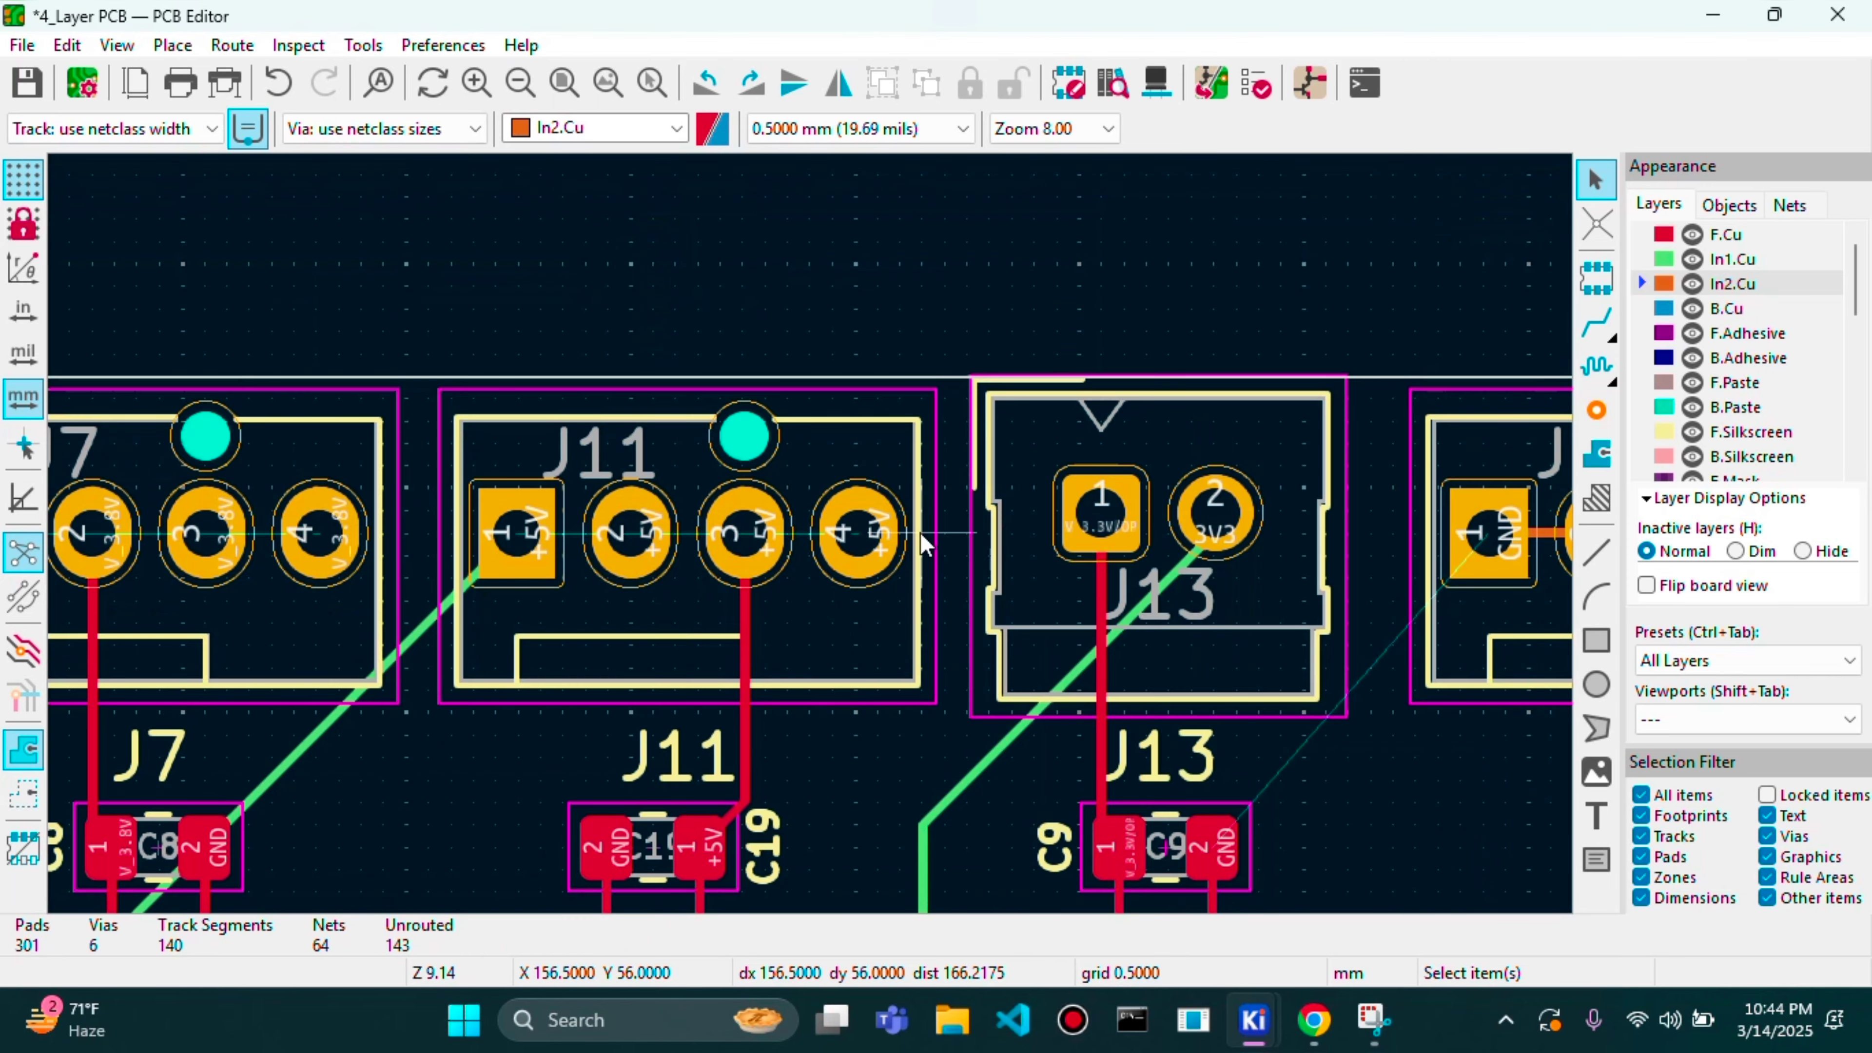
{"action": "scroll", "coordinate": [920, 533], "scroll_direction": "down", "scroll_amount": 1}
{"action": "scroll", "coordinate": [812, 535], "scroll_direction": "down", "scroll_amount": 2}
{"action": "scroll", "coordinate": [573, 511], "scroll_direction": "up", "scroll_amount": 1}
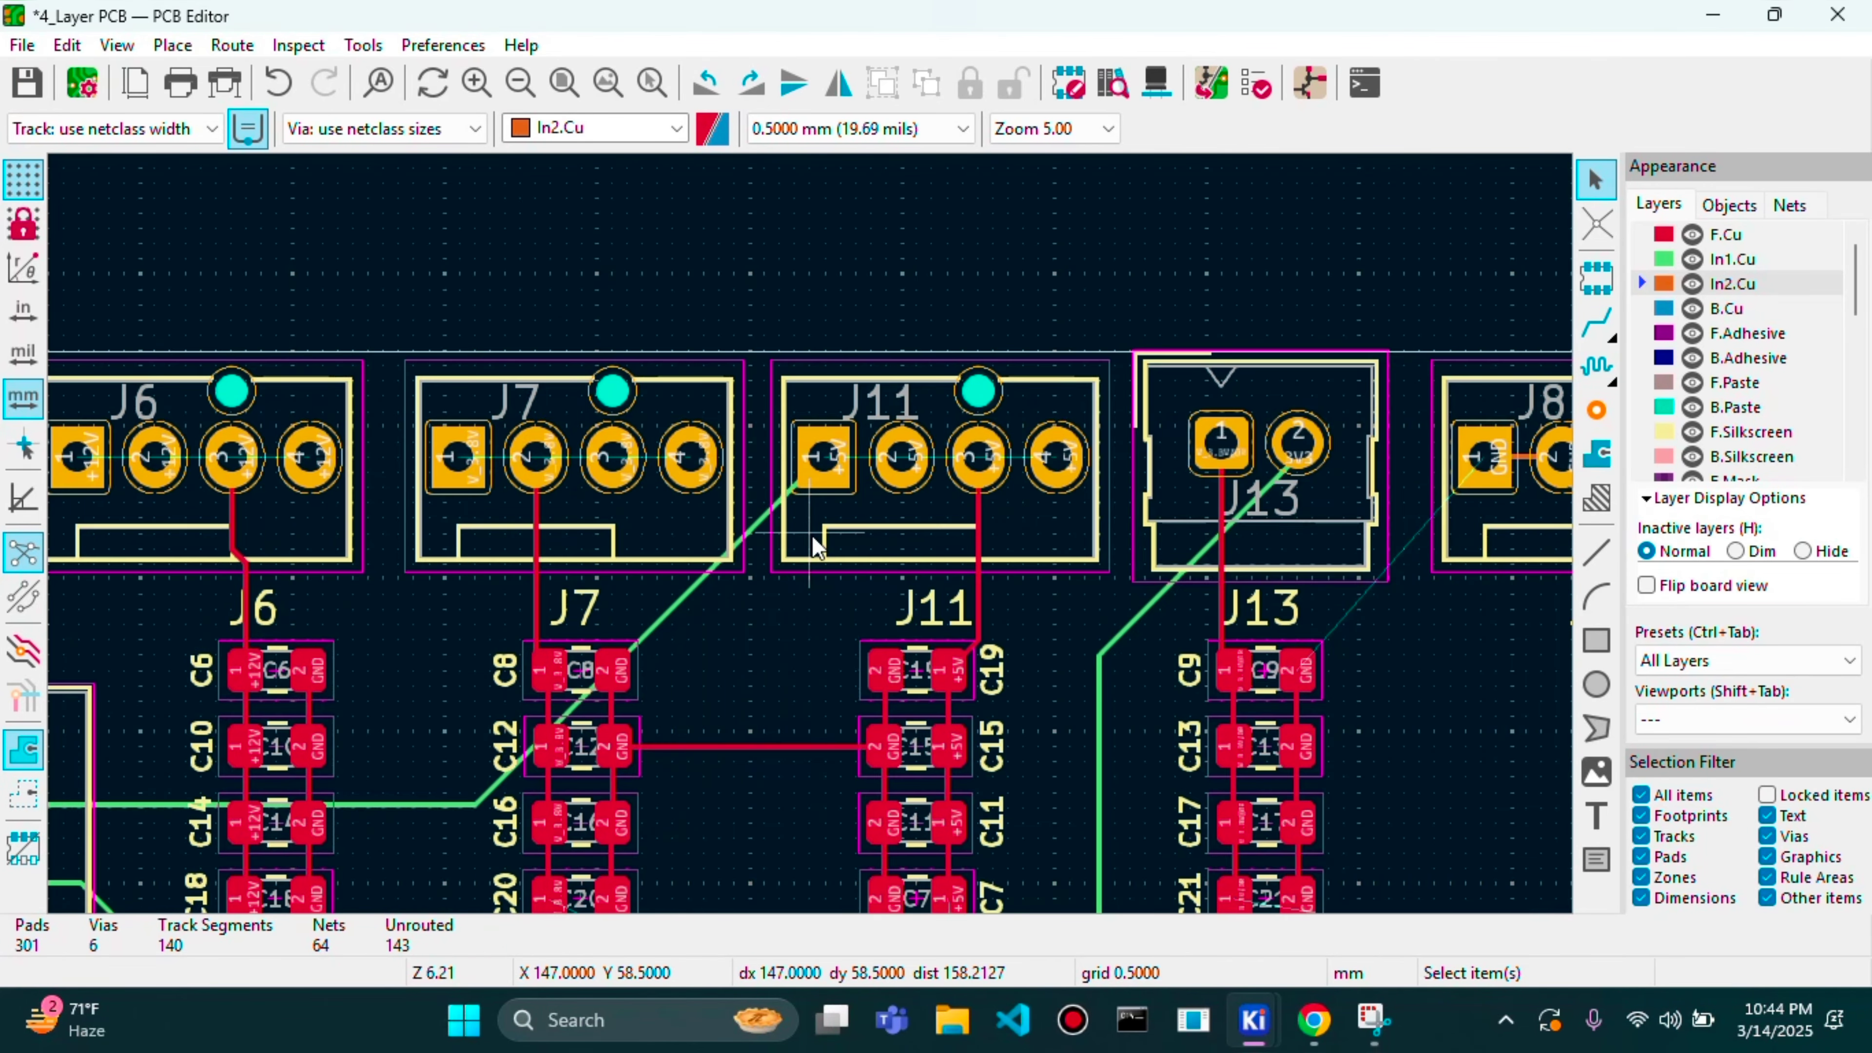
{"action": "scroll", "coordinate": [813, 538], "scroll_direction": "up", "scroll_amount": 1}
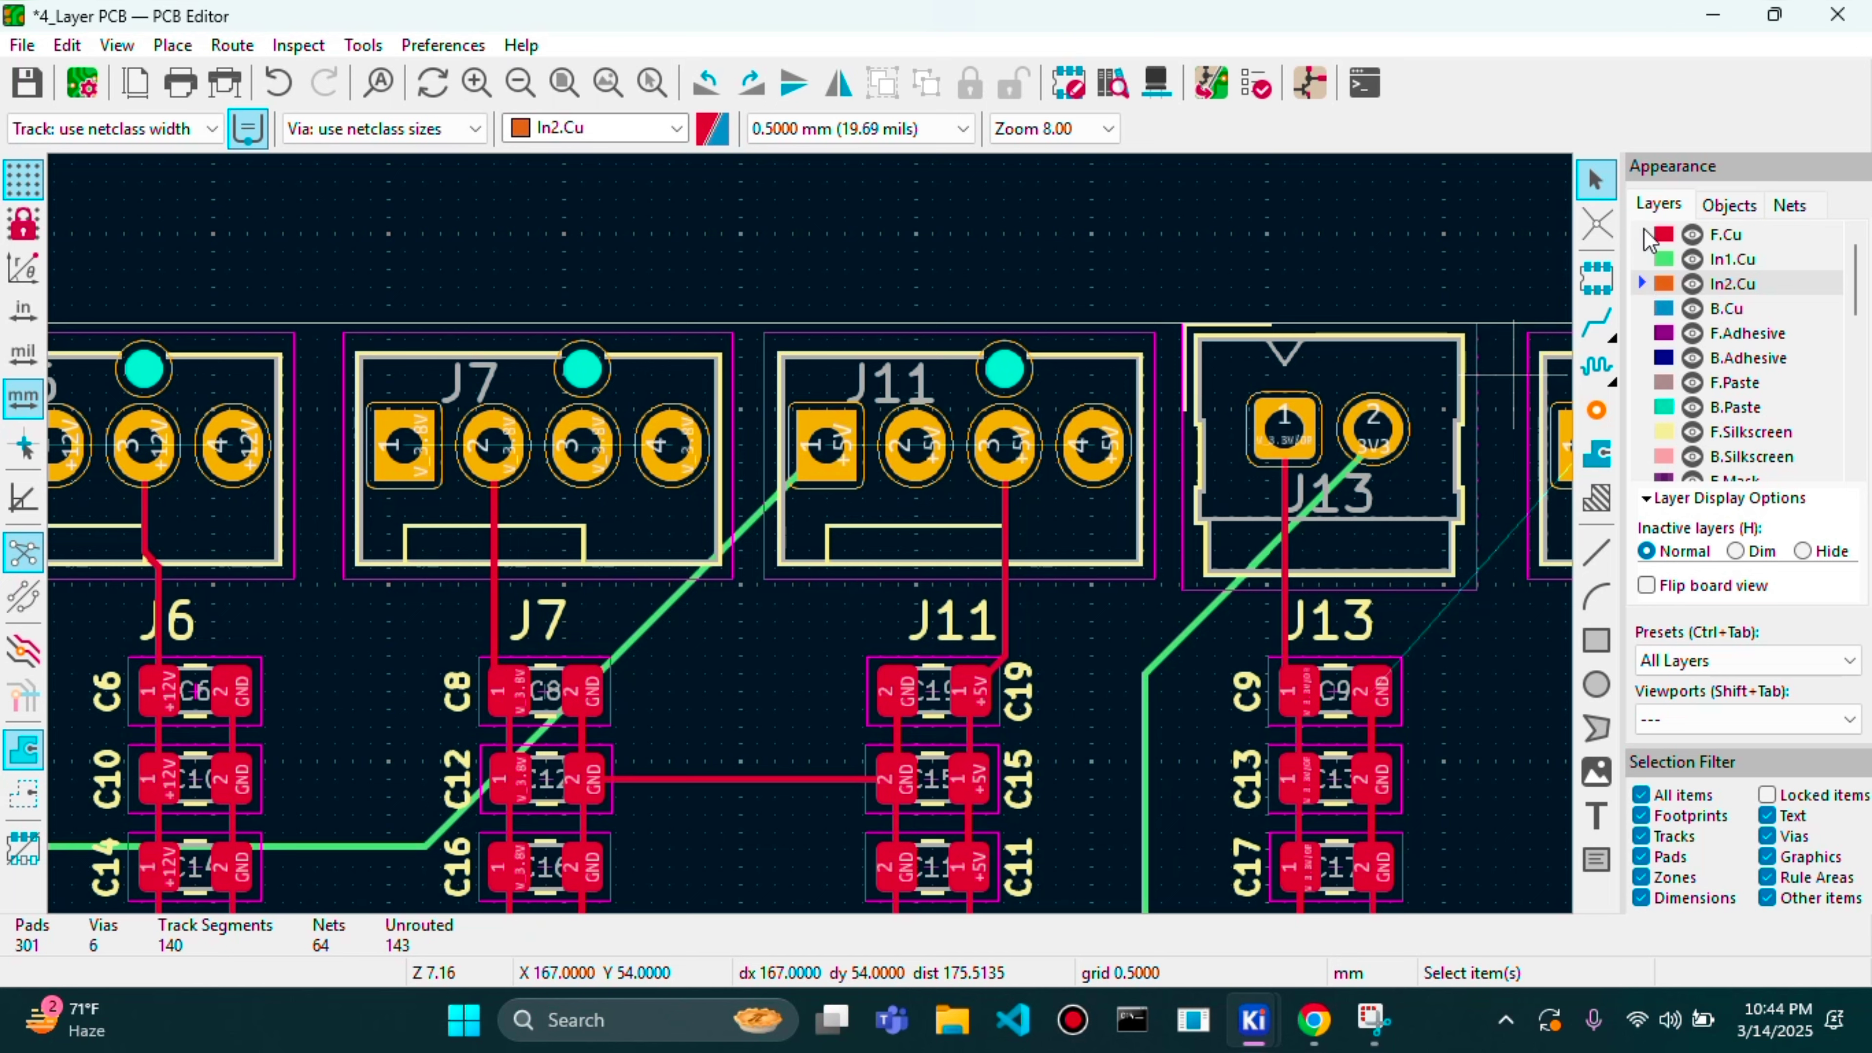
{"action": "left_click", "coordinate": [1647, 262]}
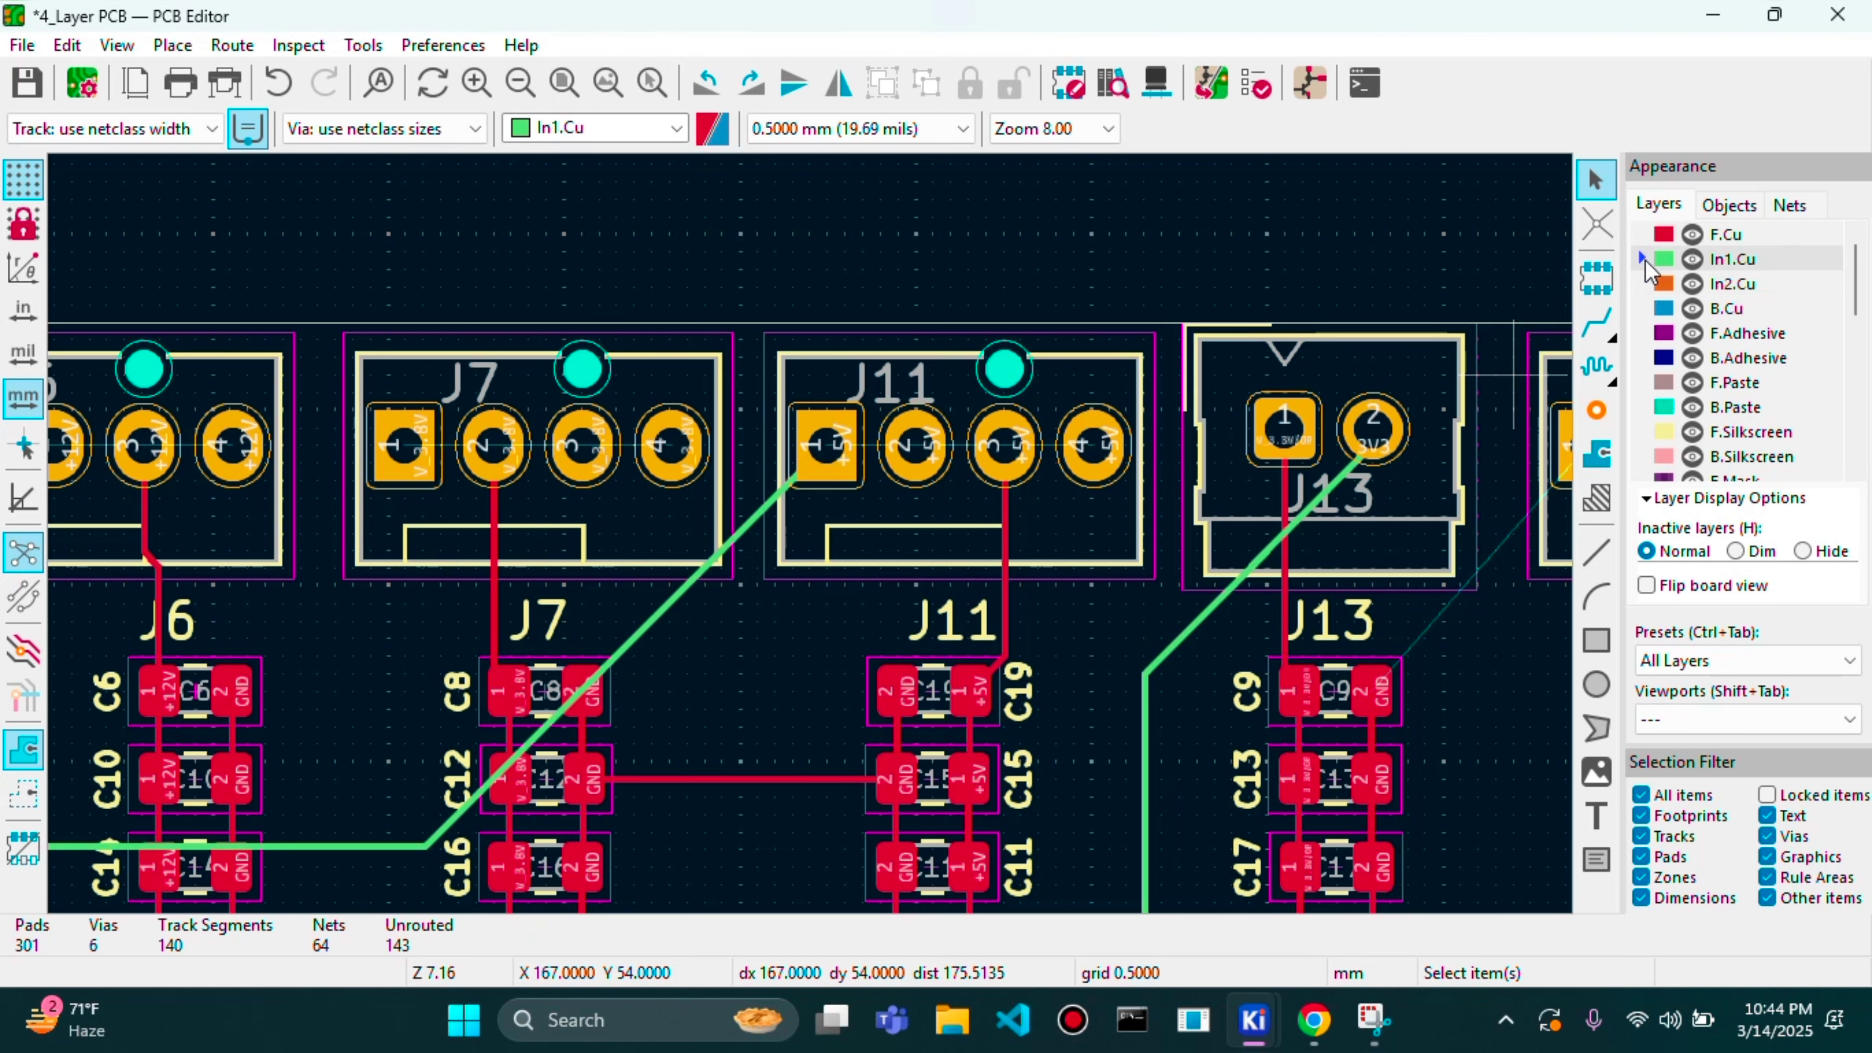
{"action": "left_click", "coordinate": [1596, 322]}
{"action": "scroll", "coordinate": [269, 494], "scroll_direction": "down", "scroll_amount": 1}
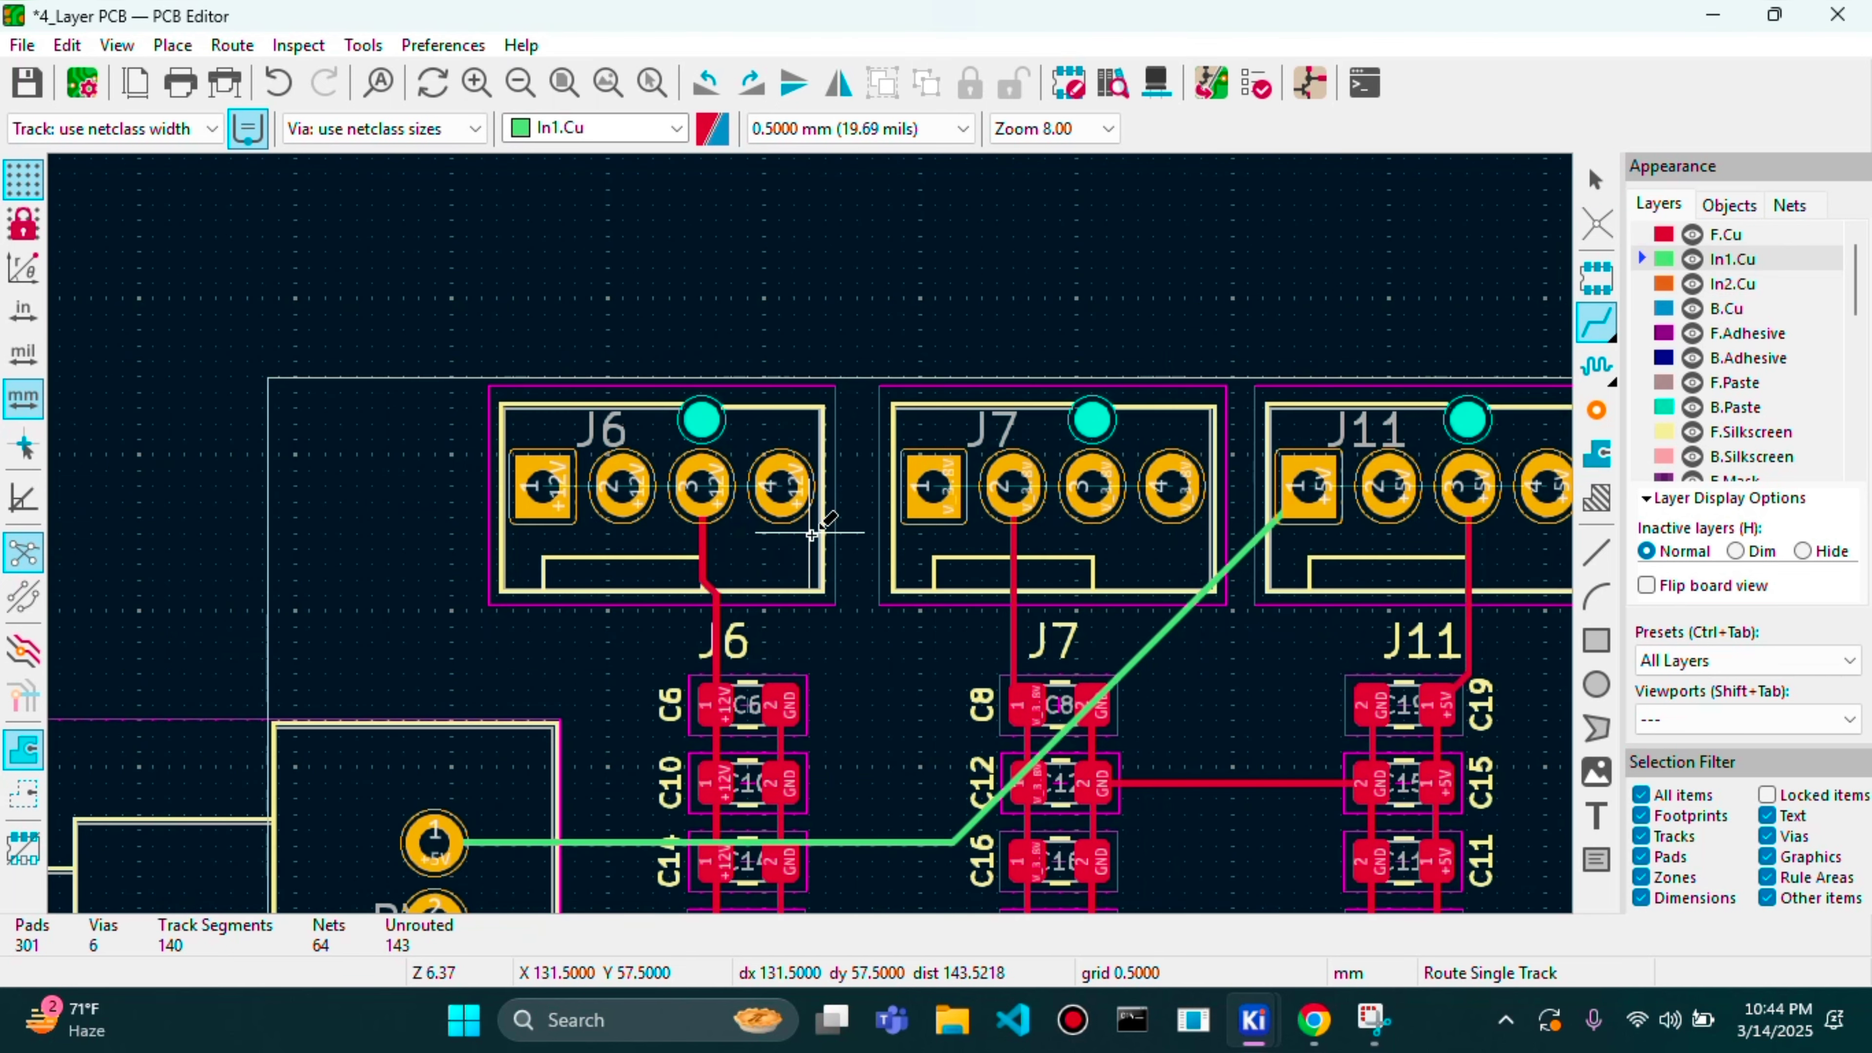
{"action": "scroll", "coordinate": [812, 534], "scroll_direction": "down", "scroll_amount": 2}
{"action": "scroll", "coordinate": [769, 553], "scroll_direction": "up", "scroll_amount": 5}
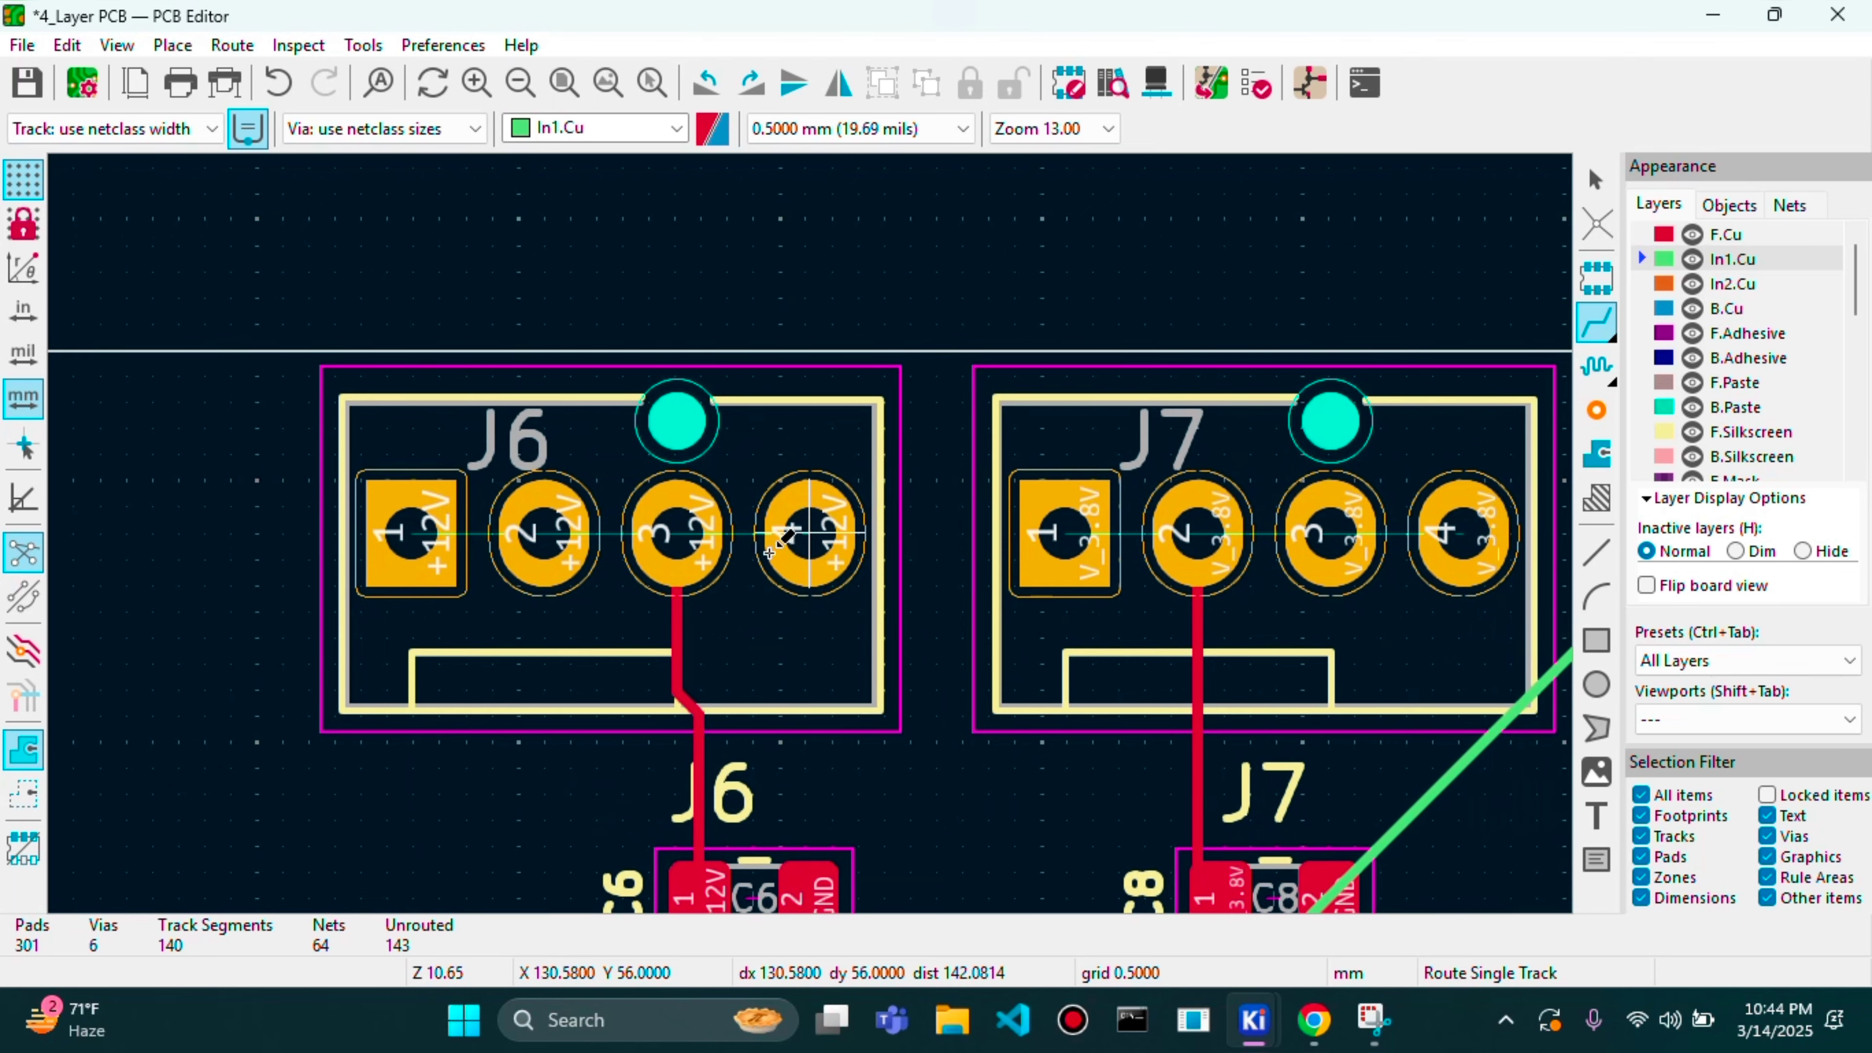
{"action": "left_click", "coordinate": [402, 532]}
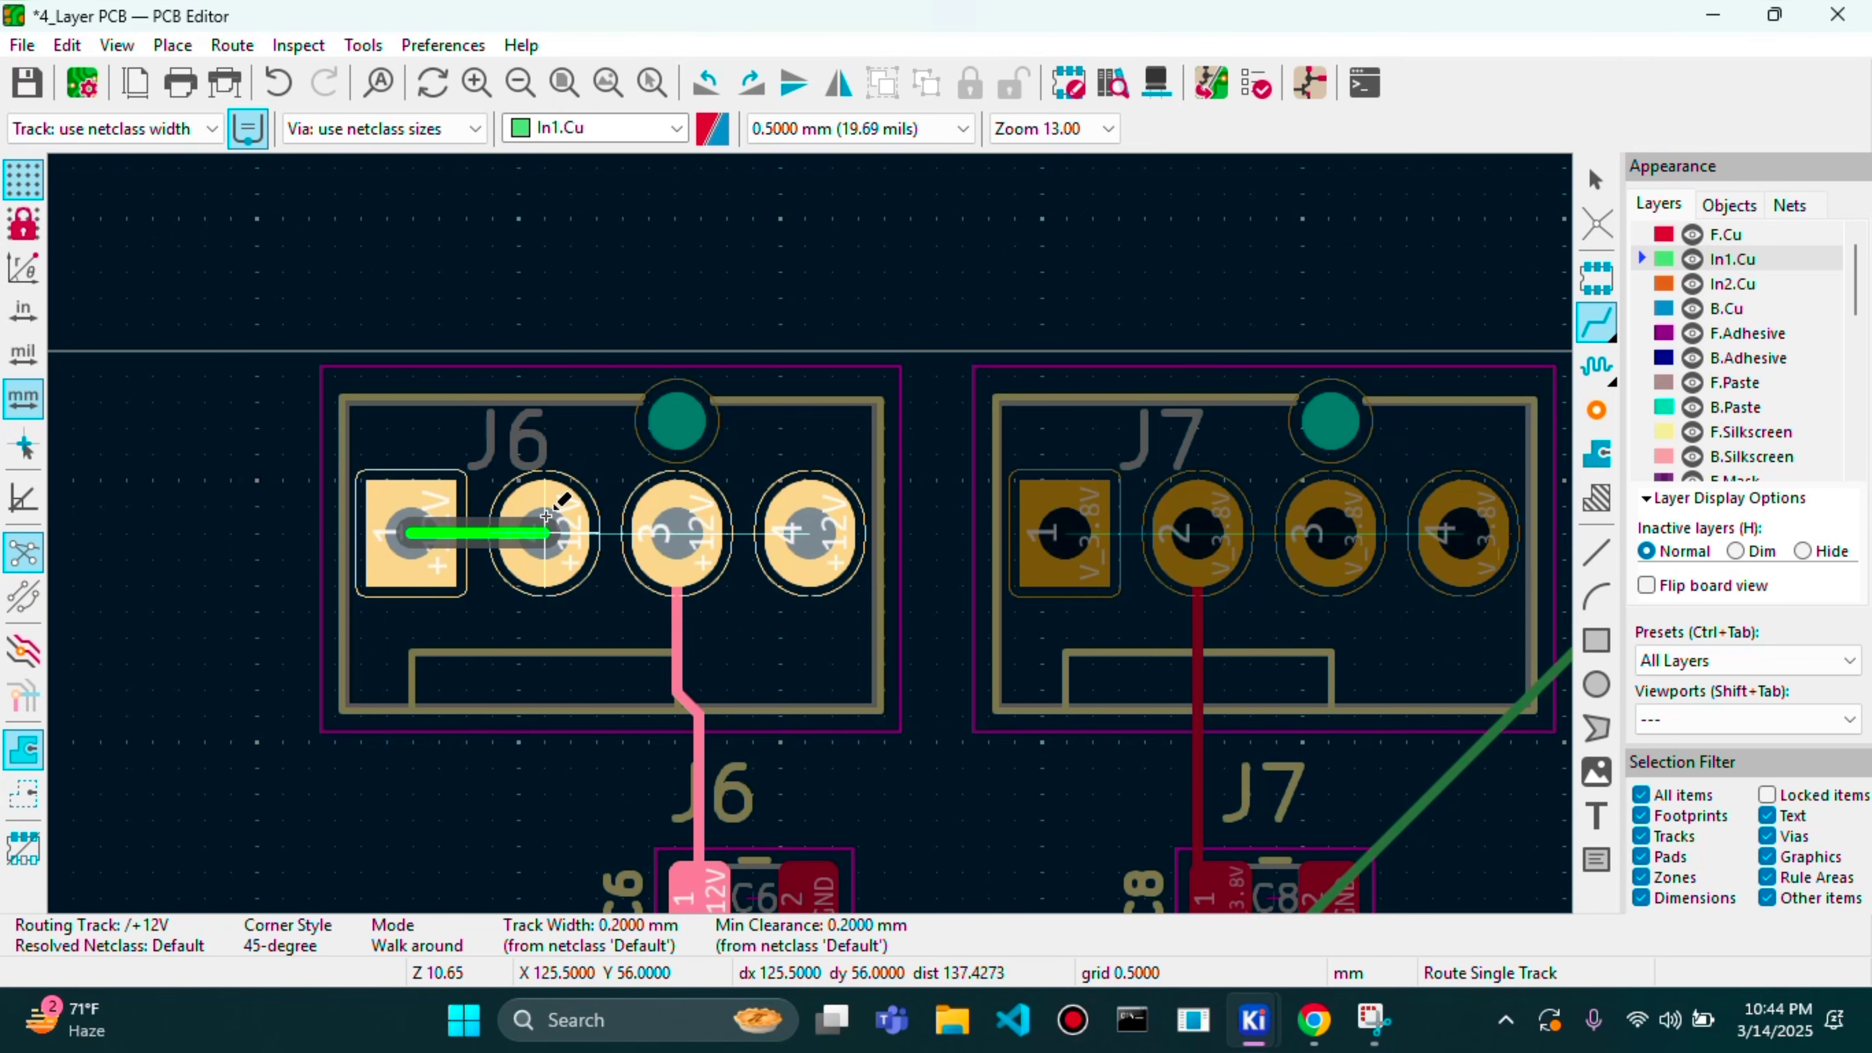
{"action": "key", "text": "Escape"}
{"action": "key", "text": "Escape"}
{"action": "double_click", "coordinate": [538, 531]}
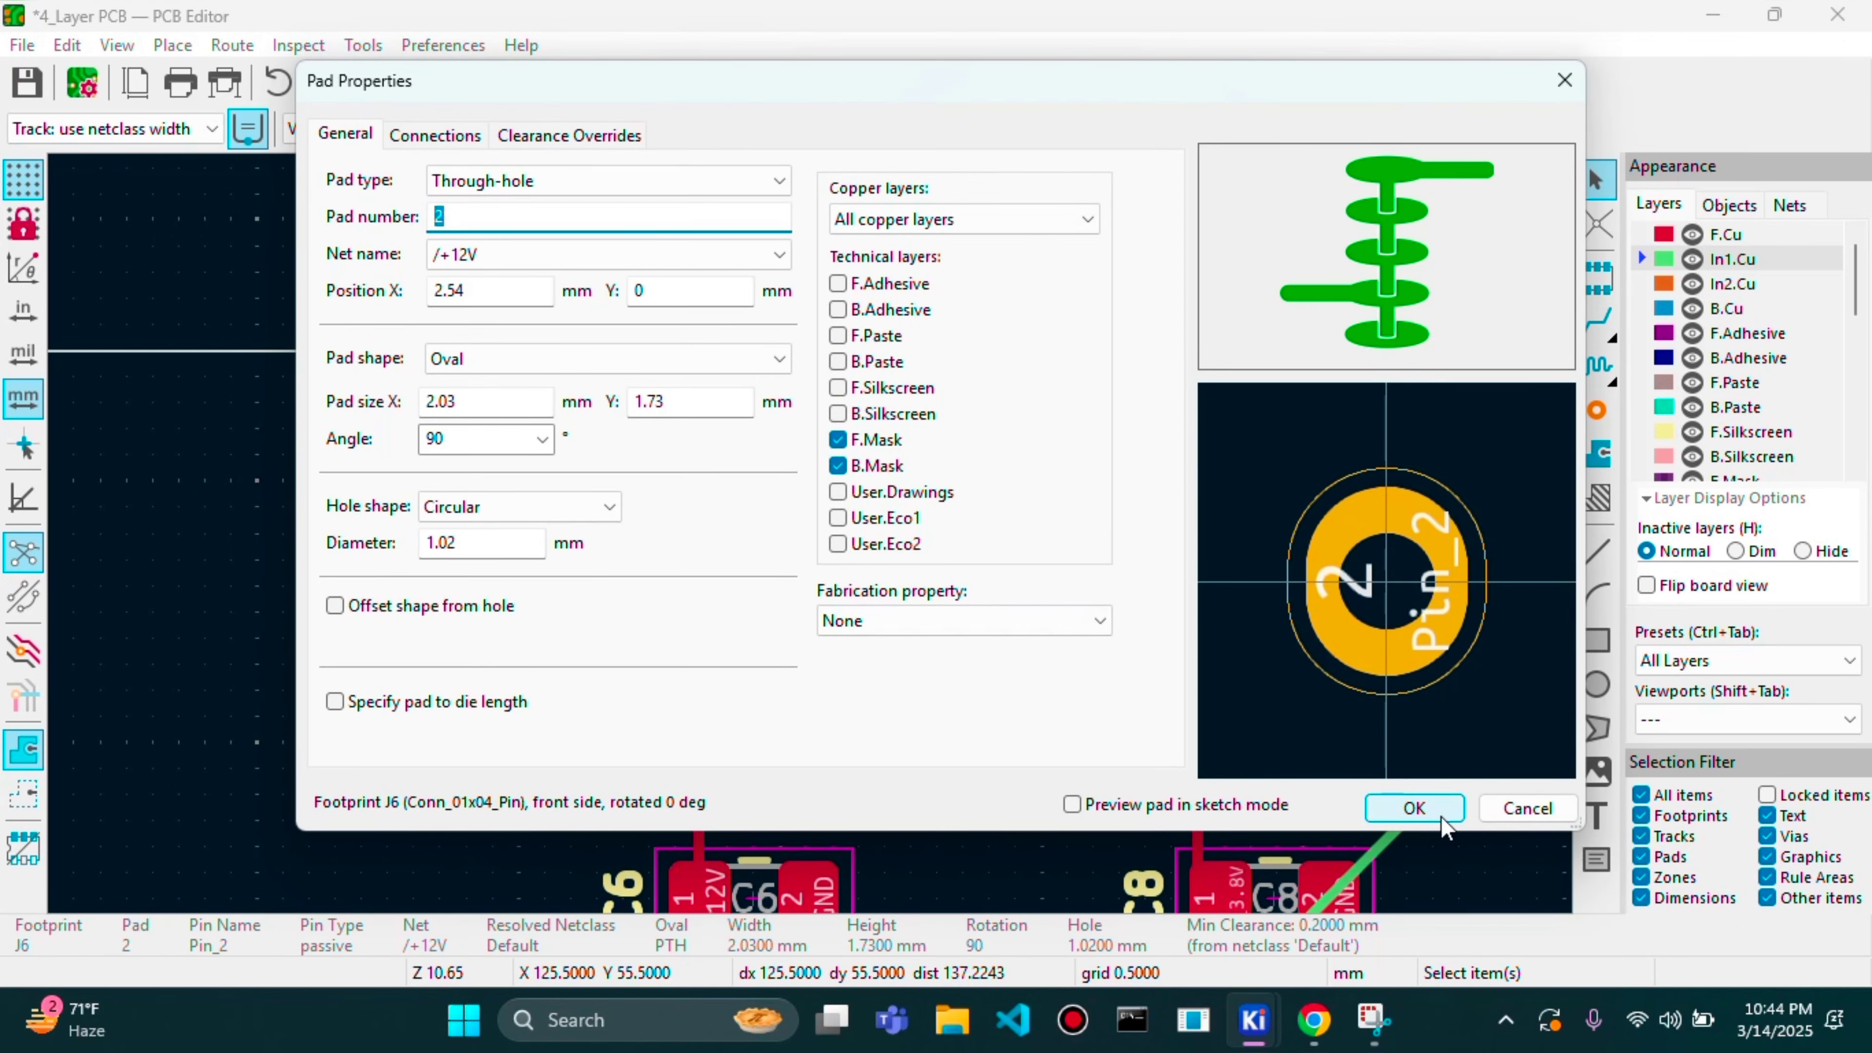
{"action": "left_click", "coordinate": [1411, 805]}
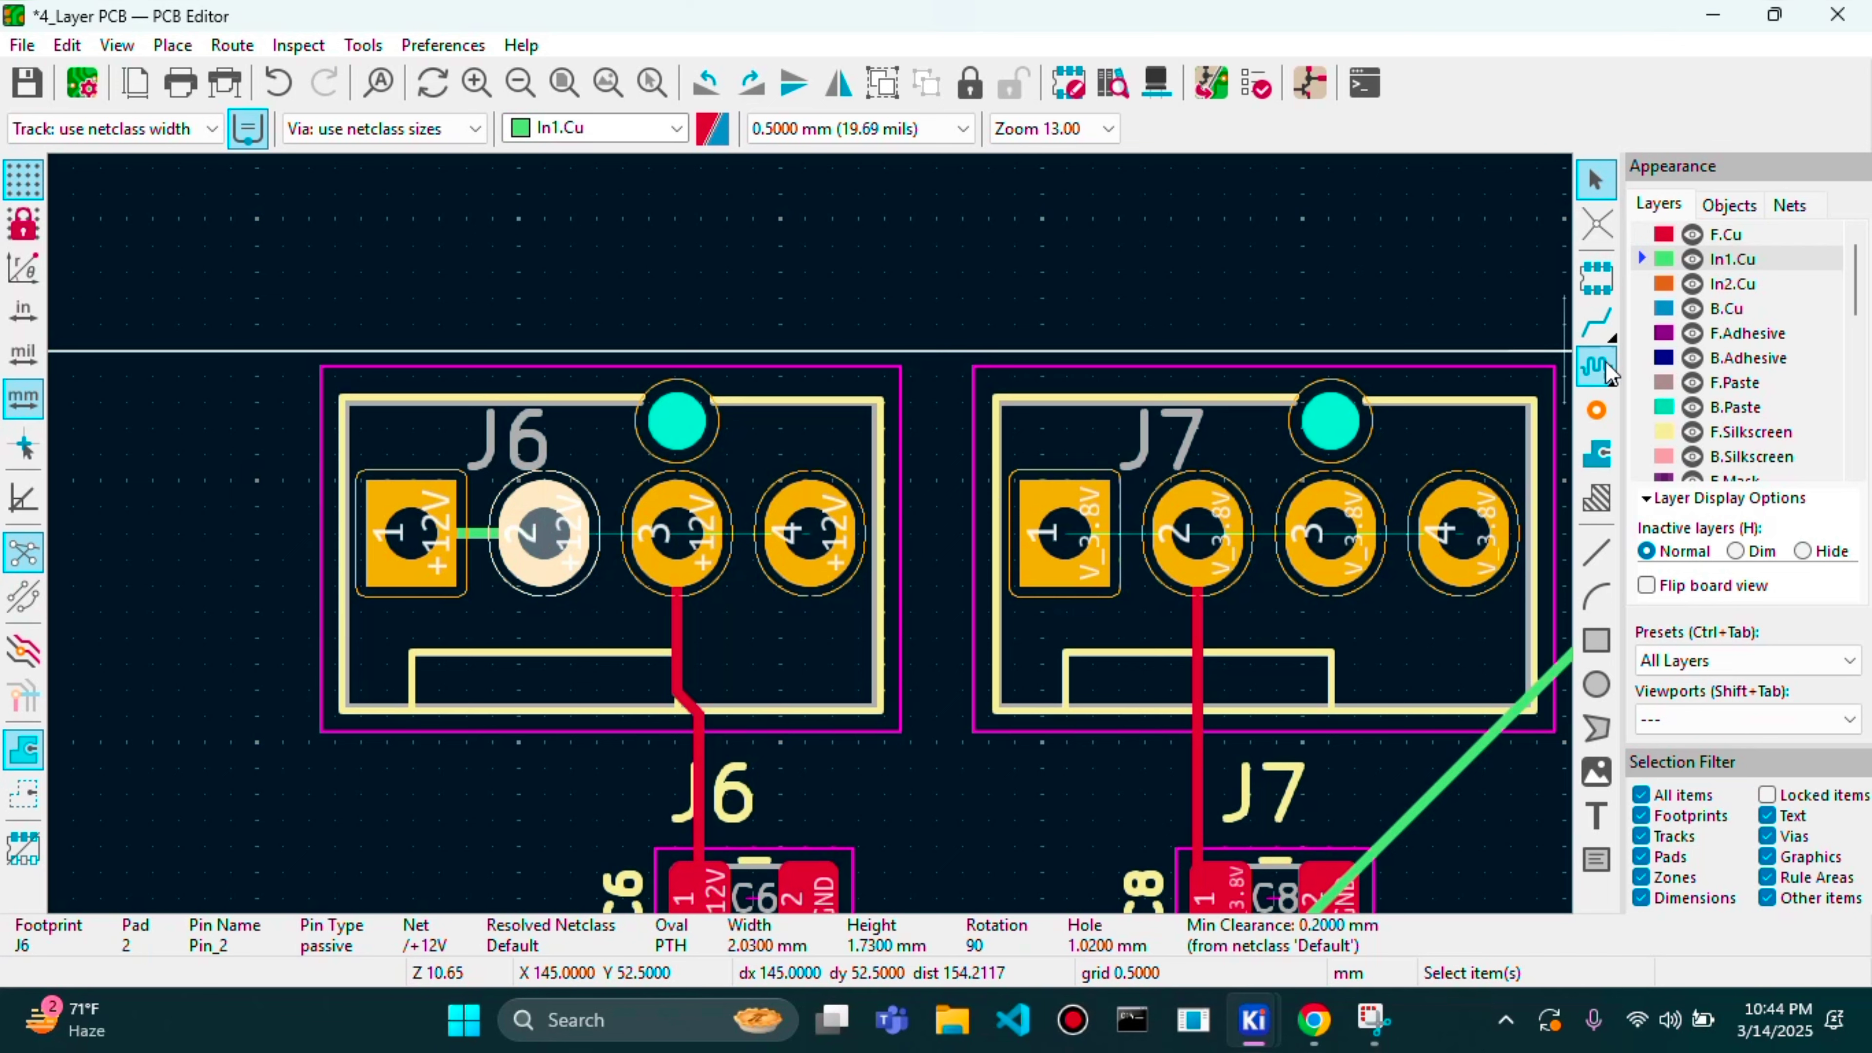
- Continue the In1.Cu +12V track on J6 from pad 2 through pad 3 to pad 4
{"action": "left_click", "coordinate": [1597, 323]}
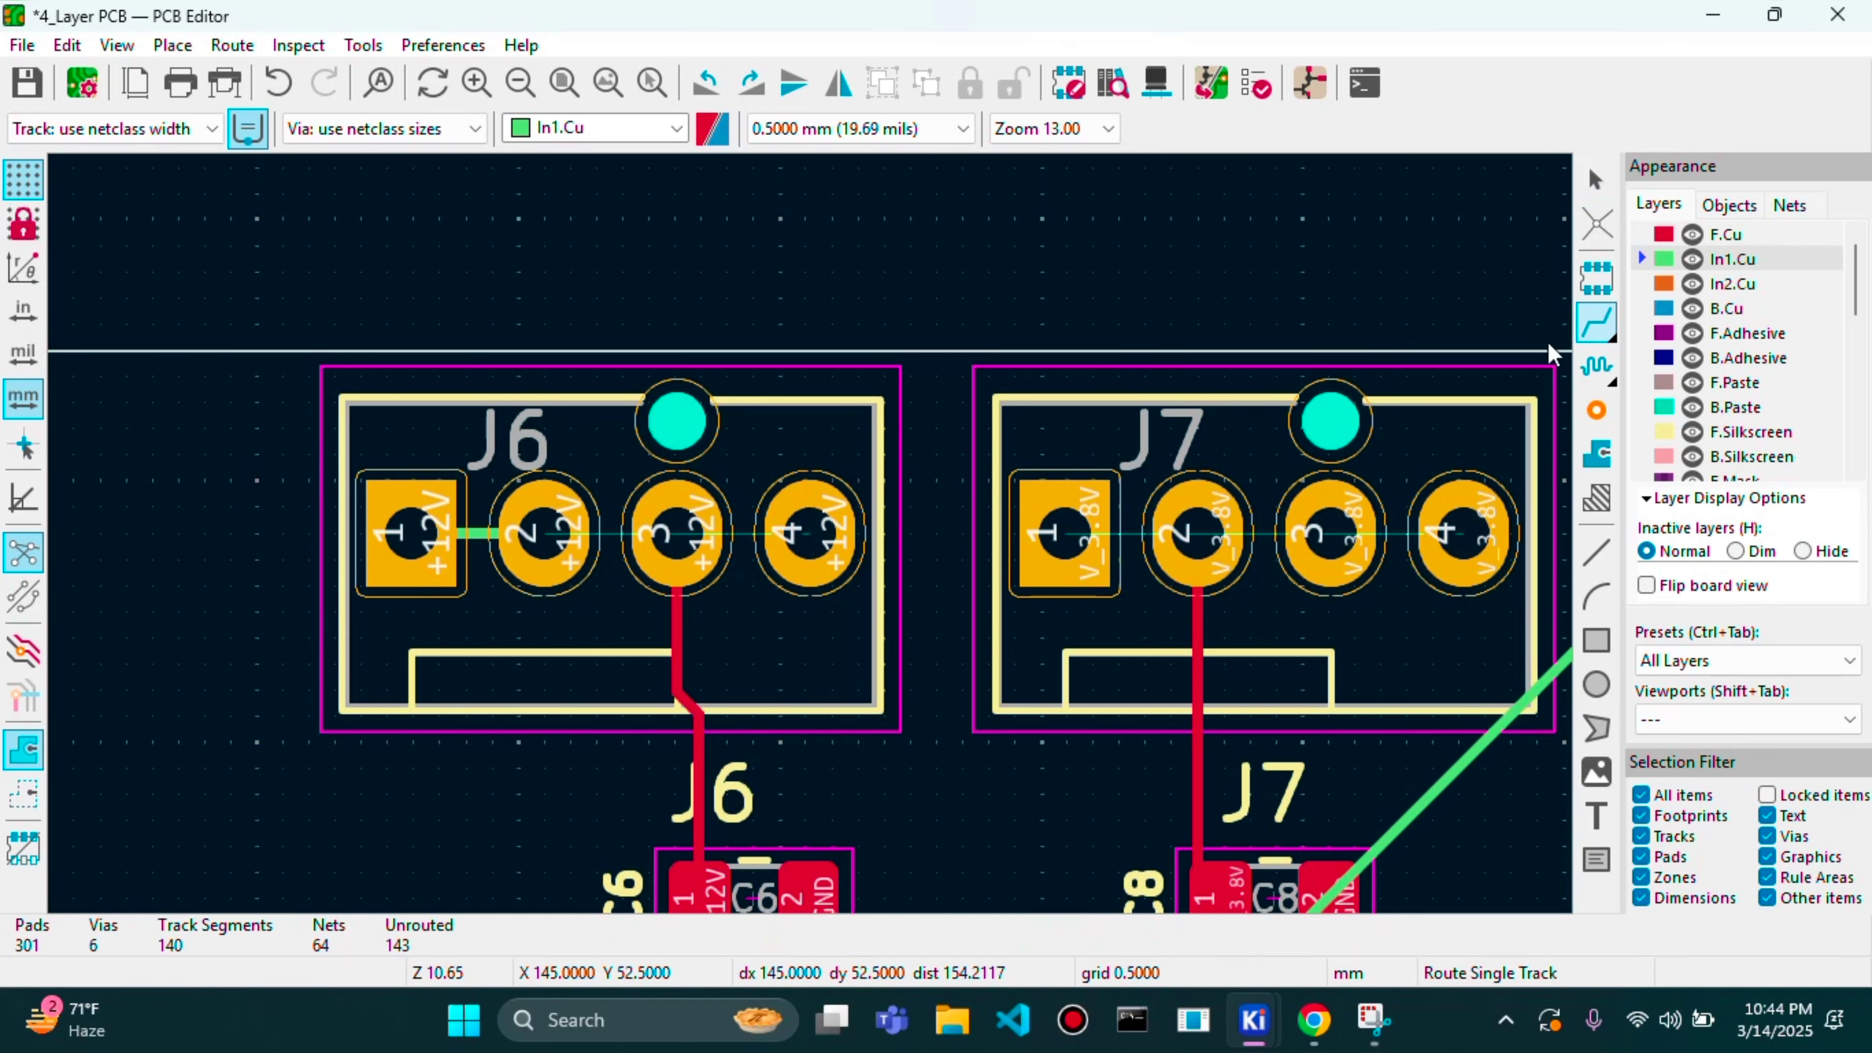
{"action": "left_click", "coordinate": [557, 525]}
{"action": "left_click", "coordinate": [675, 522]}
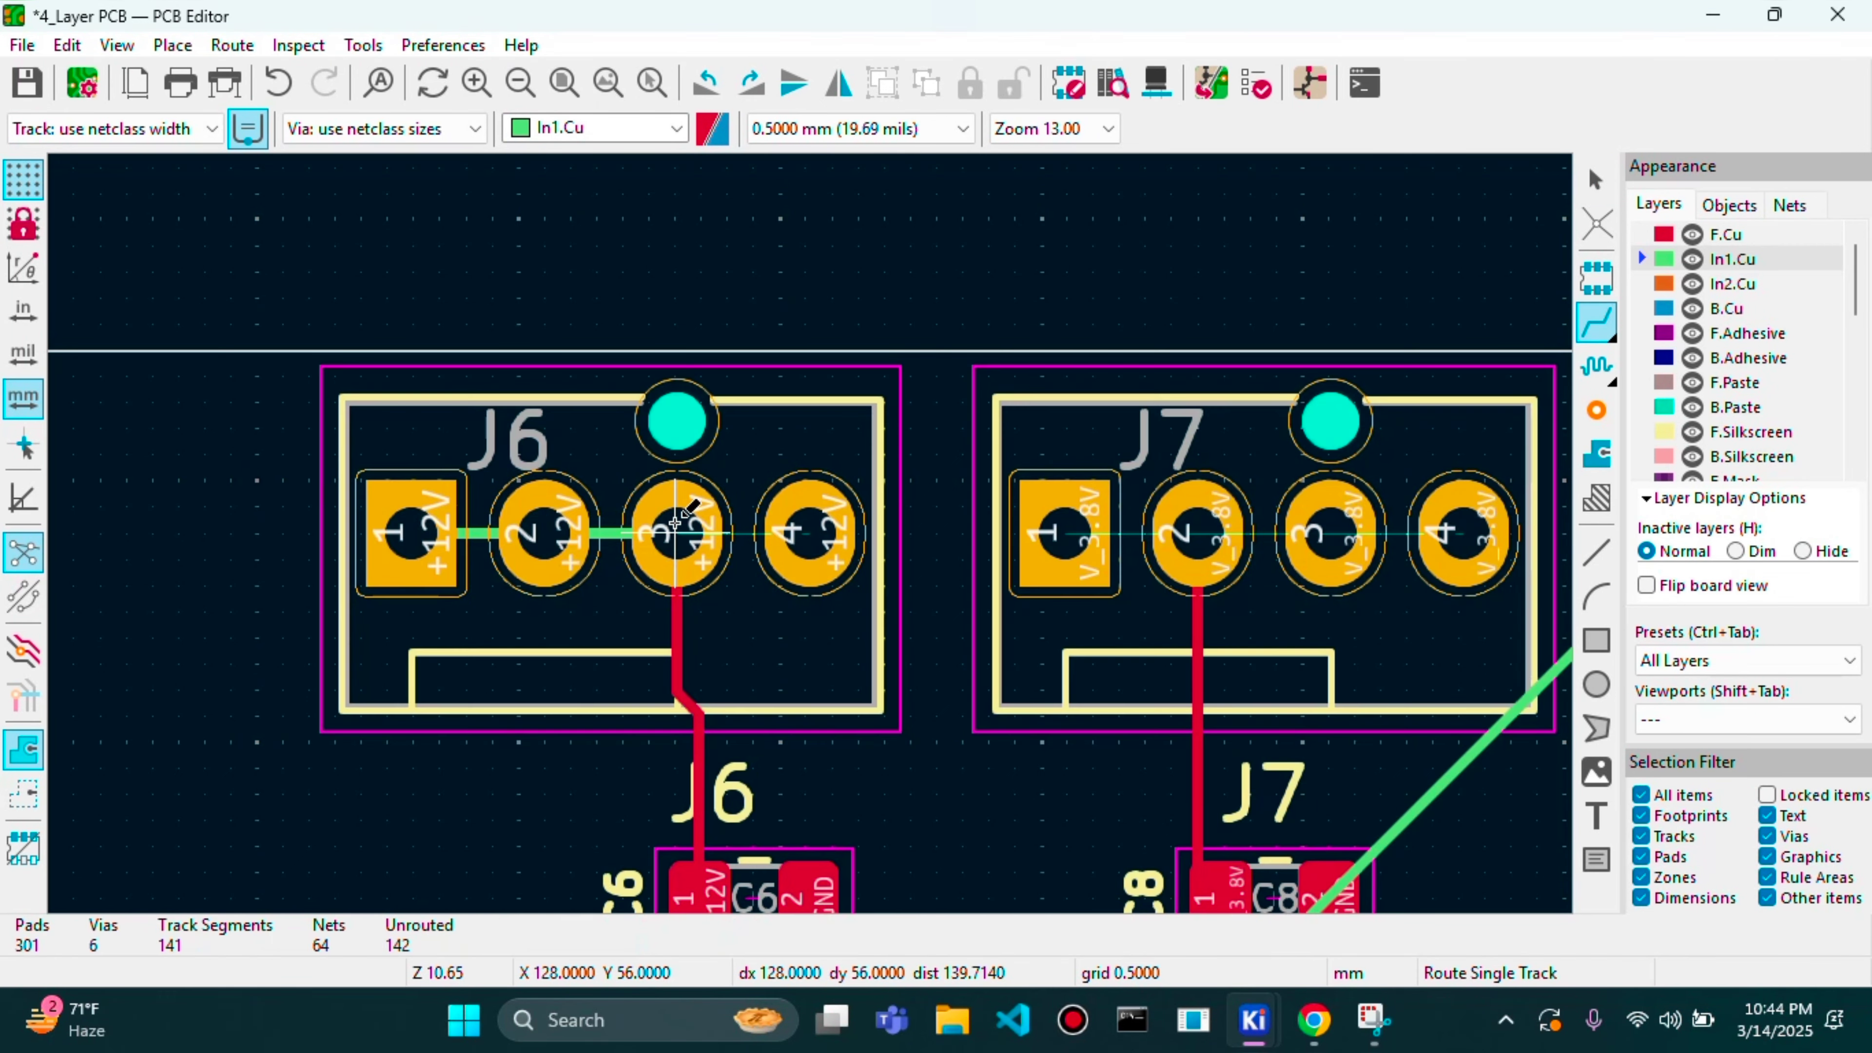
{"action": "left_click", "coordinate": [676, 525]}
{"action": "left_click", "coordinate": [814, 530]}
{"action": "scroll", "coordinate": [814, 530], "scroll_direction": "down", "scroll_amount": 3}
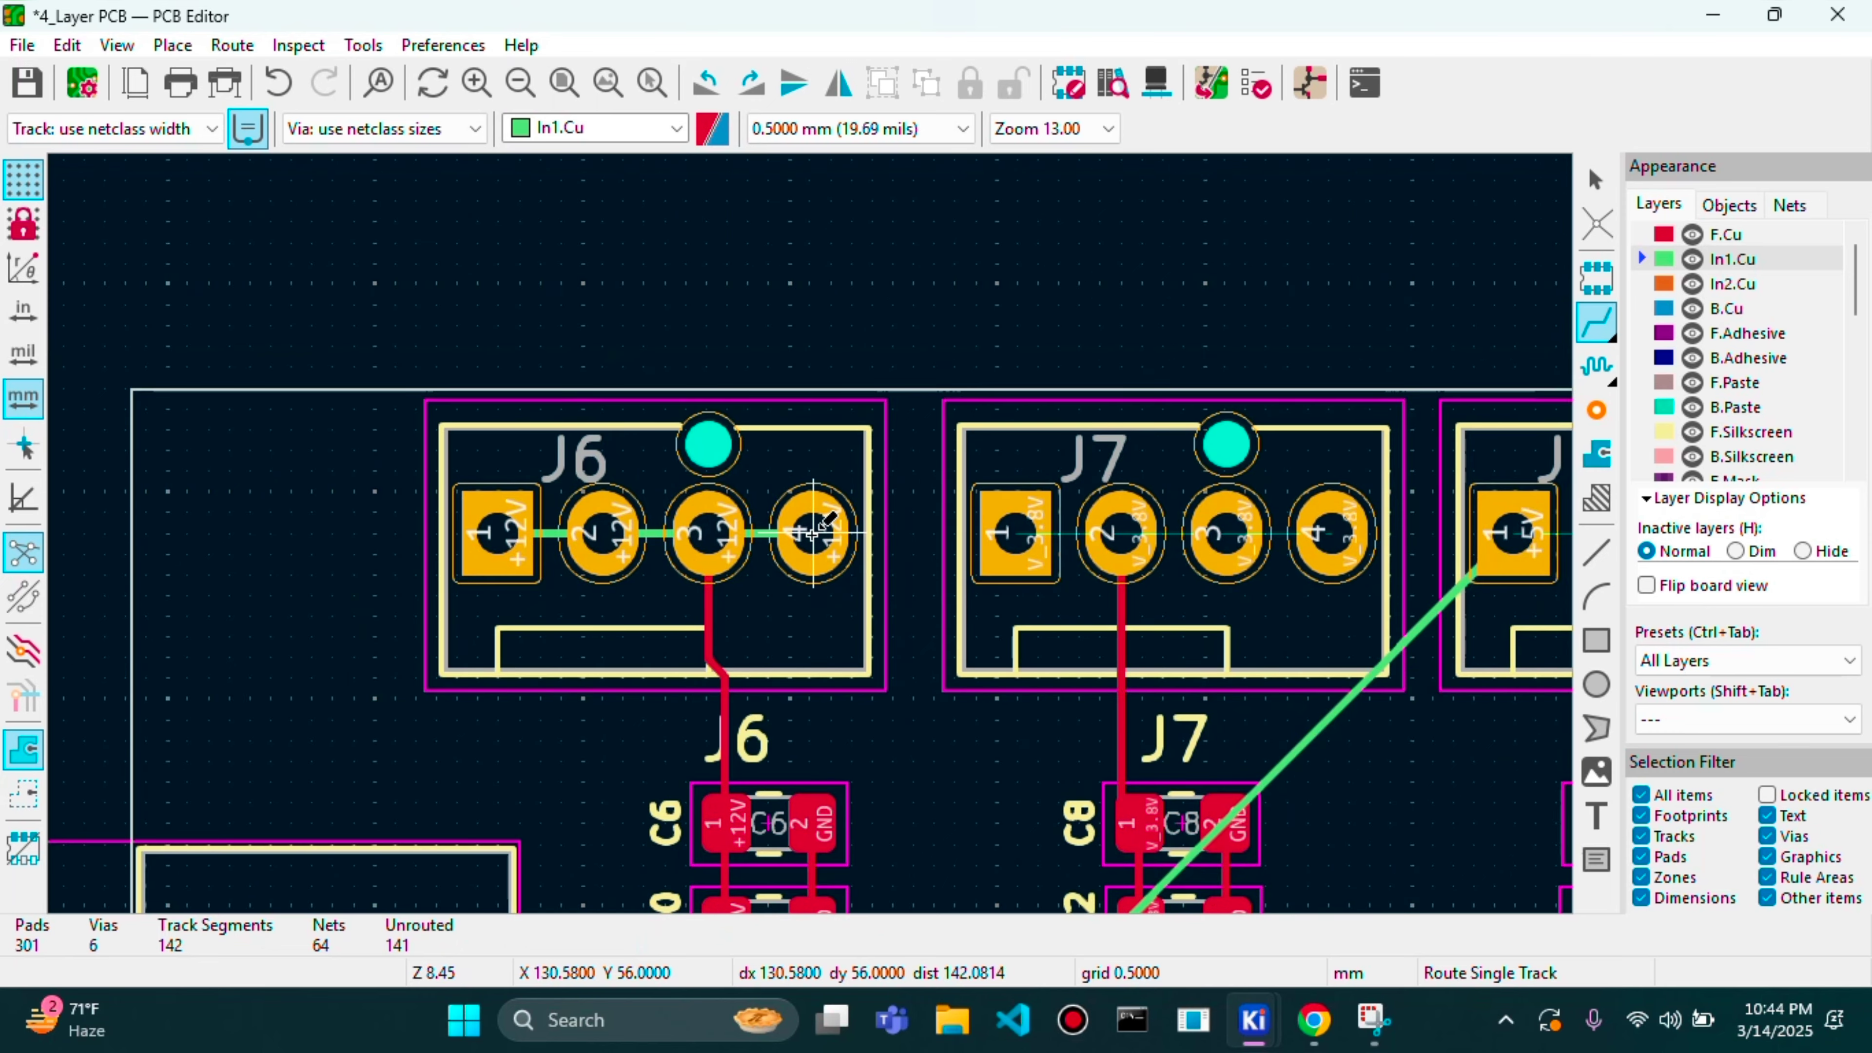
- Route the V_3.8V track on In1.Cu across J7, joining pads 1, 2, 3 and 4
{"action": "left_click", "coordinate": [899, 528]}
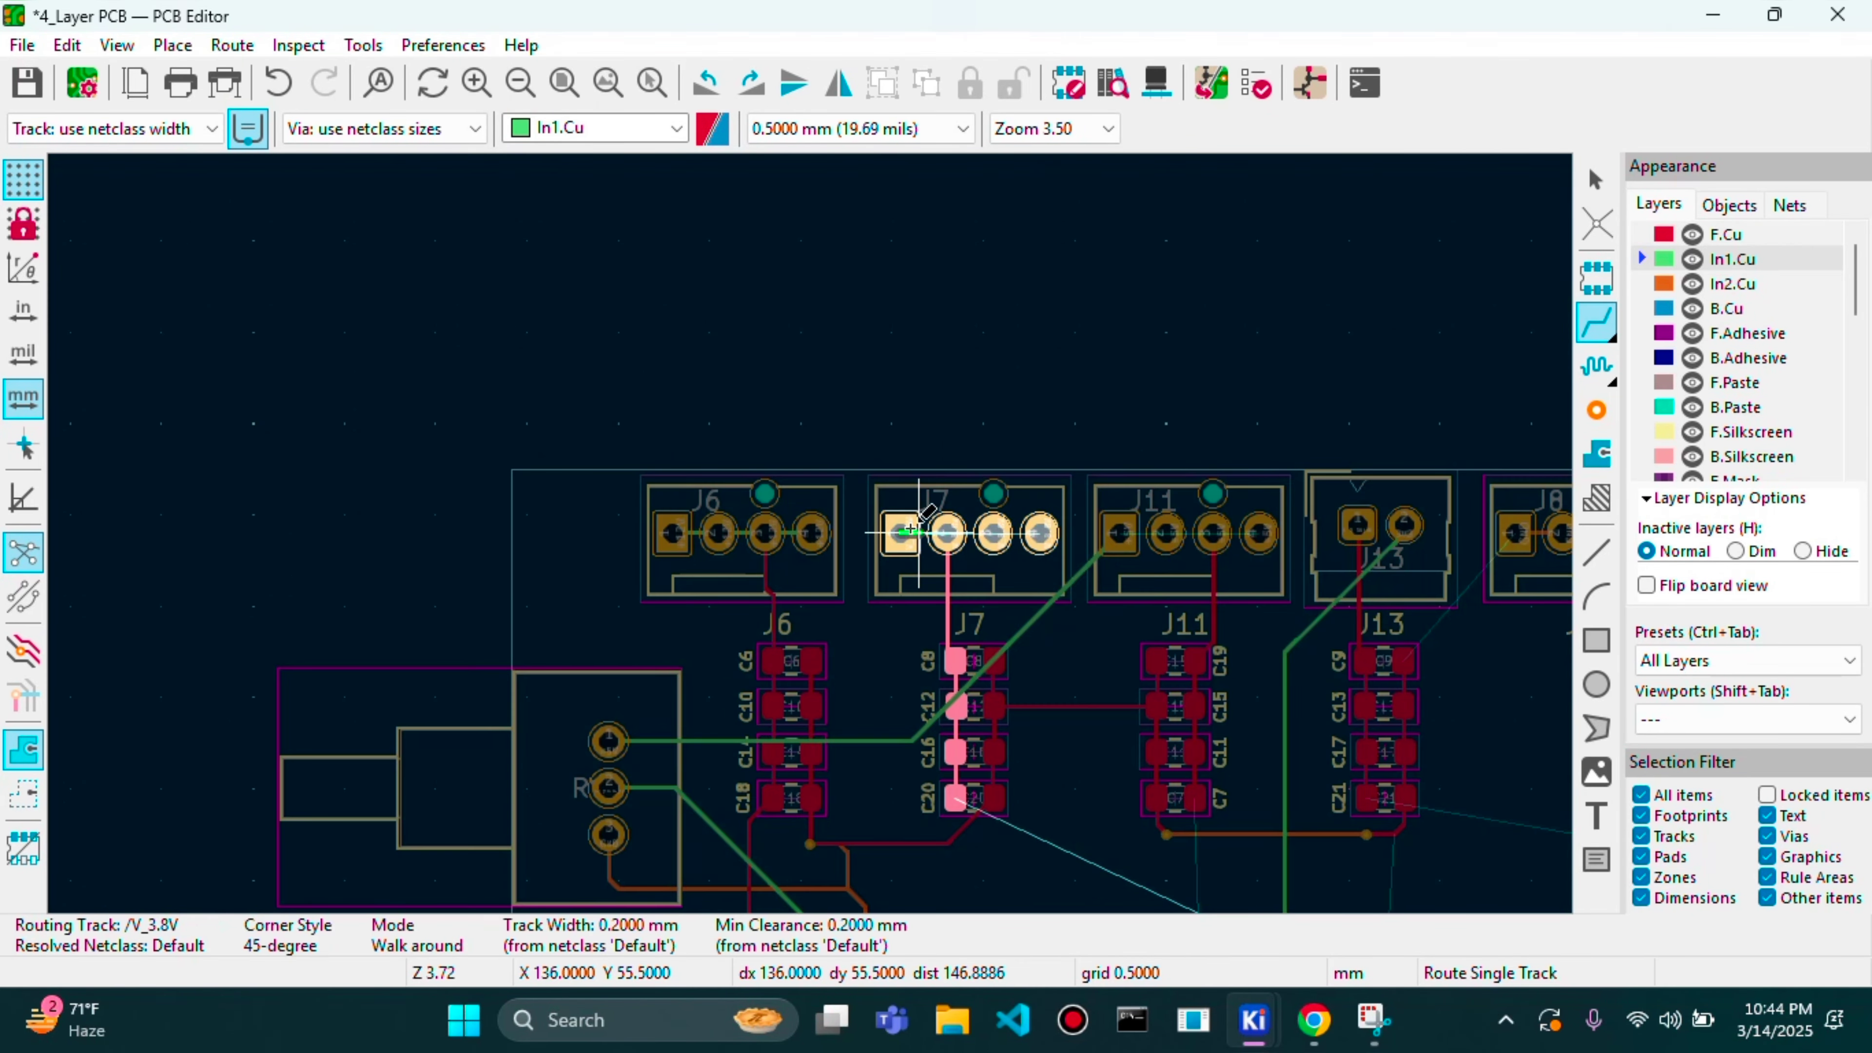
{"action": "left_click", "coordinate": [949, 531]}
{"action": "left_click", "coordinate": [949, 530]}
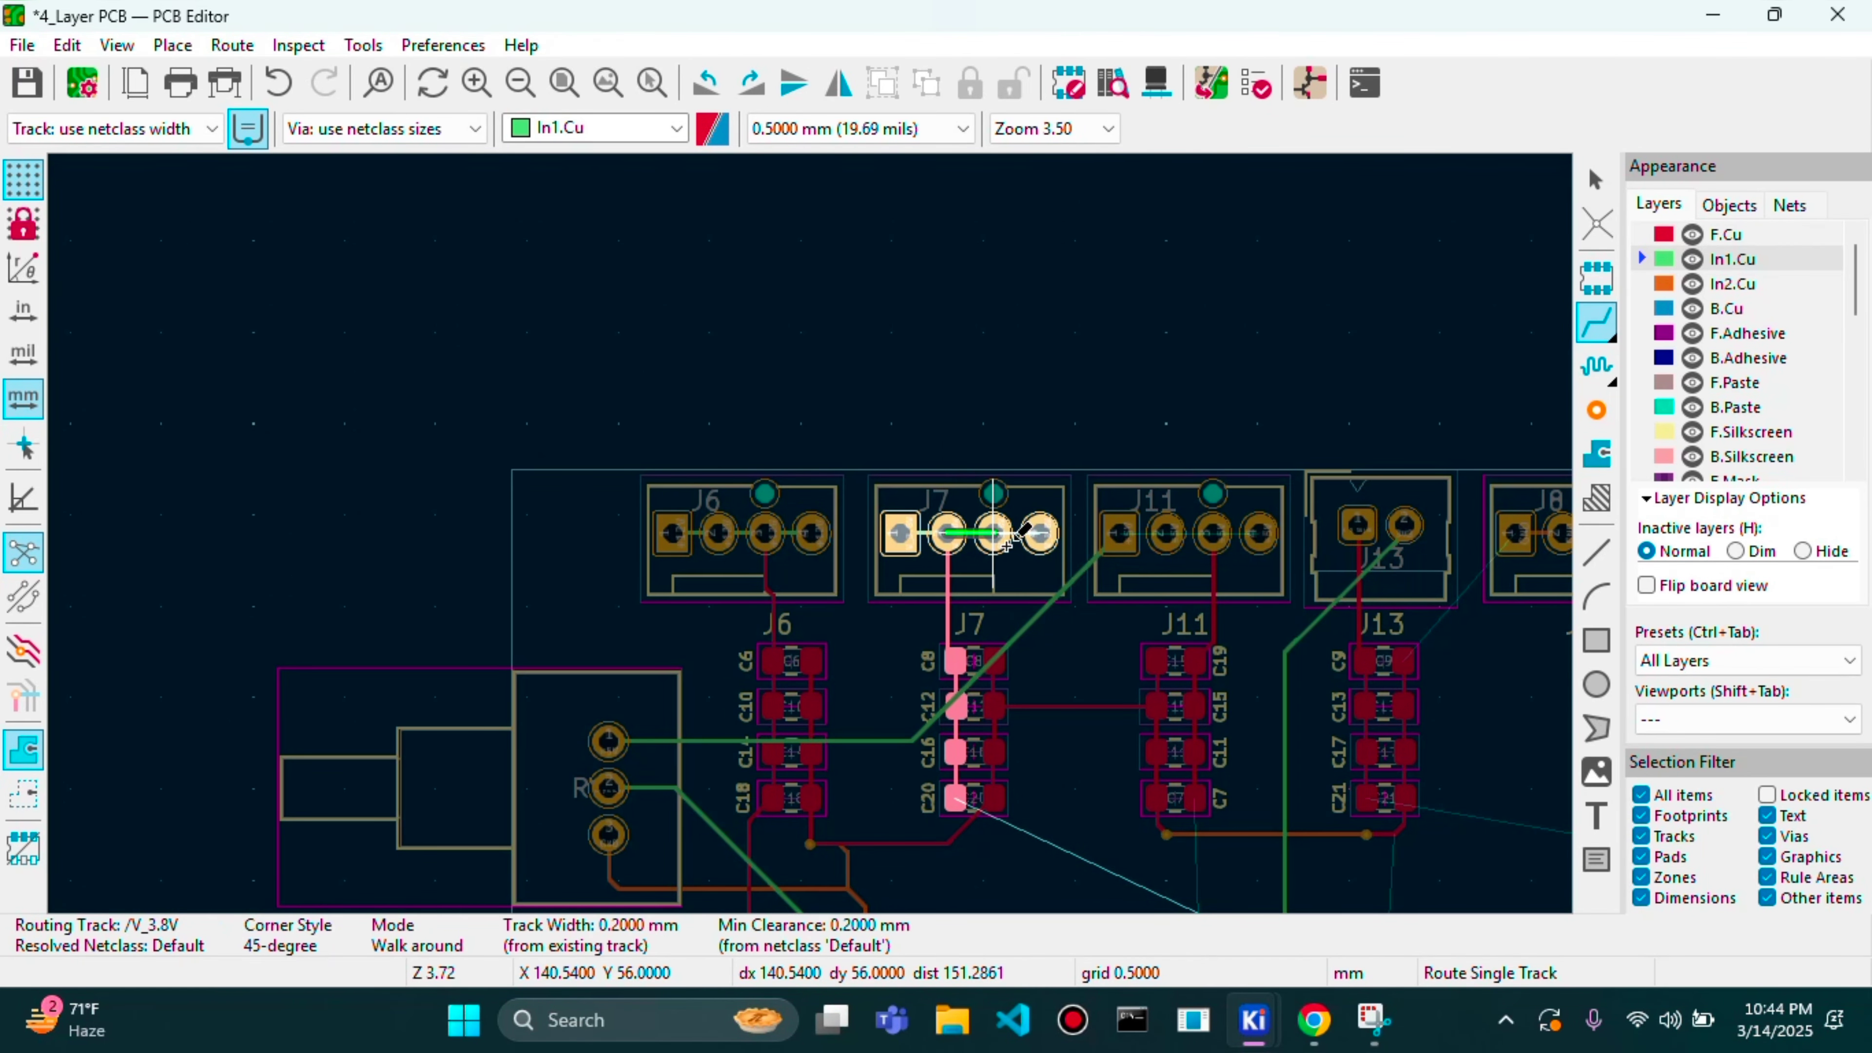
{"action": "left_click", "coordinate": [995, 532]}
{"action": "left_click", "coordinate": [996, 532]}
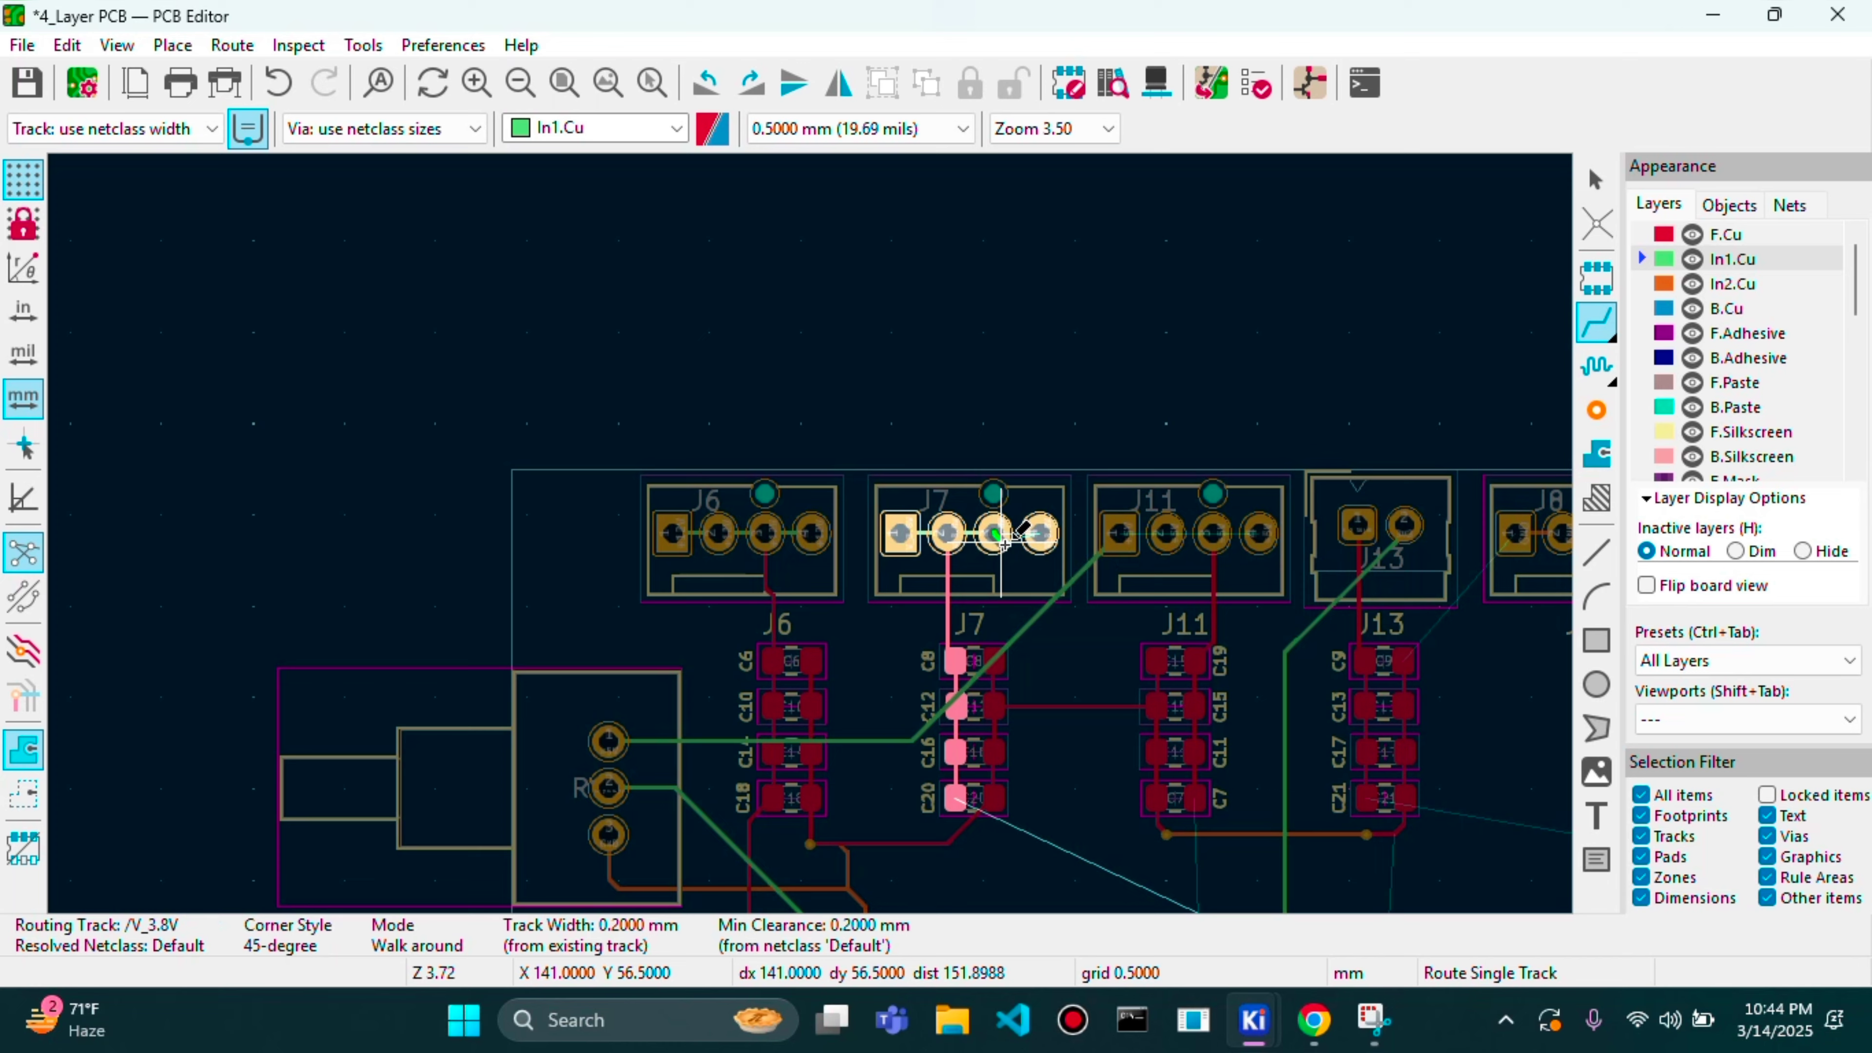
{"action": "left_click", "coordinate": [1040, 532]}
{"action": "scroll", "coordinate": [1040, 532], "scroll_direction": "down", "scroll_amount": 1}
{"action": "scroll", "coordinate": [809, 531], "scroll_direction": "up", "scroll_amount": 2}
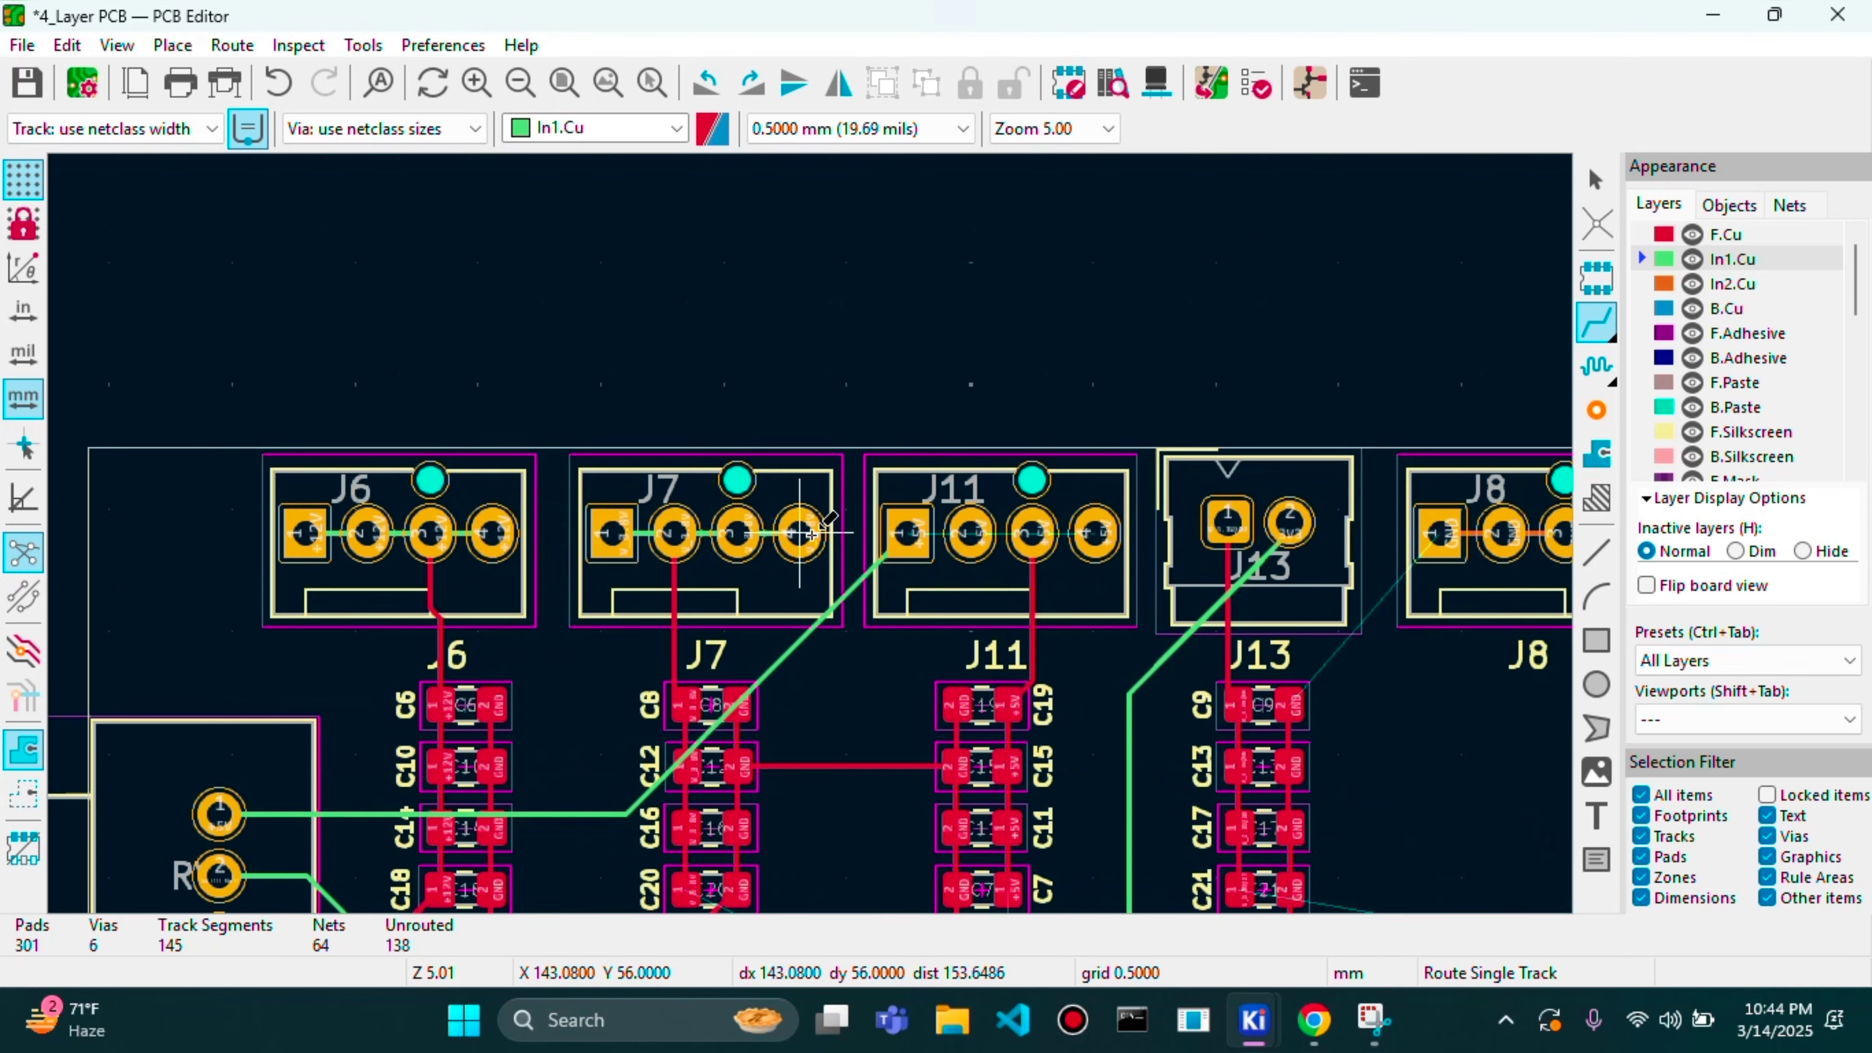
- Route the +5V track on In1.Cu across J11, joining pads 1, 2, 3 and 4
{"action": "left_click", "coordinate": [914, 533]}
{"action": "left_click", "coordinate": [974, 533]}
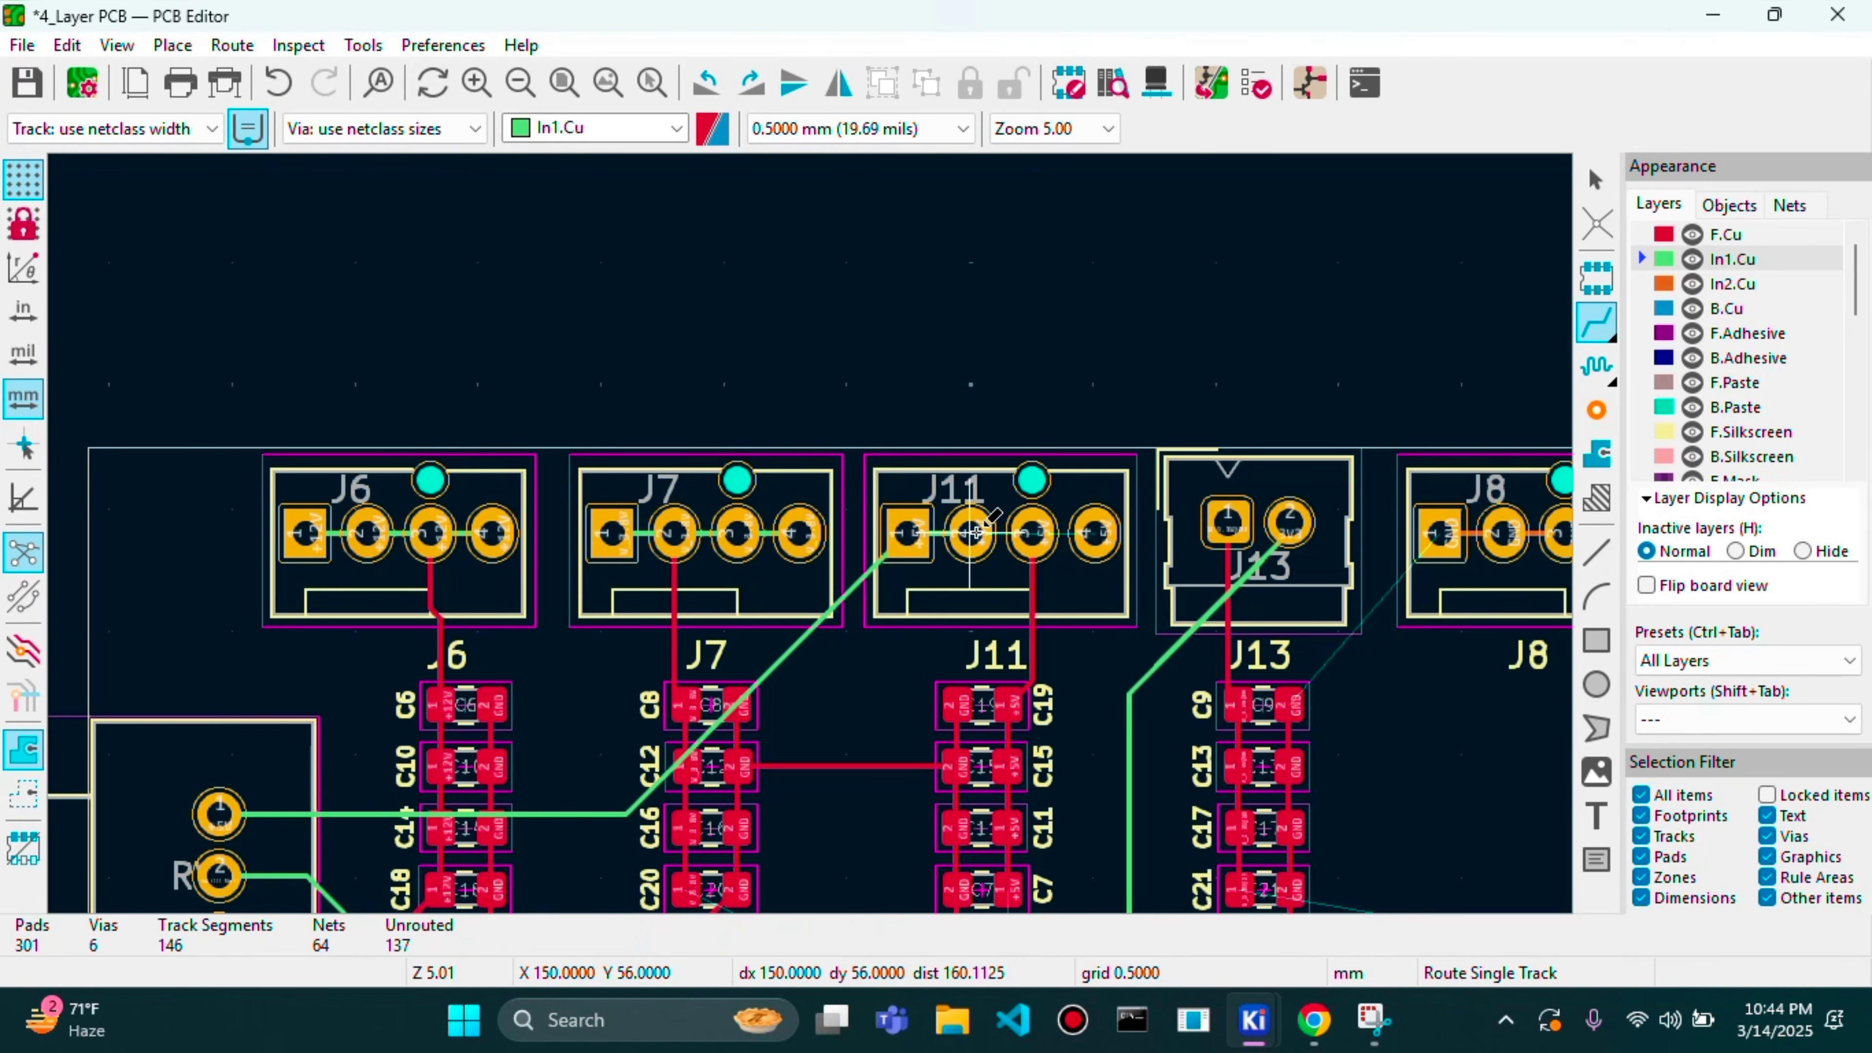
{"action": "left_click", "coordinate": [973, 532]}
{"action": "left_click", "coordinate": [1032, 532]}
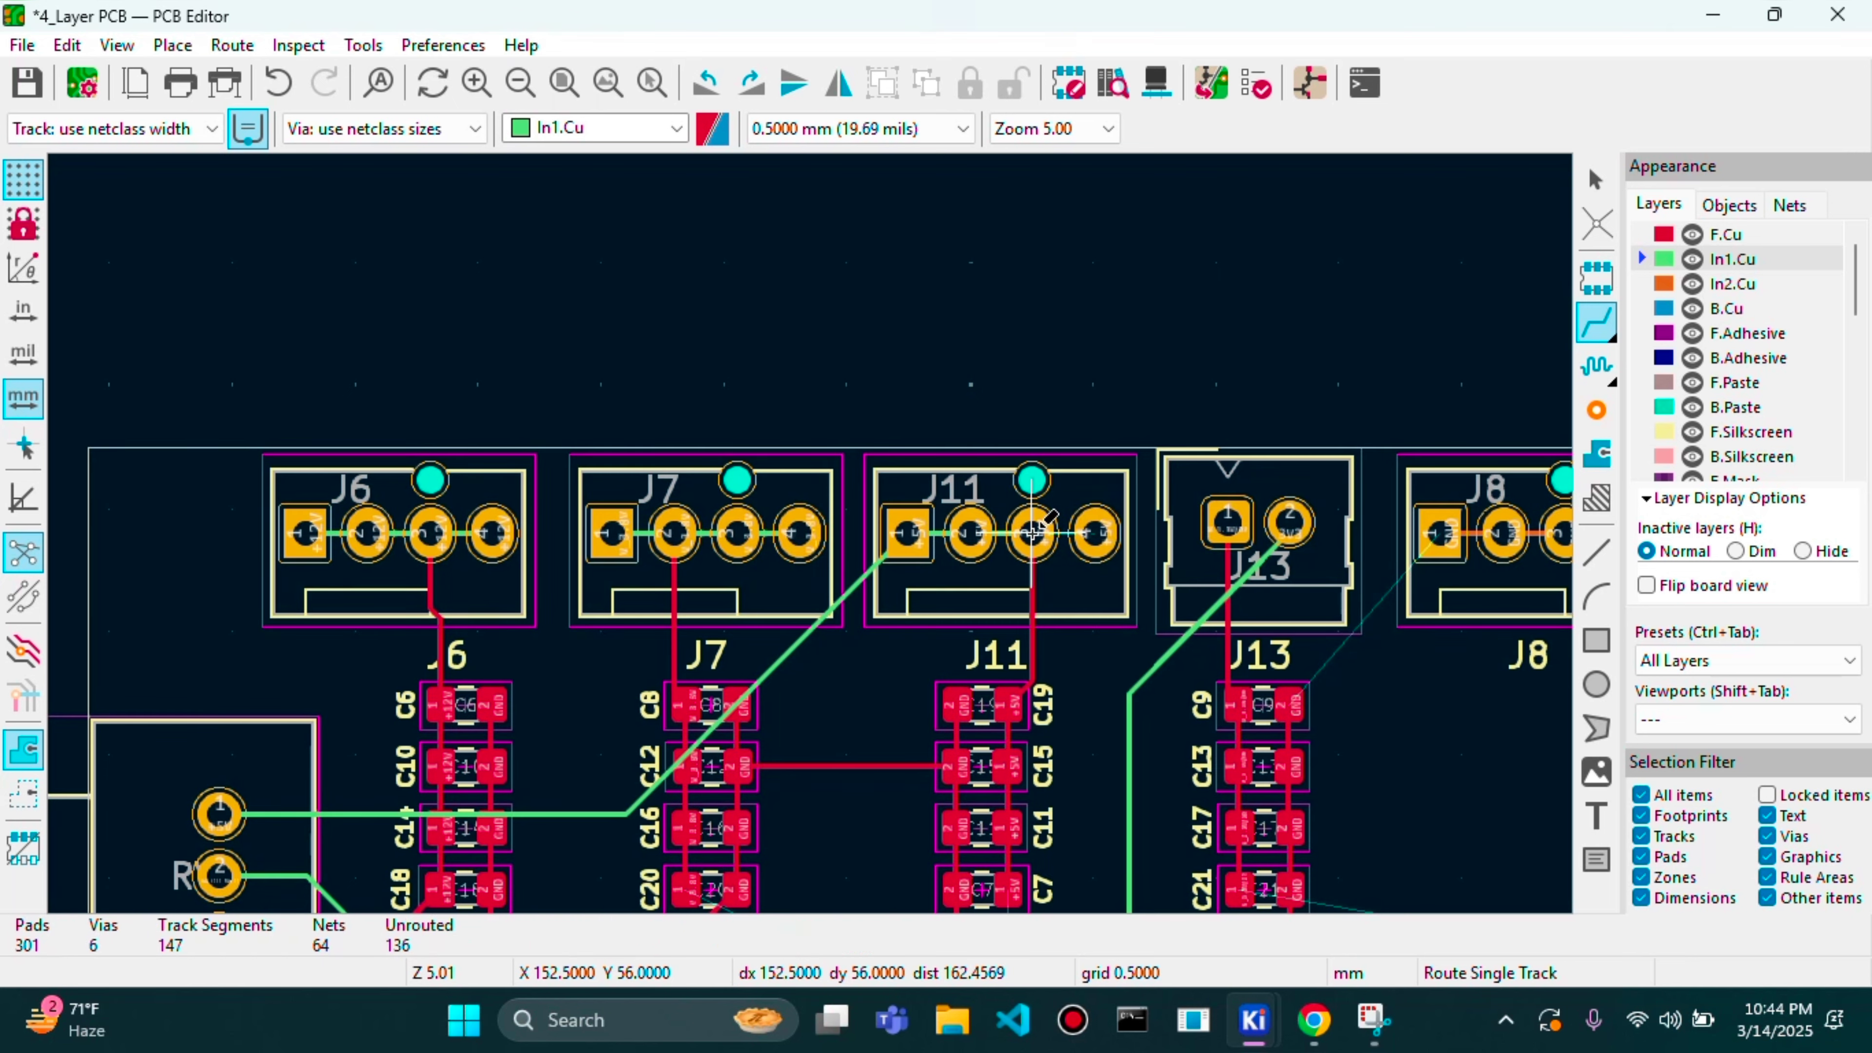
{"action": "left_click", "coordinate": [1033, 532]}
{"action": "left_click", "coordinate": [1095, 532]}
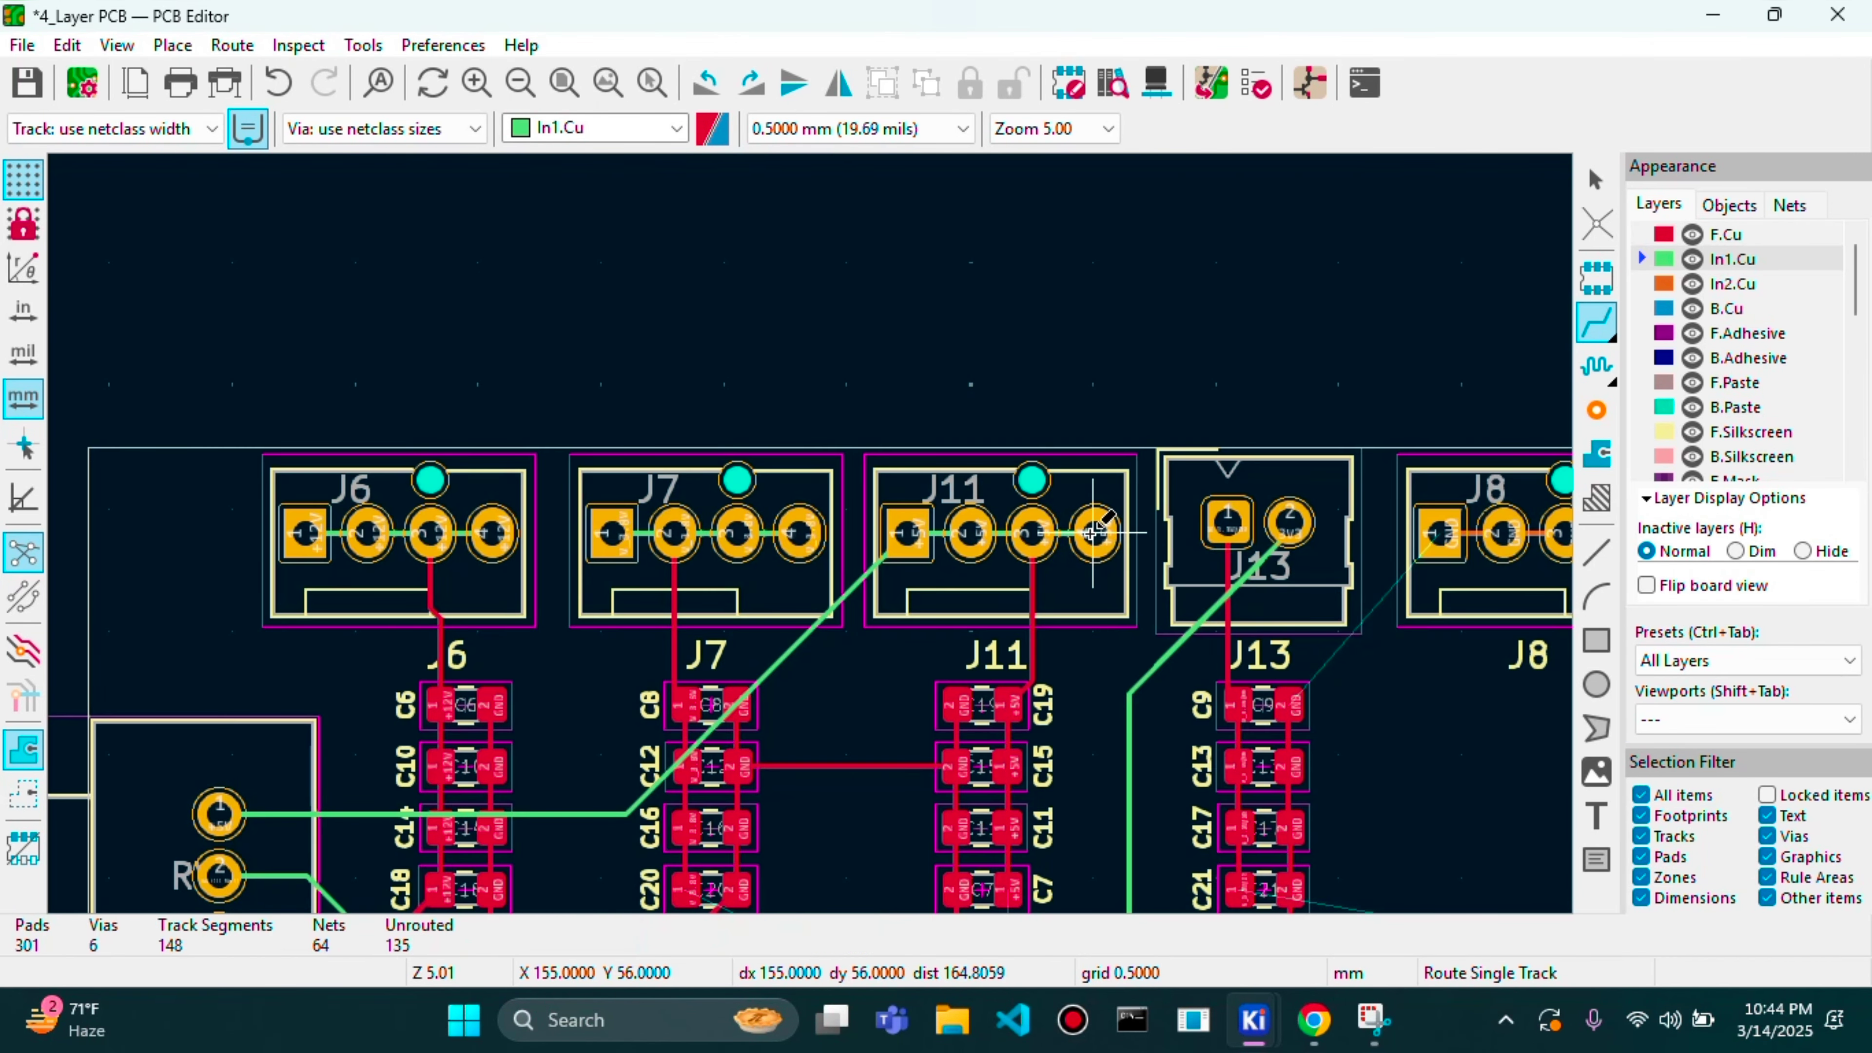
{"action": "key", "text": "F4"}
{"action": "scroll", "coordinate": [811, 533], "scroll_direction": "down", "scroll_amount": 1}
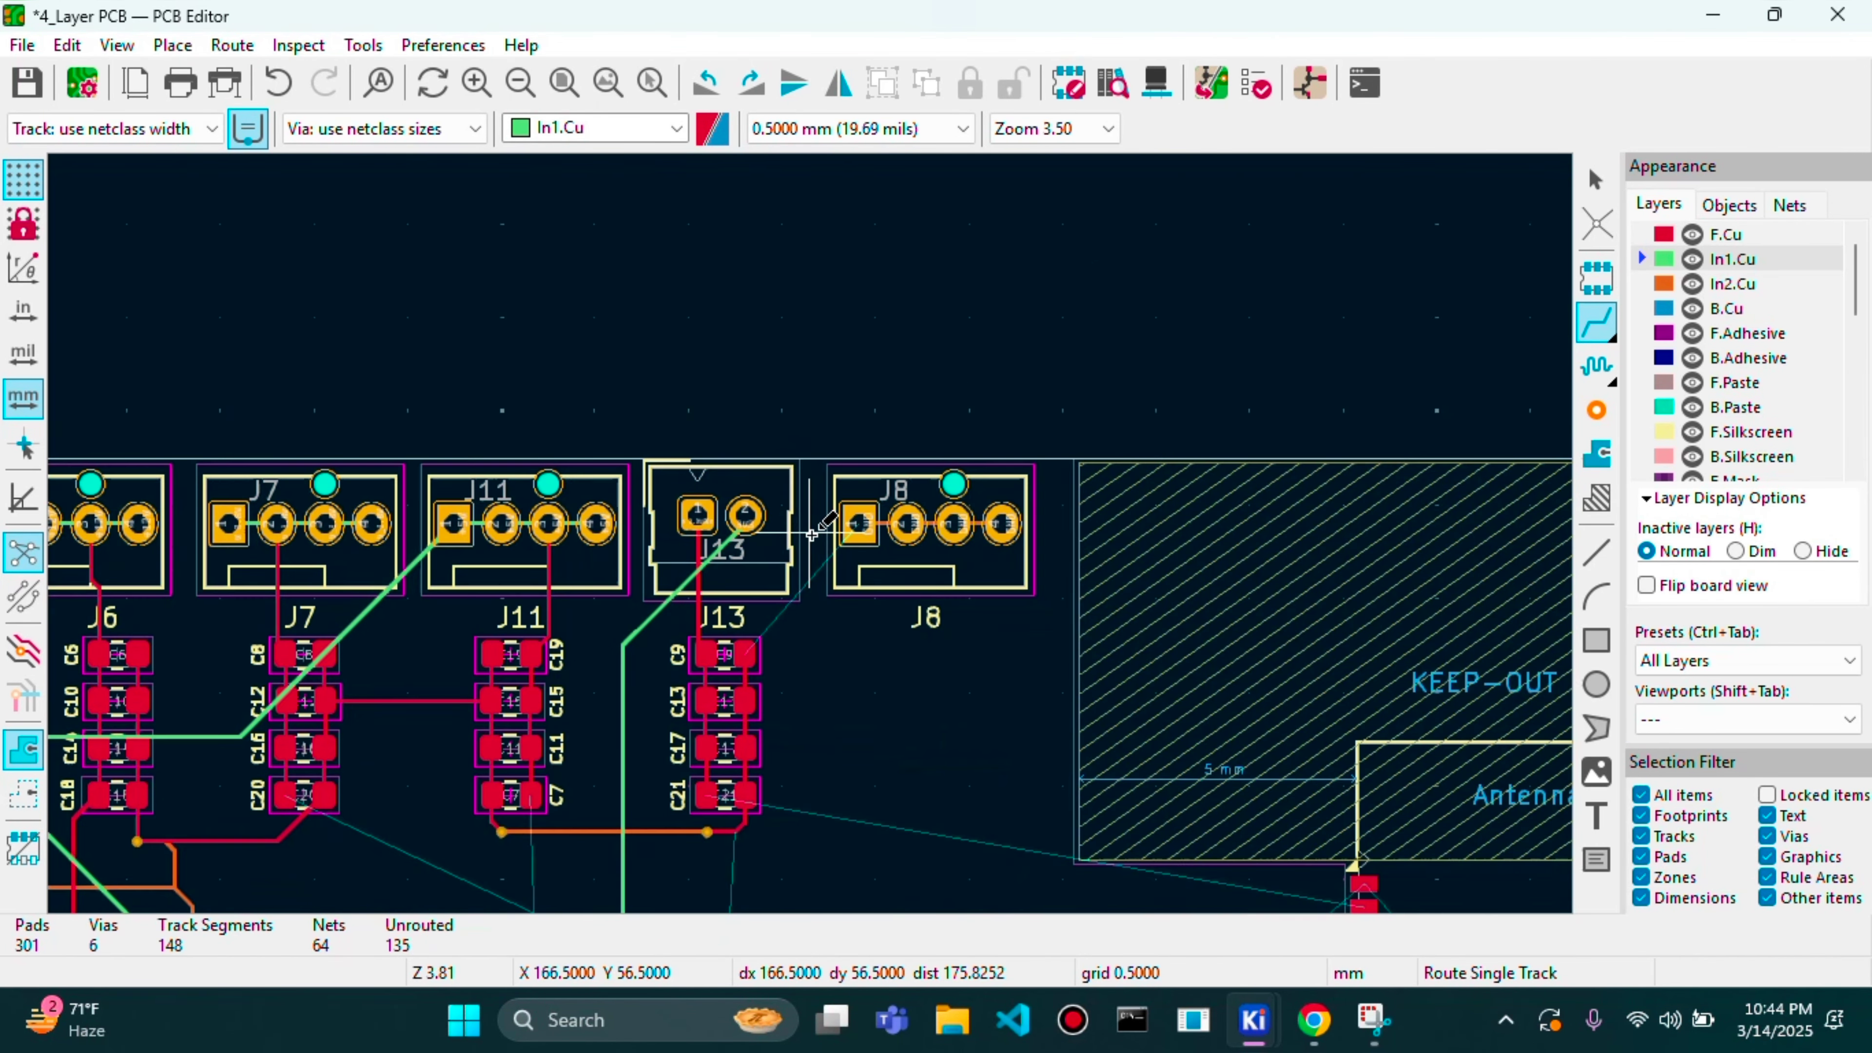
{"action": "scroll", "coordinate": [813, 534], "scroll_direction": "up", "scroll_amount": 3}
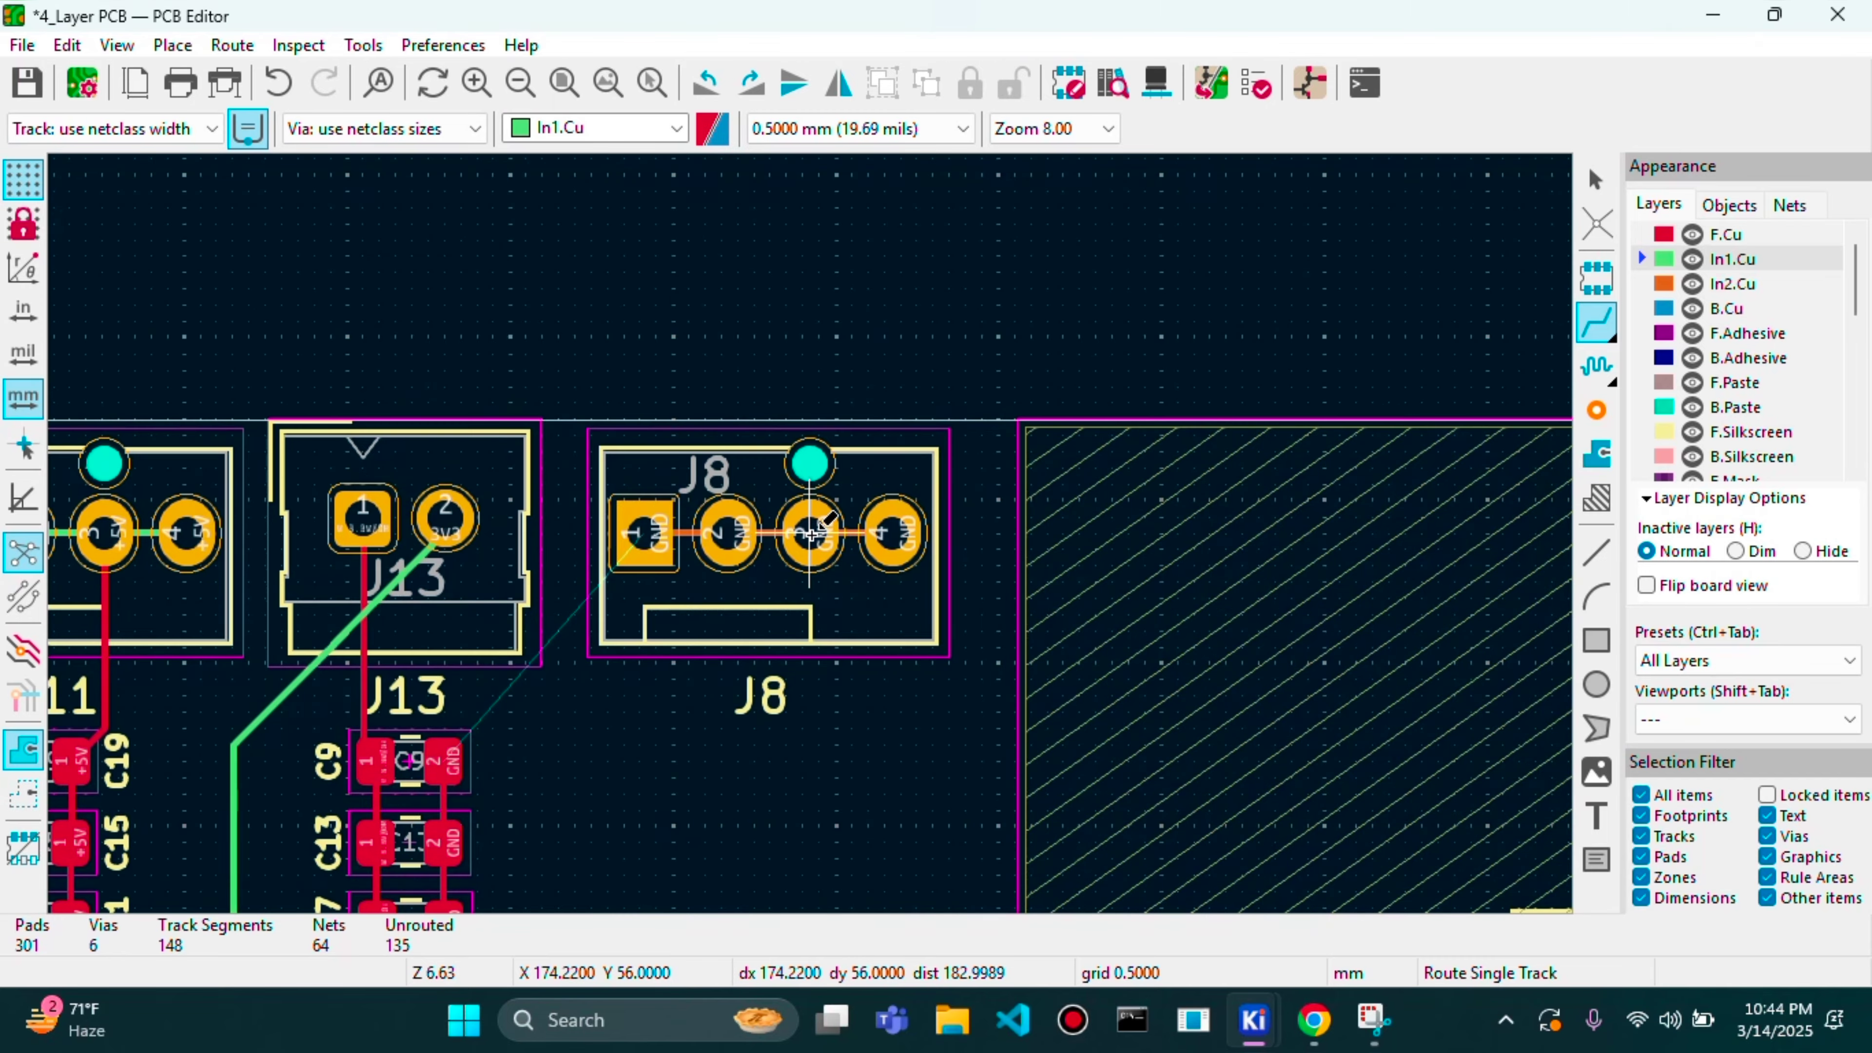
{"action": "scroll", "coordinate": [813, 534], "scroll_direction": "up", "scroll_amount": 1}
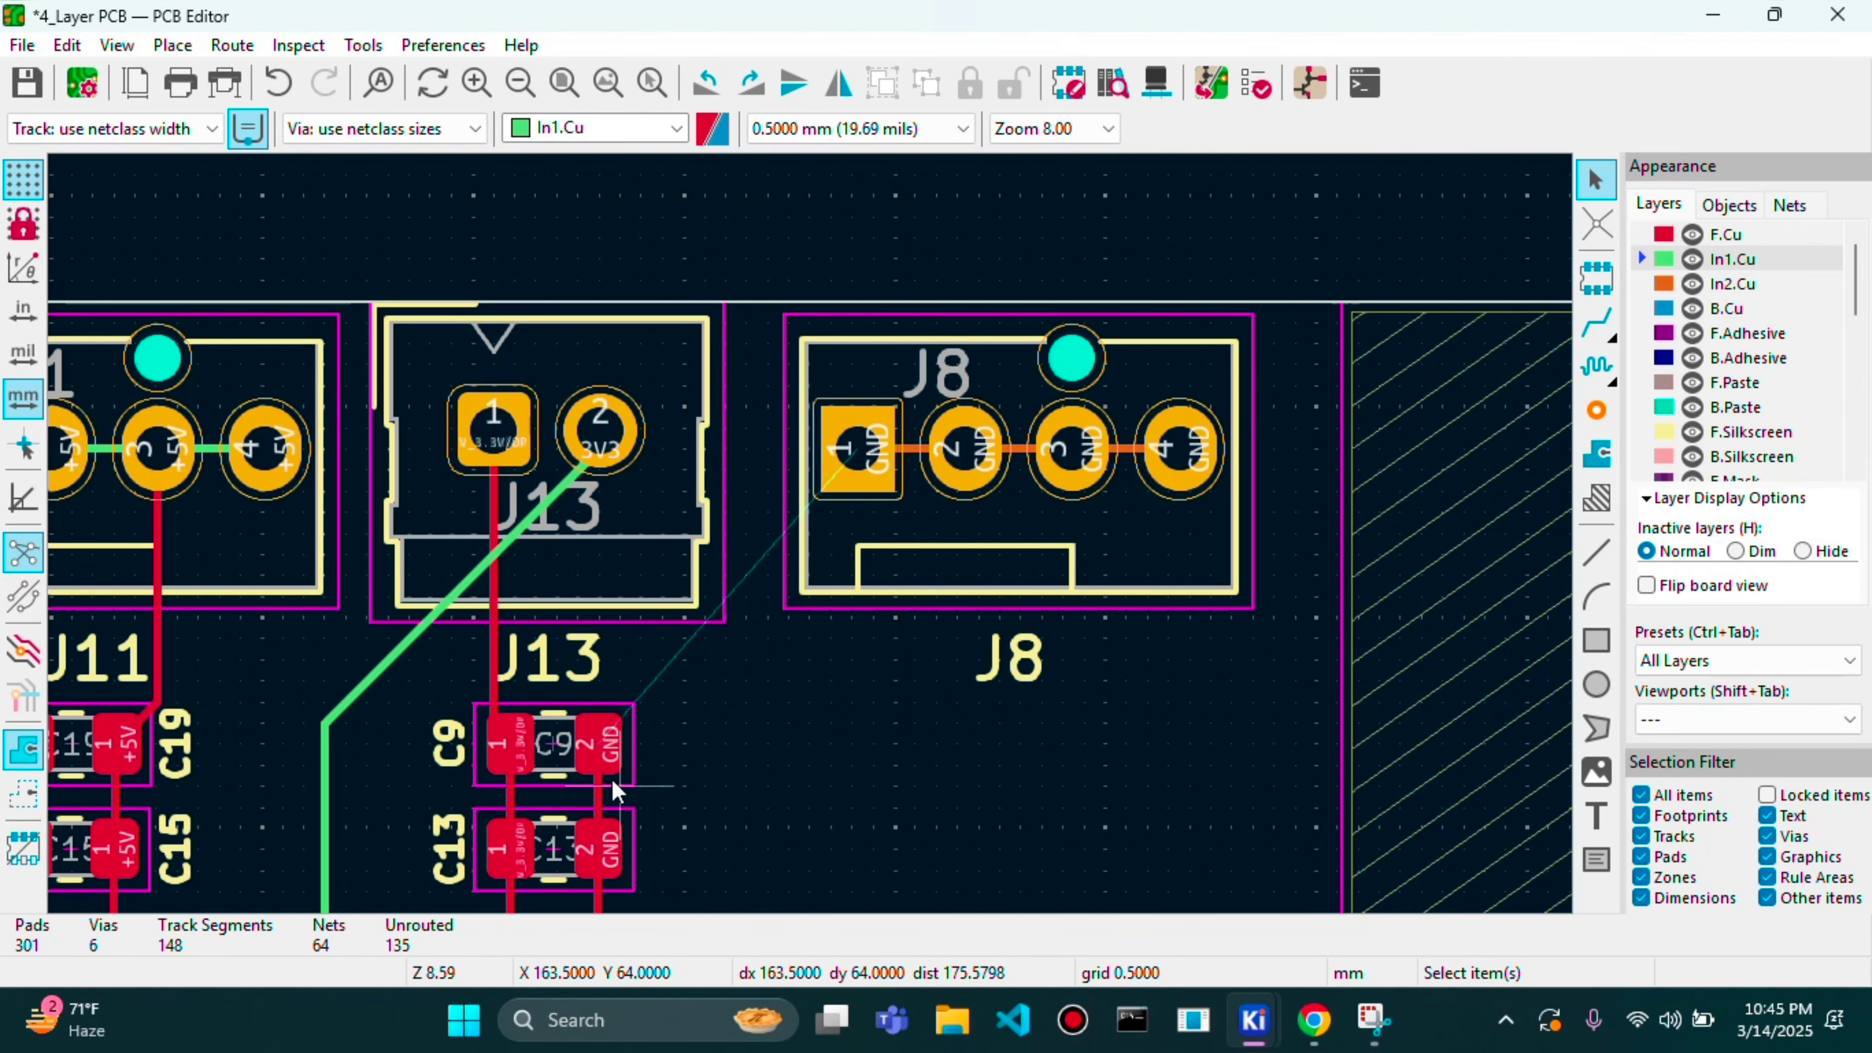
{"action": "scroll", "coordinate": [626, 800], "scroll_direction": "up", "scroll_amount": 1}
{"action": "scroll", "coordinate": [815, 546], "scroll_direction": "up", "scroll_amount": 1}
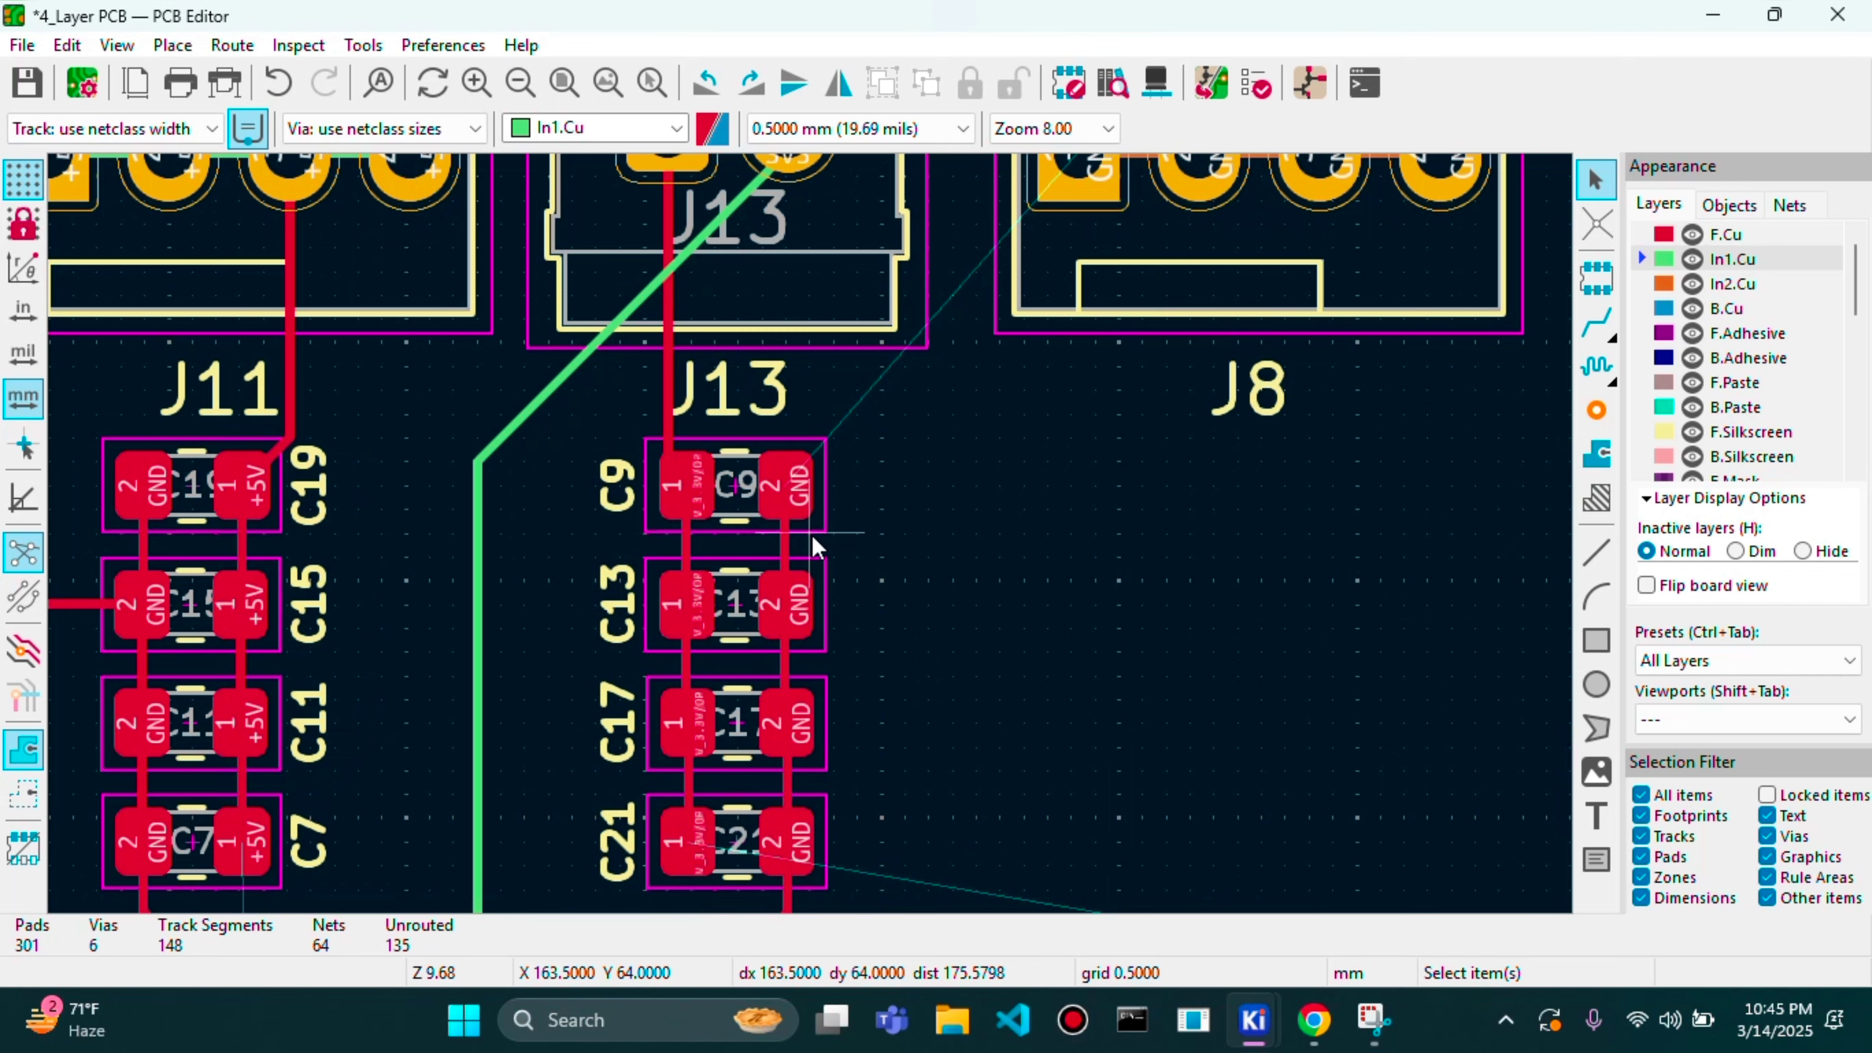
{"action": "scroll", "coordinate": [808, 479], "scroll_direction": "down", "scroll_amount": 2}
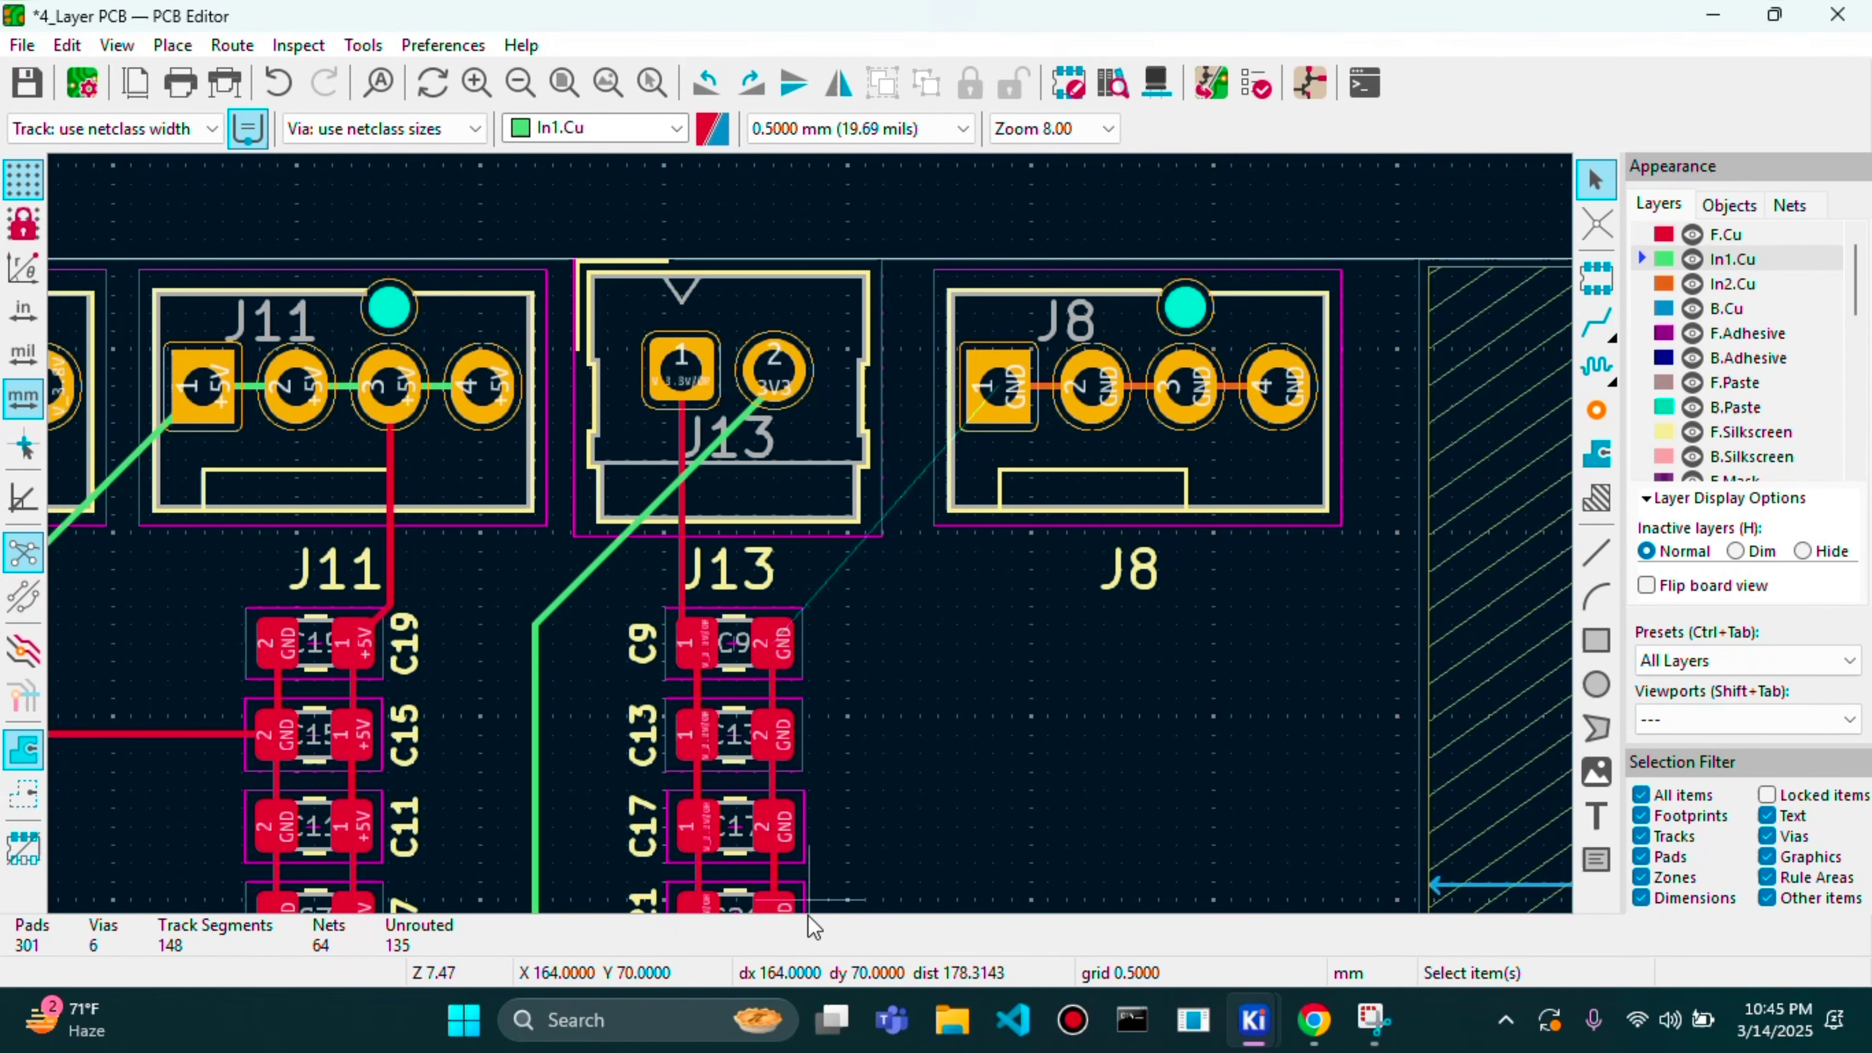